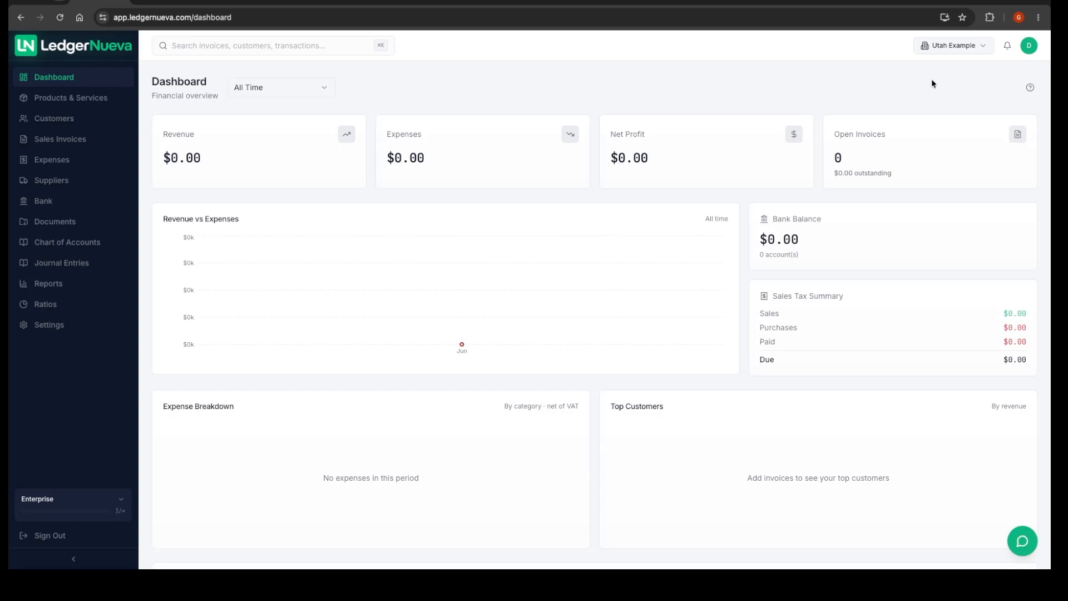
Step: Look over the form for adding a new company from the company switcher, and close it without creating one
left_click(950, 49)
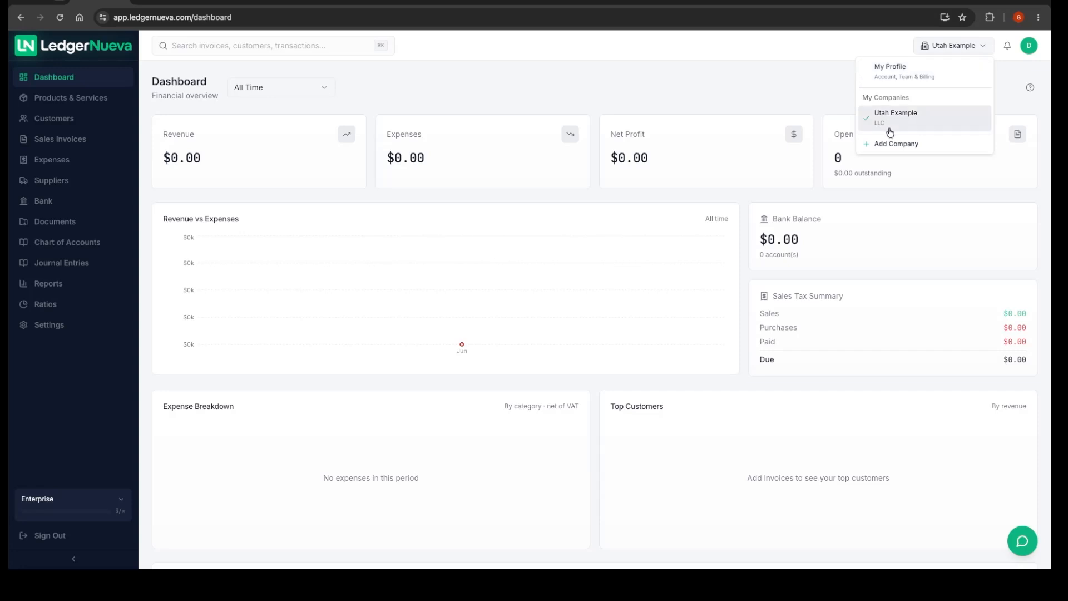
scroll(901, 114, "down", 1)
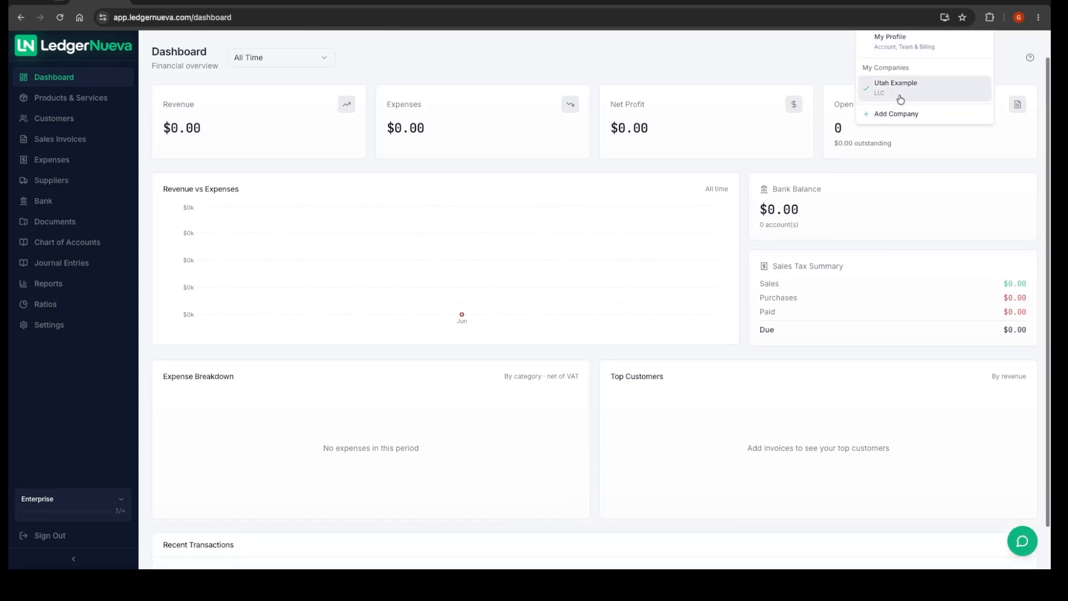
scroll(901, 114, "up", 1)
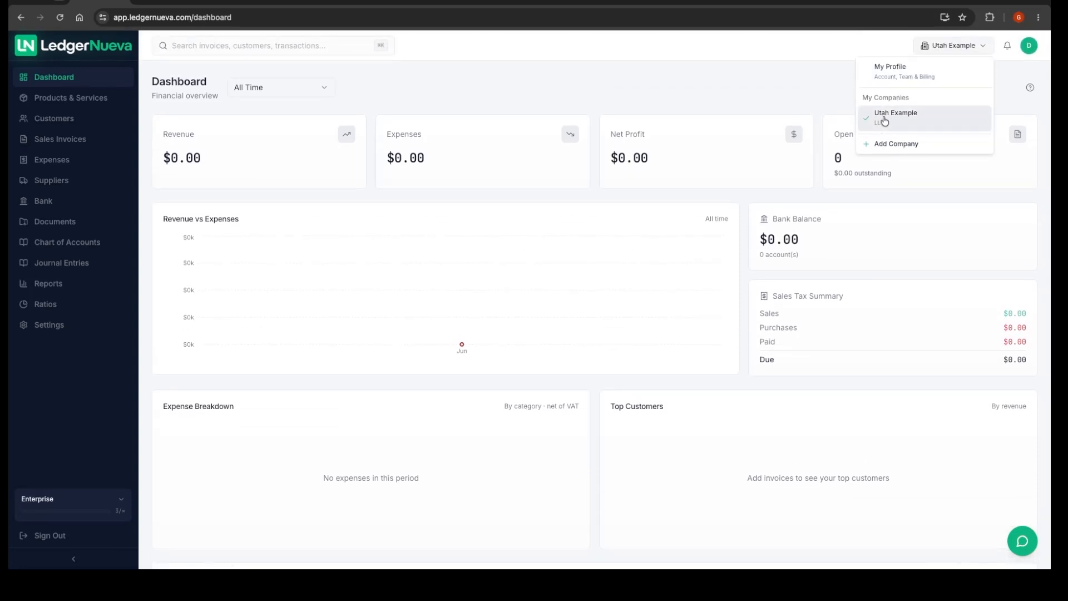
left_click(889, 146)
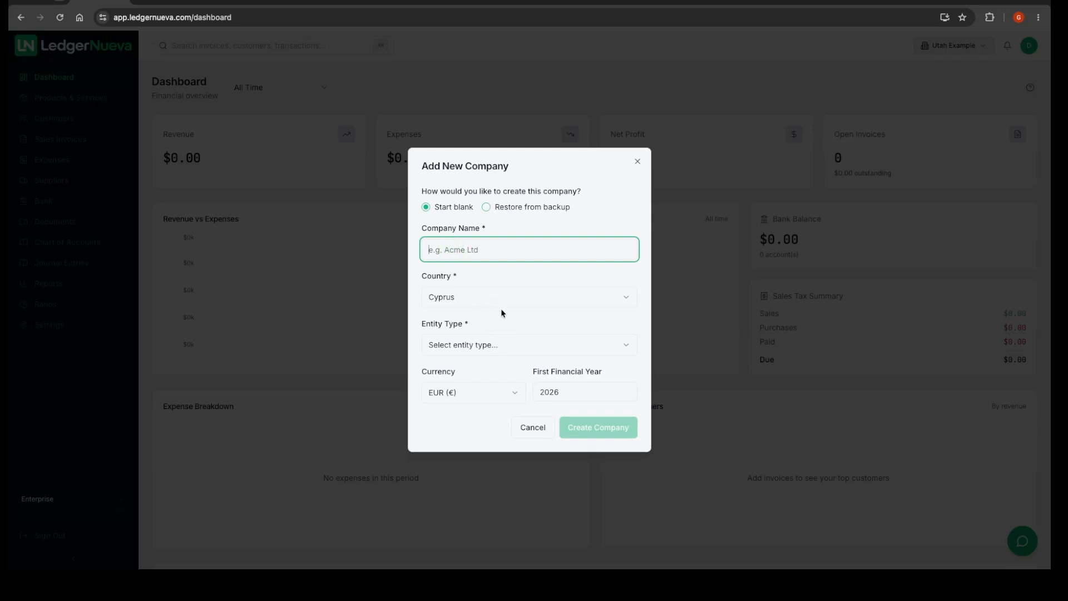
left_click(636, 163)
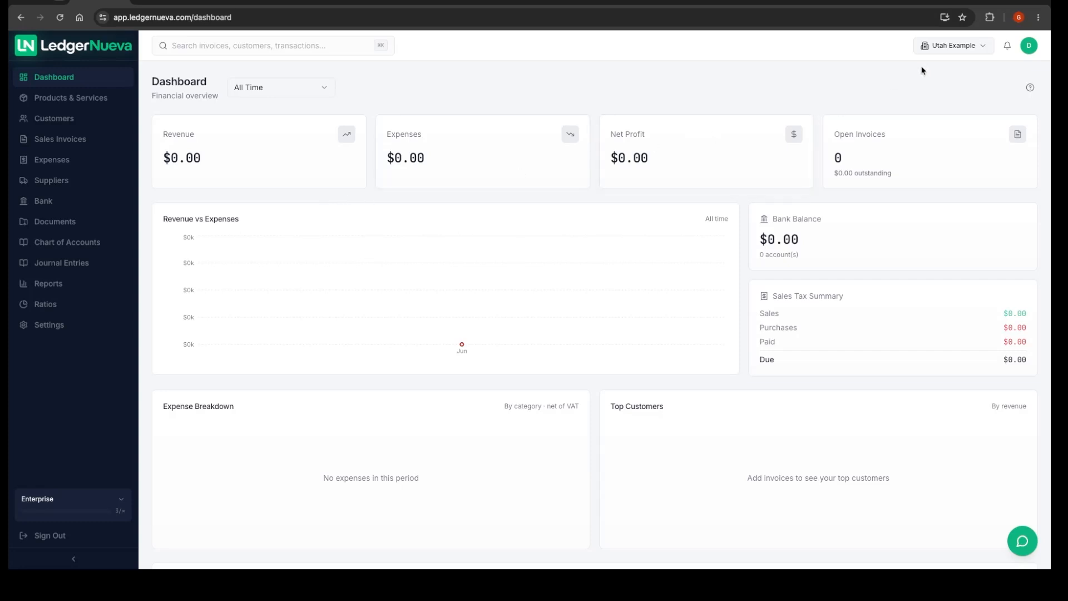
Step: View the My Profile page with its account and organisation details, and return to the Utah Example company
left_click(947, 47)
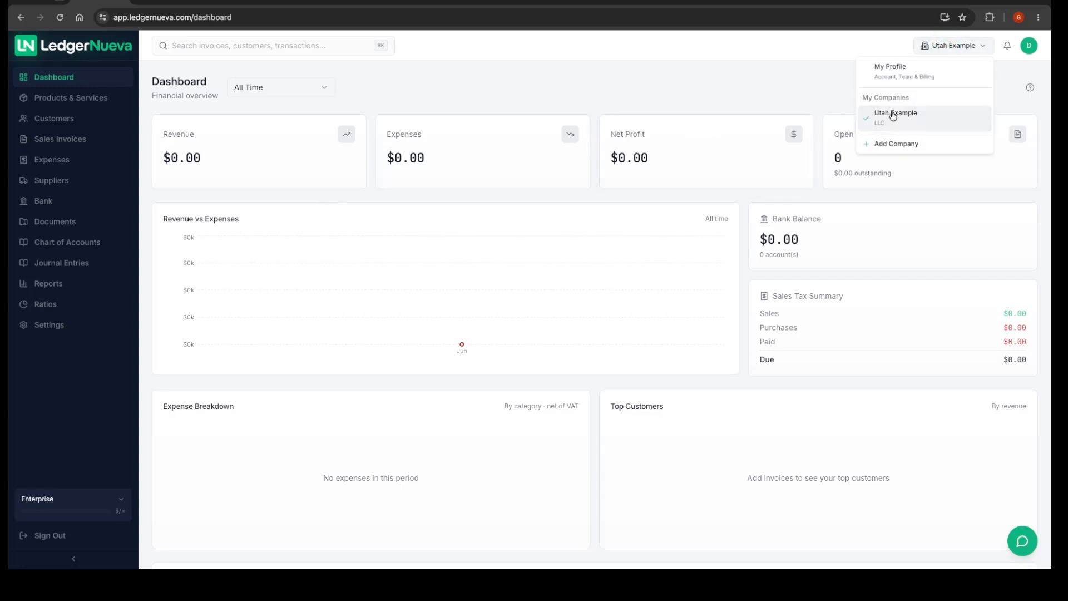
left_click(900, 73)
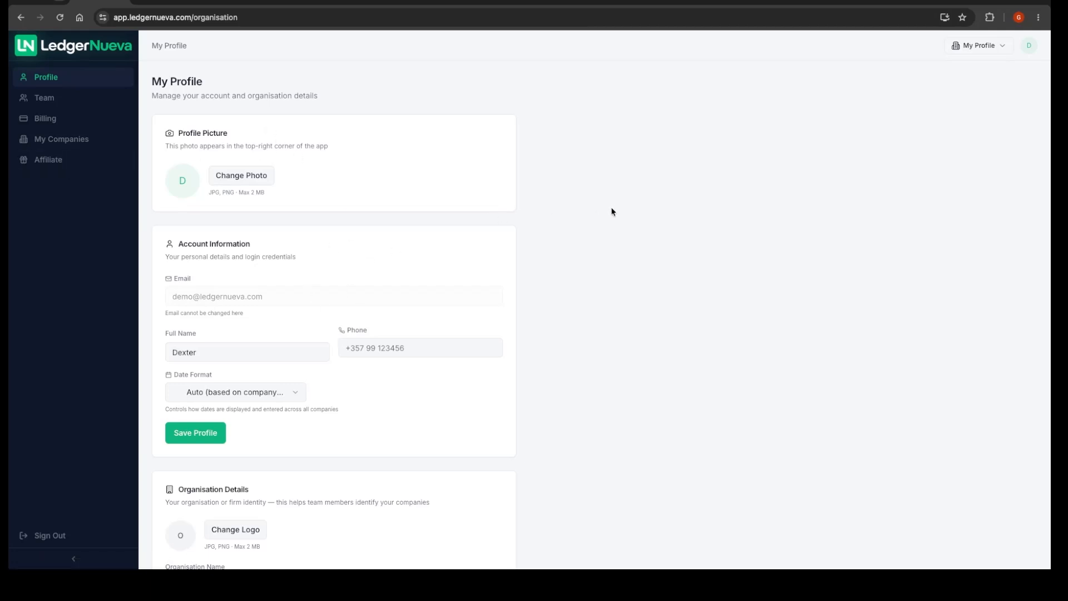
left_click(973, 50)
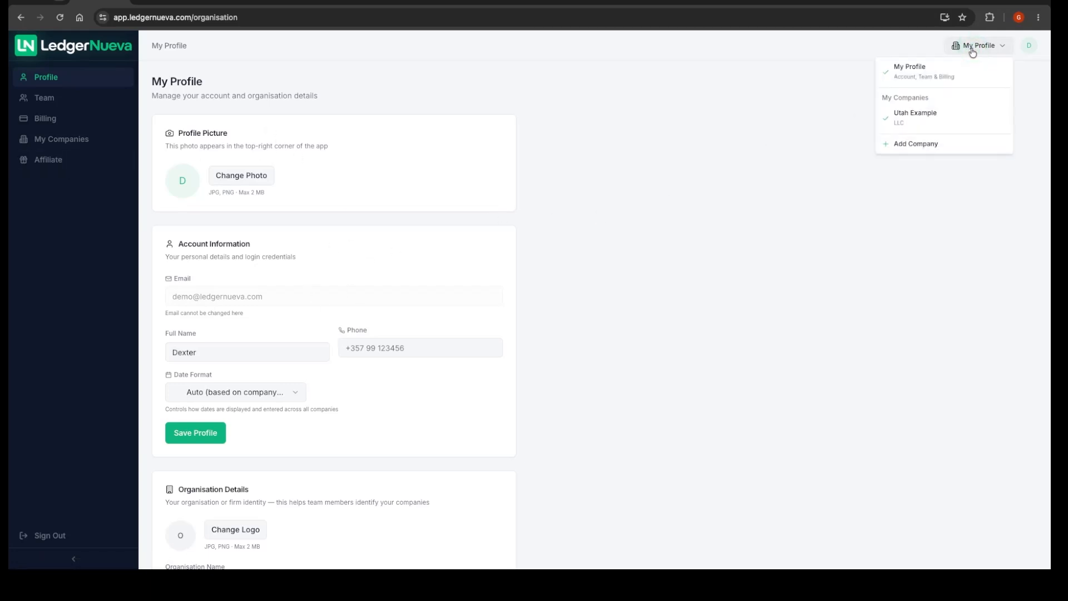
left_click(915, 118)
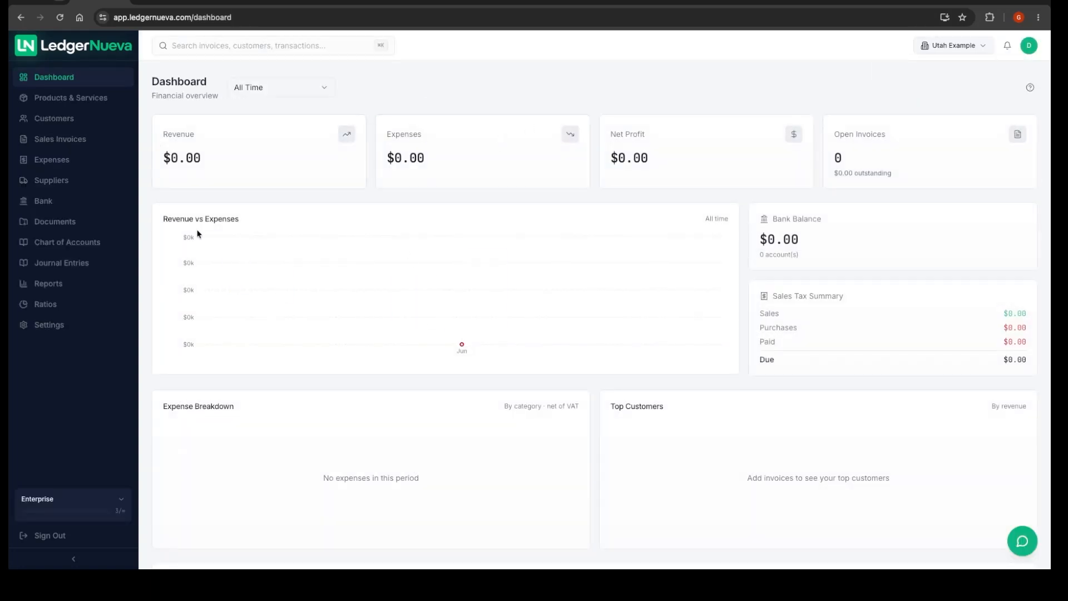
Step: Review the company's Business settings, covering the Business Profile fields and the primary supply type choices in the Tax Profile
left_click(49, 327)
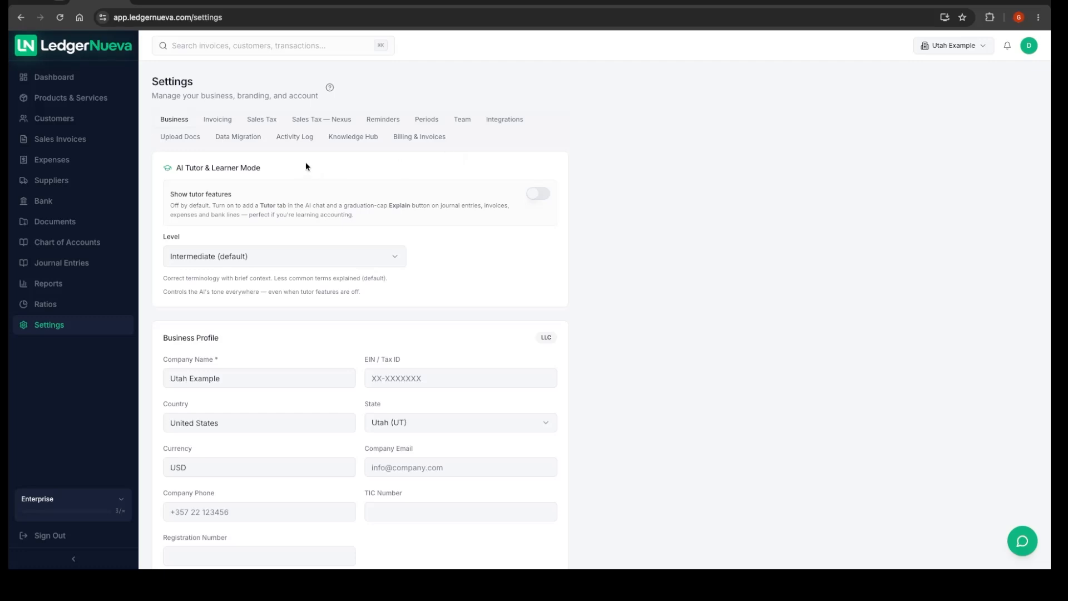
scroll(279, 176, "down", 5)
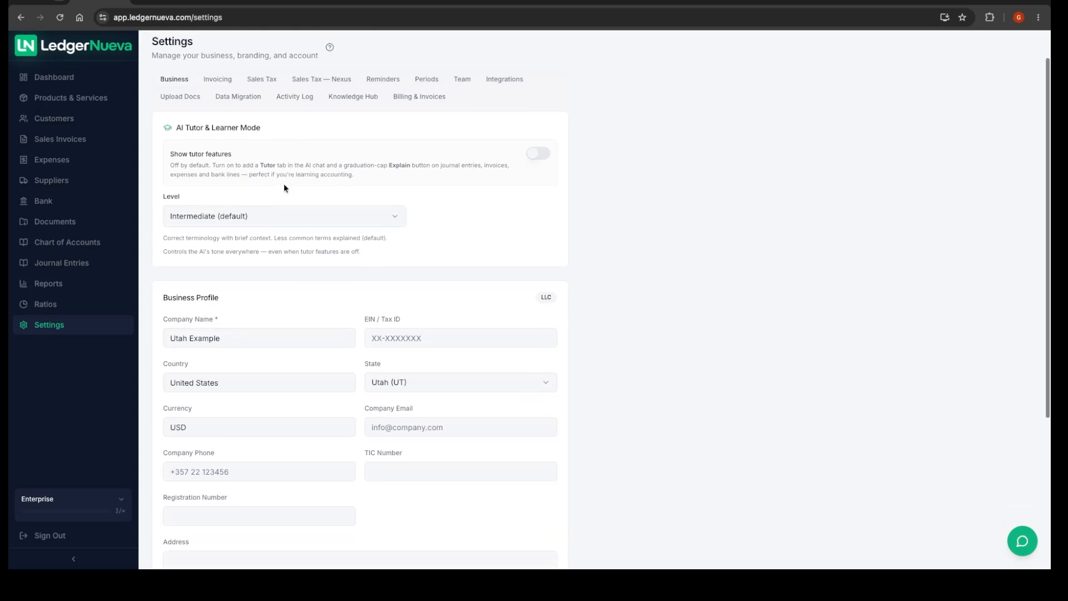
left_click(248, 114)
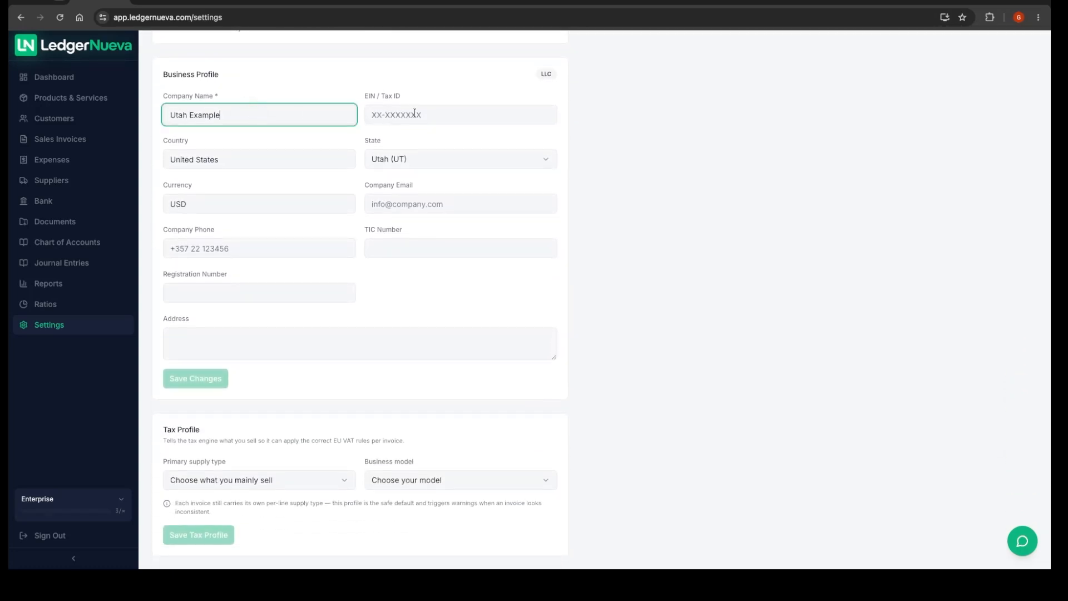
left_click(473, 114)
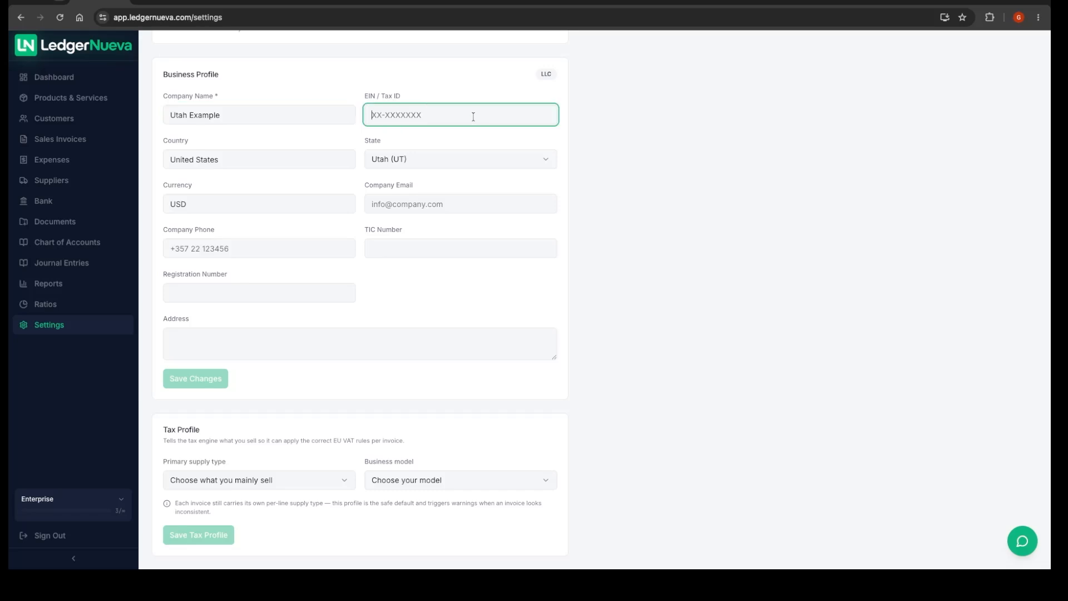
left_click(415, 245)
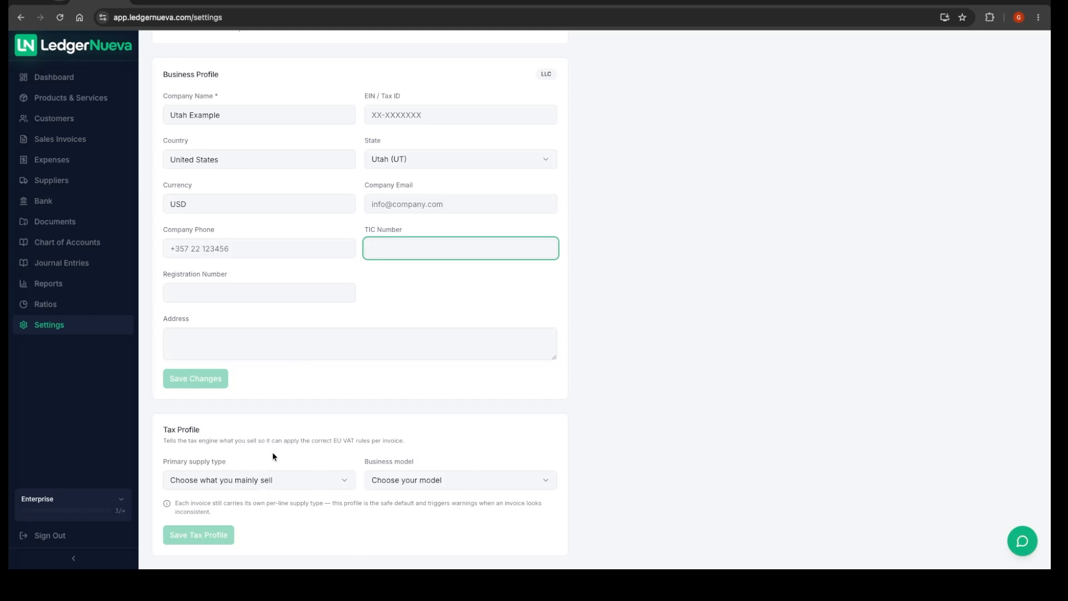
left_click(240, 479)
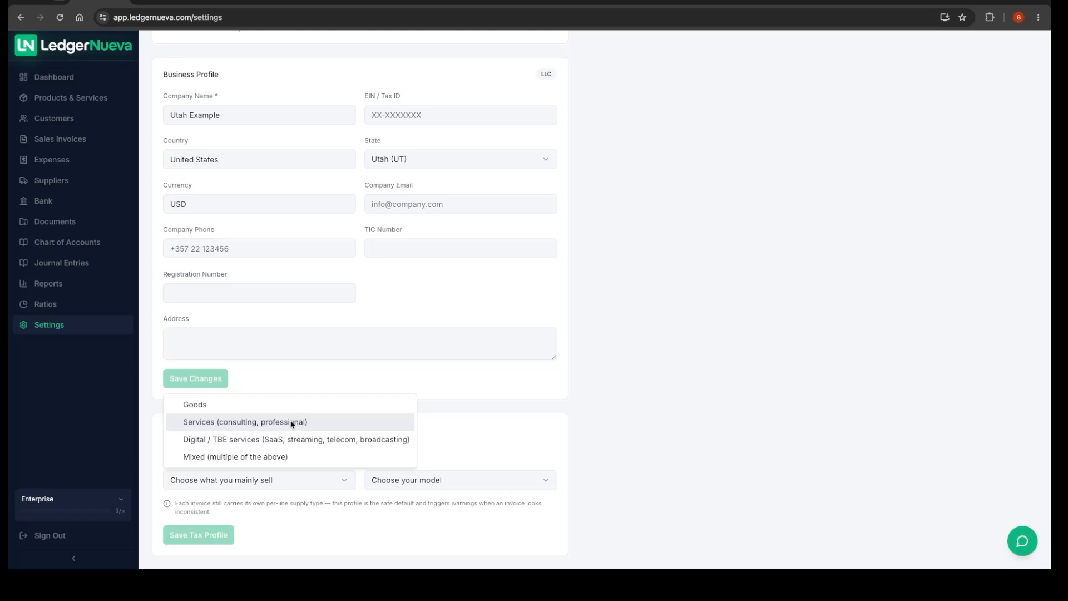
left_click(459, 431)
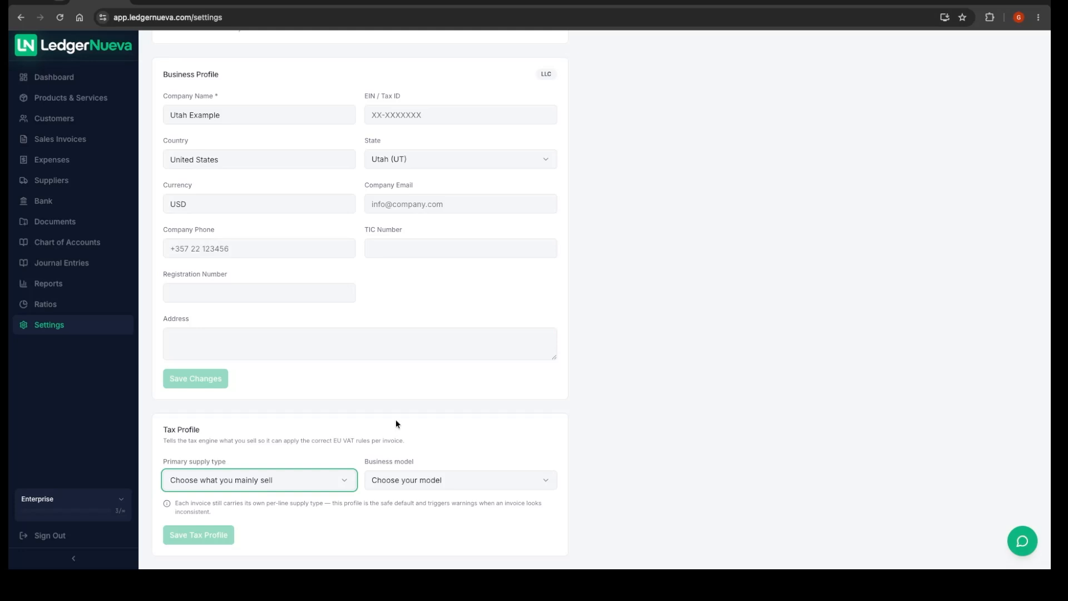
scroll(298, 395, "up", 5)
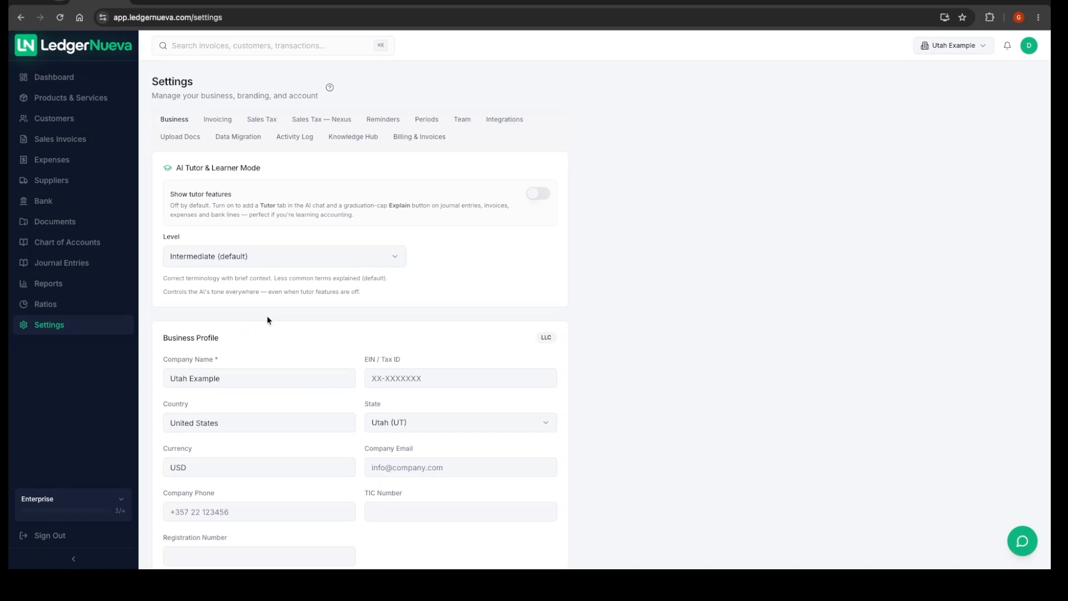
Step: Review the Invoicing settings, from branding images and payment details to template customization and visible sections
left_click(217, 121)
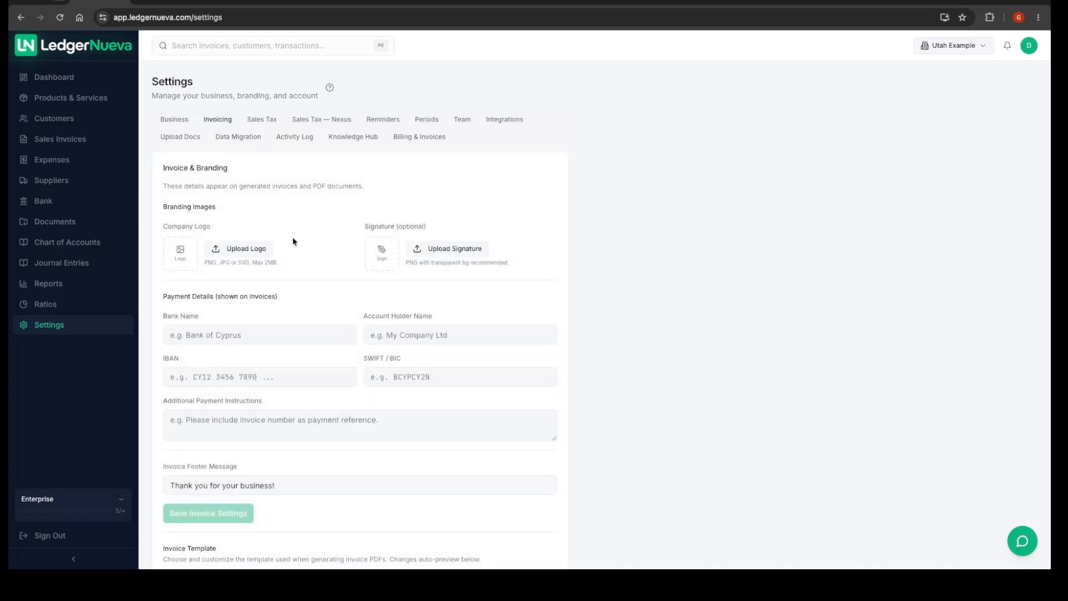
scroll(310, 233, "down", 1)
scroll(310, 232, "down", 2)
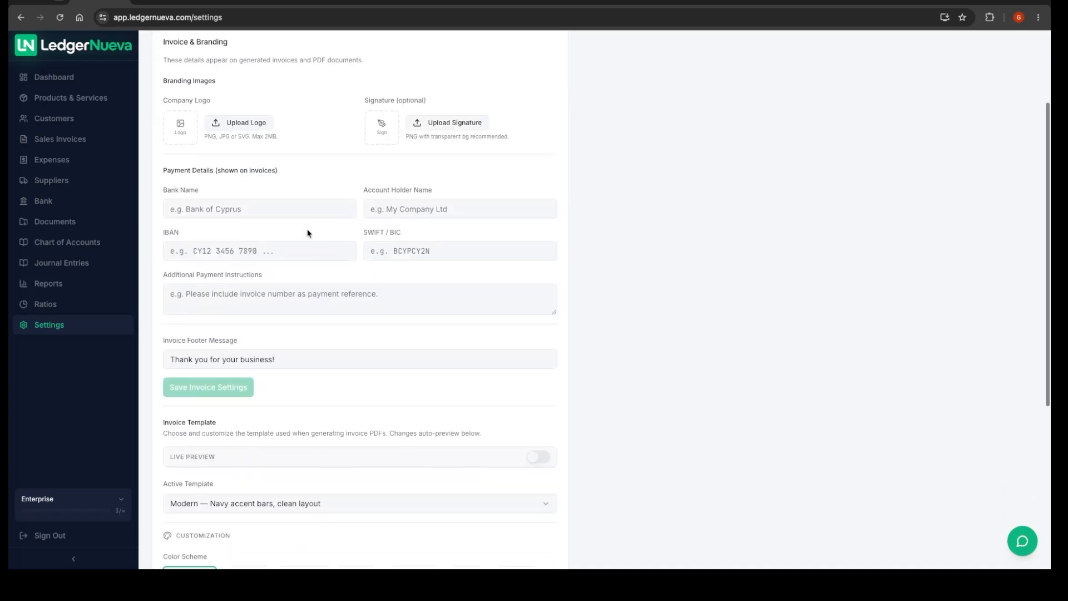
scroll(322, 309, "down", 3)
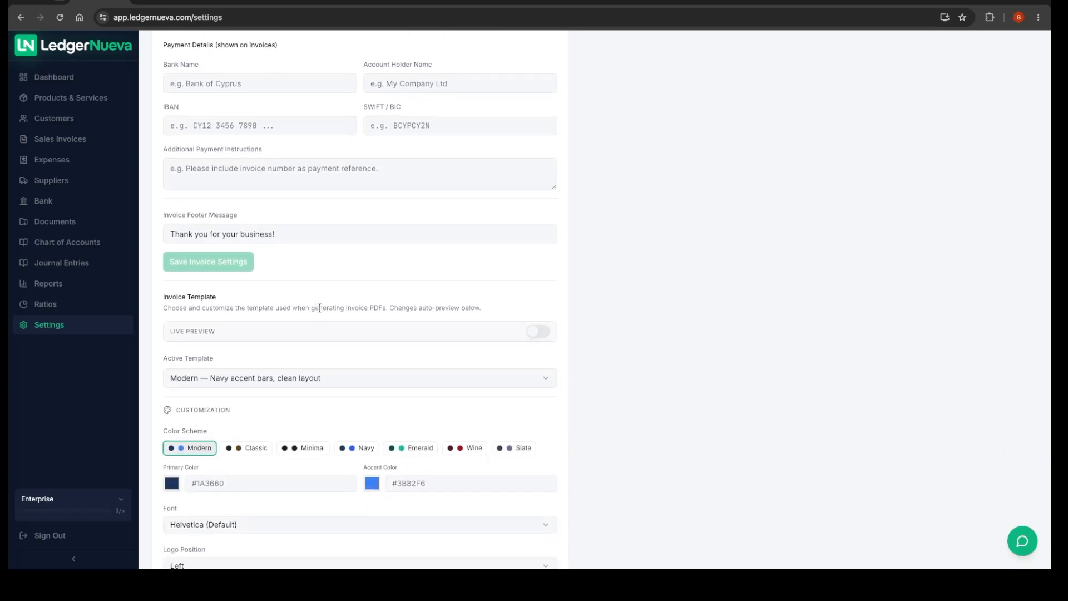
scroll(319, 290, "down", 2)
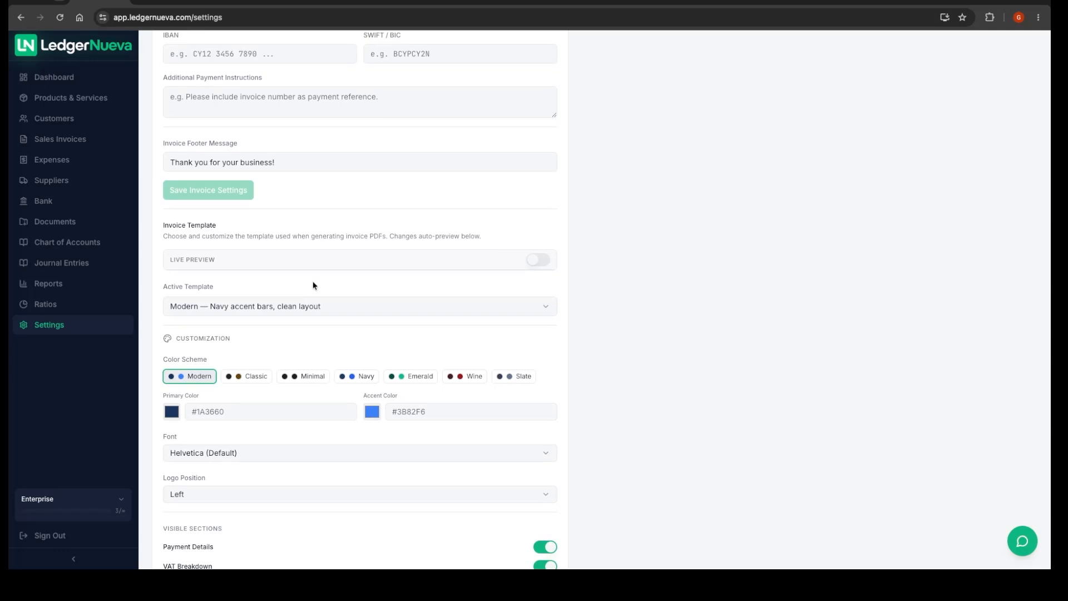
scroll(312, 286, "down", 2)
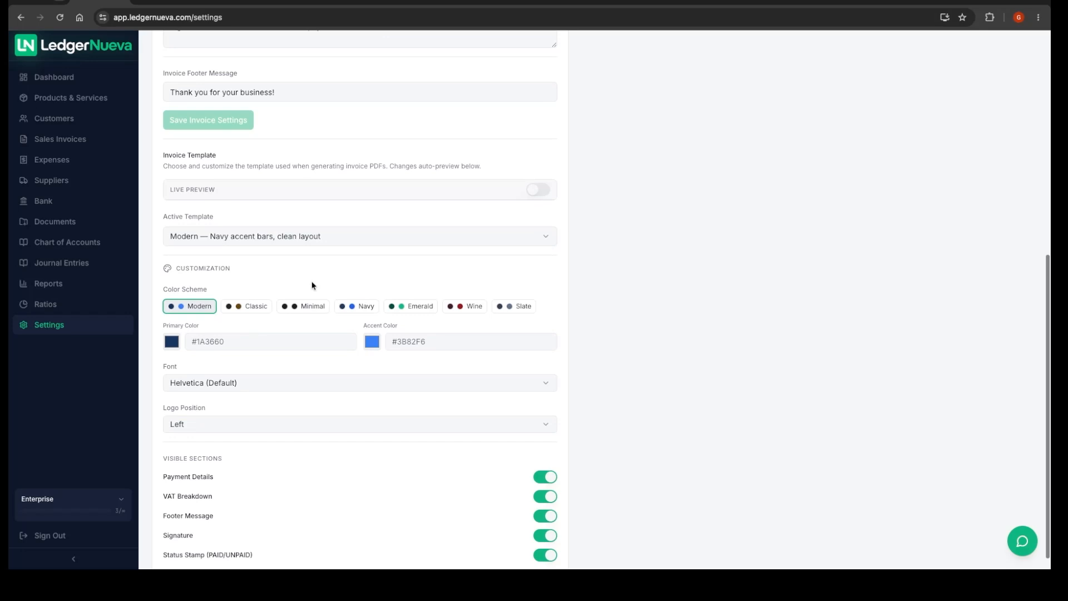
Step: Turn on the live preview of the invoice template and refresh it
scroll(312, 285, "up", 3)
left_click(536, 312)
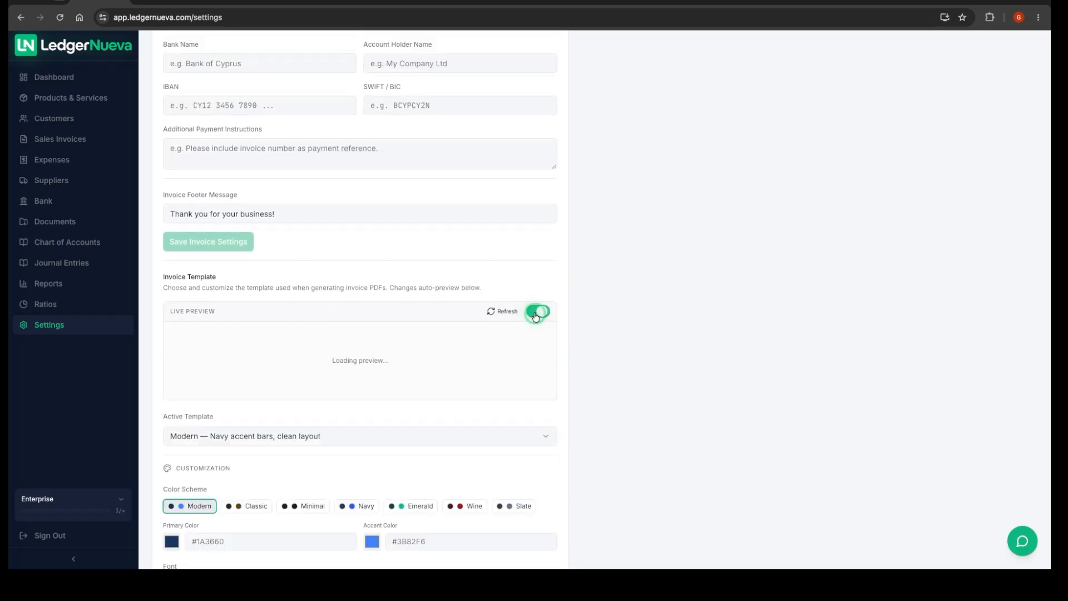
left_click(490, 311)
scroll(783, 318, "down", 1)
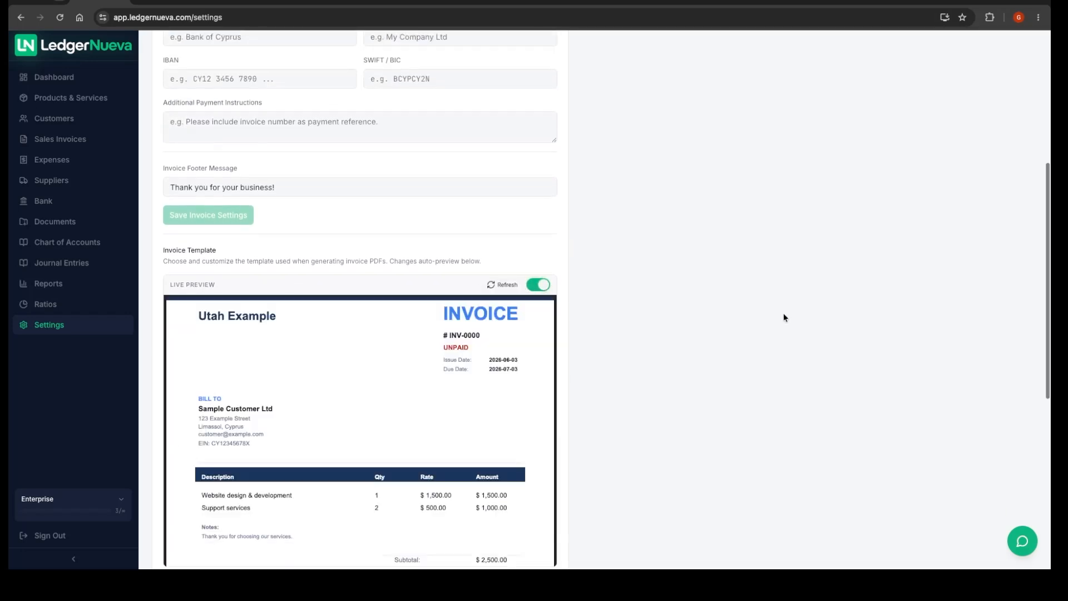
Step: Examine the sample invoice in the live preview together with the template, color scheme and font options
scroll(768, 314, "down", 5)
scroll(318, 206, "down", 4)
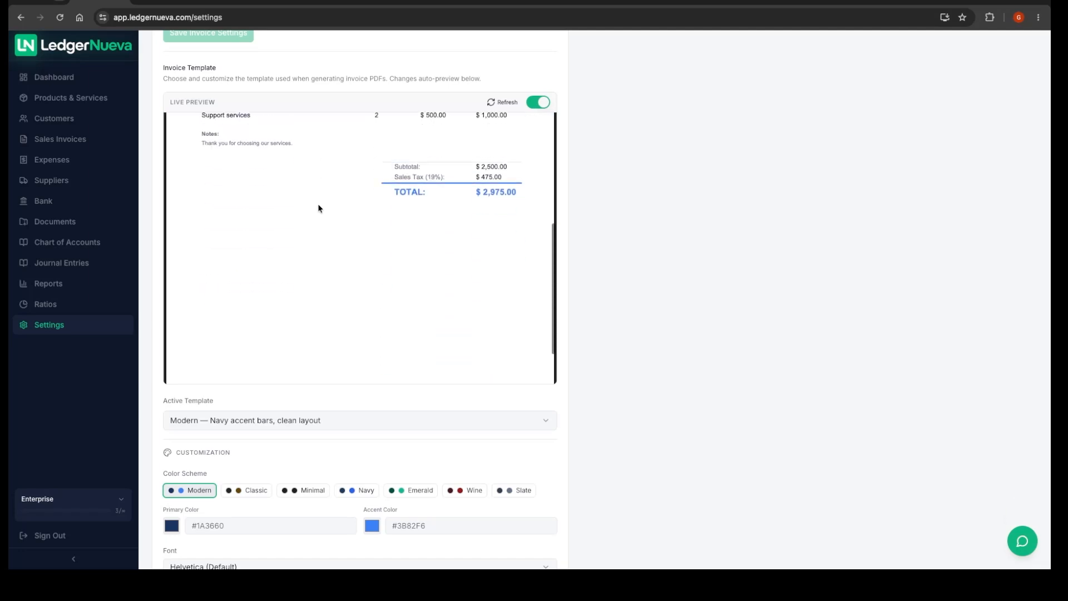
scroll(318, 206, "down", 5)
scroll(320, 204, "up", 5)
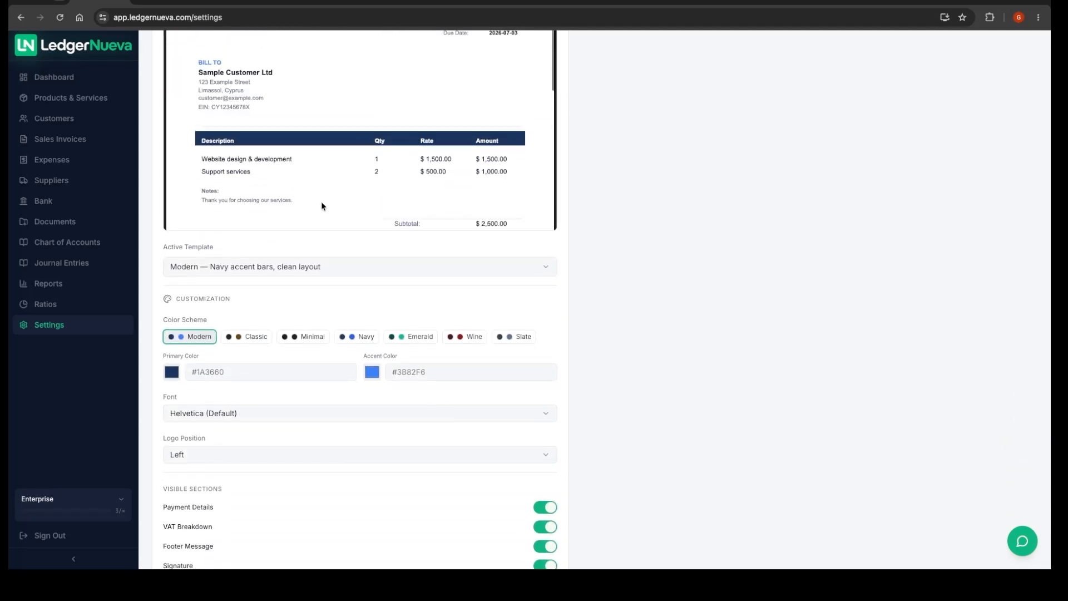
scroll(322, 201, "up", 6)
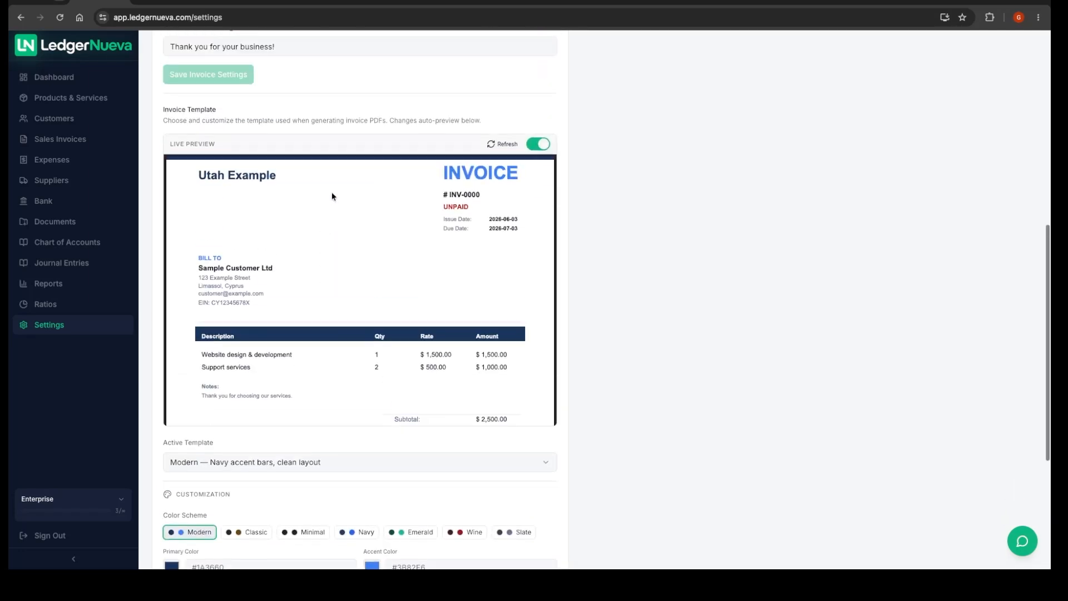
scroll(332, 196, "up", 8)
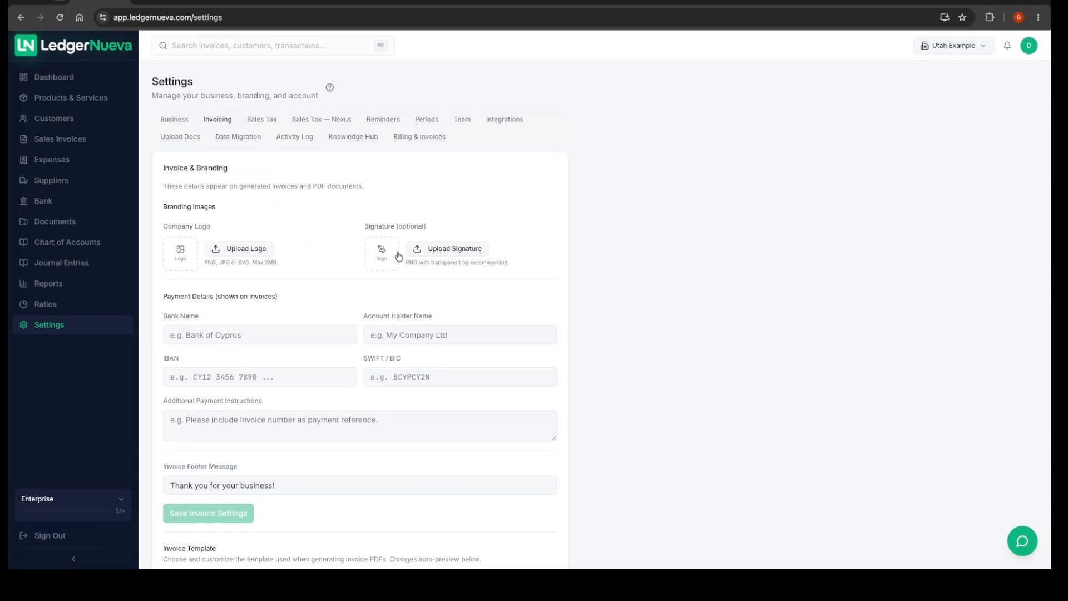
Step: Check the Bank Name field in the payment details against the previewed invoice, down to its footer message
scroll(272, 259, "down", 3)
left_click(249, 241)
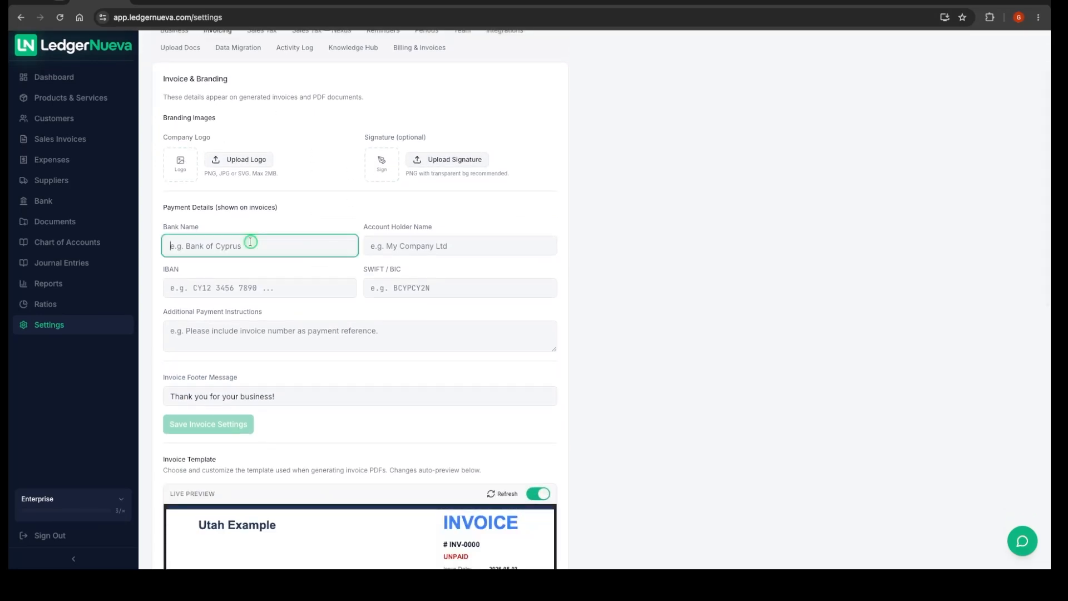
scroll(298, 241, "down", 5)
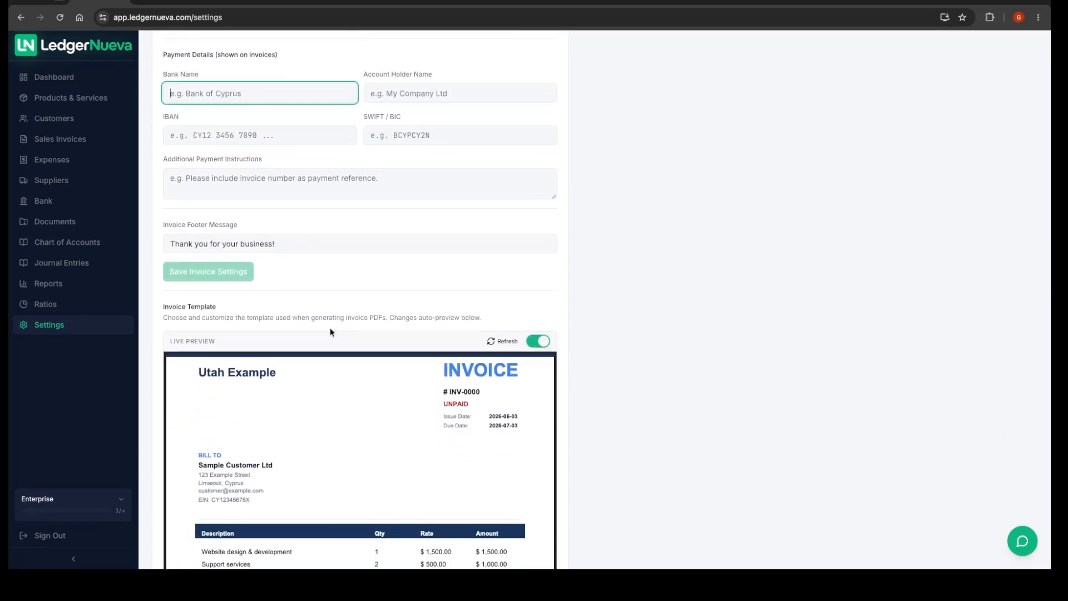
scroll(331, 334, "down", 2)
scroll(325, 336, "down", 3)
scroll(325, 337, "down", 2)
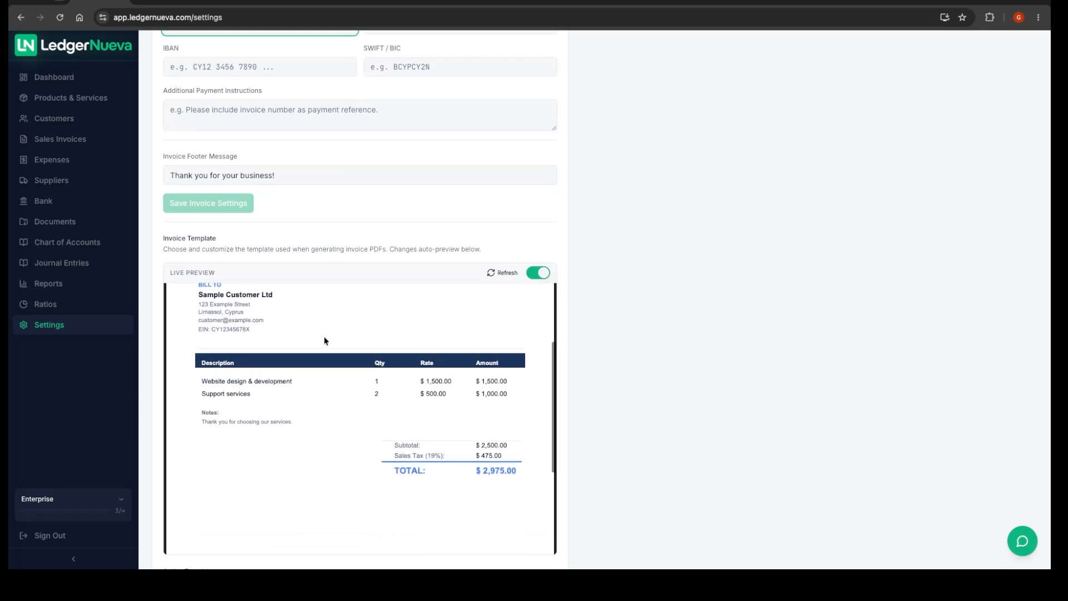
scroll(300, 412, "down", 4)
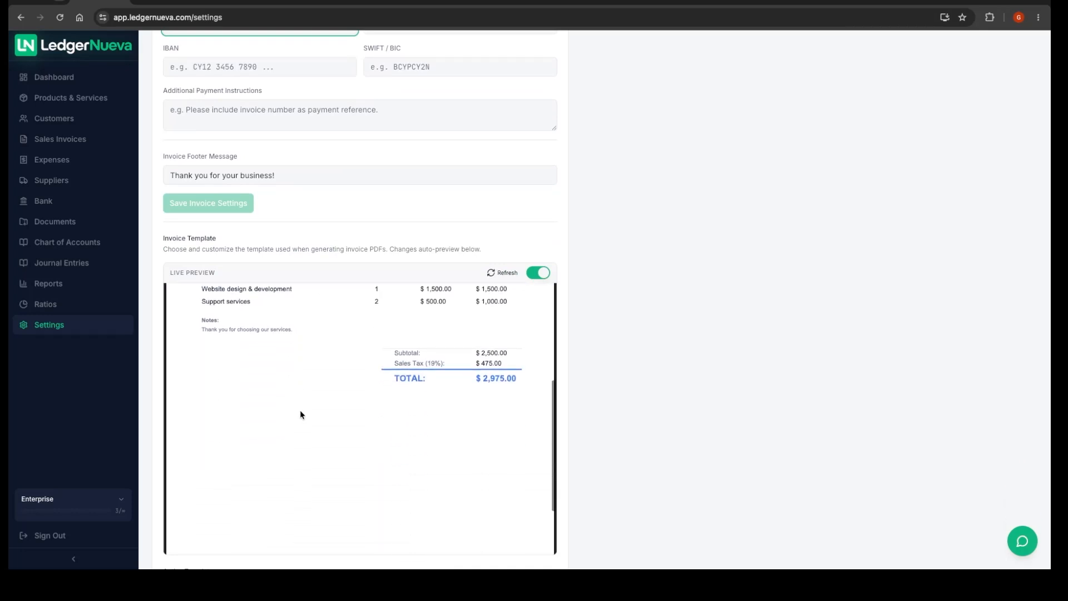
scroll(314, 405, "down", 2)
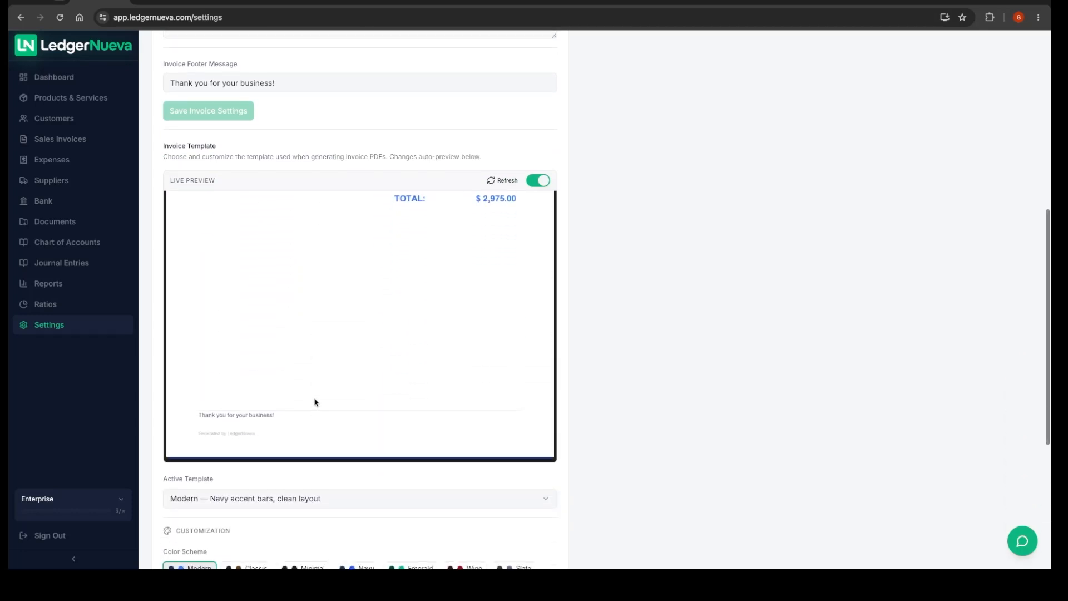
Step: Go over the IBAN, SWIFT / BIC and Account Holder Name fields in the invoice payment details
scroll(335, 365, "up", 7)
left_click(226, 375)
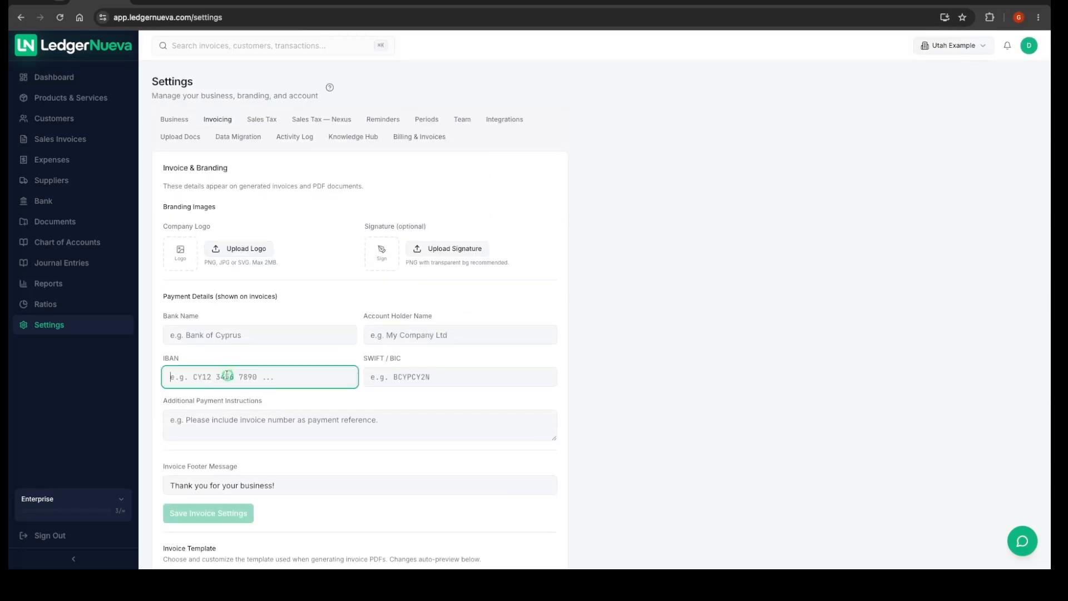
left_click(435, 375)
left_click(419, 335)
scroll(419, 335, "down", 3)
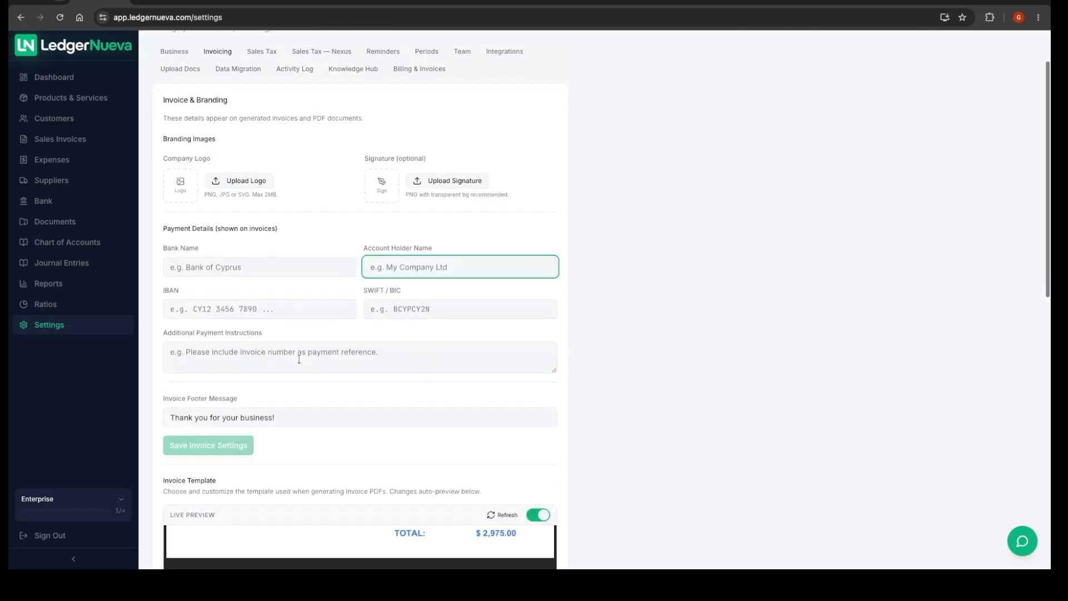
Step: Go over the IBAN, Additional Payment Instructions and Invoice Footer Message fields, comparing the footer message with the sample invoice preview
left_click(250, 309)
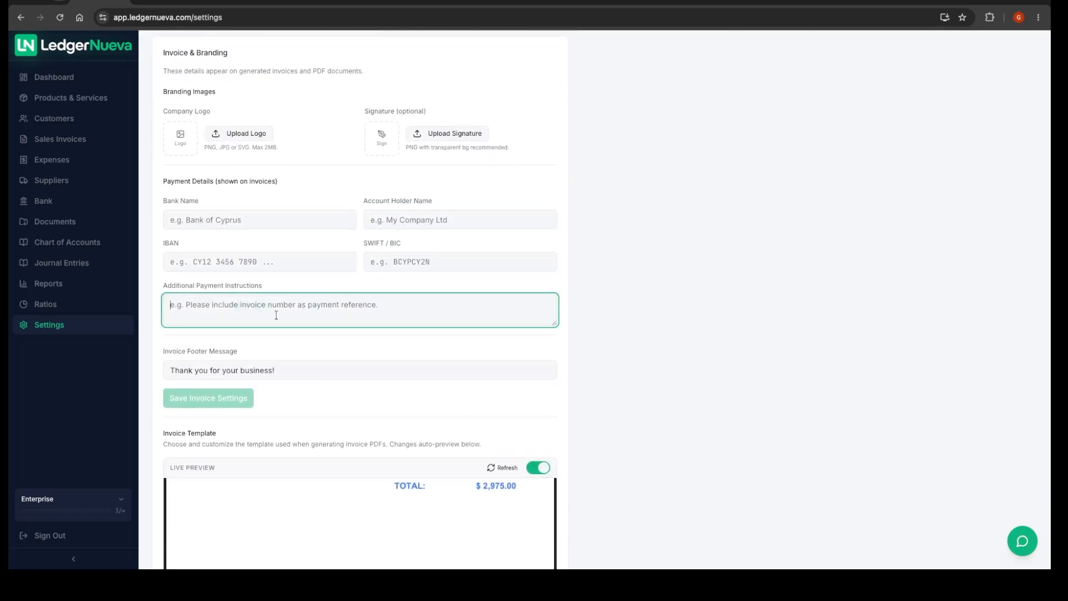
scroll(281, 309, "down", 2)
left_click(290, 305)
scroll(326, 340, "down", 5)
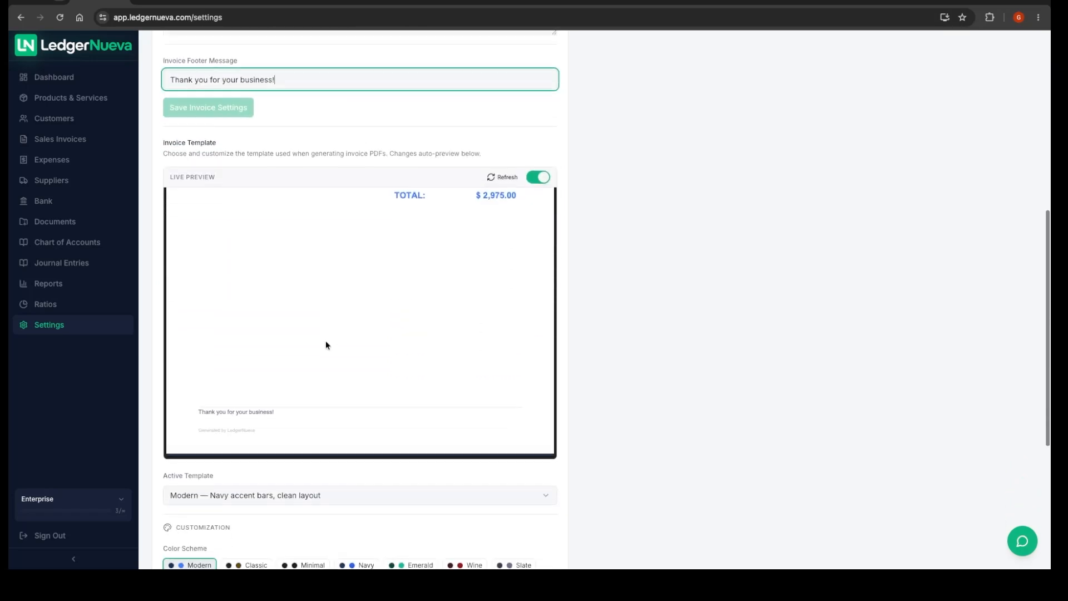
scroll(326, 341, "up", 1)
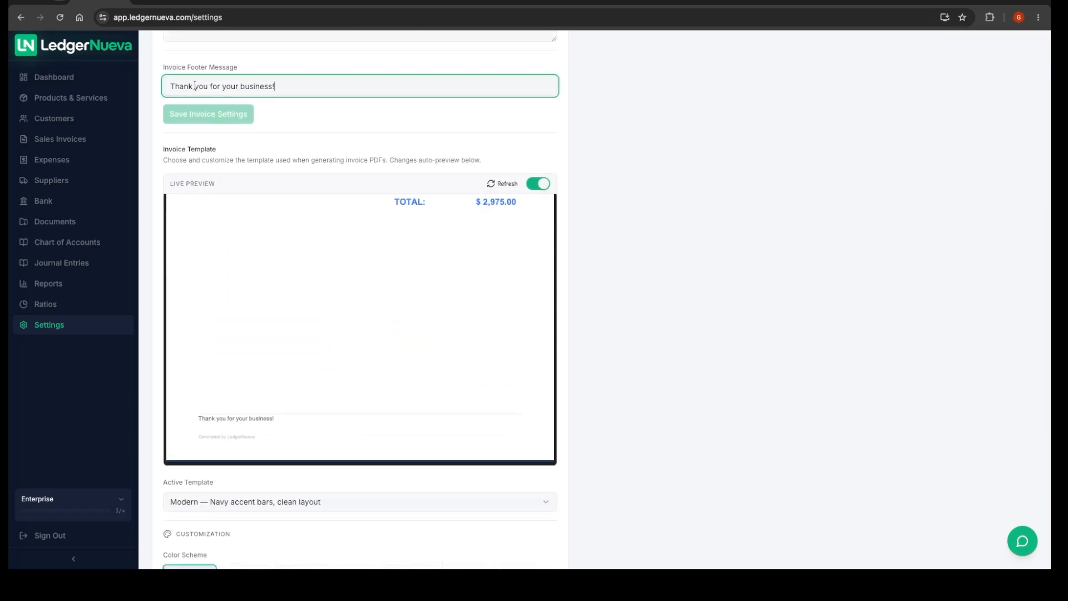
left_click(242, 416)
scroll(274, 367, "up", 10)
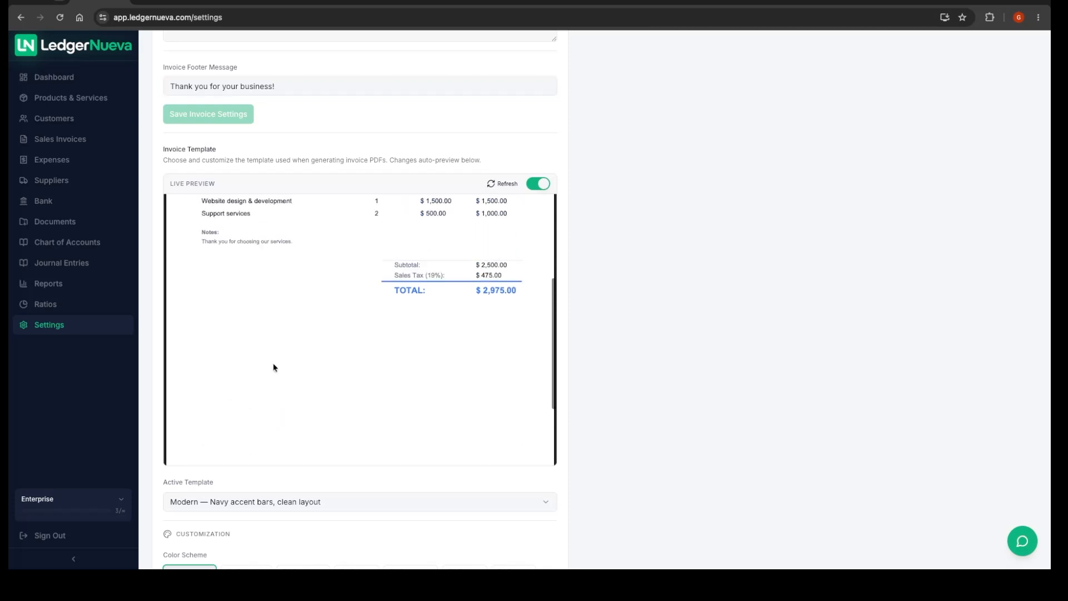
Step: Turn off the live preview of the invoice template
left_click(538, 183)
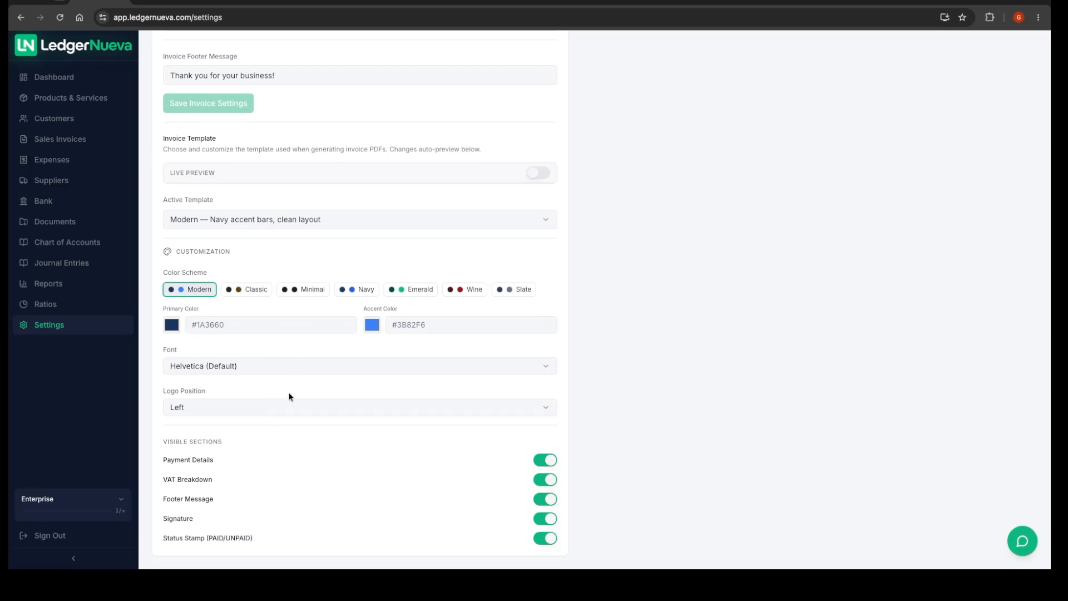
scroll(292, 443, "up", 8)
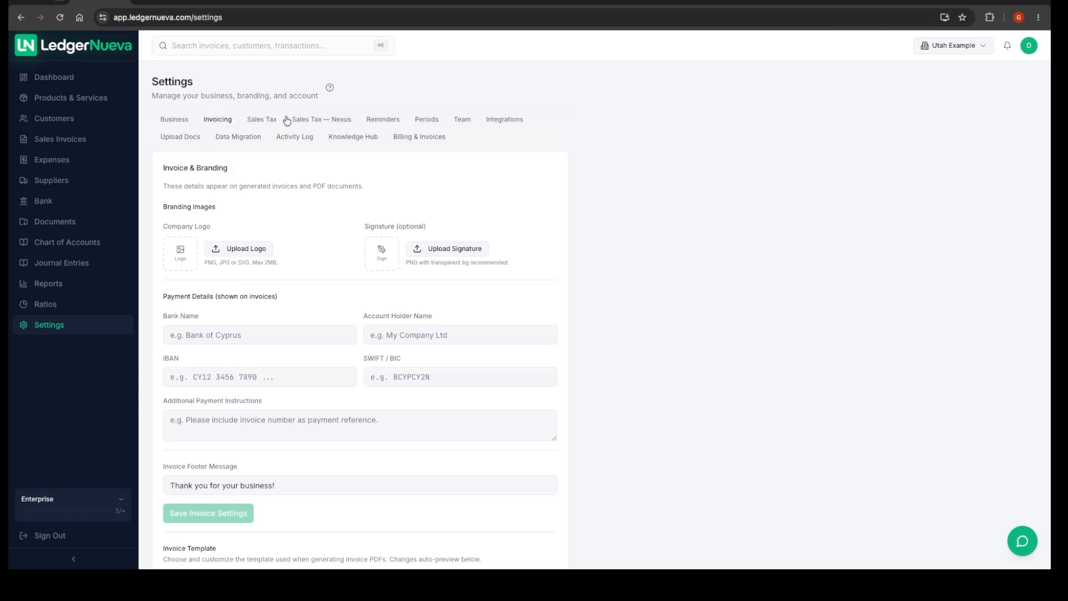
Step: Look at the Sales Tax settings, including the Period Name field for creating a VAT period
left_click(266, 121)
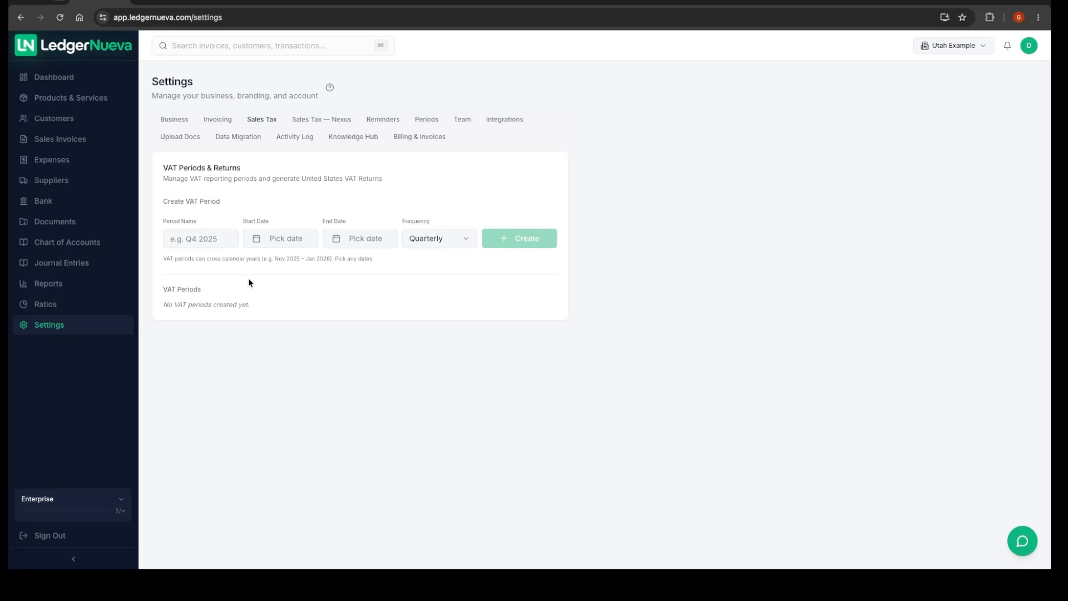
left_click(208, 240)
Step: Review the sales tax nexus states down to Utah, filter the list to nexus states only and return to all states
left_click(305, 123)
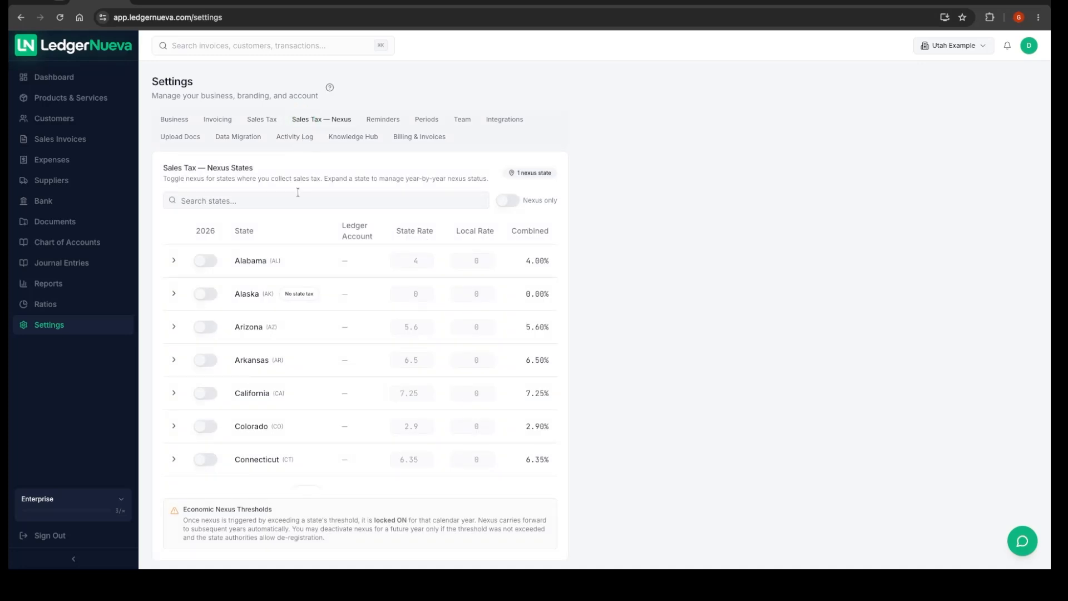
scroll(315, 301, "down", 4)
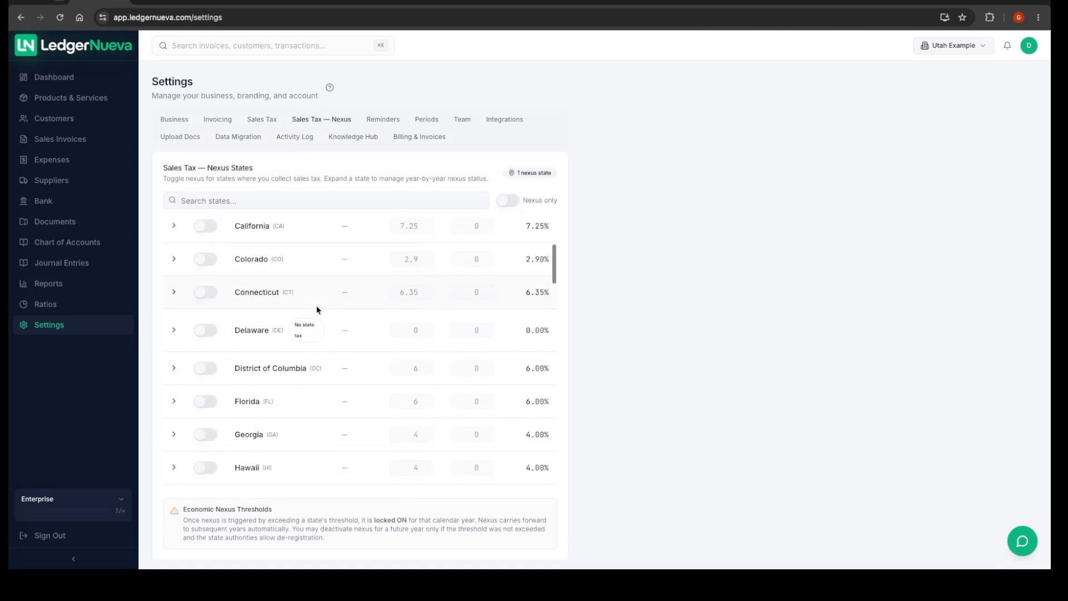
scroll(315, 315, "down", 15)
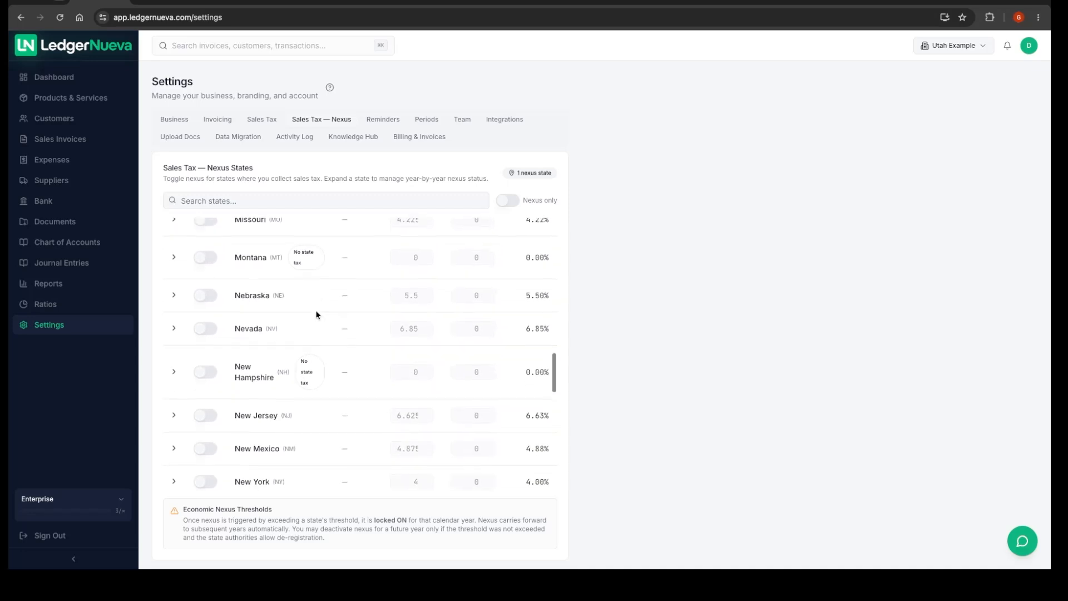
scroll(317, 315, "down", 5)
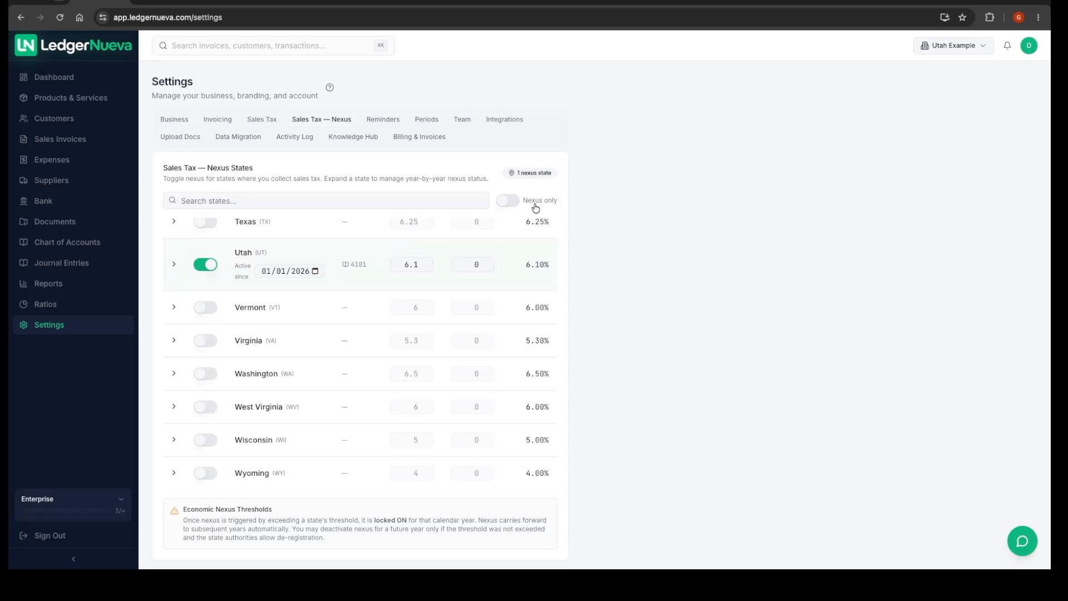
left_click(503, 204)
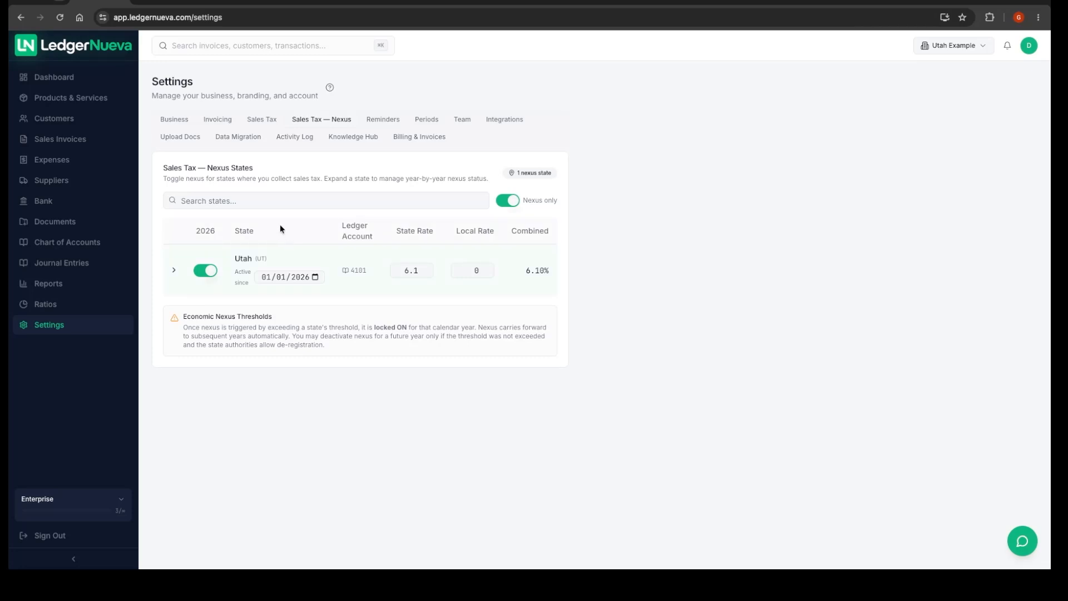
left_click(507, 200)
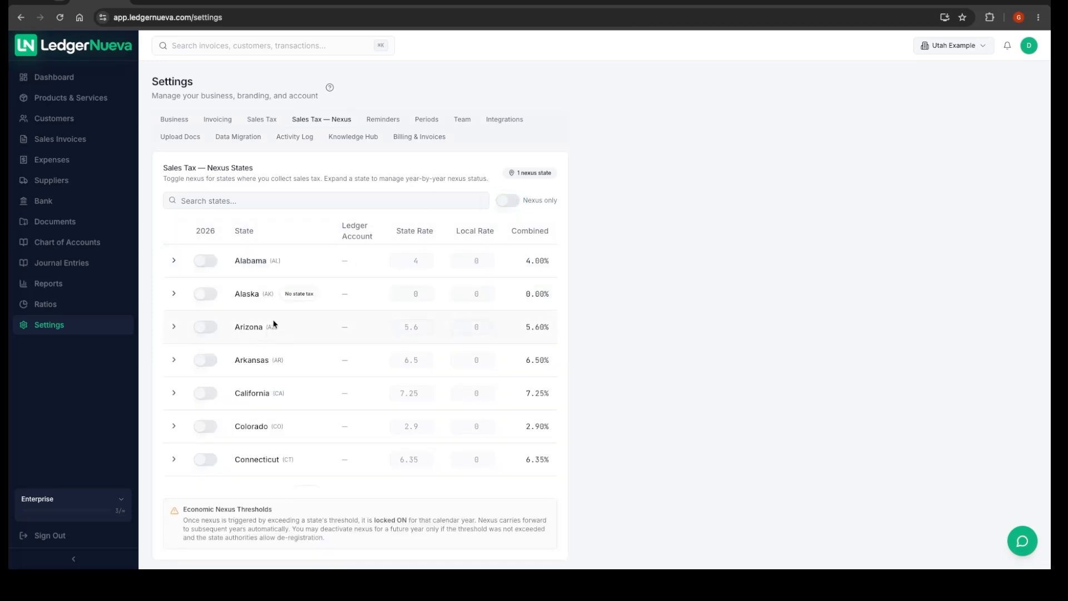
Step: Look over the nexus toggles and sales tax rates in the unfiltered list of states
scroll(320, 285, "down", 3)
scroll(318, 292, "down", 3)
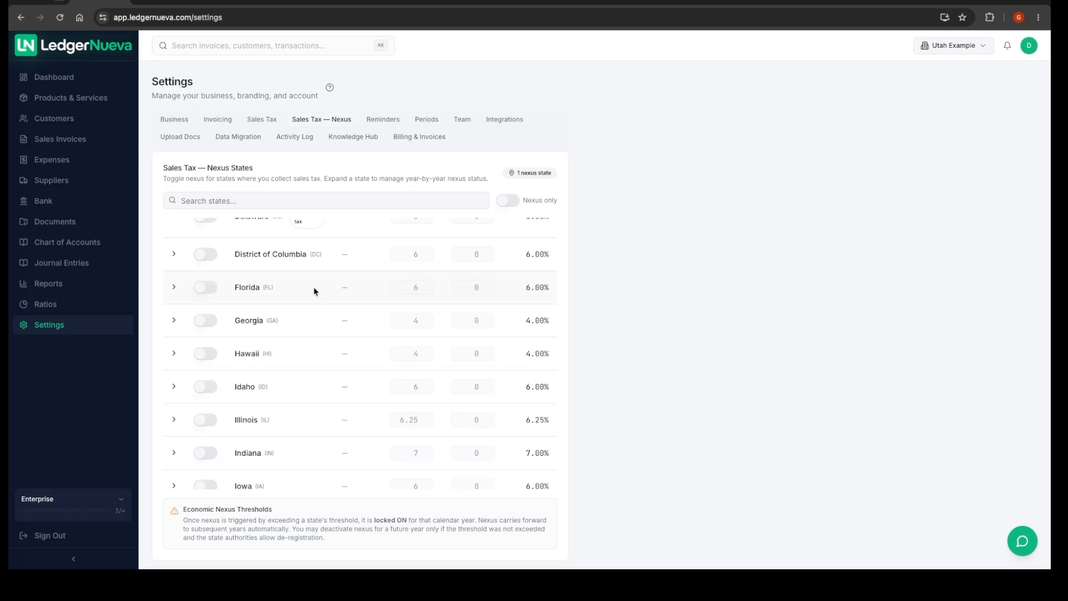
scroll(314, 289, "up", 5)
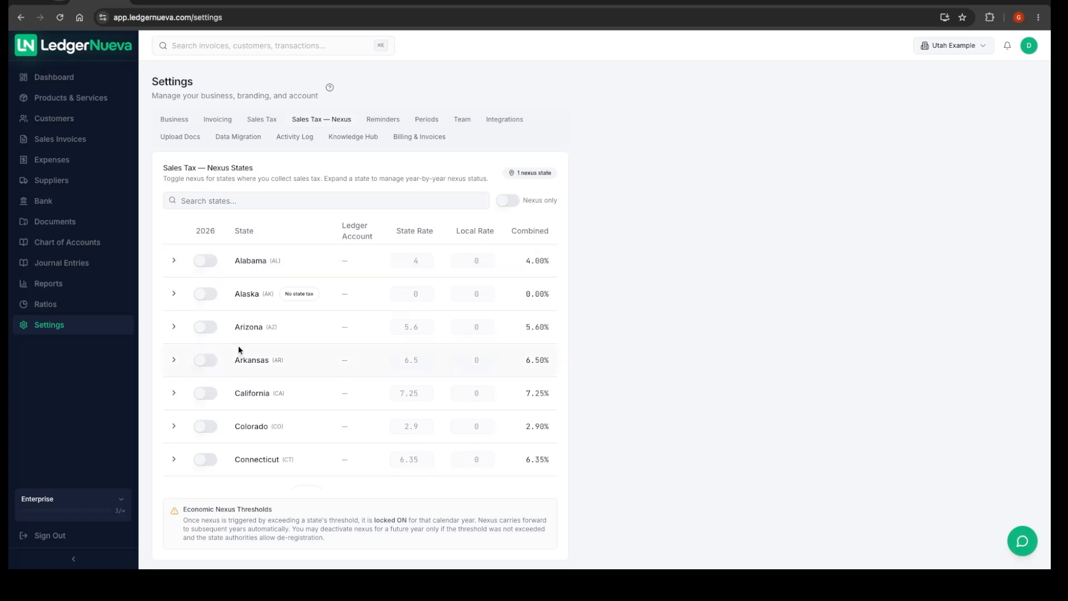
scroll(239, 350, "down", 5)
scroll(245, 322, "up", 5)
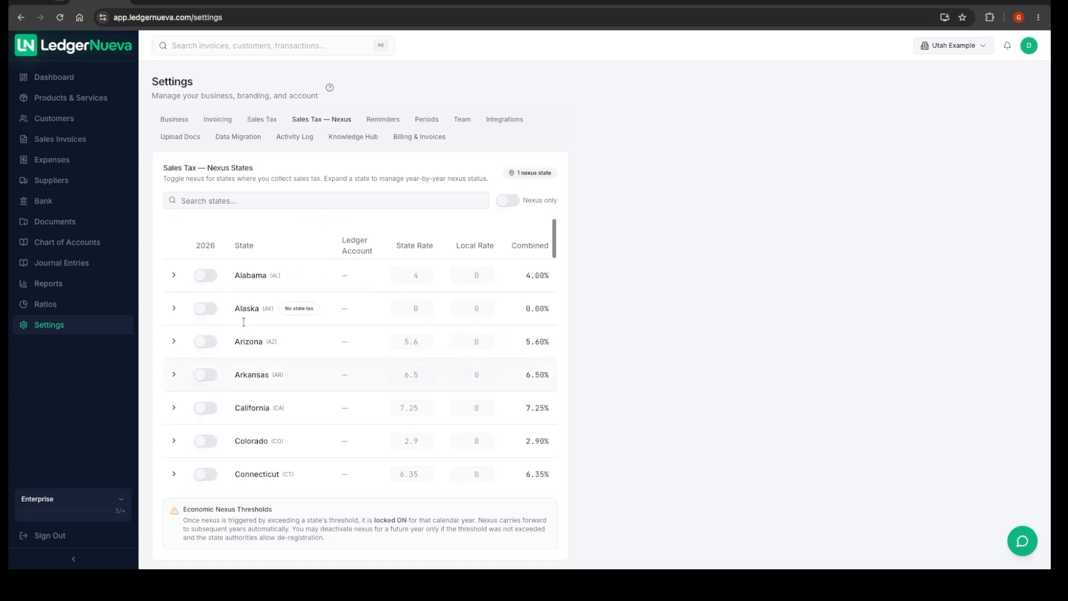
scroll(244, 322, "down", 1)
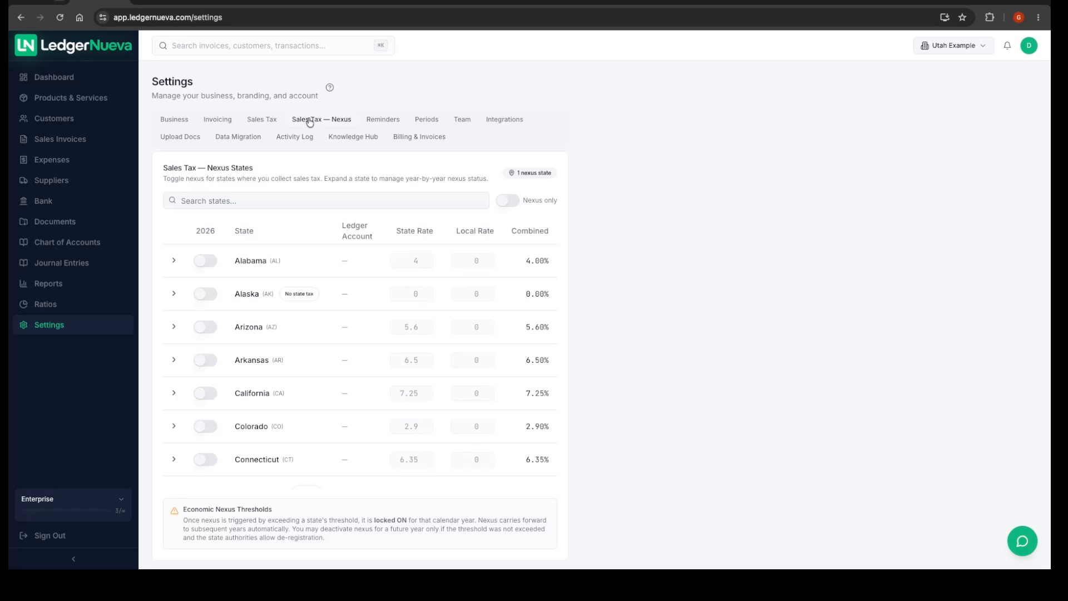
Step: Open the Knowledge Hub and review the compliance guidance and the economic nexus thresholds listed by state
left_click(349, 141)
scroll(319, 270, "down", 5)
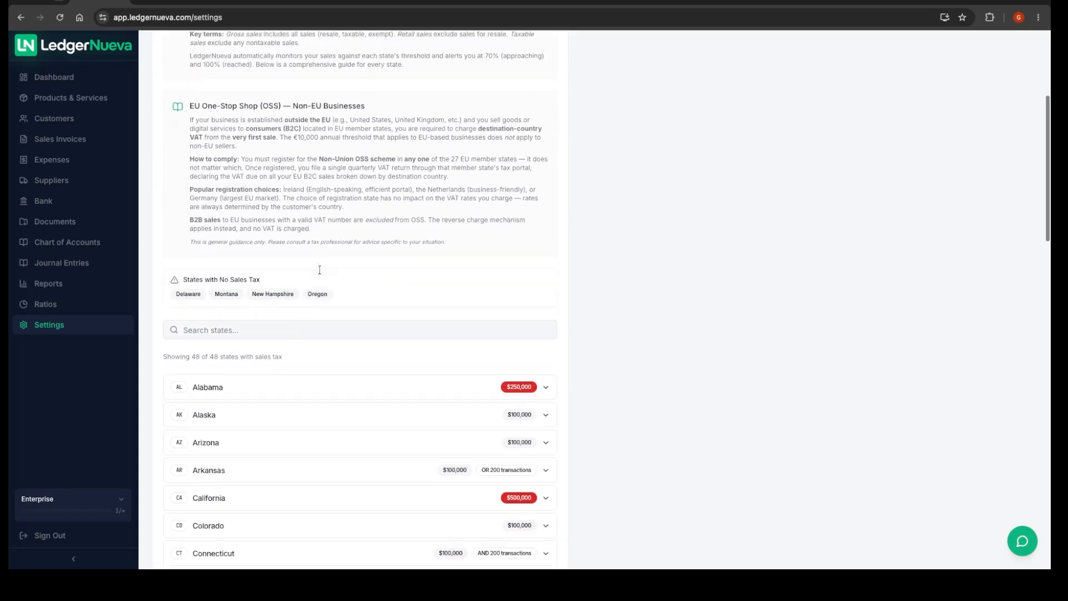
scroll(319, 270, "down", 3)
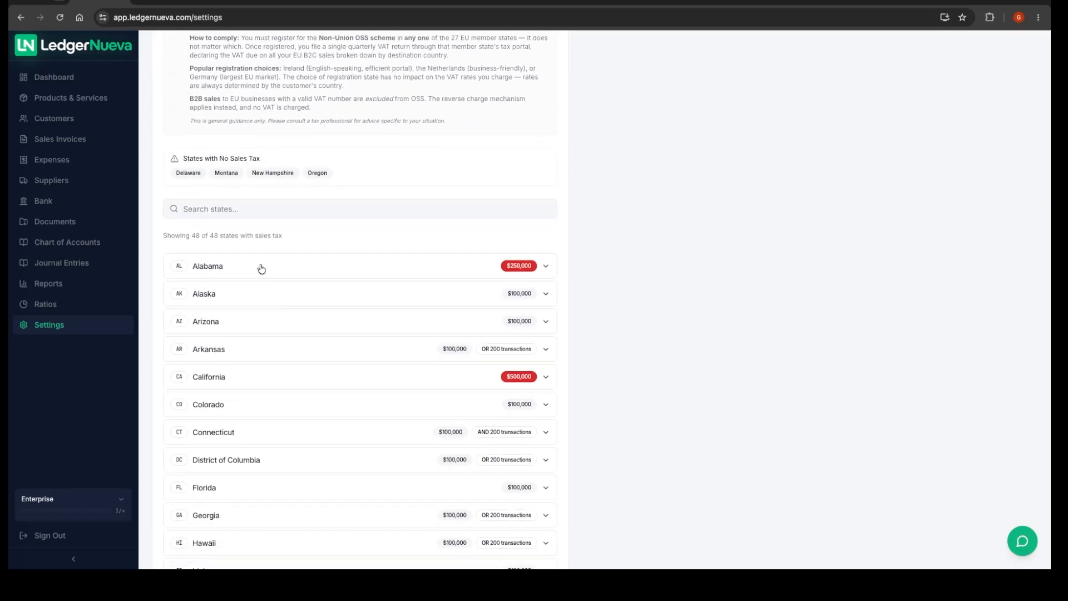
scroll(262, 269, "down", 2)
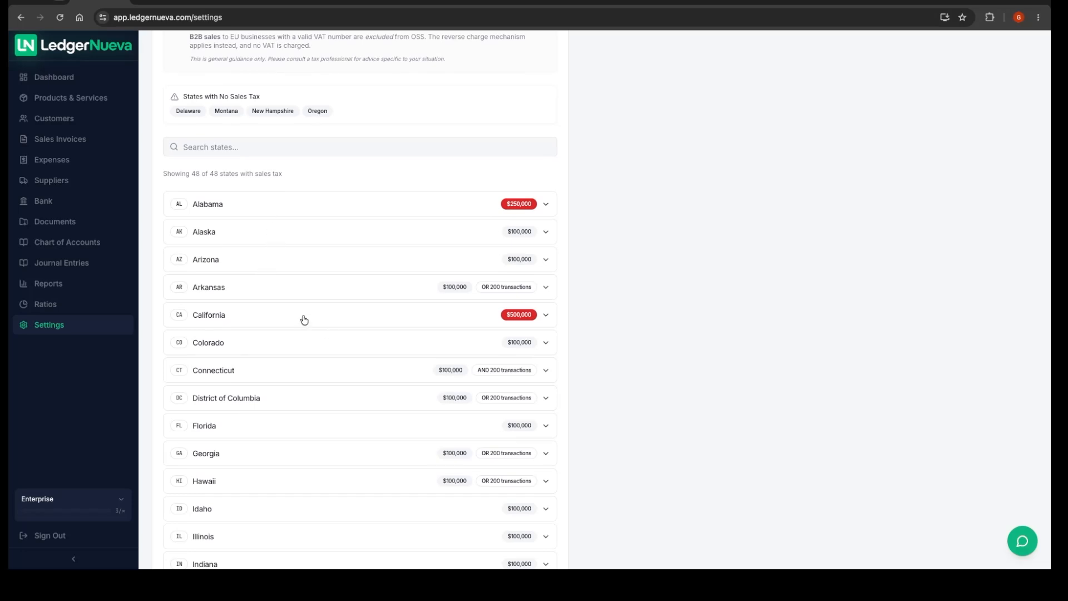
scroll(303, 317, "down", 3)
scroll(290, 241, "up", 1)
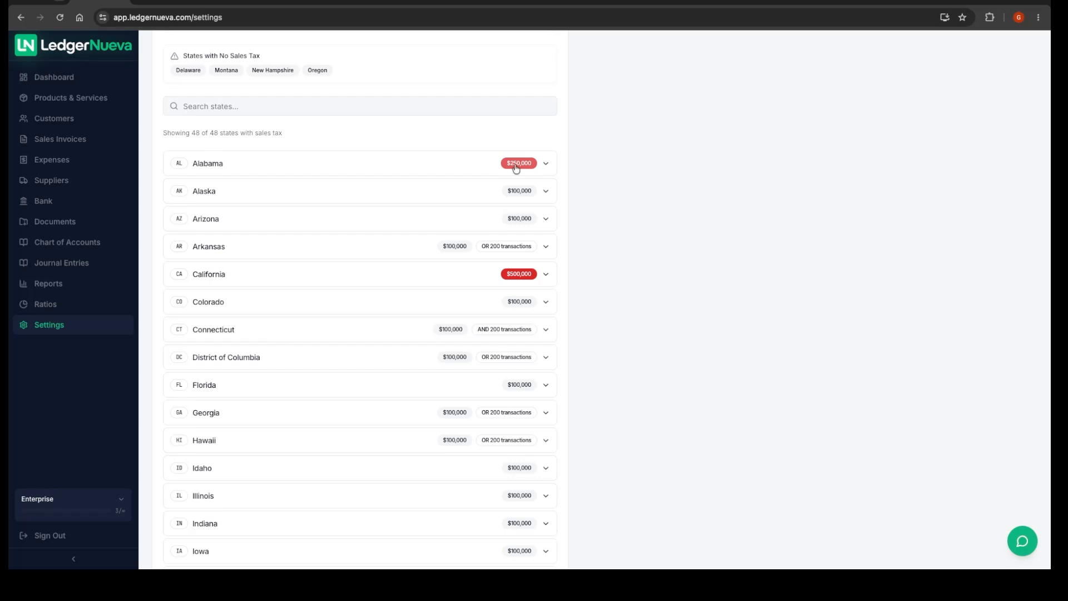
Step: Expand Alabama's economic nexus details in the Knowledge Hub, read them and collapse the entry again
left_click(286, 165)
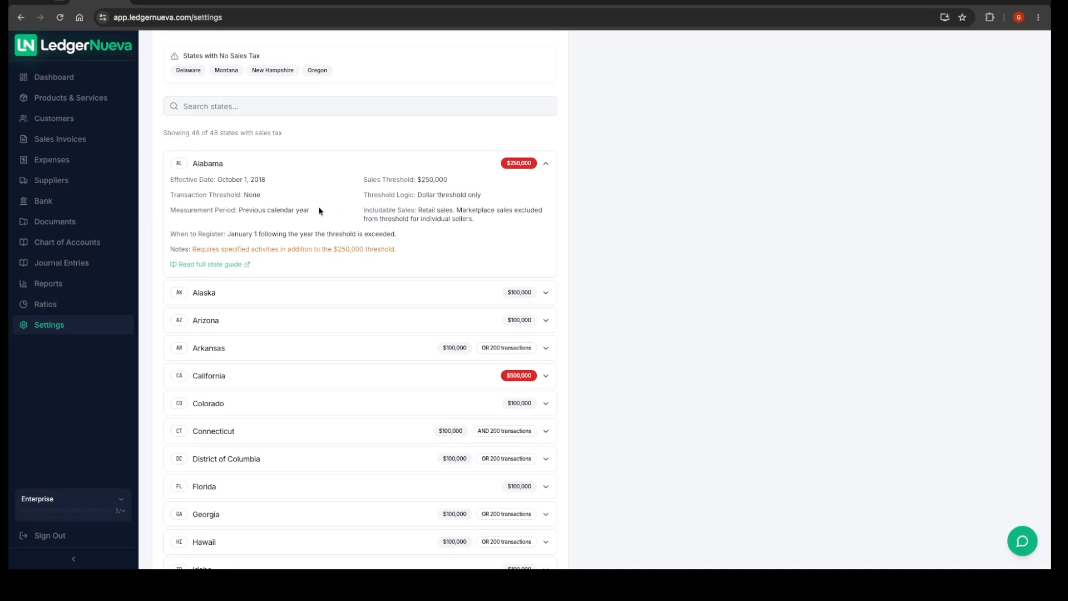
scroll(306, 204, "up", 1)
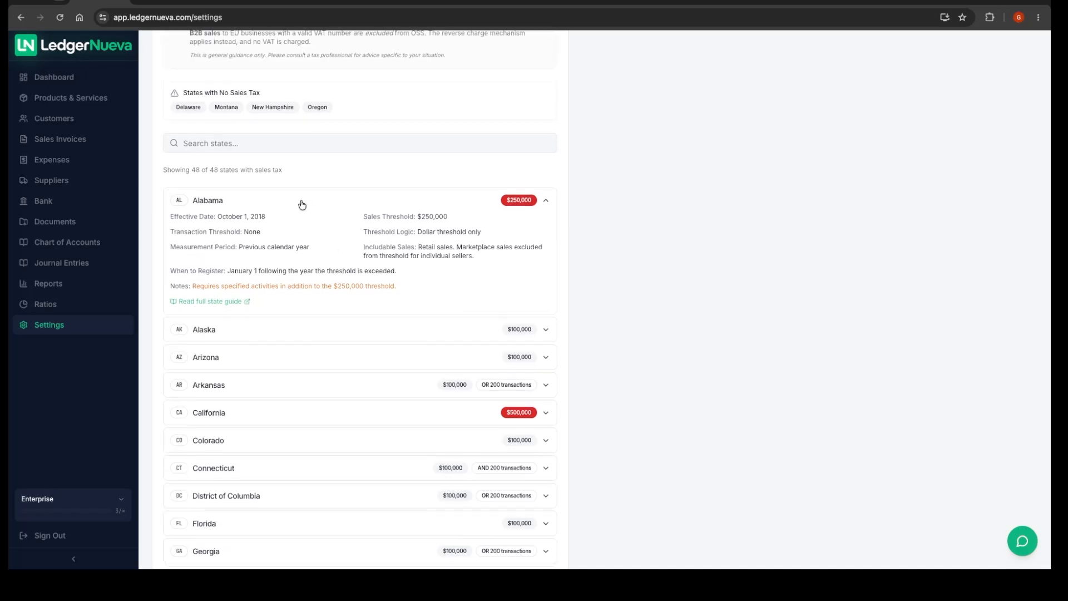
left_click(302, 205)
scroll(278, 211, "up", 3)
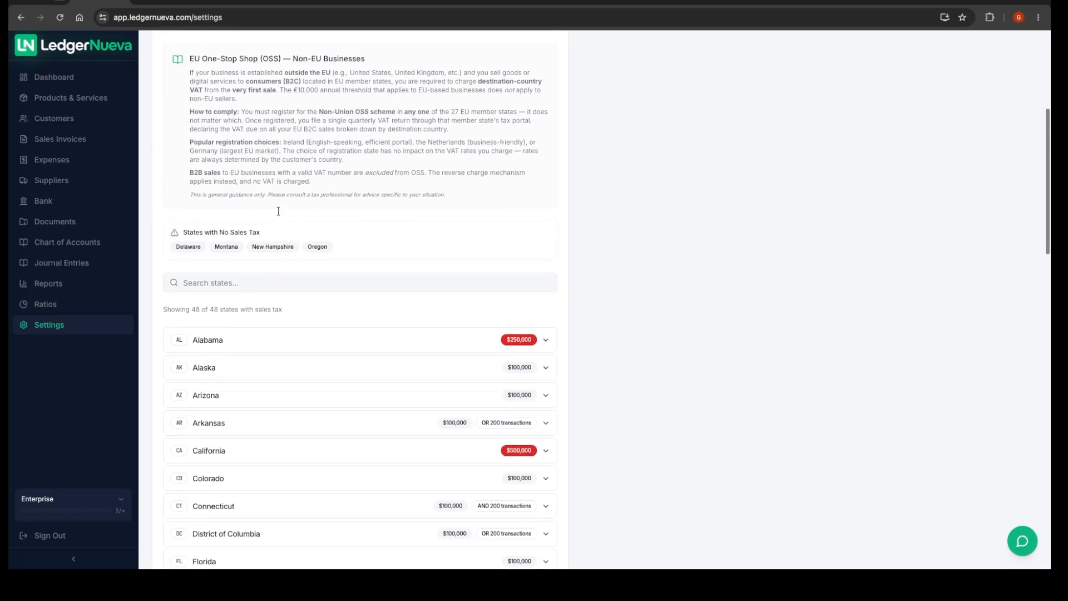
scroll(277, 209, "up", 5)
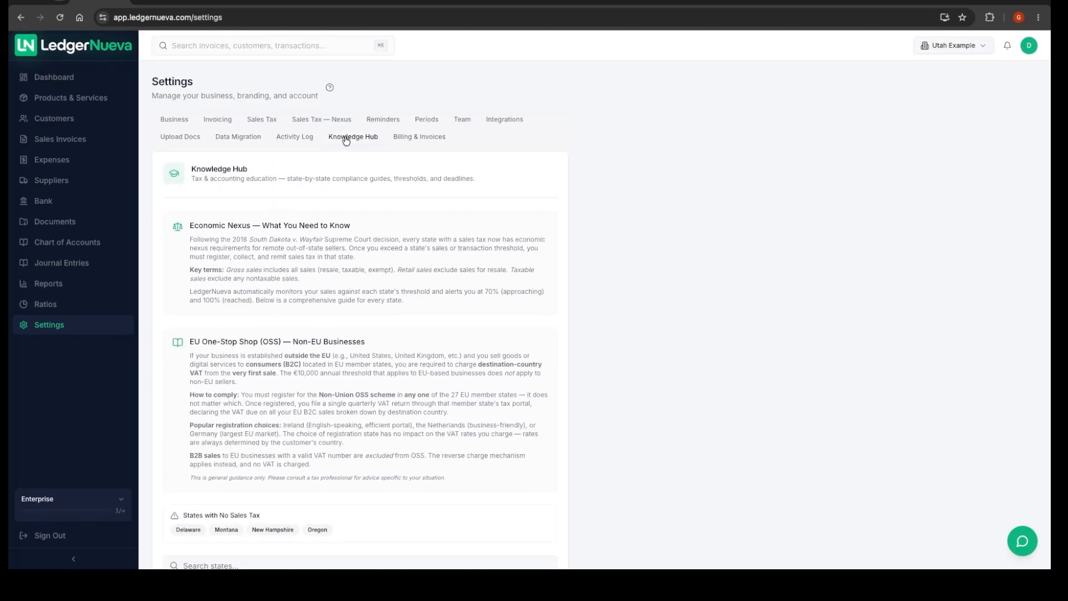
Step: Open the Reminders settings and compare the VAT, Corporation Tax and Custom reminder sections
left_click(375, 121)
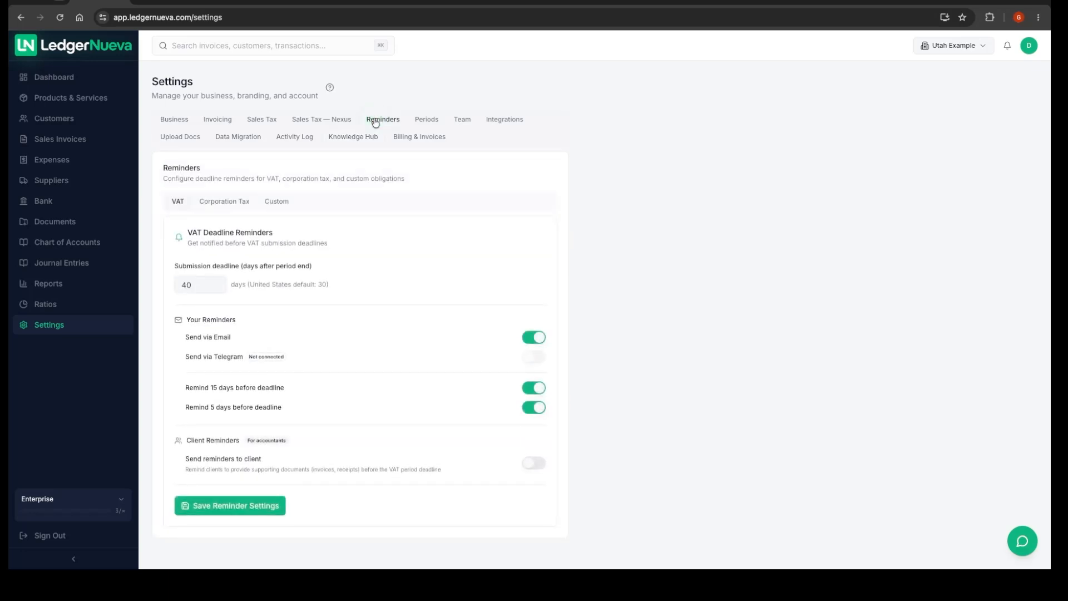
left_click(225, 202)
left_click(282, 205)
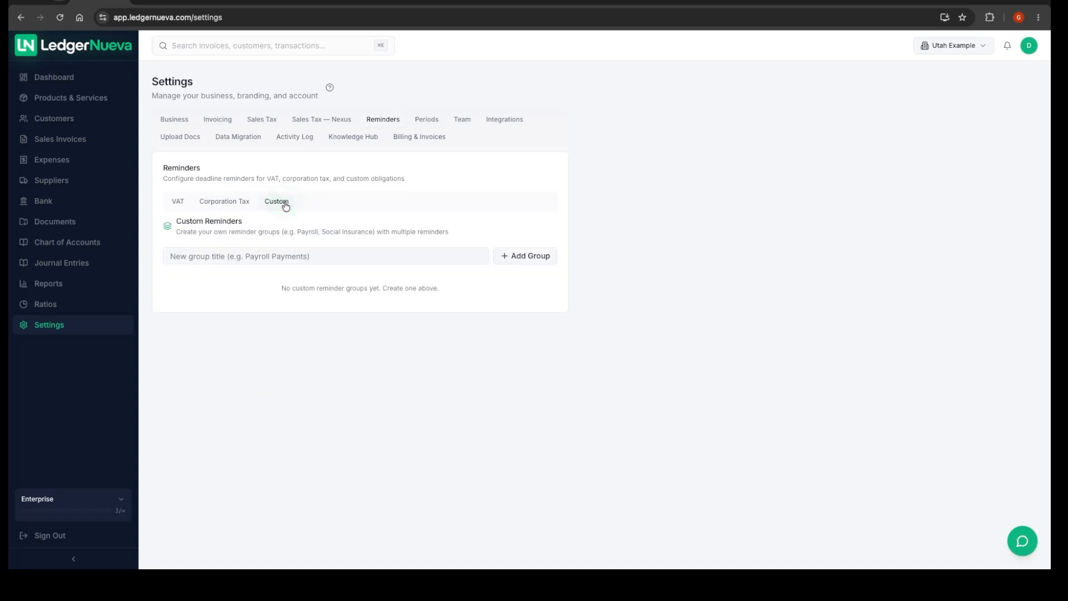
left_click(218, 203)
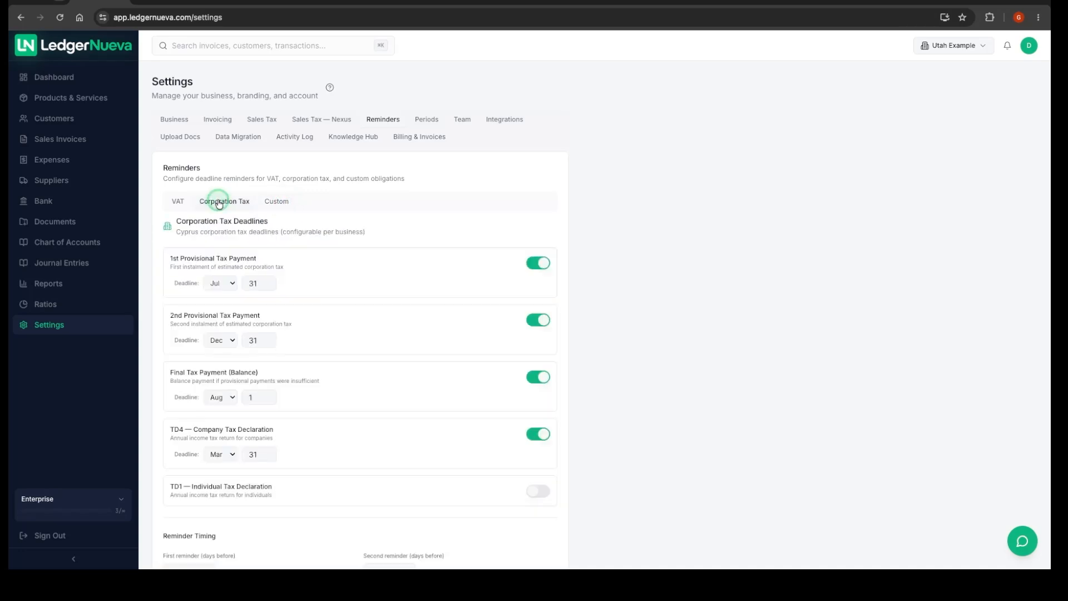
left_click(176, 203)
left_click(288, 205)
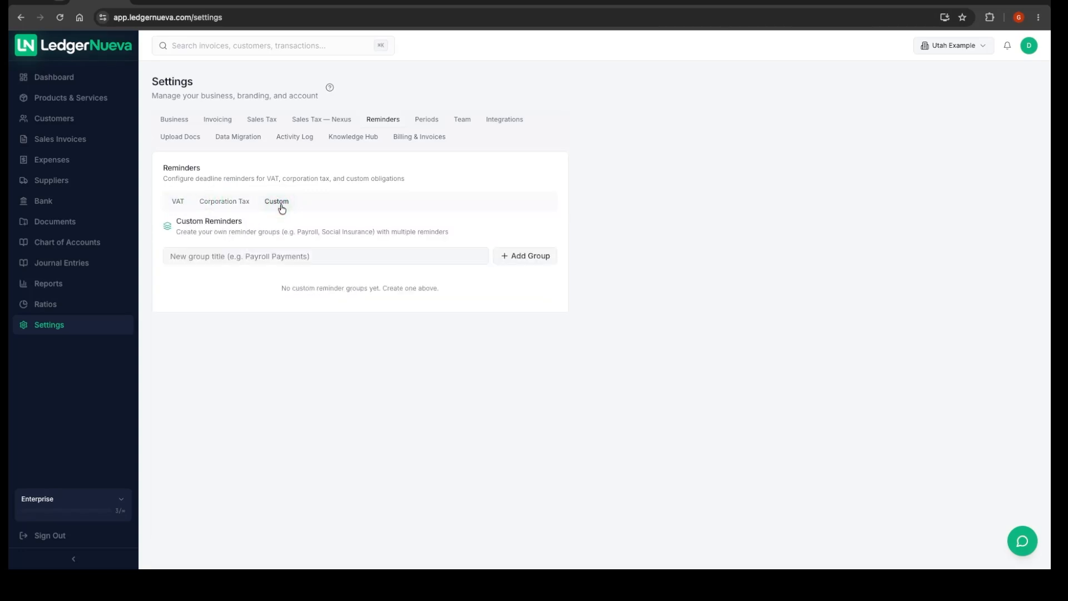
left_click(213, 202)
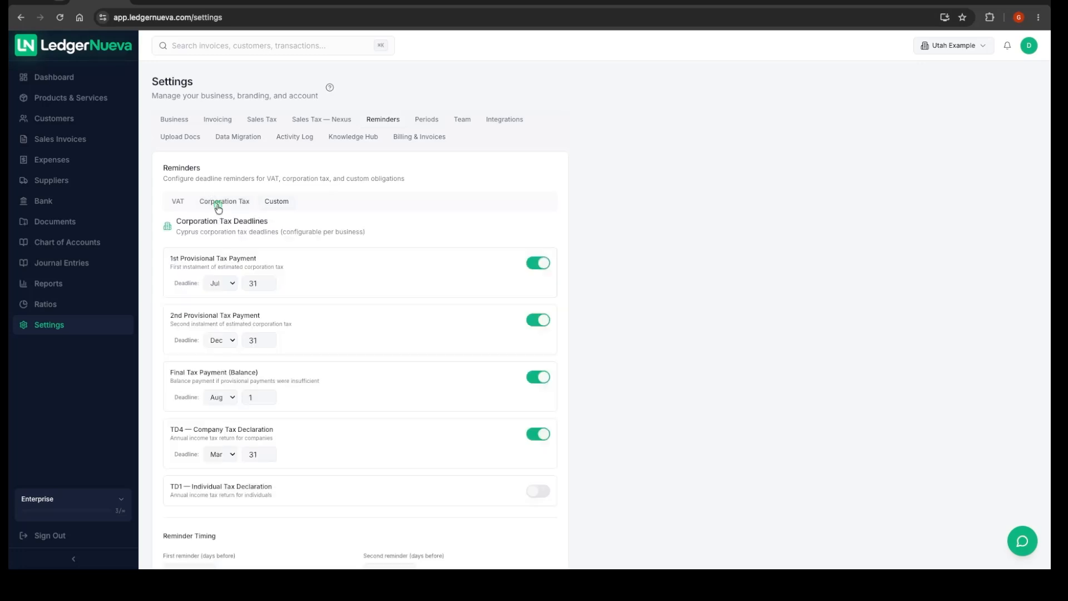
Step: Examine the VAT deadline reminders, including the submission deadline and the Send via Telegram option
left_click(180, 203)
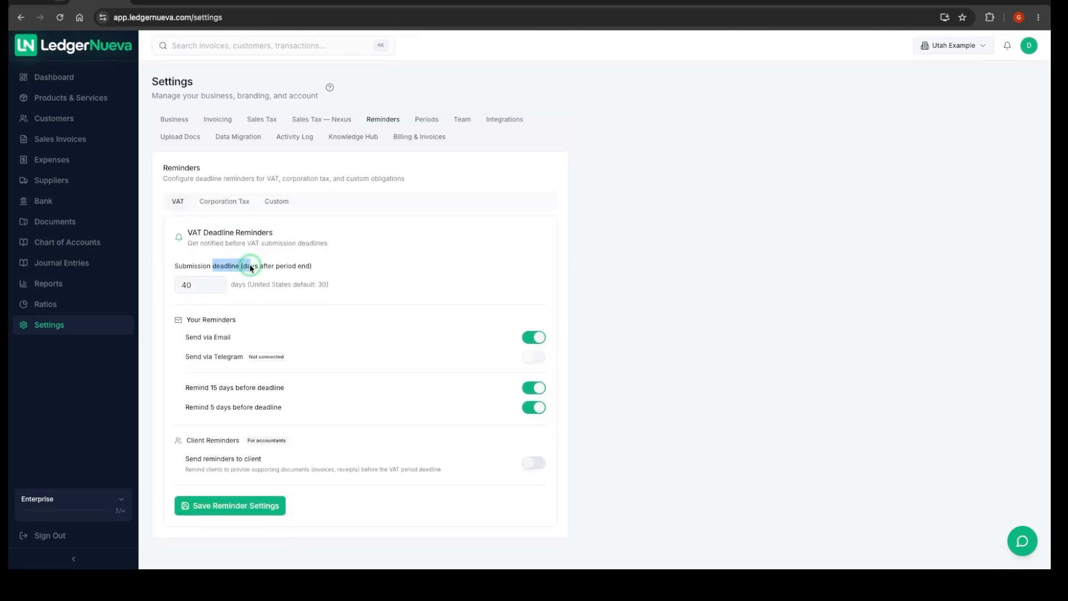
left_click(289, 267)
left_click(222, 357)
left_click_drag(240, 359, 217, 359)
Step: Check the available integrations, including Stripe, and skim the Google Drive Setup Guide before closing it
left_click(502, 122)
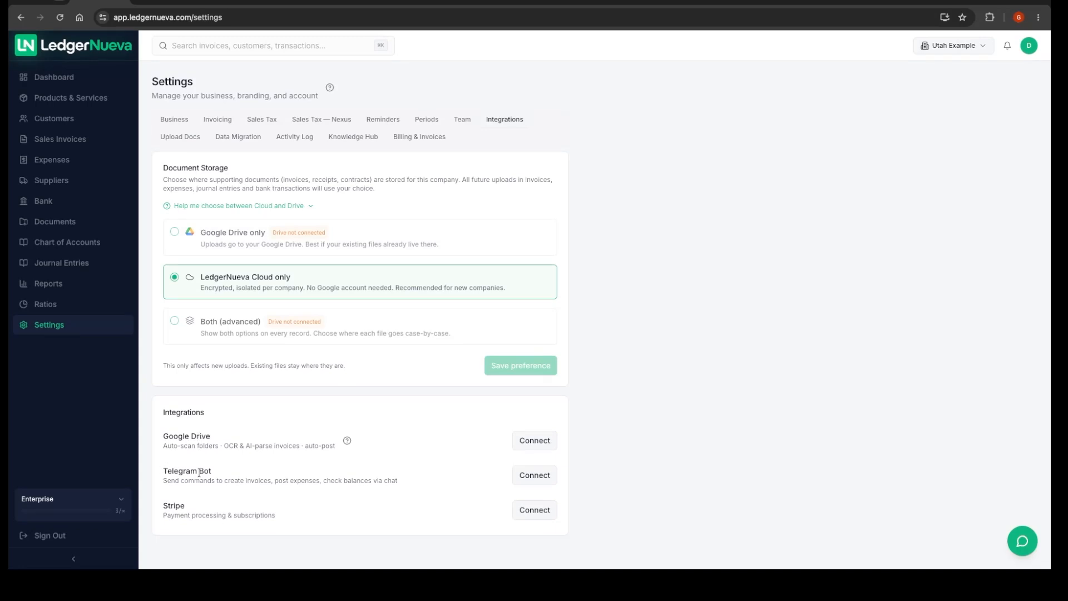
double_click(188, 505)
left_click(347, 440)
scroll(448, 365, "down", 15)
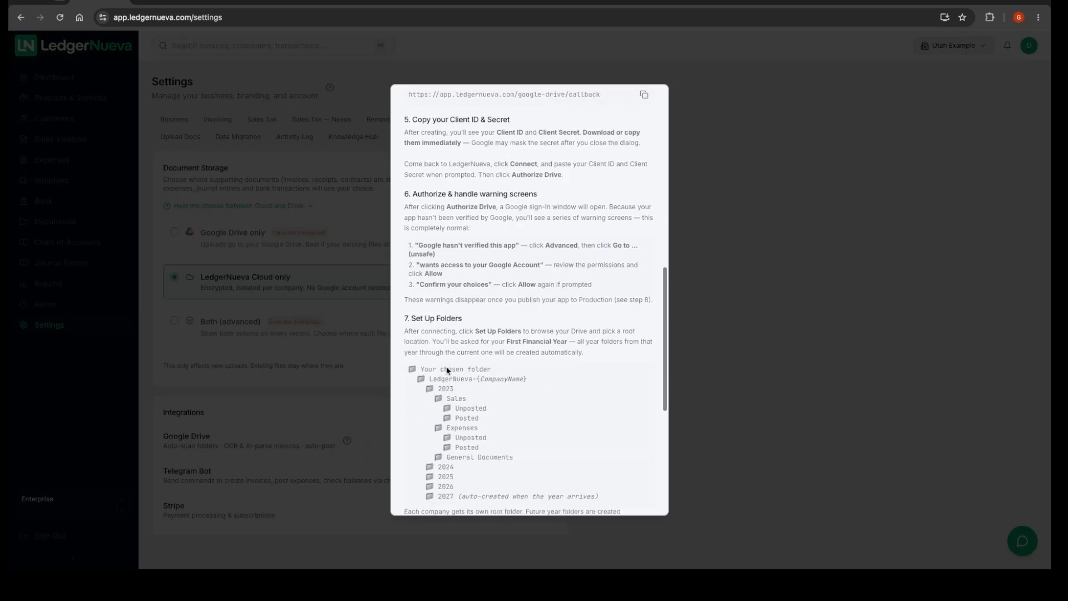
scroll(448, 366, "up", 15)
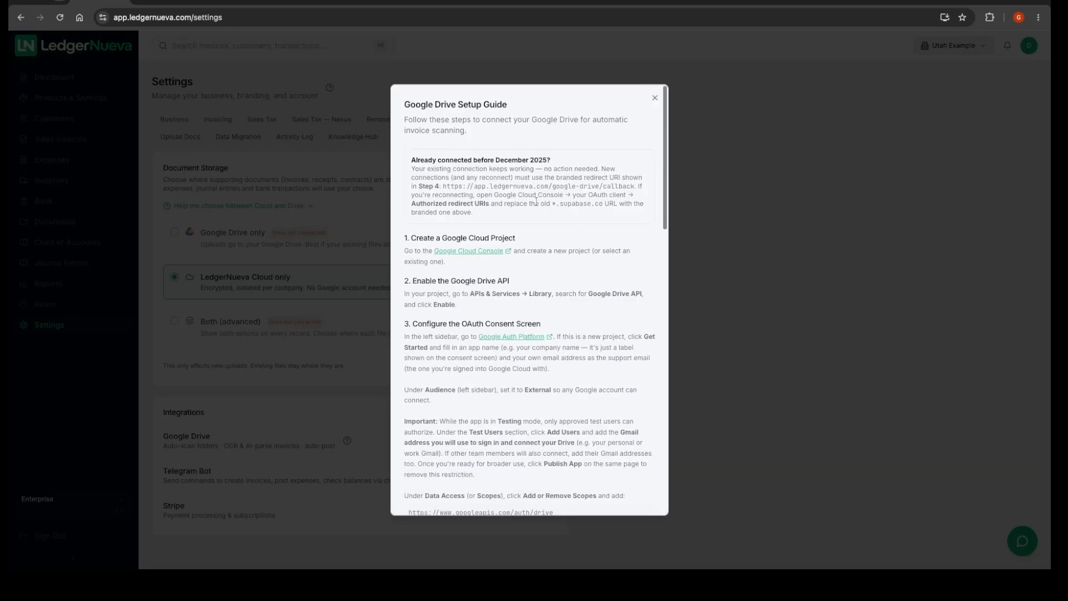
left_click(655, 100)
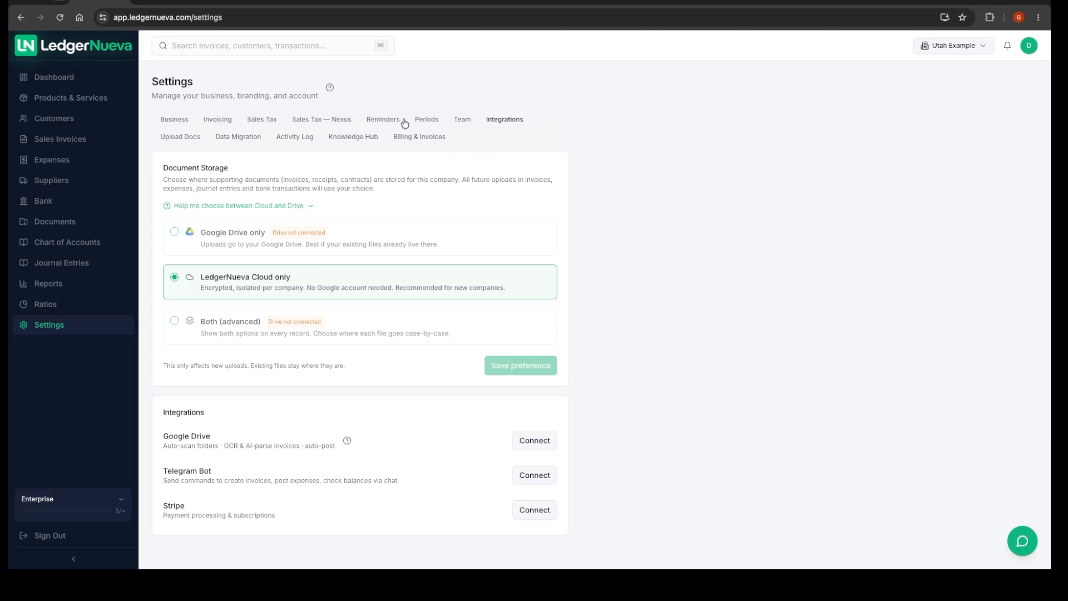
Step: In the Periods settings, name a new financial period 2026 and set its start date to 01/01/2026
left_click(434, 120)
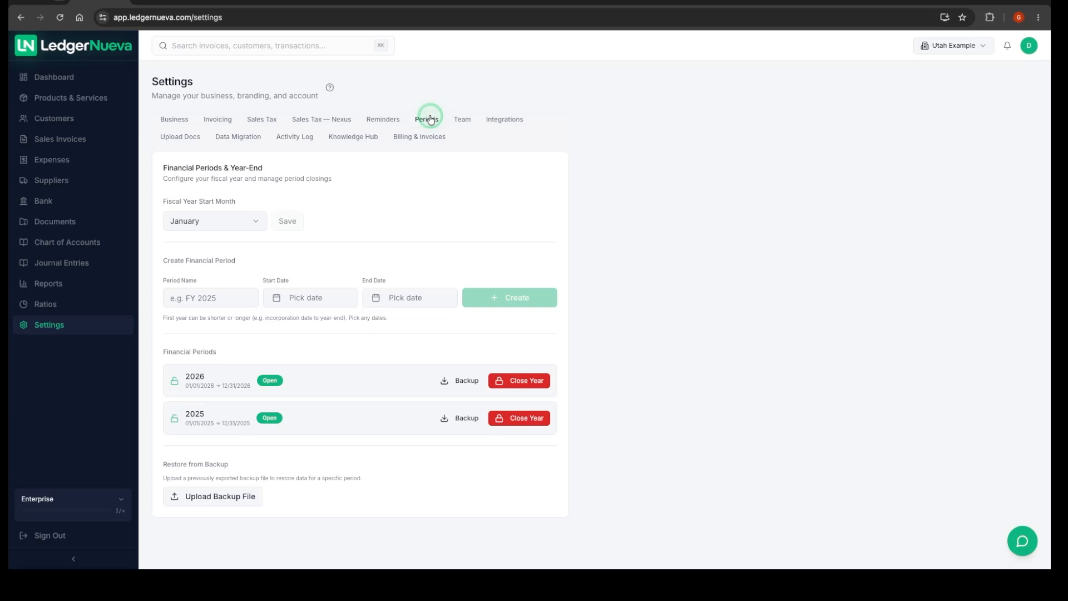
left_click(234, 298)
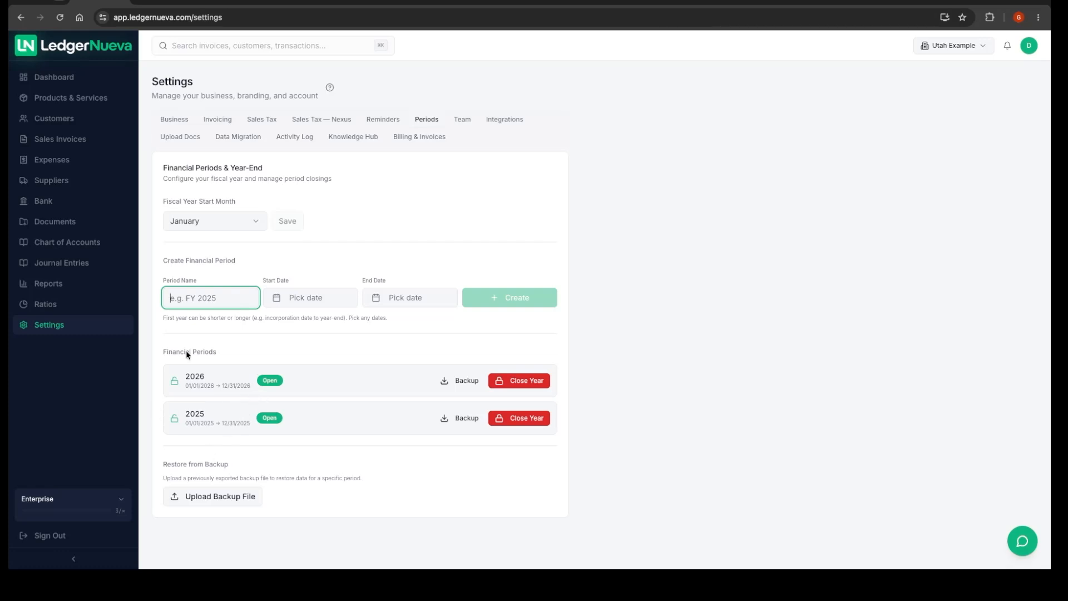
left_click(205, 295)
type("2026")
left_click(295, 298)
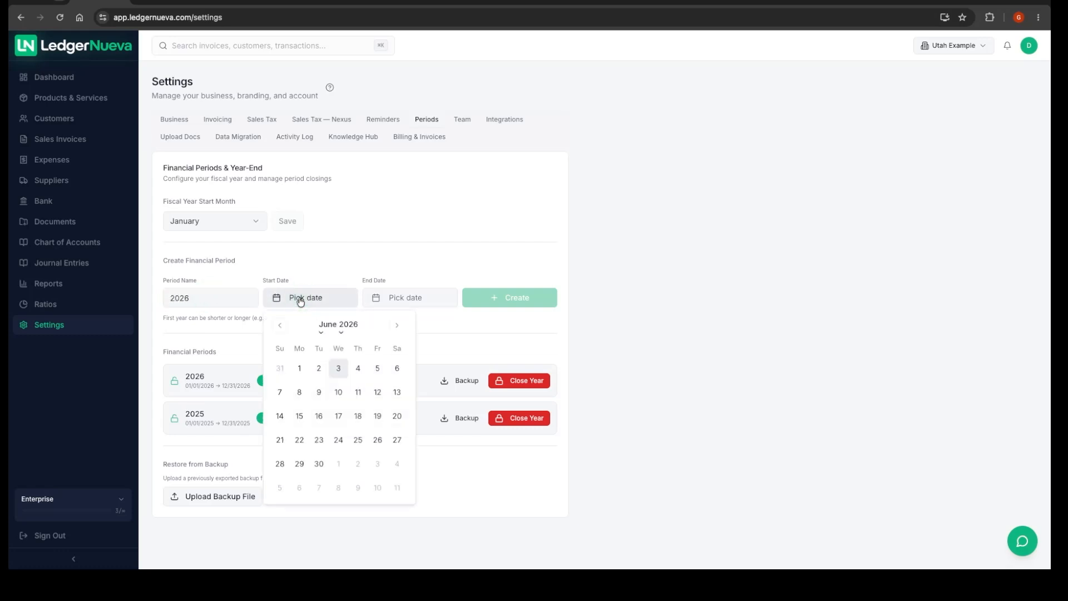
left_click(319, 332)
left_click(341, 257)
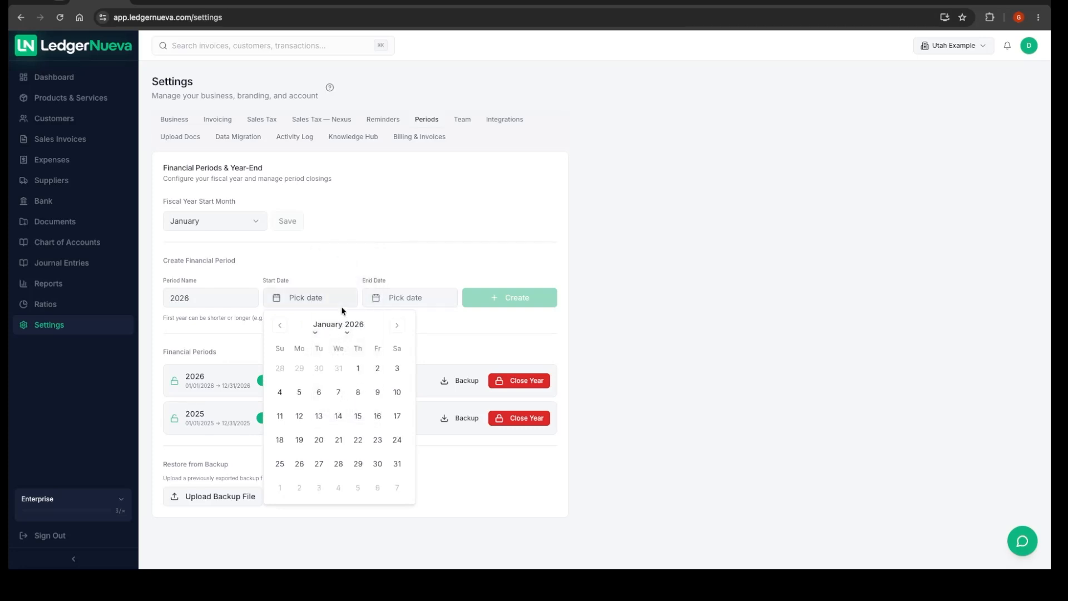
left_click(358, 368)
Step: Set the new financial period's end date to 12/31/2026 and review the entries without creating the period
left_click(418, 298)
left_click(421, 332)
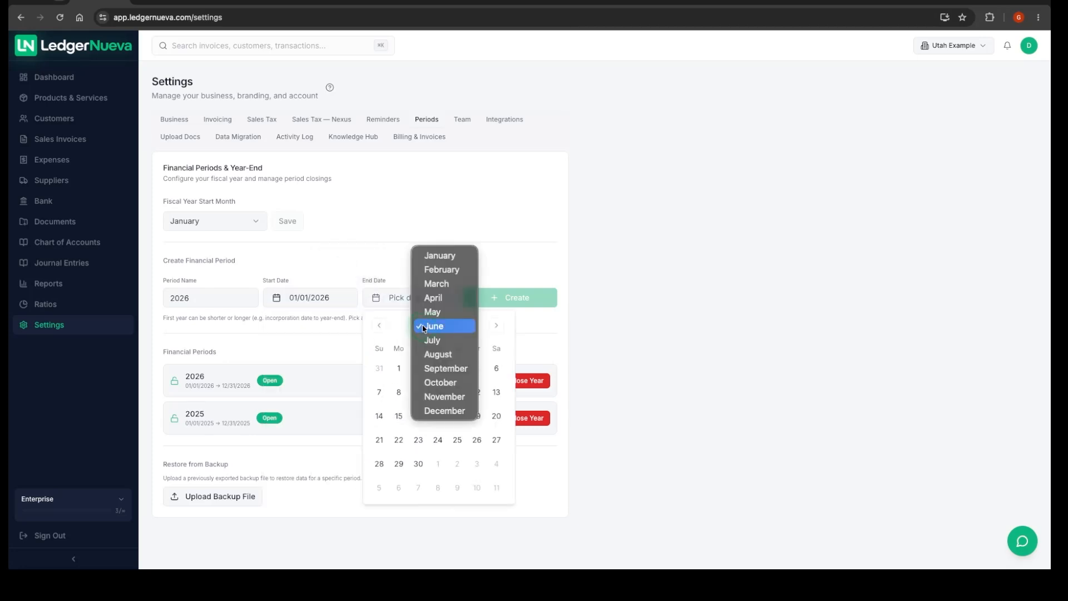
left_click(447, 414)
left_click(457, 463)
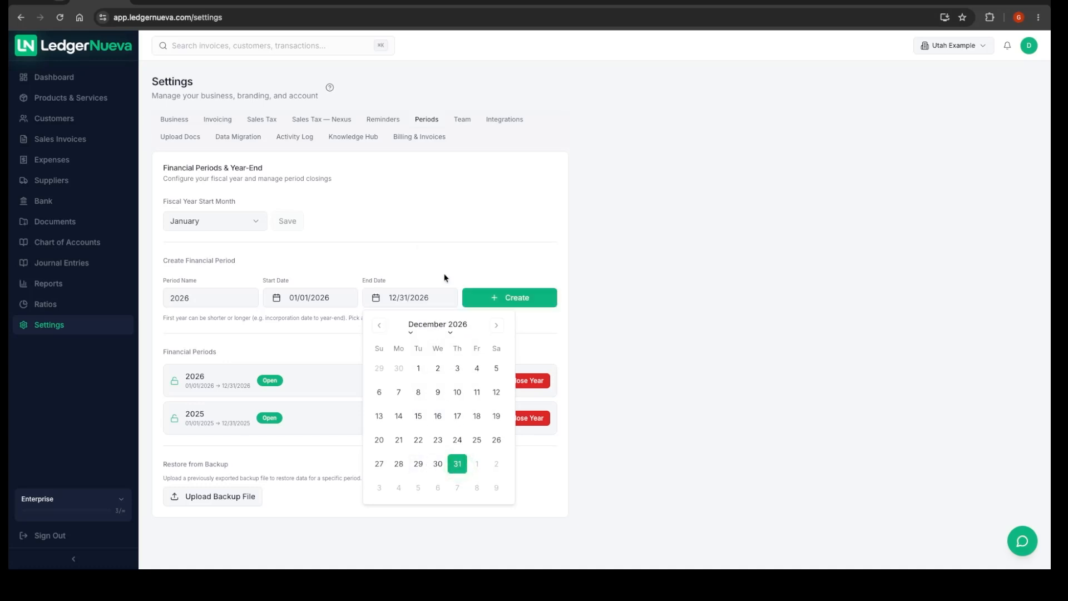
left_click(452, 255)
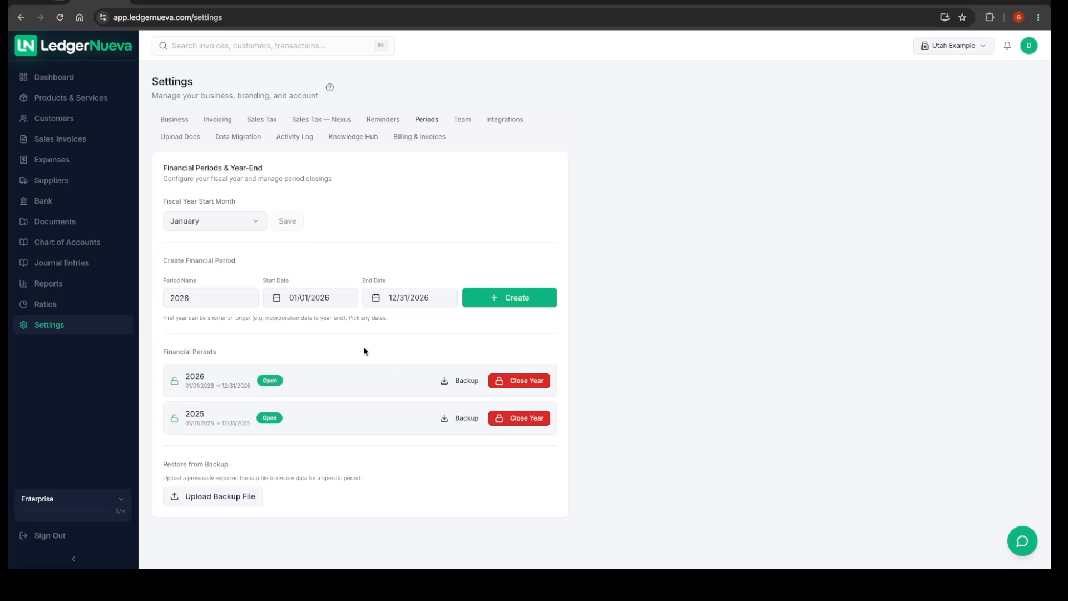
left_click_drag(209, 296, 169, 296)
left_click(224, 297)
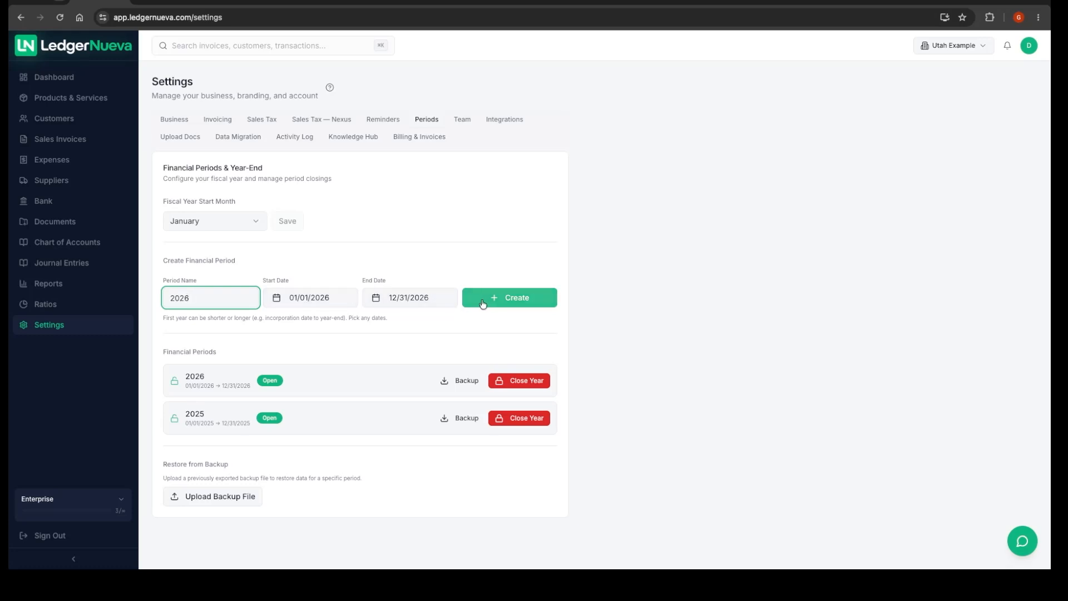
Step: In the Team settings, choose External Accountant as the invitation role and review the Admin, Editor and Viewer options
left_click(463, 120)
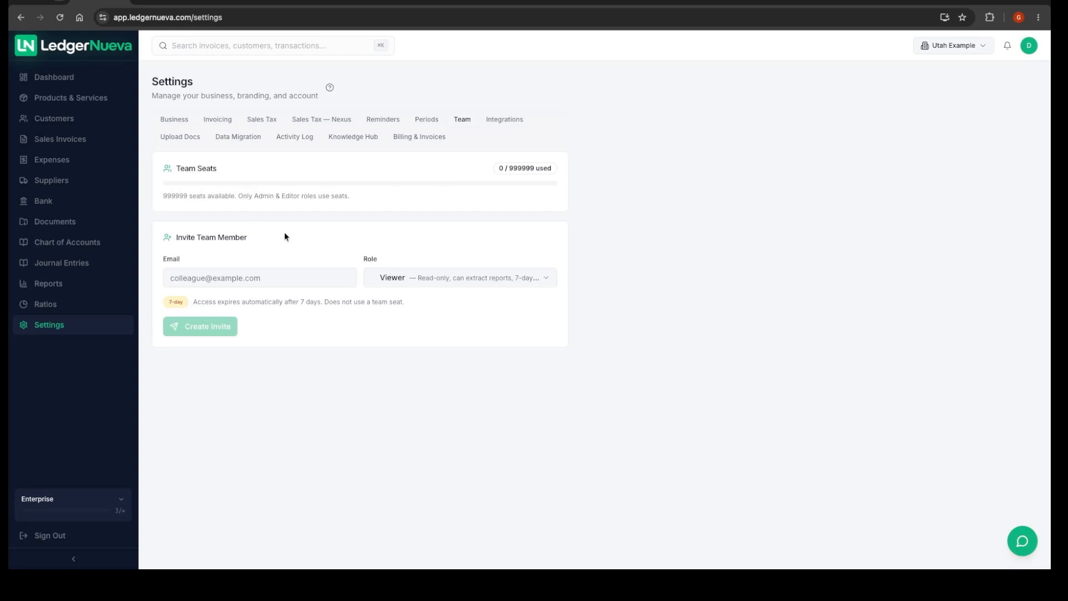
left_click(267, 280)
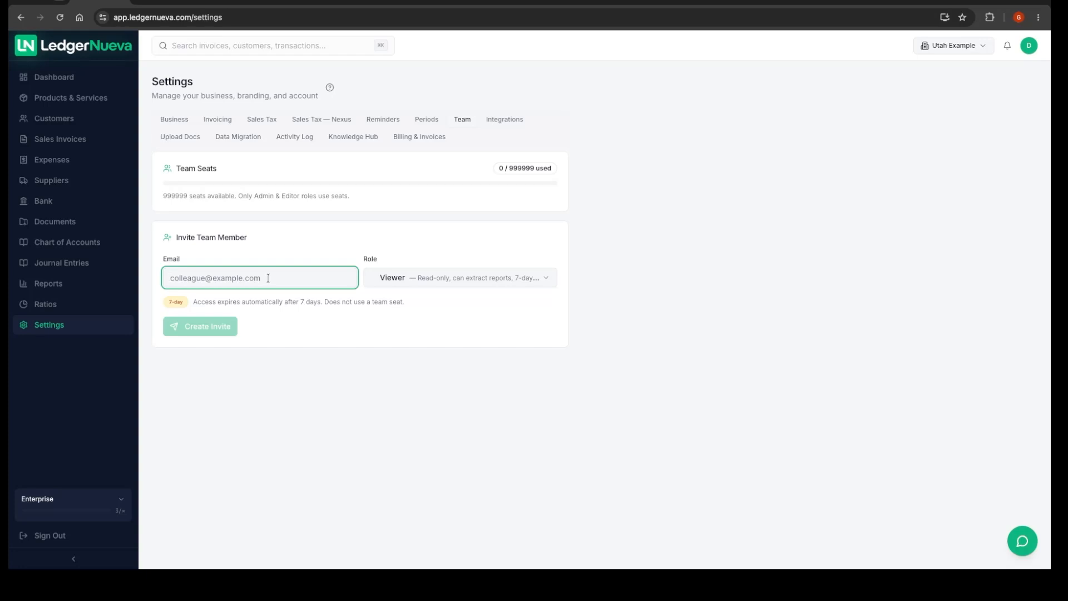
left_click(411, 281)
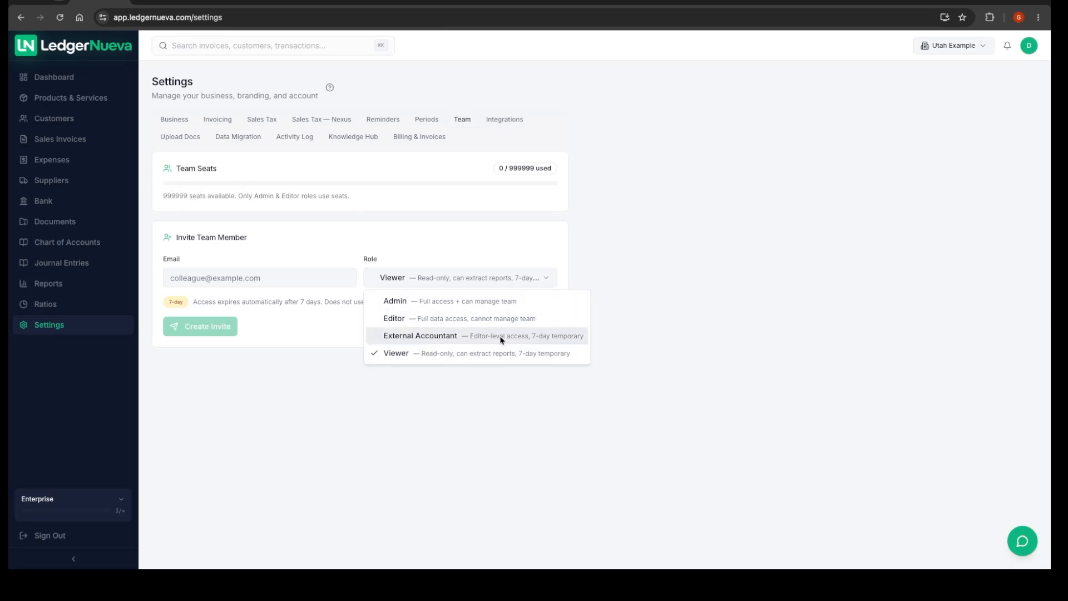
left_click(462, 335)
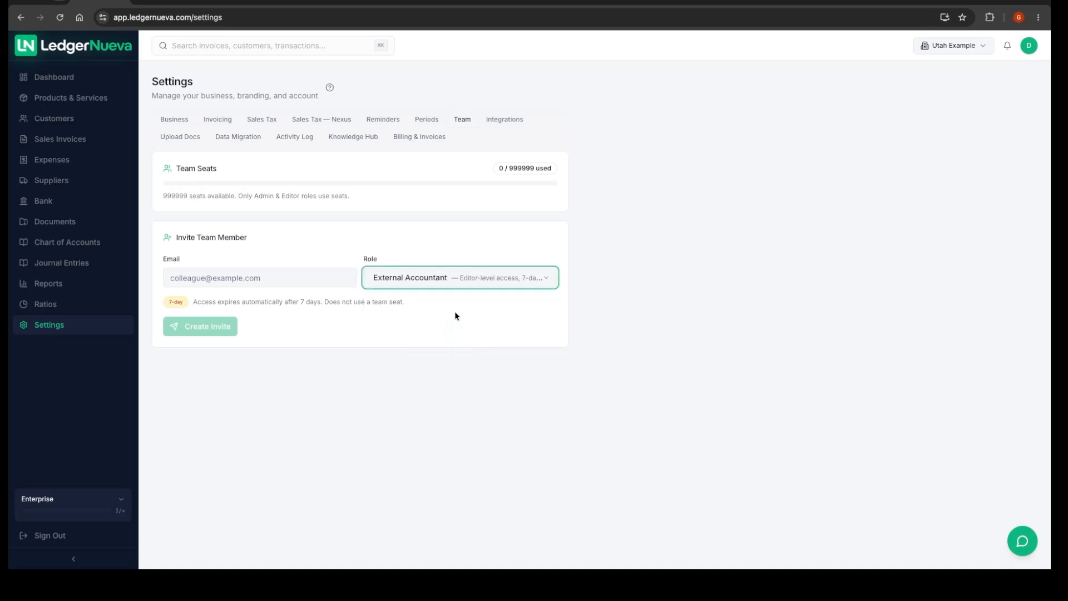
left_click(487, 281)
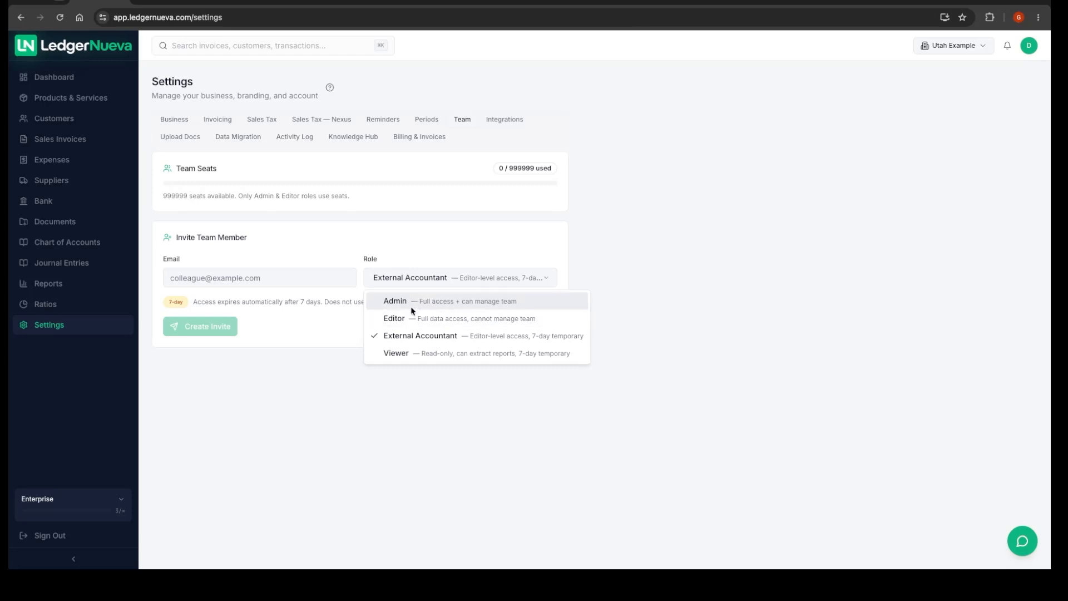
left_click(300, 324)
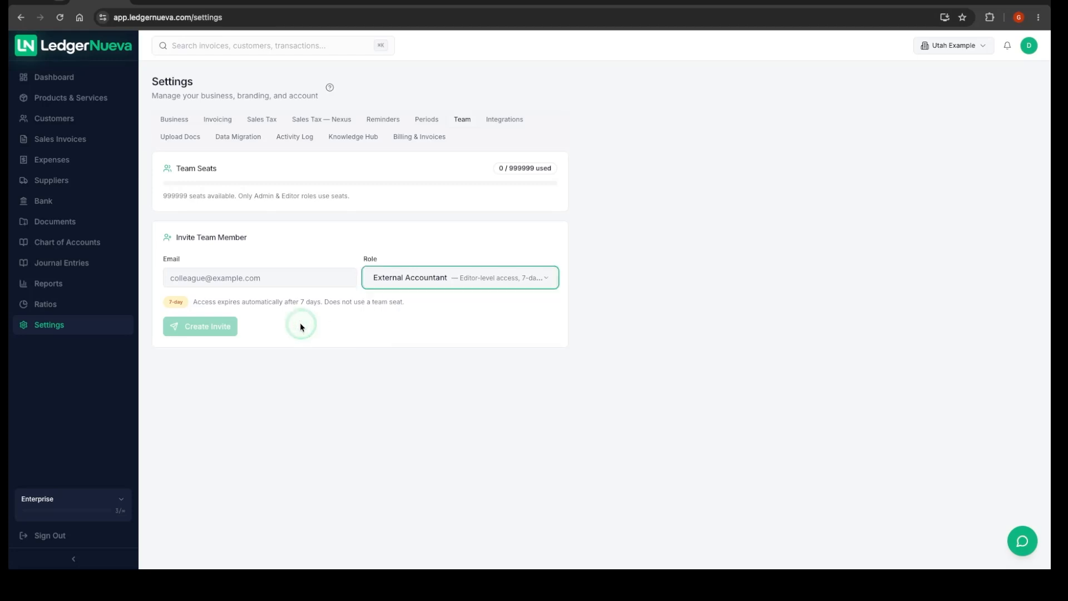
Step: Open the Upload Docs settings and check which years are offered for document uploads
left_click(183, 137)
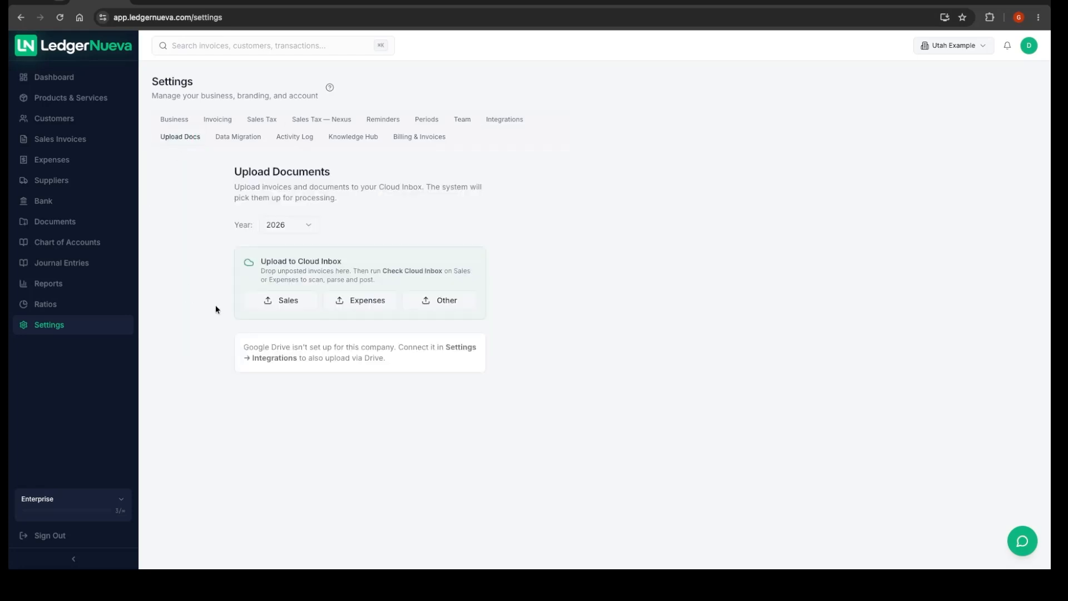
left_click(305, 221)
left_click(390, 221)
left_click(303, 223)
left_click(412, 202)
Step: Return to the Periods settings and check the existing 2025 financial period
left_click(425, 118)
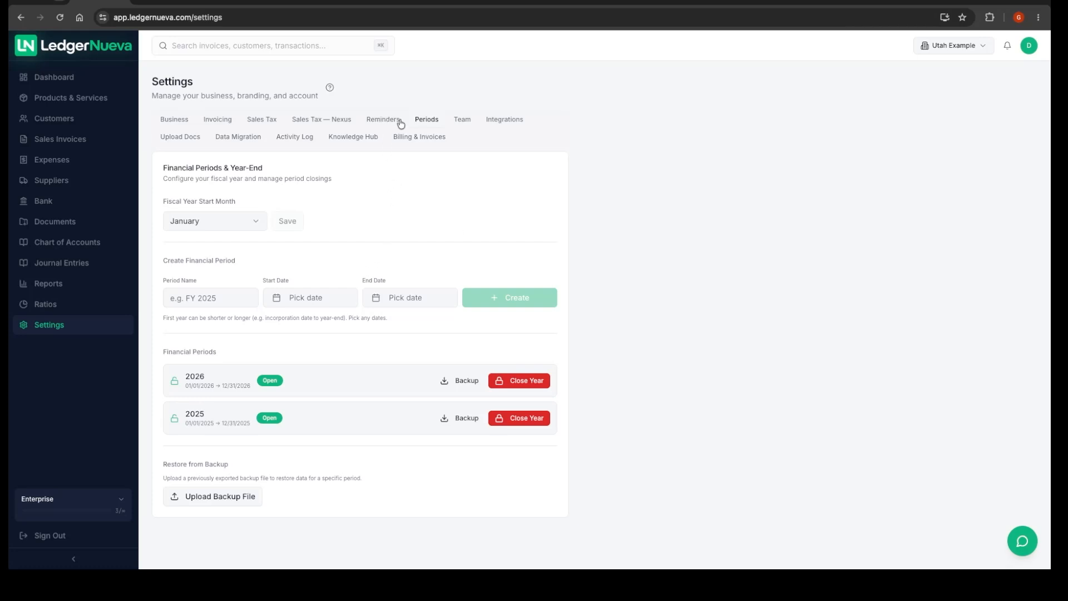
left_click_drag(210, 416, 181, 416)
left_click(462, 120)
left_click(486, 120)
Step: Reopen Upload Docs, recheck the year choices and look over the Sales, Expenses and Other upload options
left_click(180, 136)
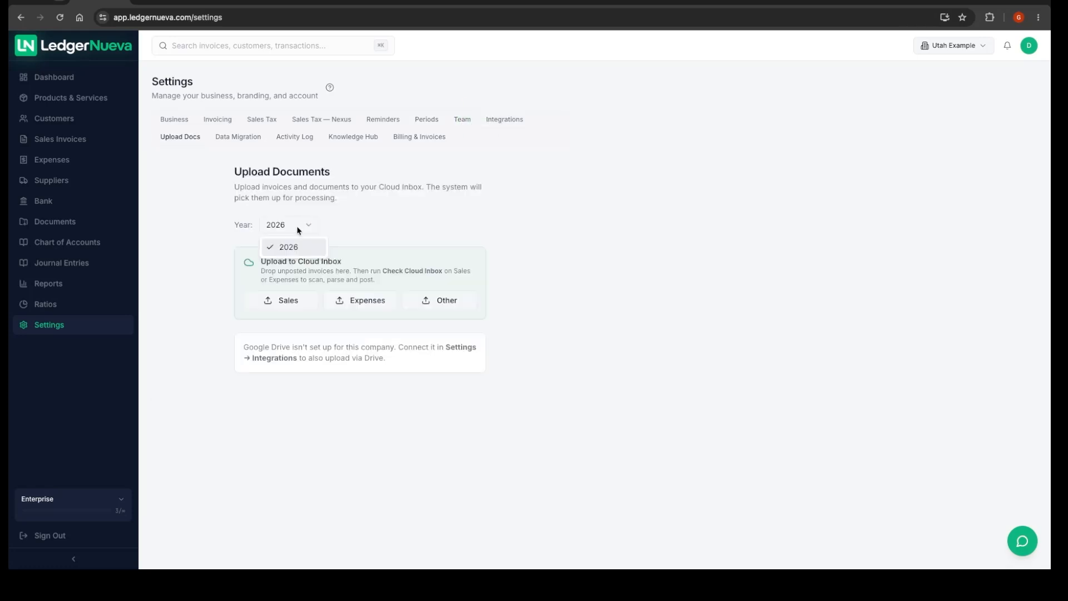
left_click(296, 226)
left_click(352, 216)
left_click(302, 219)
left_click(387, 199)
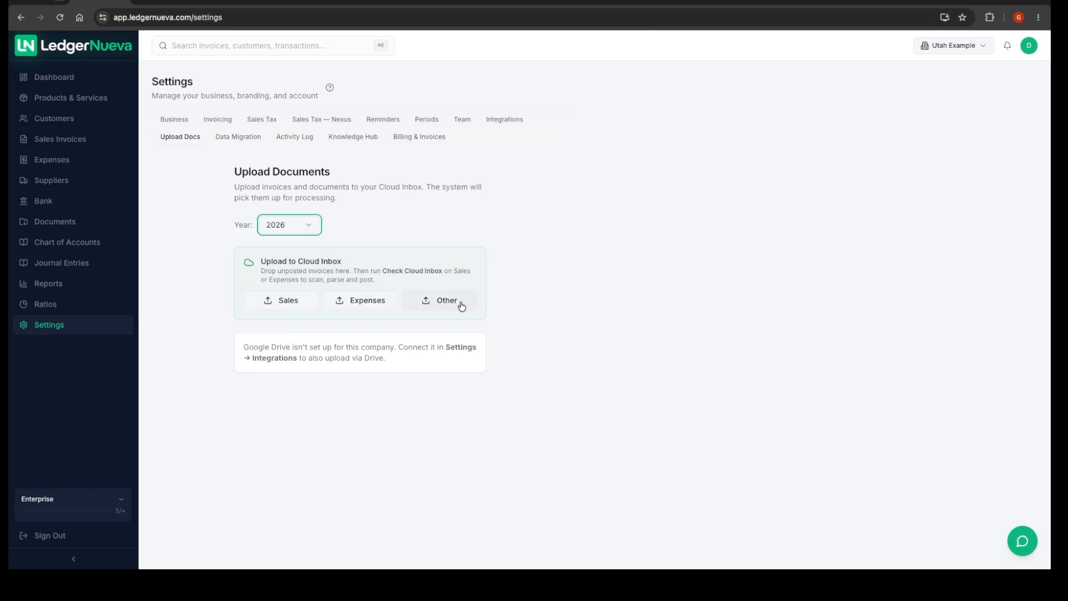
Step: Review the Data Migration settings and find where the Chart of Accounts also offers the trial balance import
left_click(238, 139)
scroll(337, 219, "down", 1)
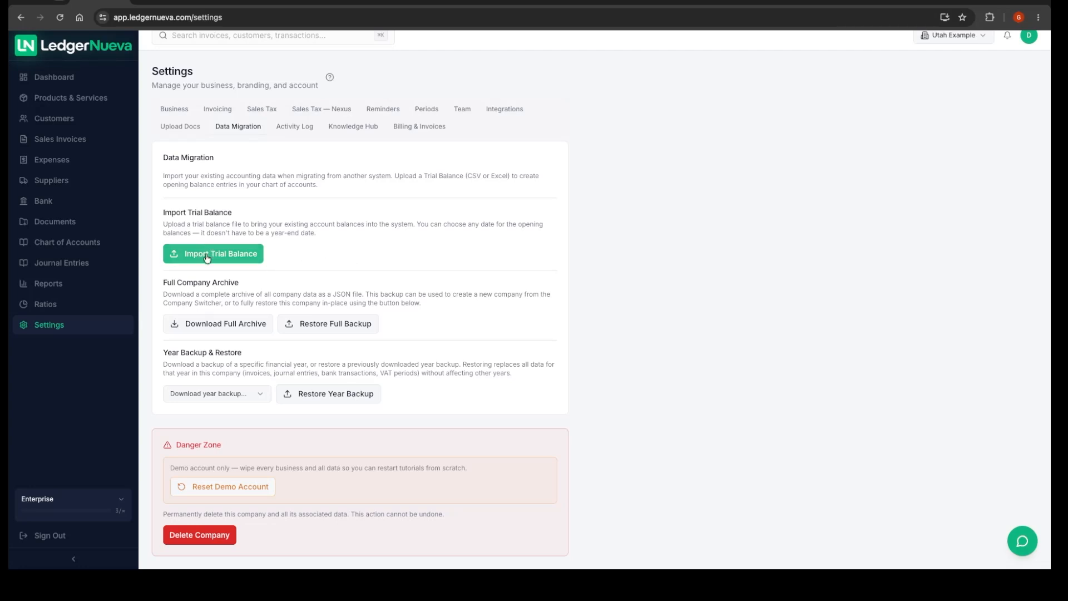
left_click(86, 243)
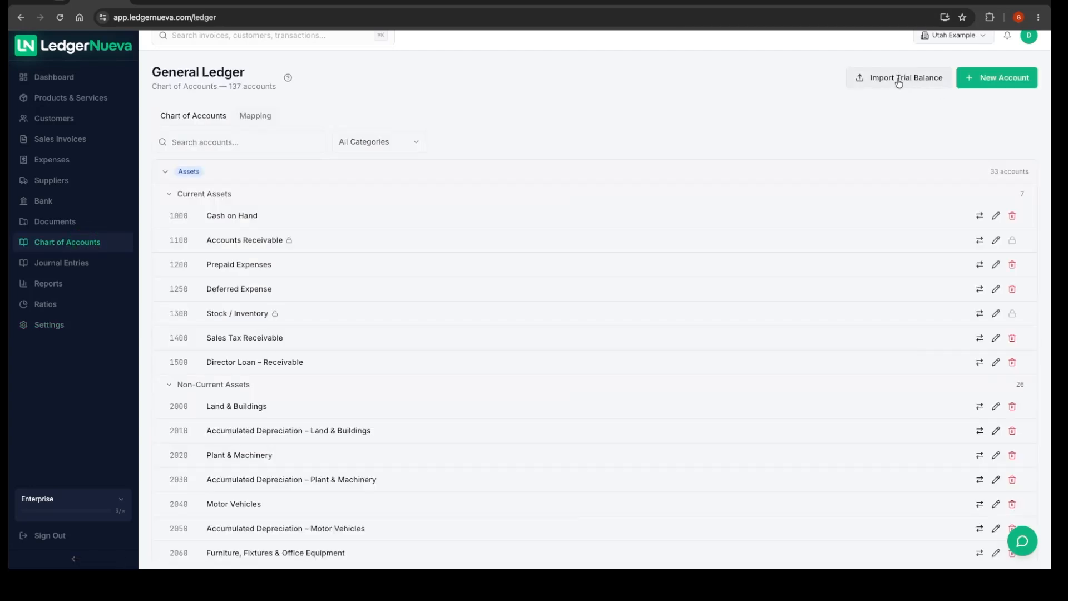
left_click(50, 325)
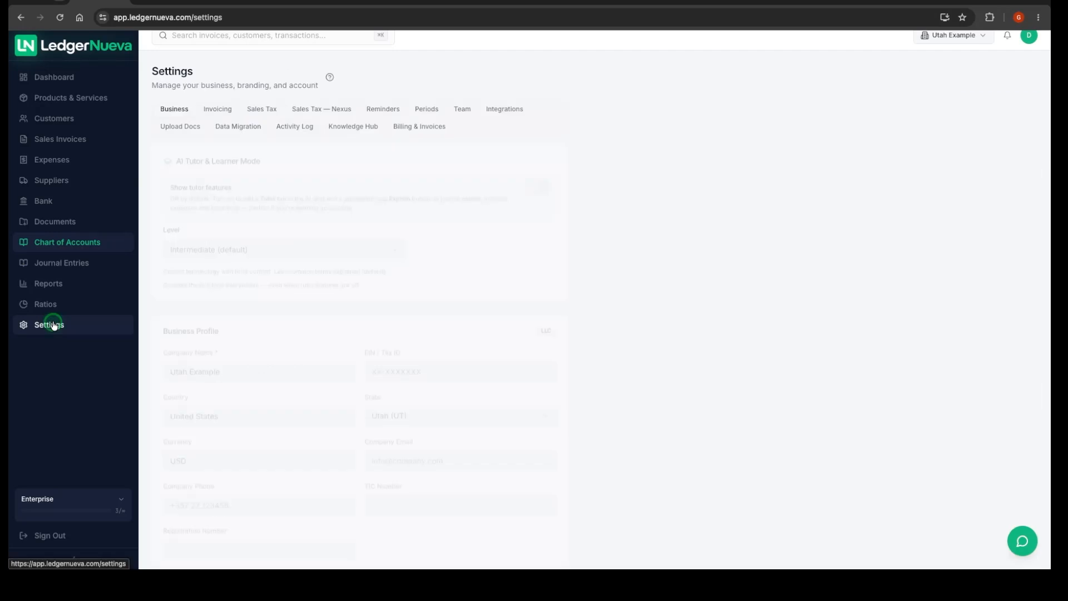
left_click(238, 126)
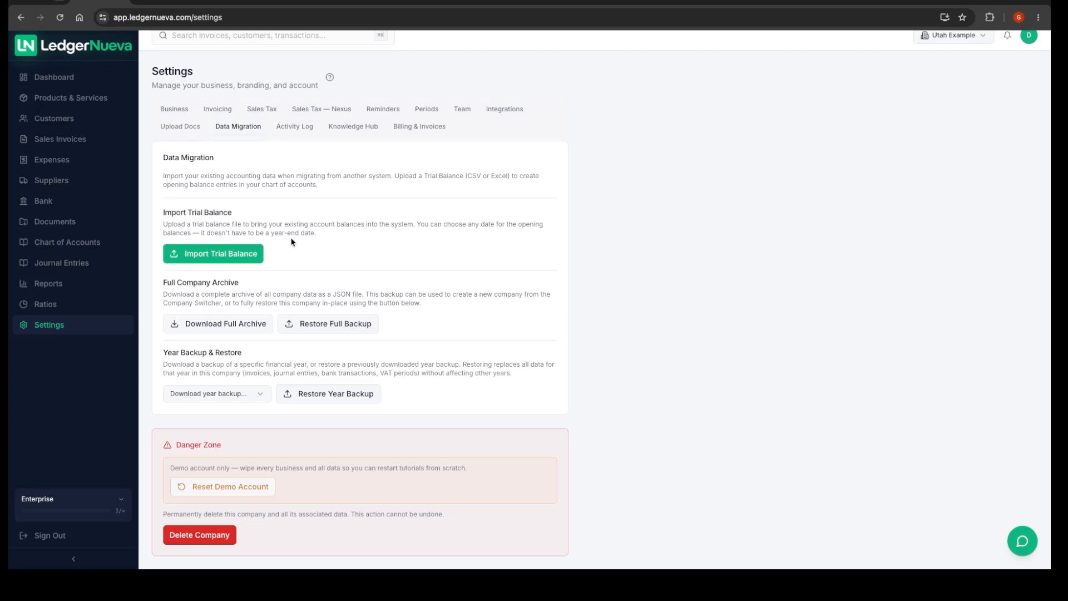
Step: Examine the Activity Log's record of inserted, updated and deleted entries
left_click(295, 128)
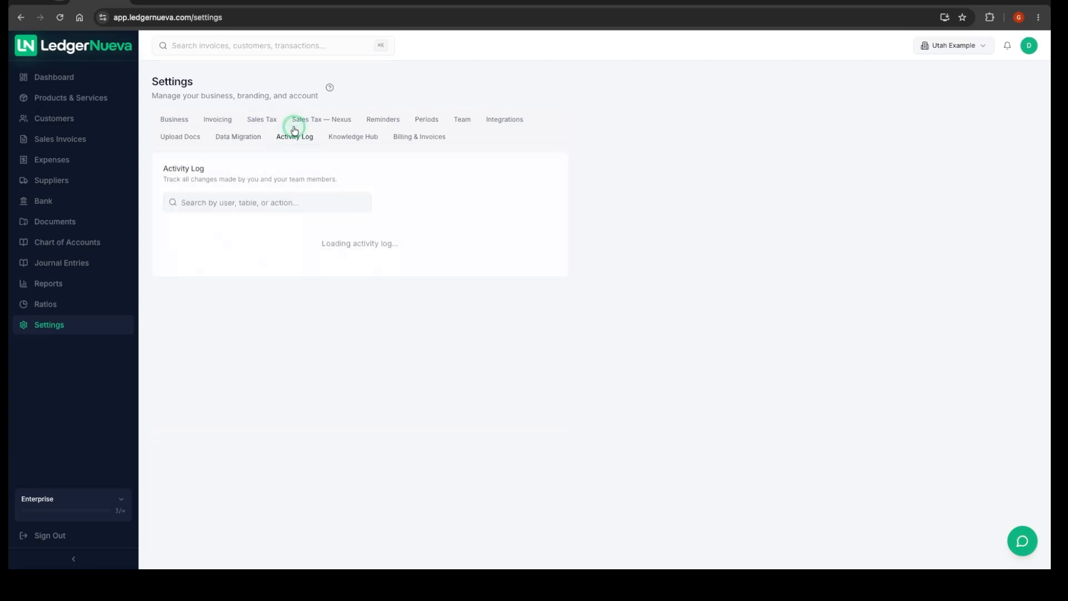
scroll(362, 278, "down", 4)
scroll(364, 279, "down", 8)
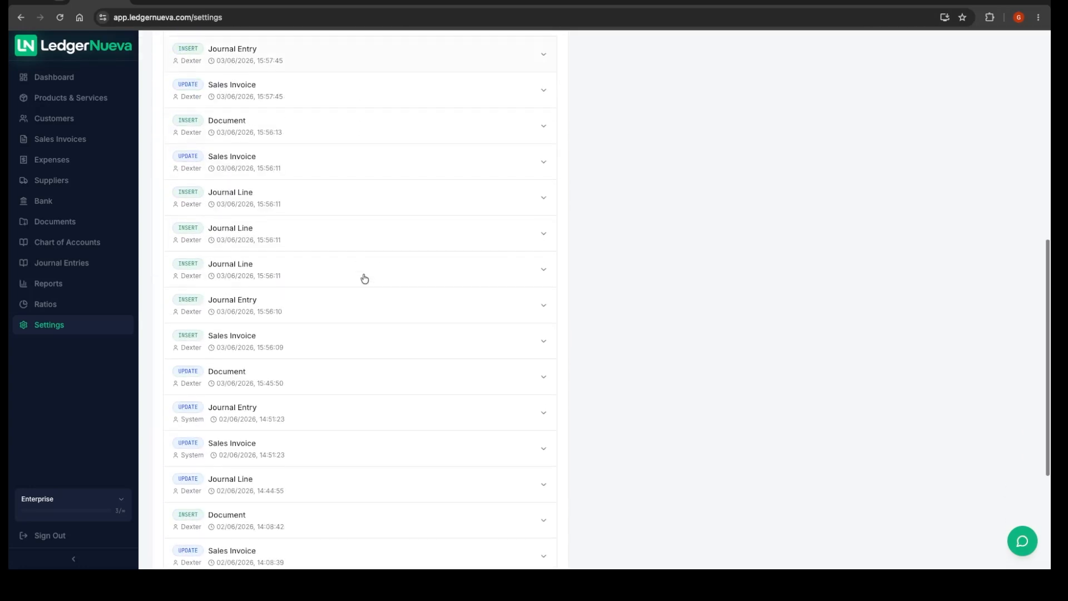
scroll(364, 277, "up", 13)
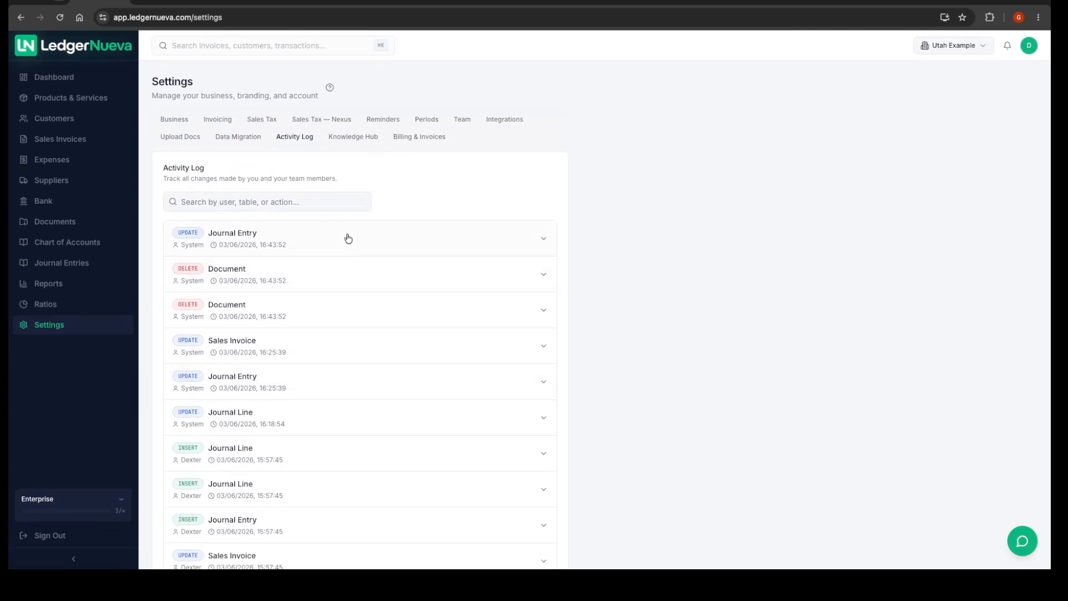
scroll(336, 336, "down", 1)
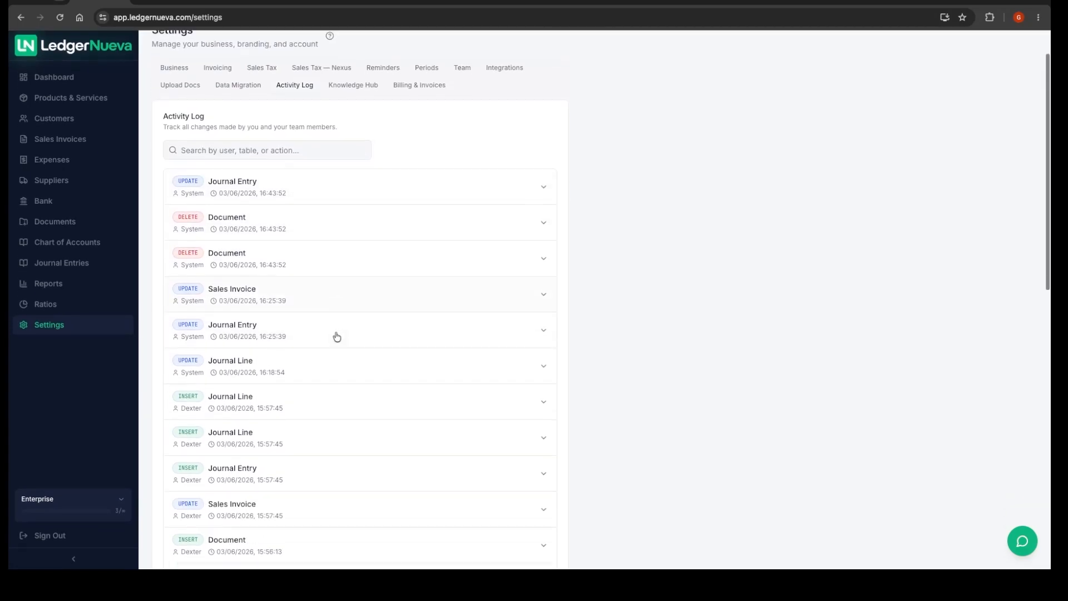
scroll(331, 328, "down", 1)
scroll(324, 314, "up", 2)
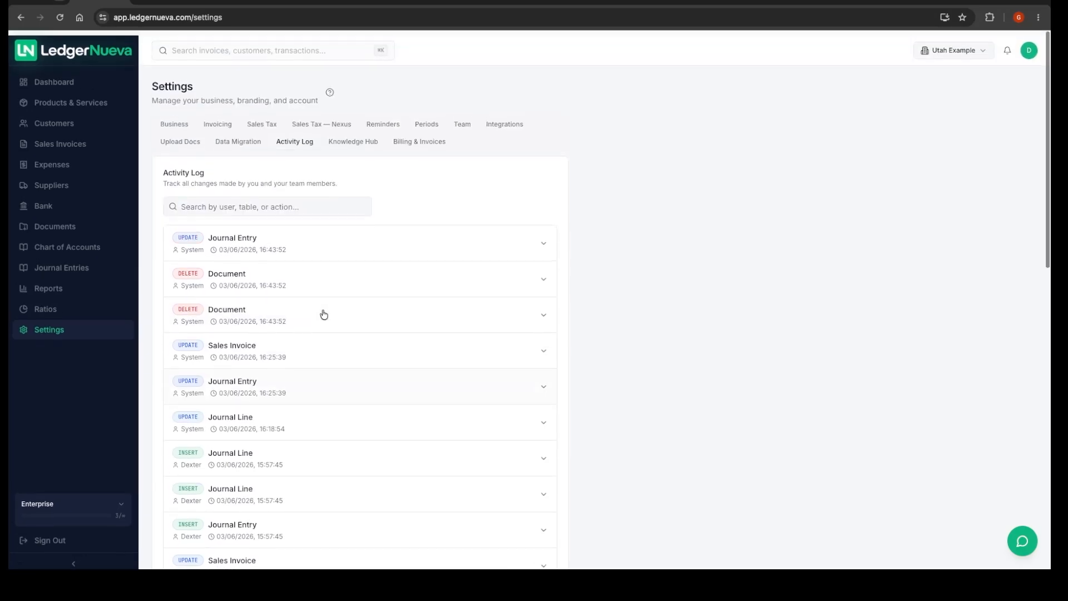
Step: Skim the Knowledge Hub's state-by-state sales tax thresholds and check the Billing & Invoices settings
left_click(349, 141)
scroll(339, 283, "down", 7)
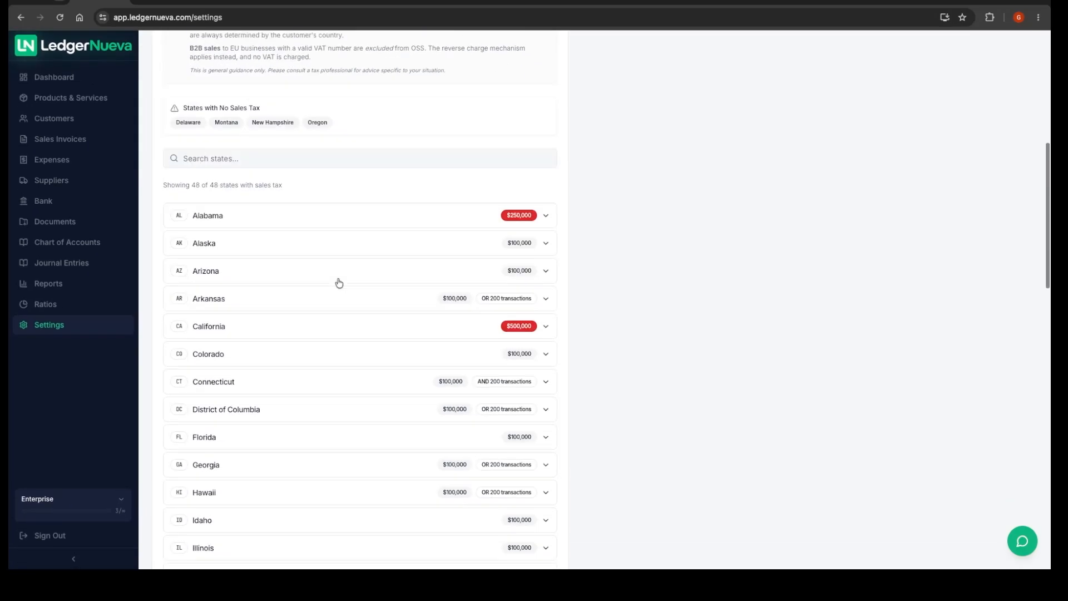
scroll(337, 275, "down", 3)
scroll(336, 269, "up", 10)
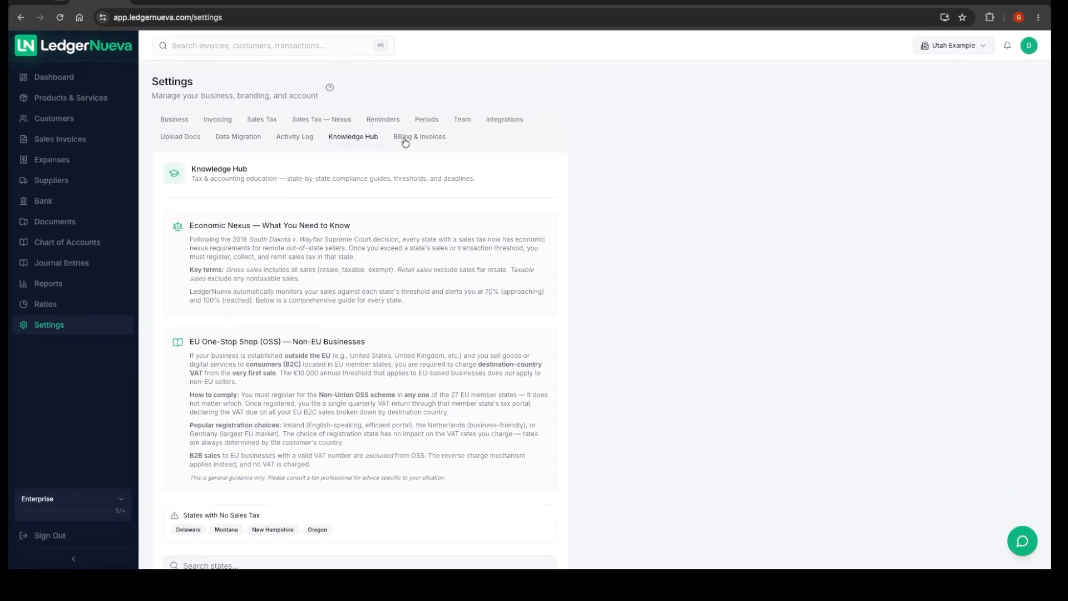
left_click(405, 141)
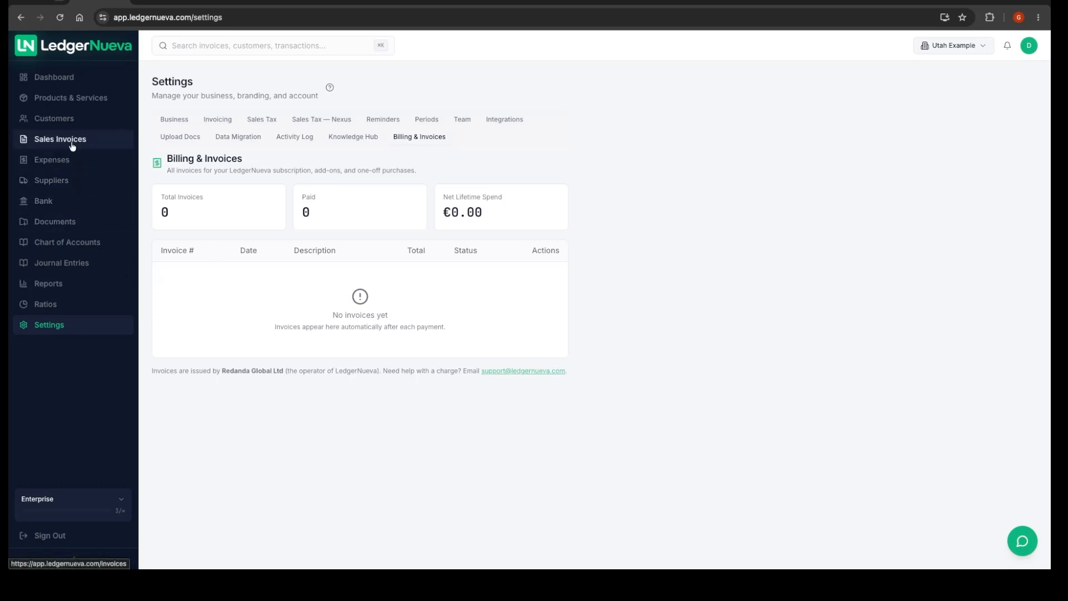
Step: View the Dashboard, and check the catalog and Inventory Reports in Products & Services
left_click(49, 82)
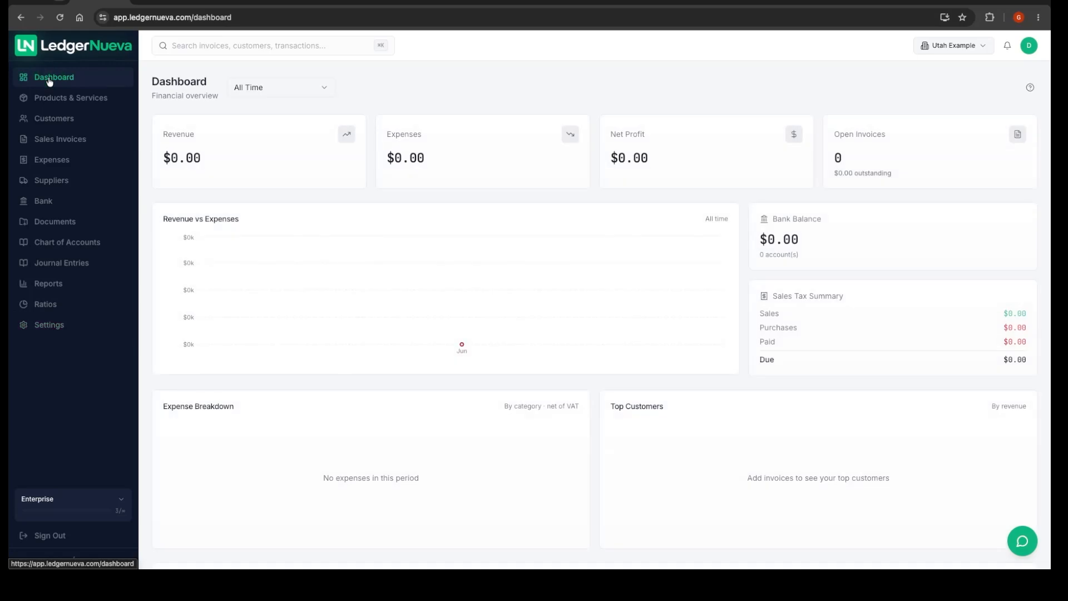
left_click(56, 99)
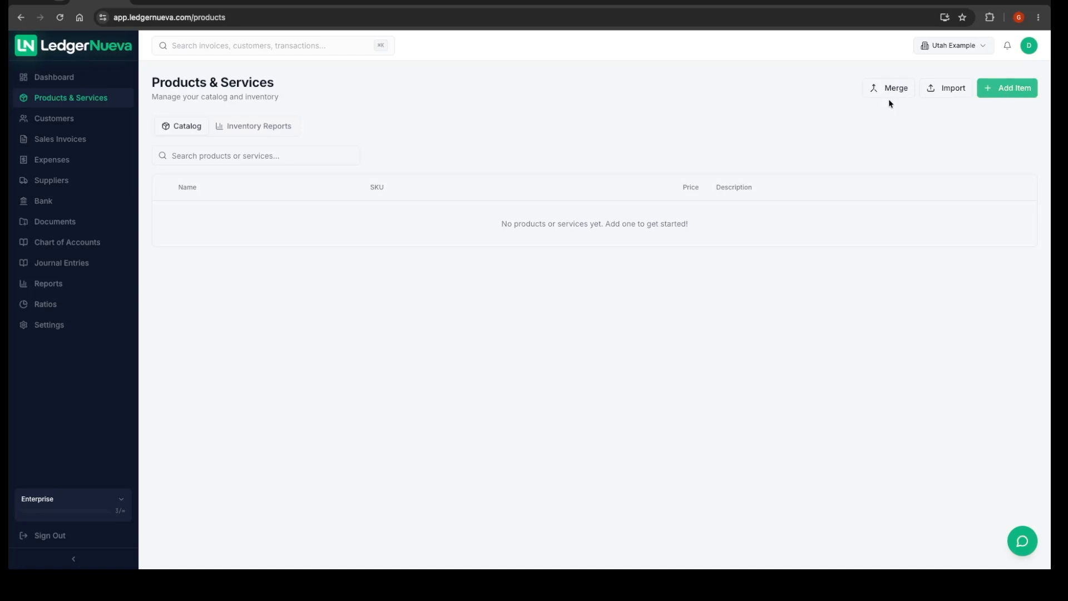
left_click(247, 127)
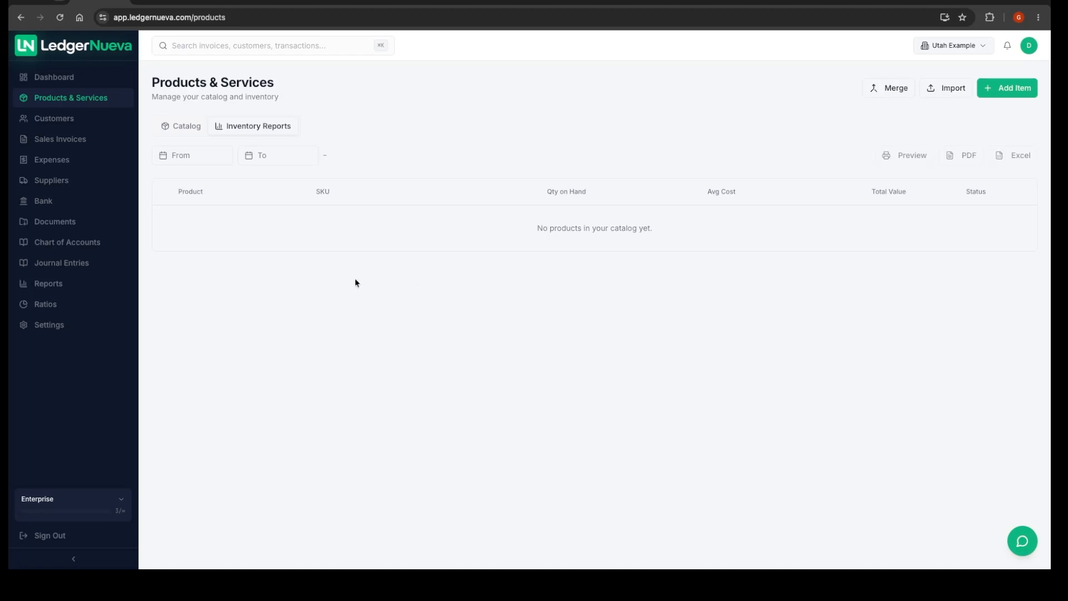
left_click(183, 130)
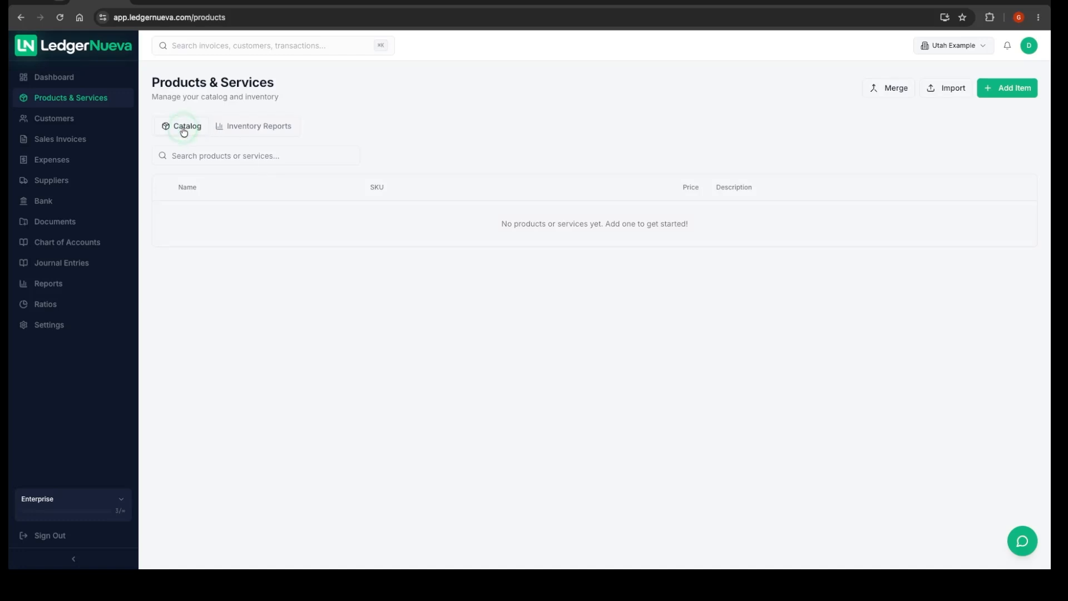
left_click(1008, 89)
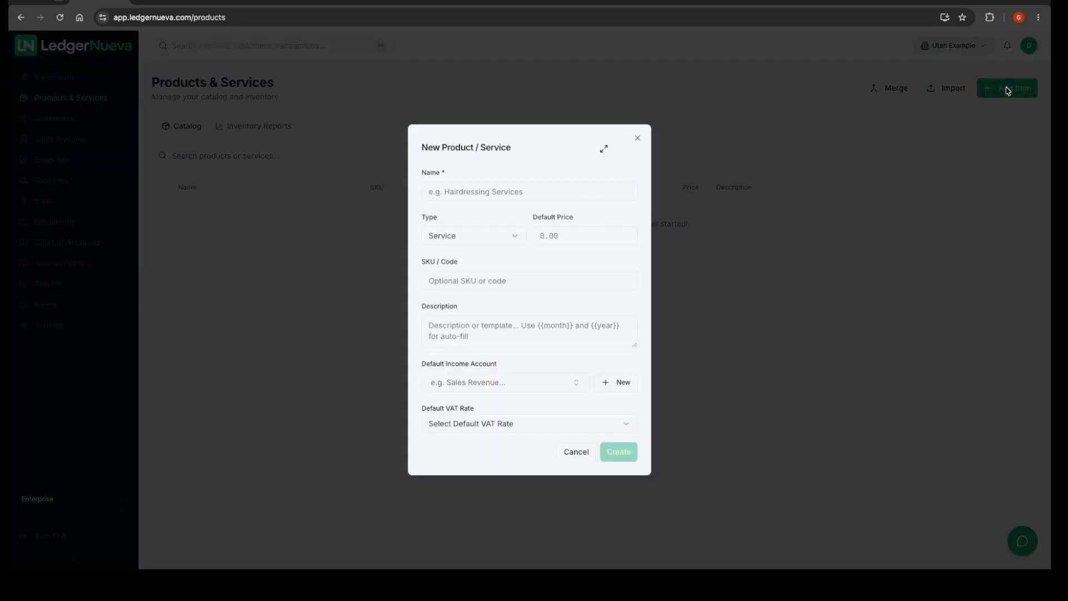
left_click(473, 190)
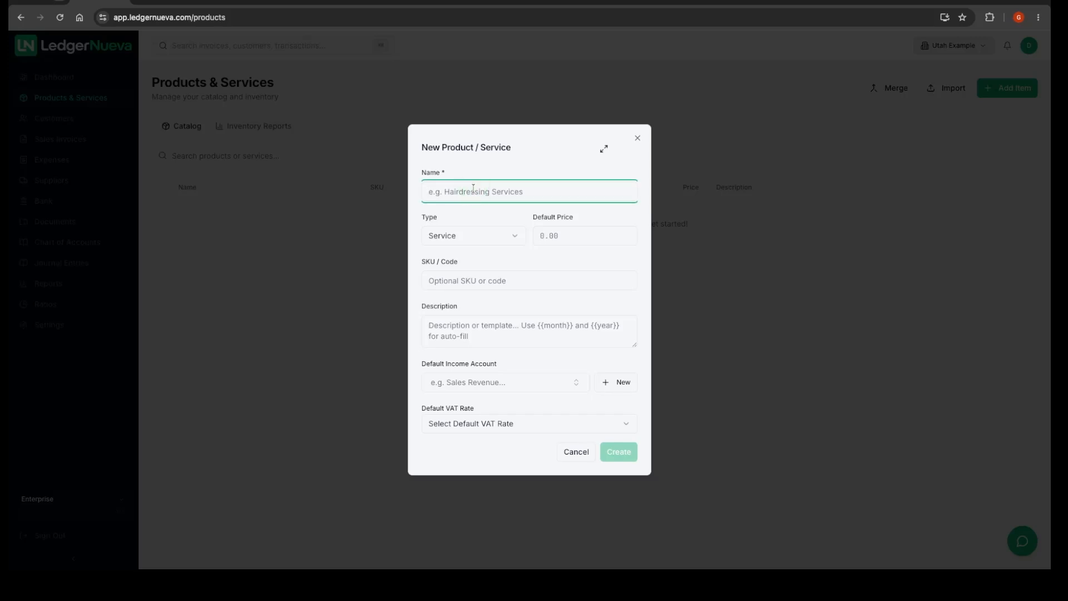
type("Accounting")
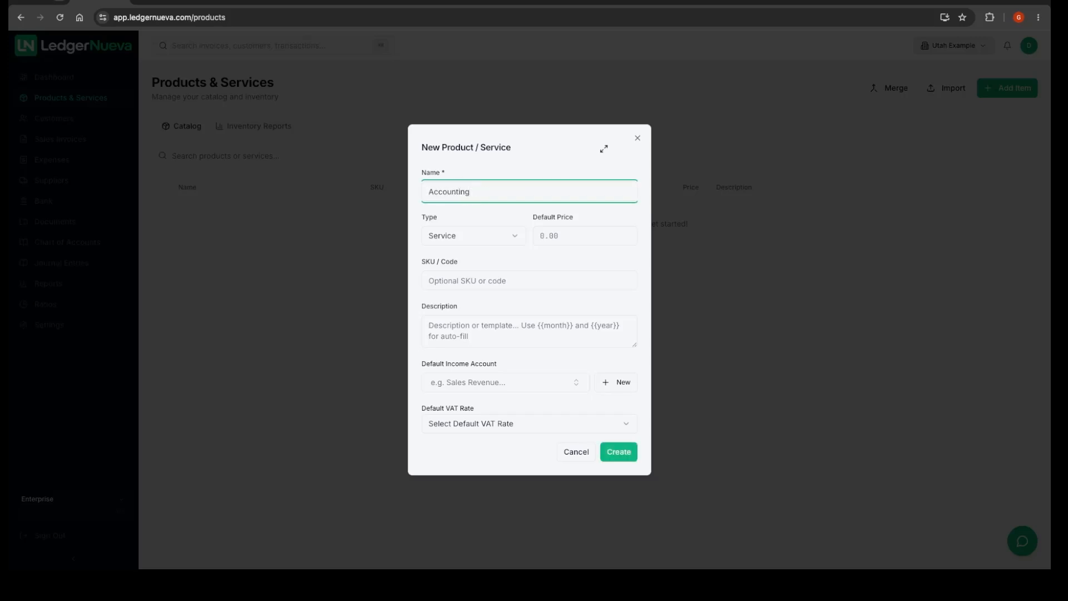
type(" Services")
left_click(460, 234)
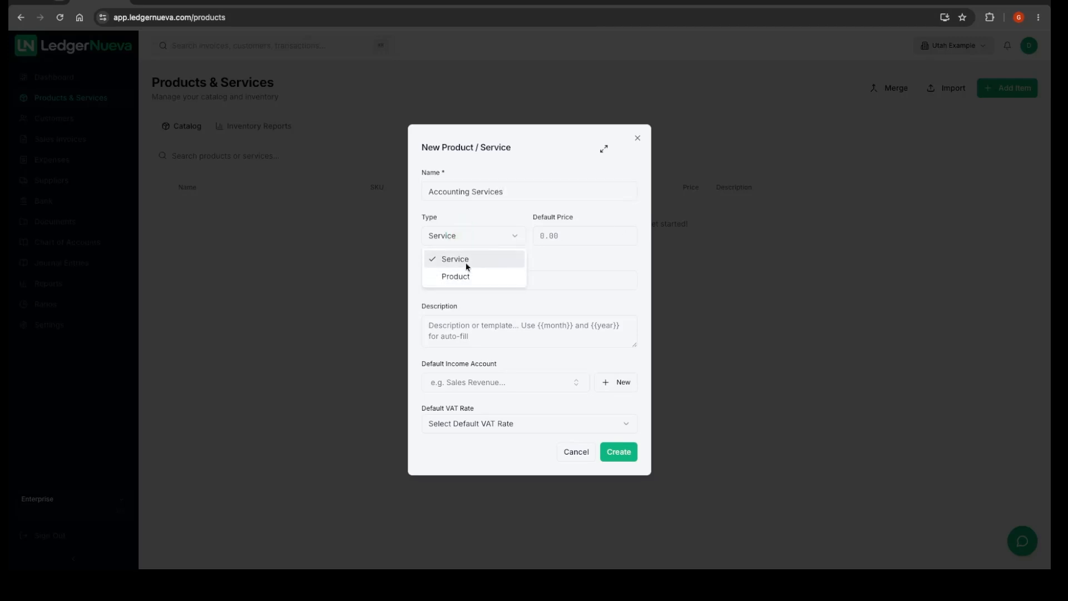
left_click(465, 273)
left_click(462, 236)
left_click(463, 259)
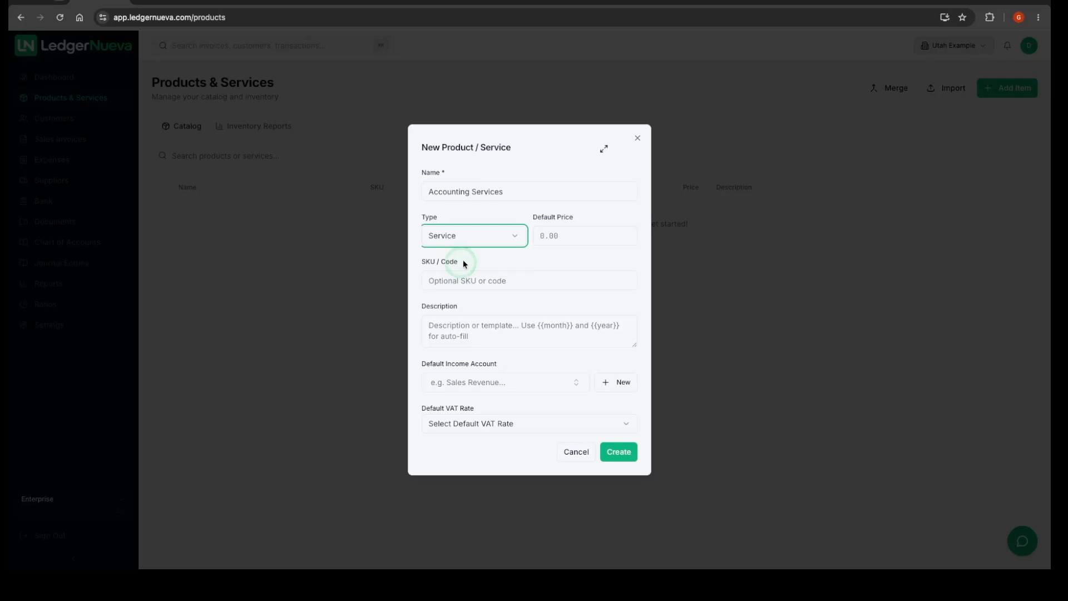
left_click(559, 237)
type("2500")
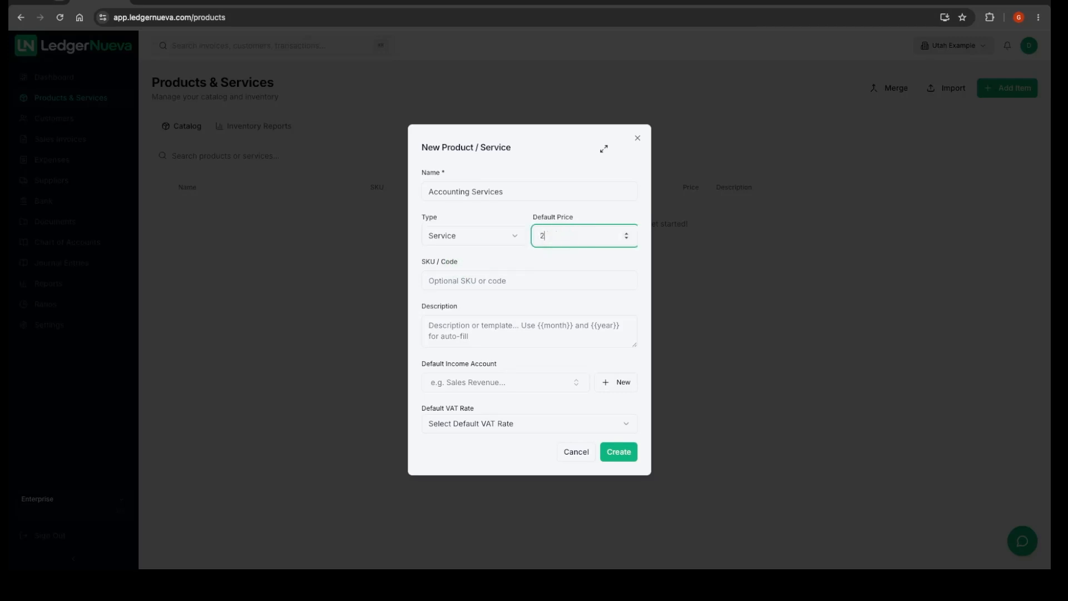
left_click(555, 264)
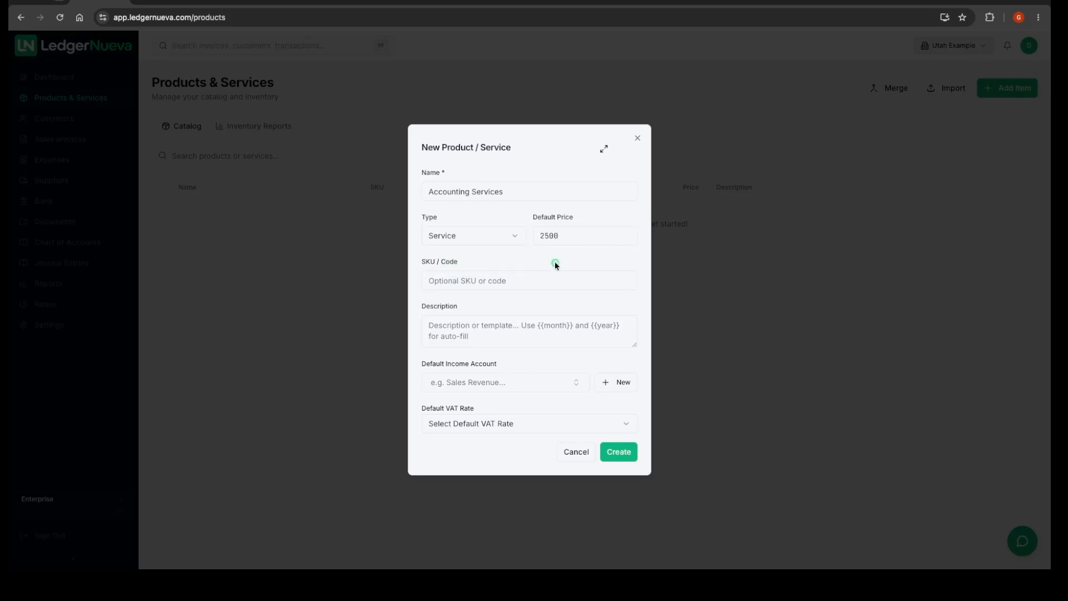
left_click(491, 332)
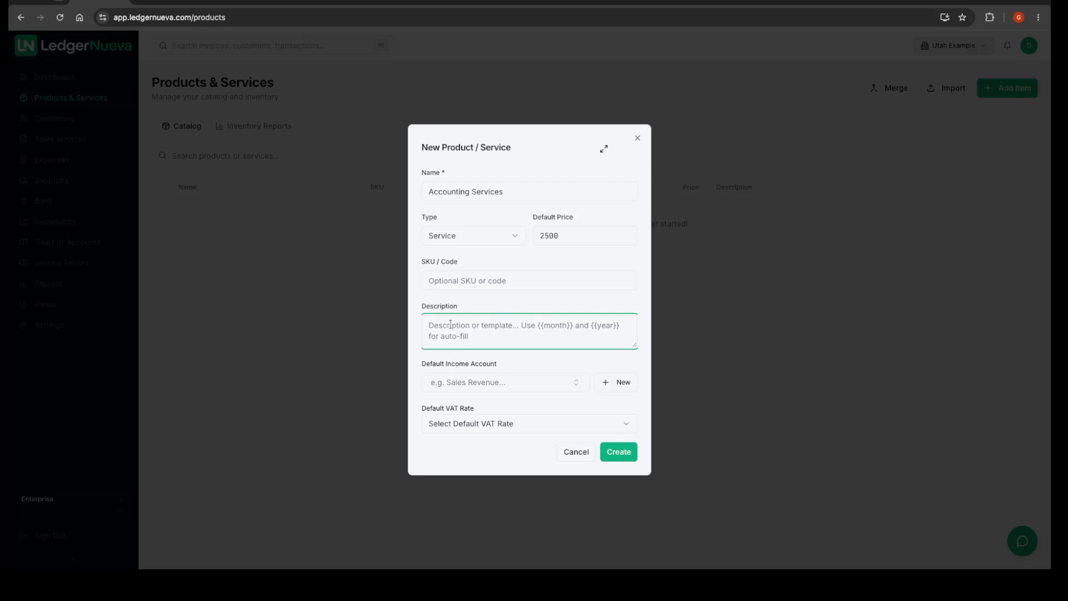
left_click(524, 385)
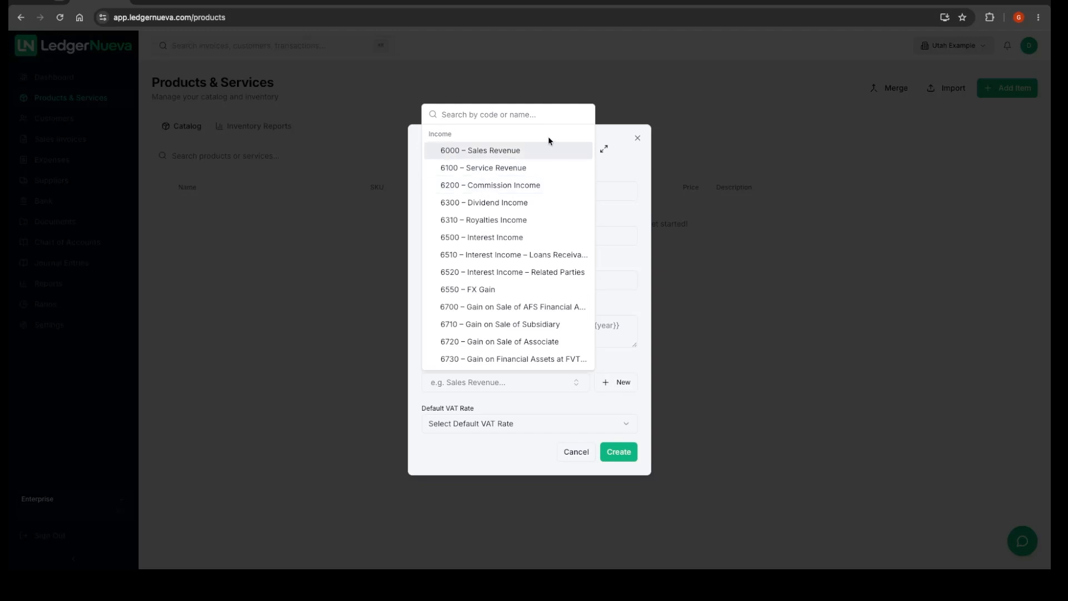
left_click(644, 105)
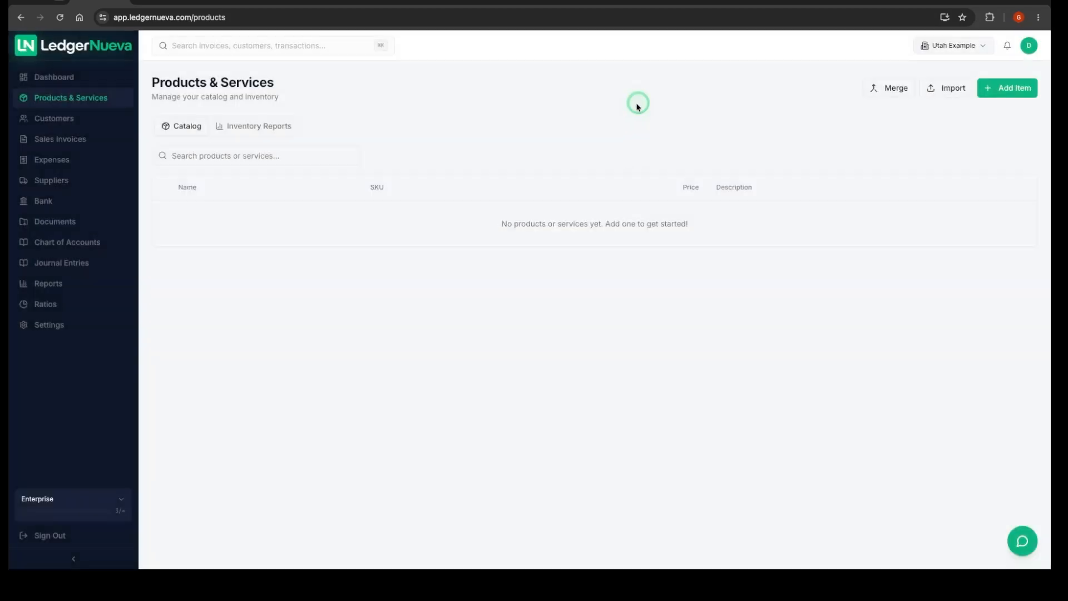
Step: Create a catalog item of type Service named Accounting Services
left_click(1018, 88)
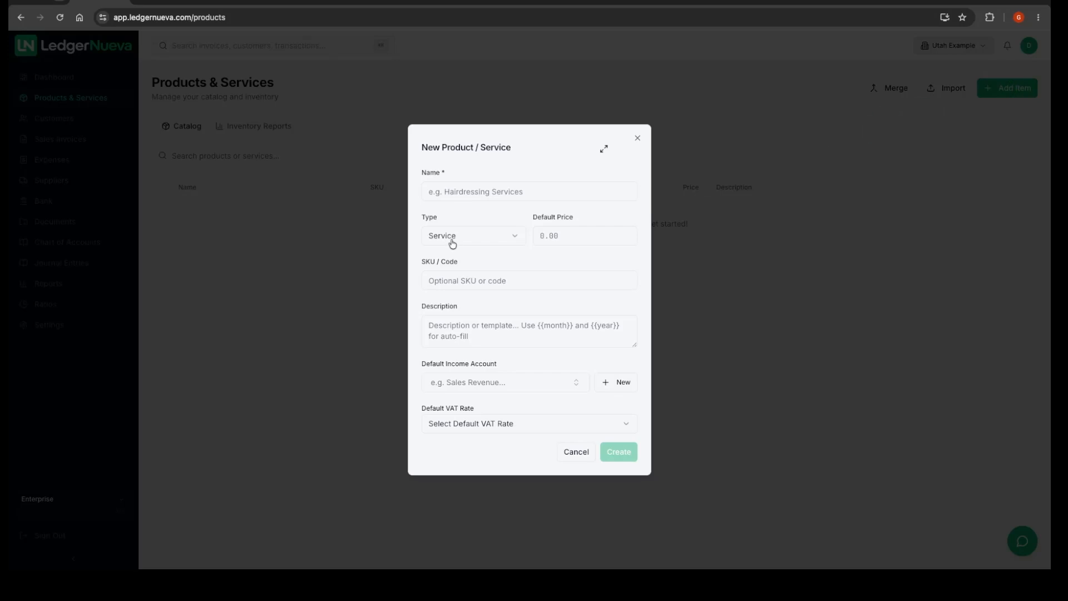
left_click(470, 196)
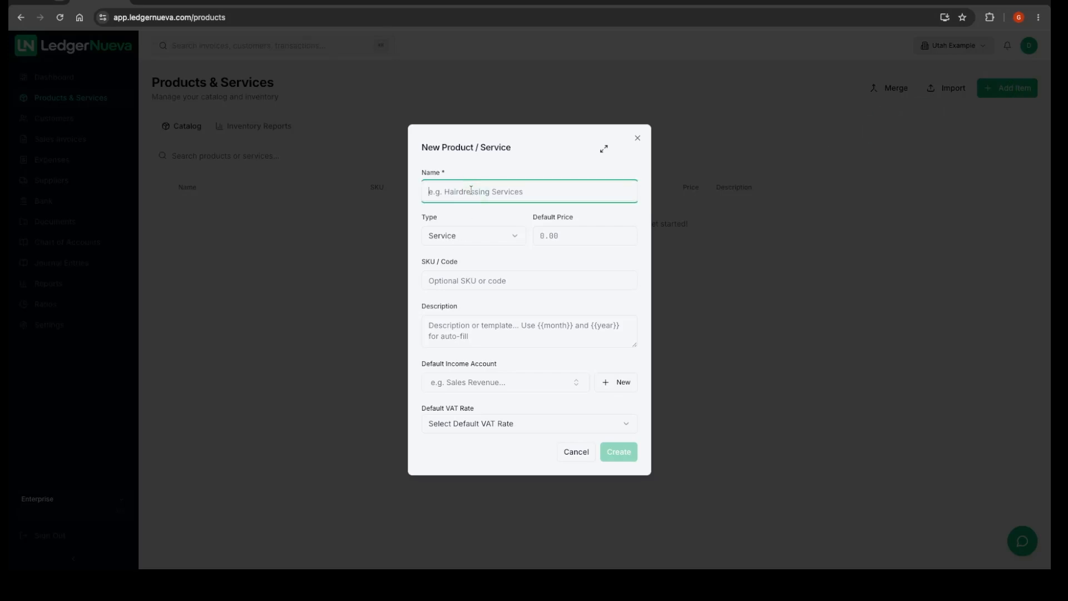
type("accounting ")
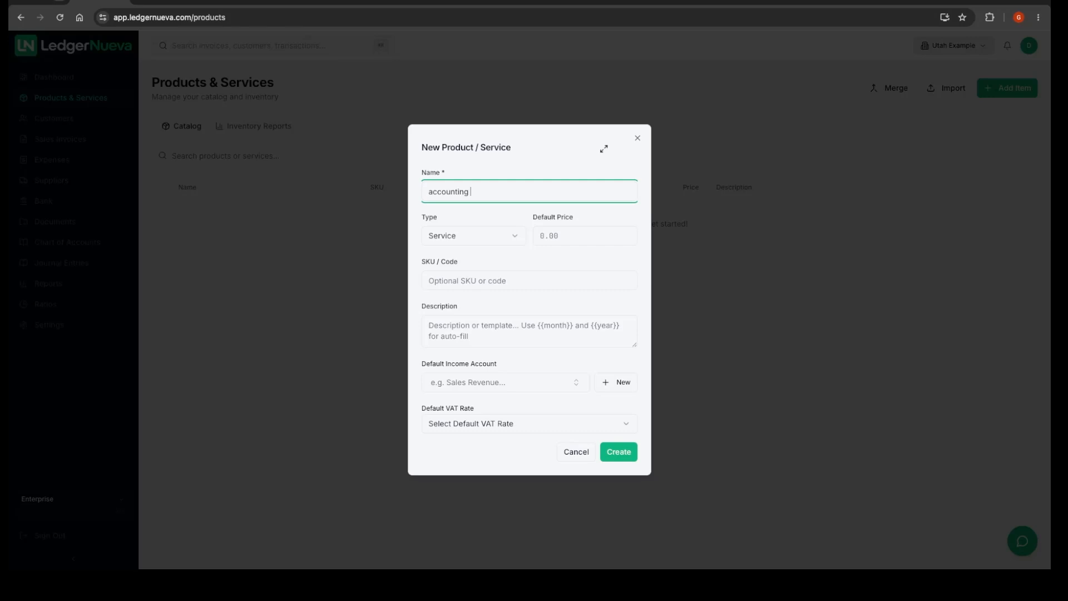
type("Ser")
key("BackSpace")
key("BackSpace")
type("A")
left_click_drag(469, 191, 504, 192)
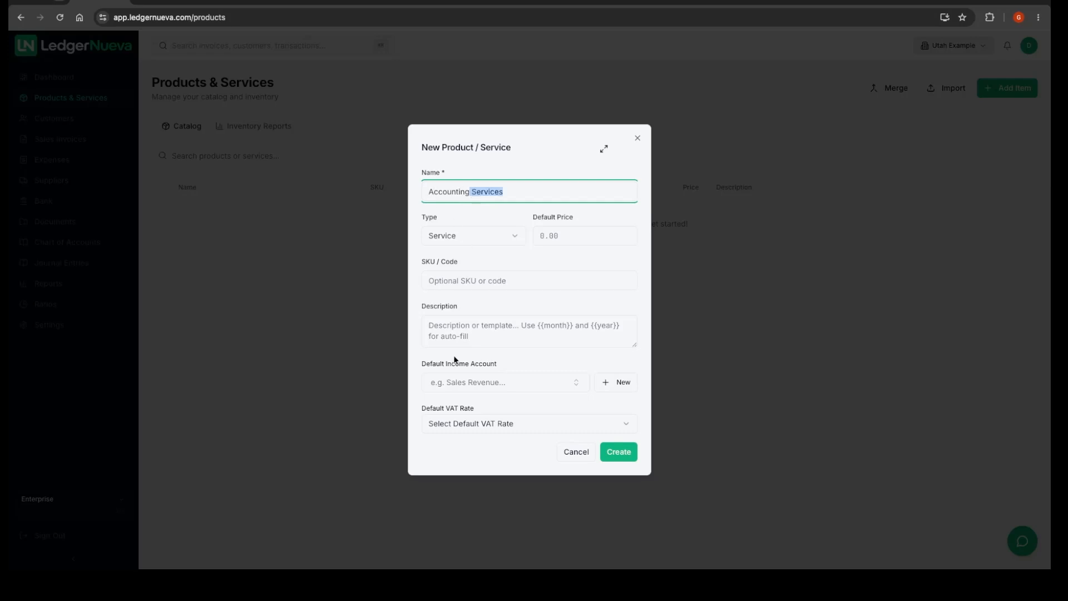
left_click(615, 454)
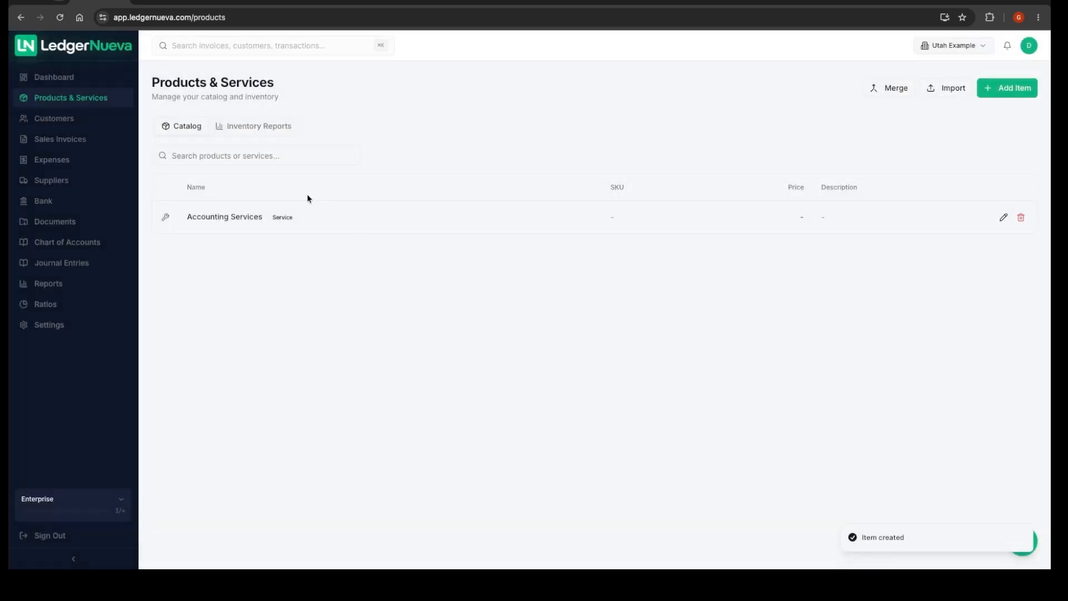
Step: Set the default price of the Accounting Services item to 2500 and save the update
left_click(1004, 219)
left_click(573, 236)
type("2")
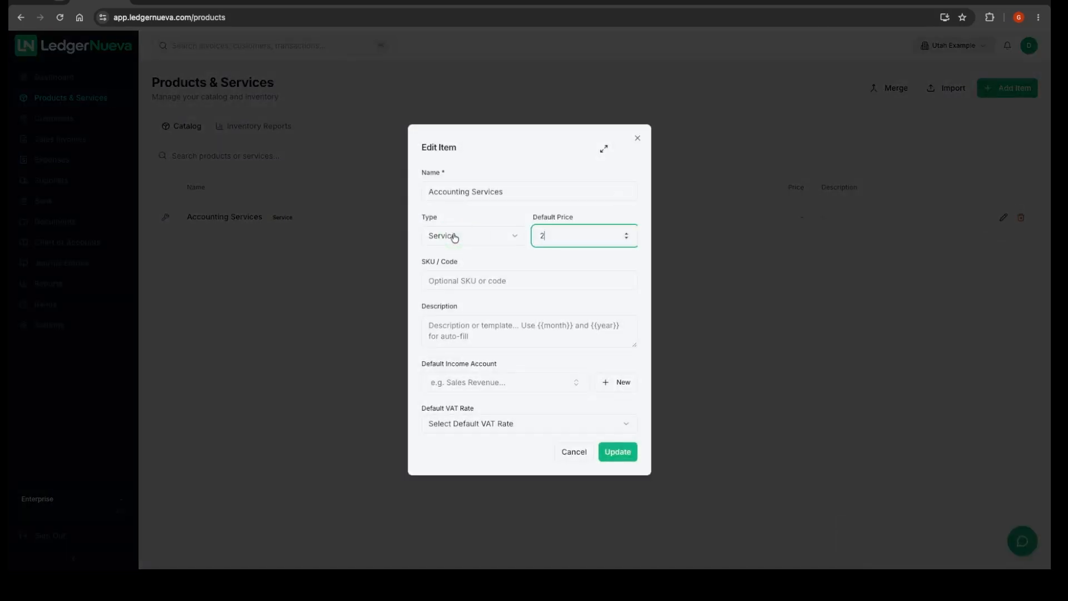
type("500")
left_click(626, 456)
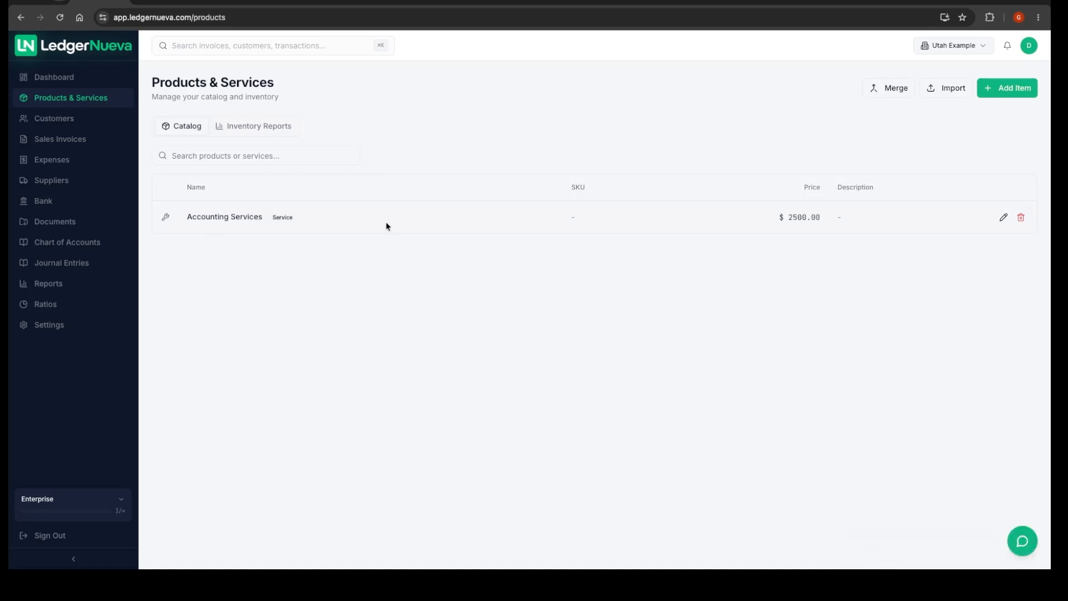
Step: Start a new customer record in Customers and name it Utah Local Customer, leaving email and phone blank
left_click(42, 123)
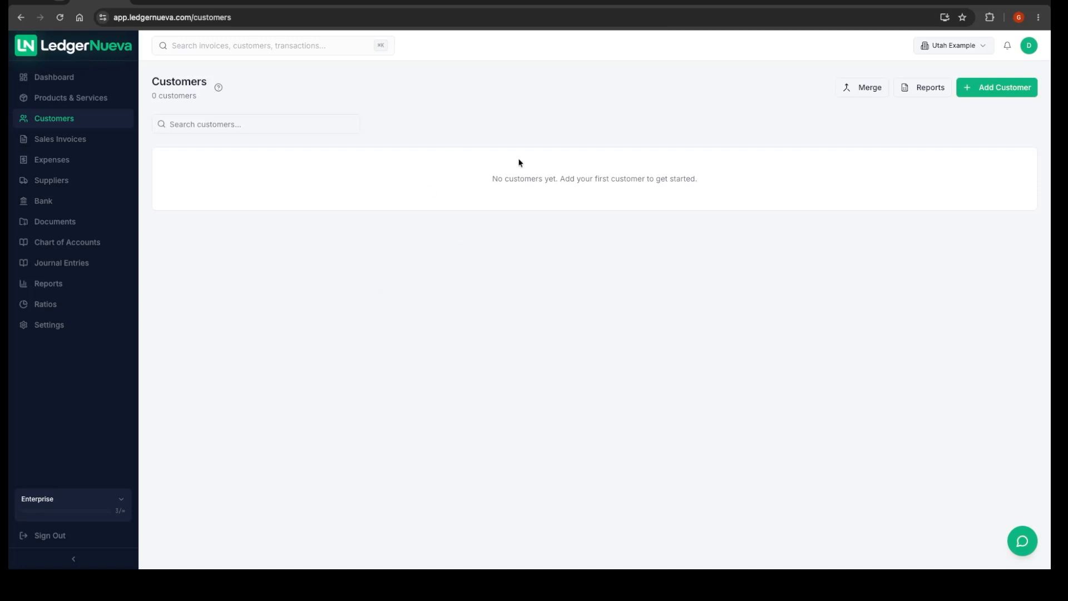
left_click(994, 93)
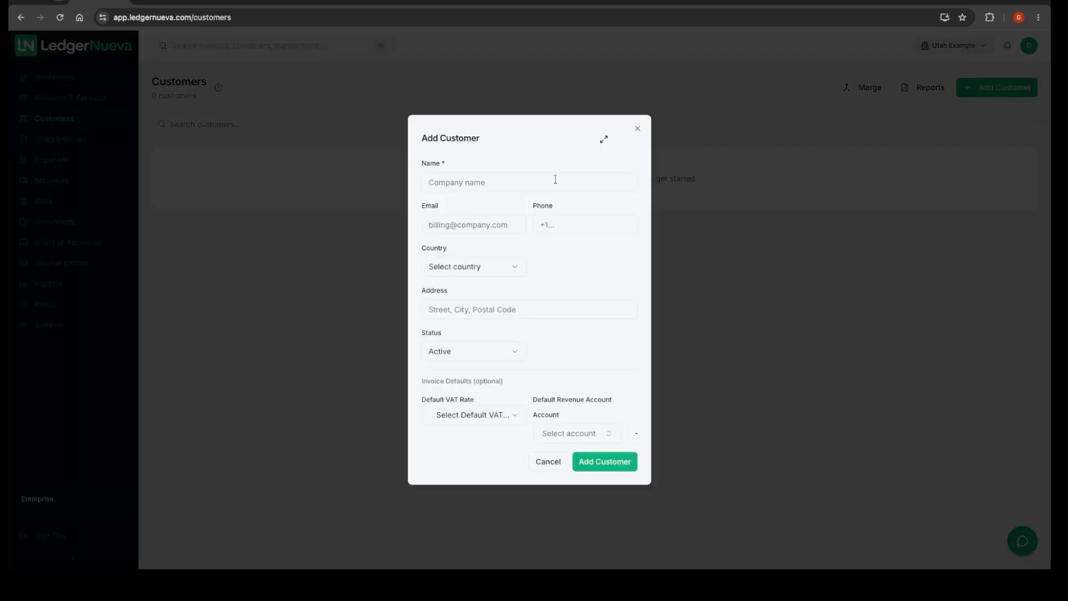
left_click(637, 129)
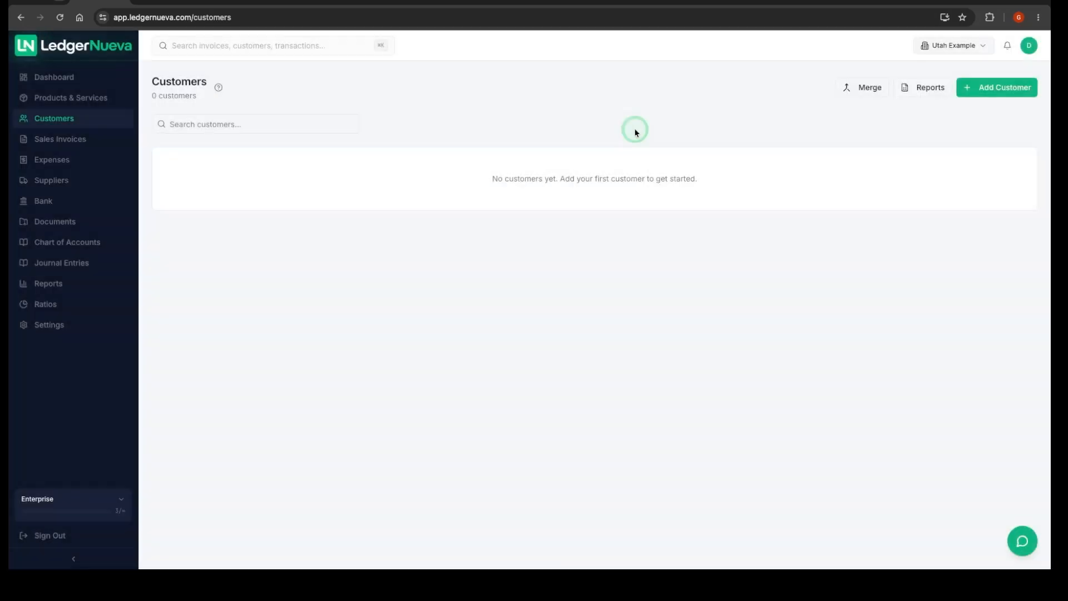
left_click(997, 90)
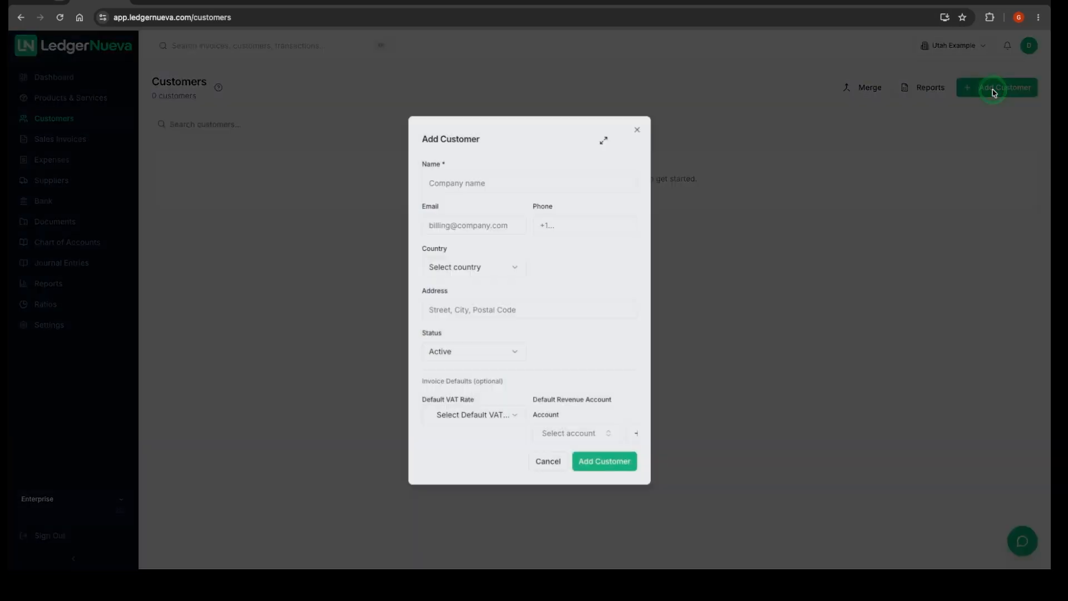
left_click(480, 182)
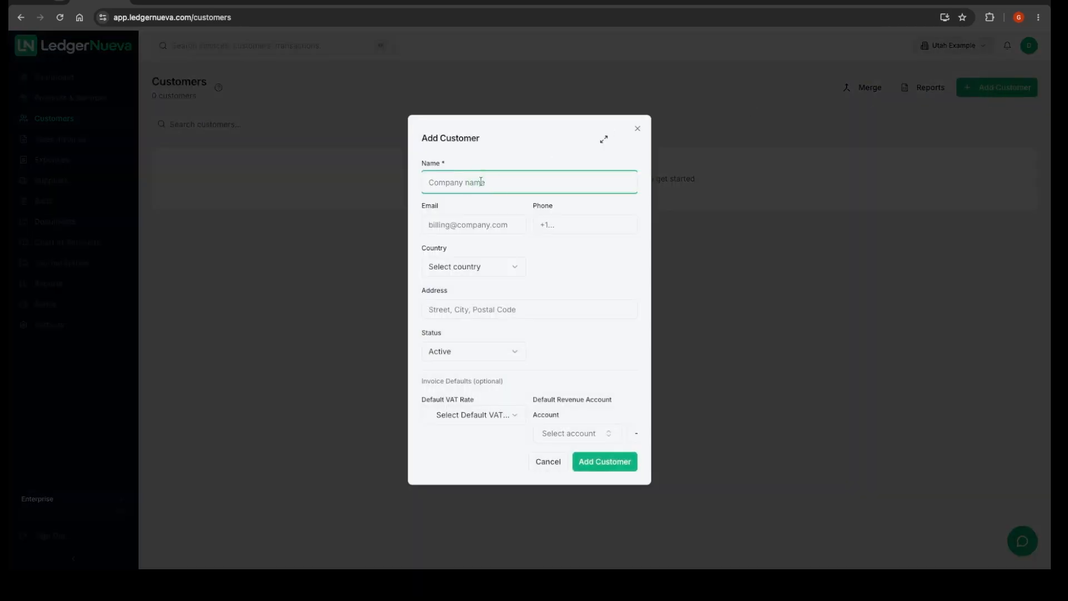
type("Utah Local Customer")
left_click(484, 223)
left_click(596, 223)
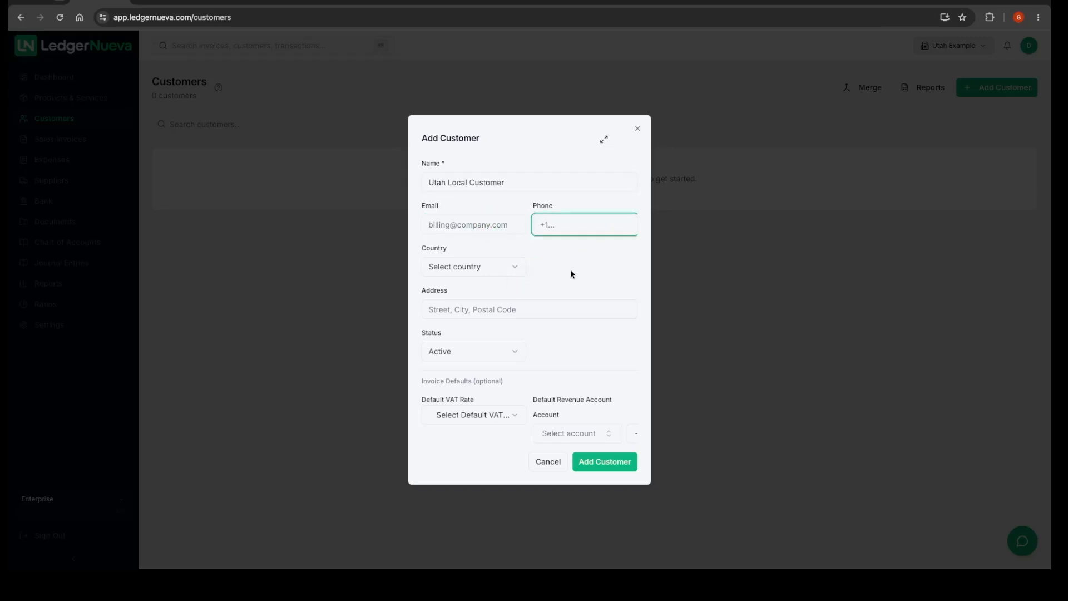
Step: Set the new customer's country to United States and state to Utah (UT), and add the customer
left_click(482, 269)
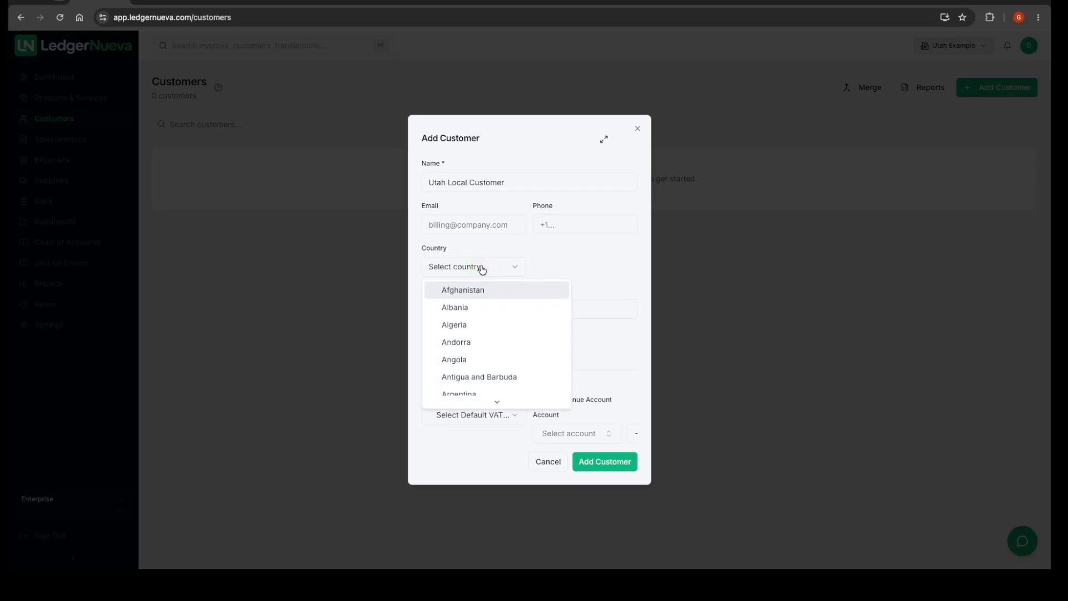
type("united")
scroll(473, 330, "down", 1)
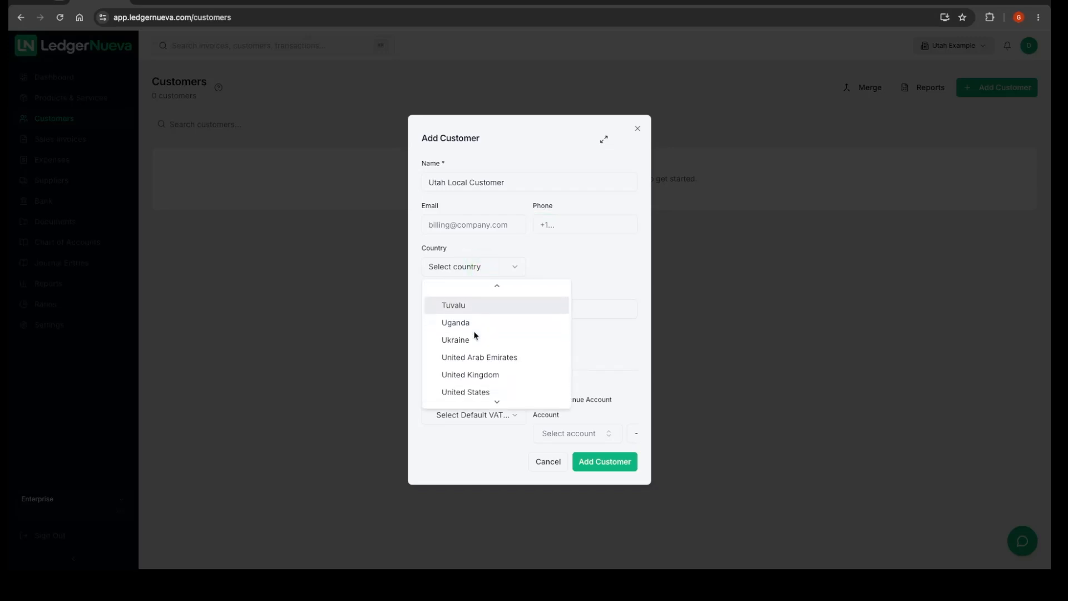
scroll(474, 333, "down", 1)
left_click(460, 377)
left_click(561, 238)
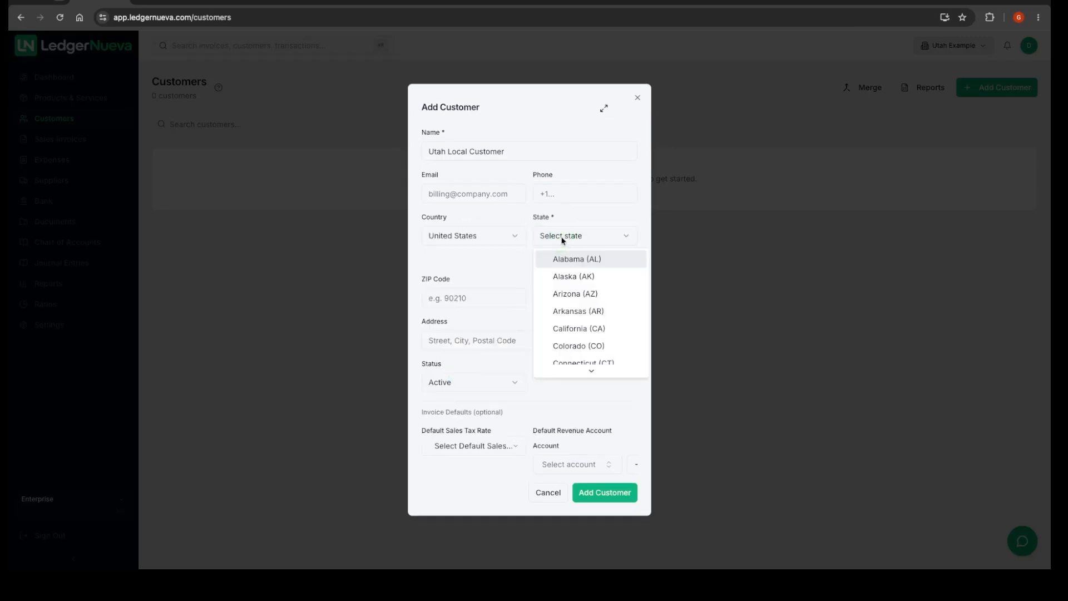
type("utah")
left_click(559, 317)
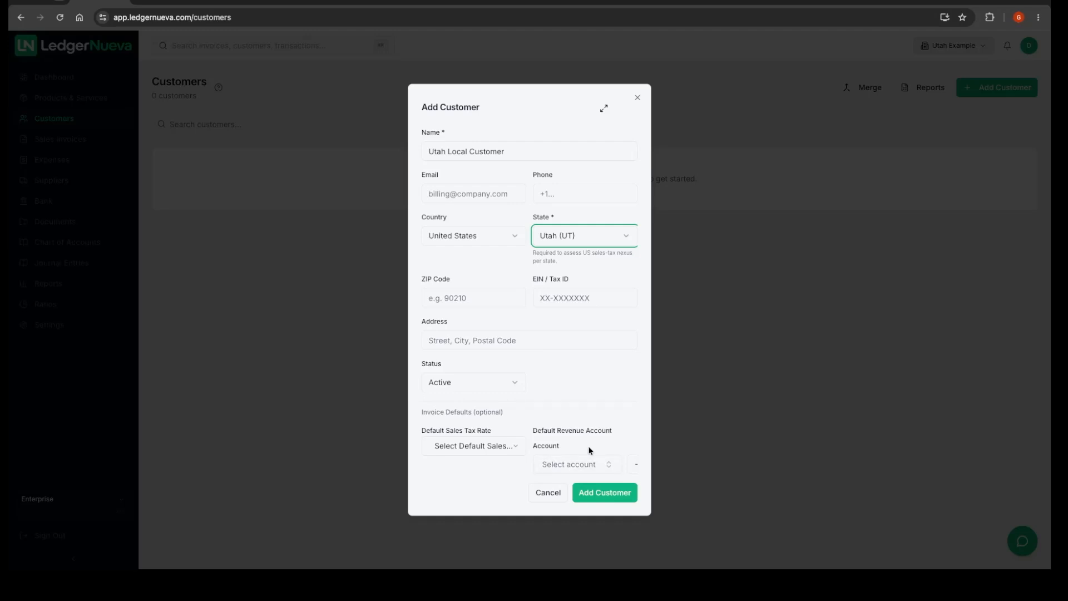
left_click(601, 495)
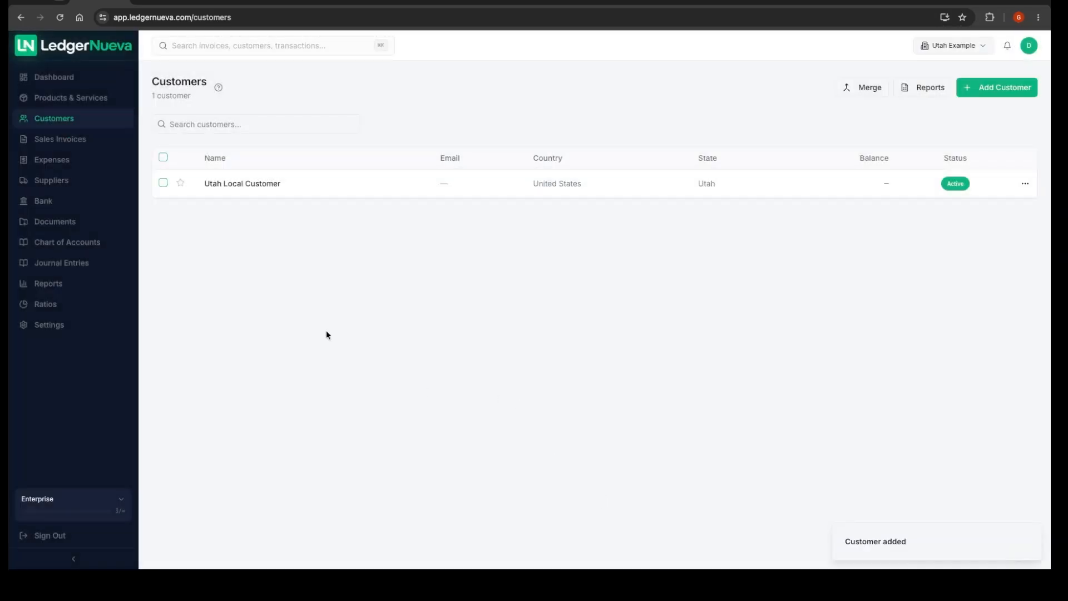
Step: Preview the batch customer statements for all customers, then close them and go to the Sales Invoices ledger
left_click(47, 143)
left_click(77, 121)
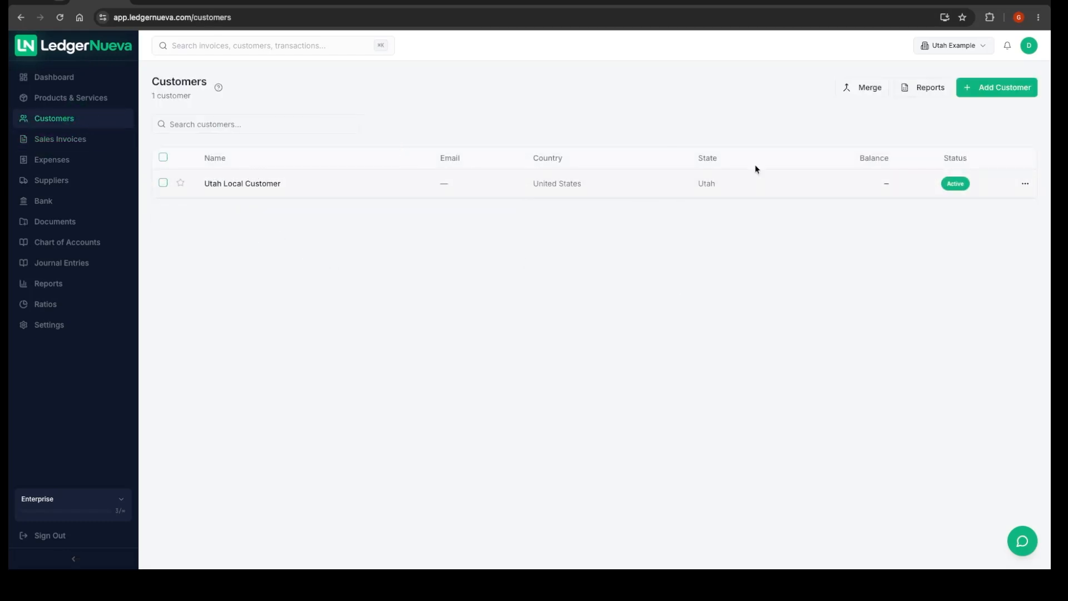
left_click(928, 89)
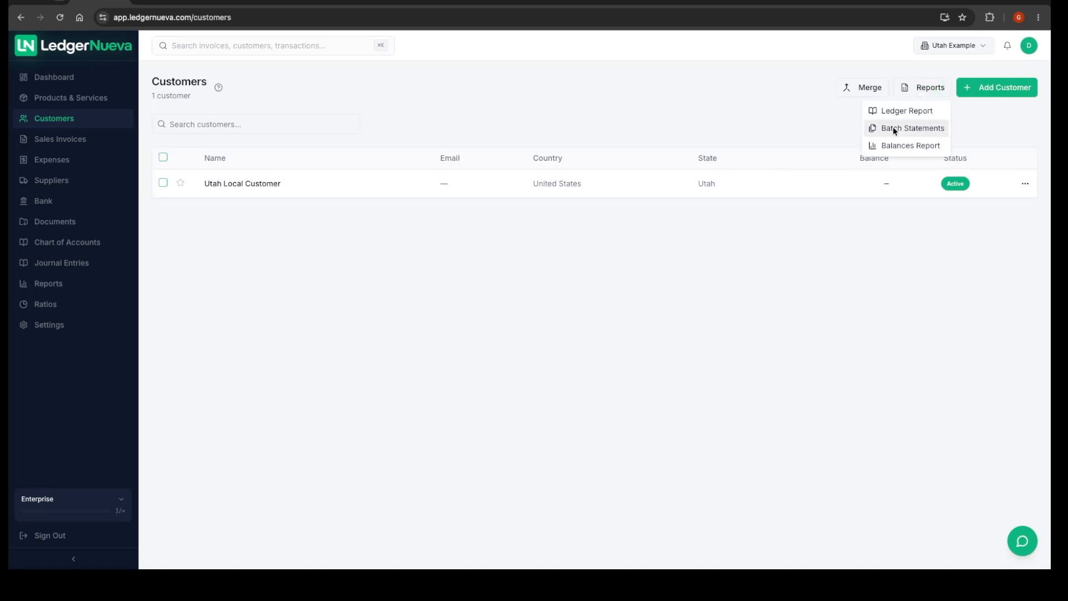
left_click(894, 129)
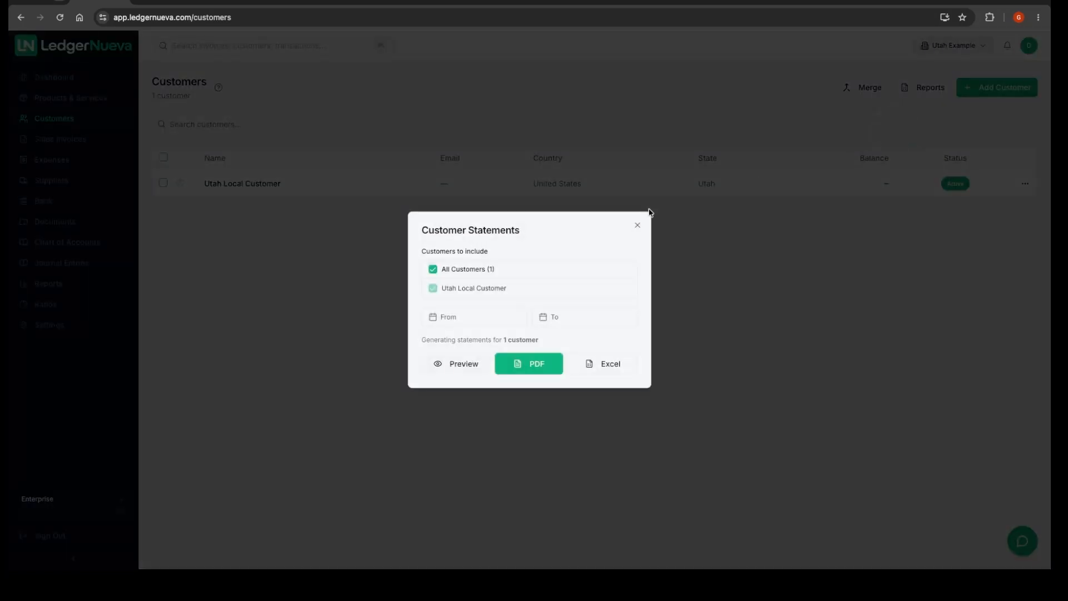
left_click(456, 367)
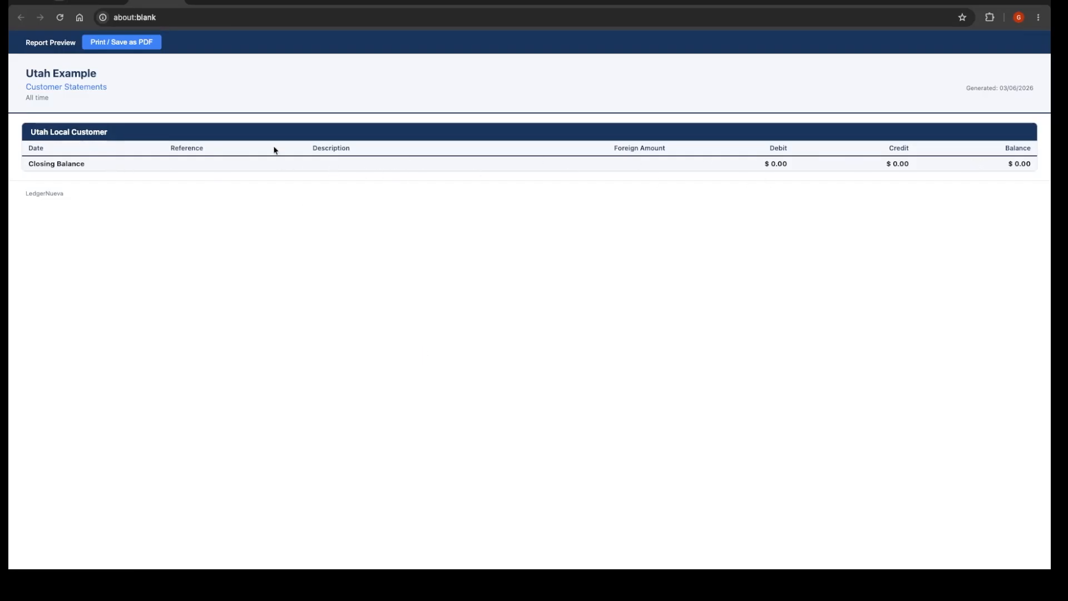
left_click(171, 4)
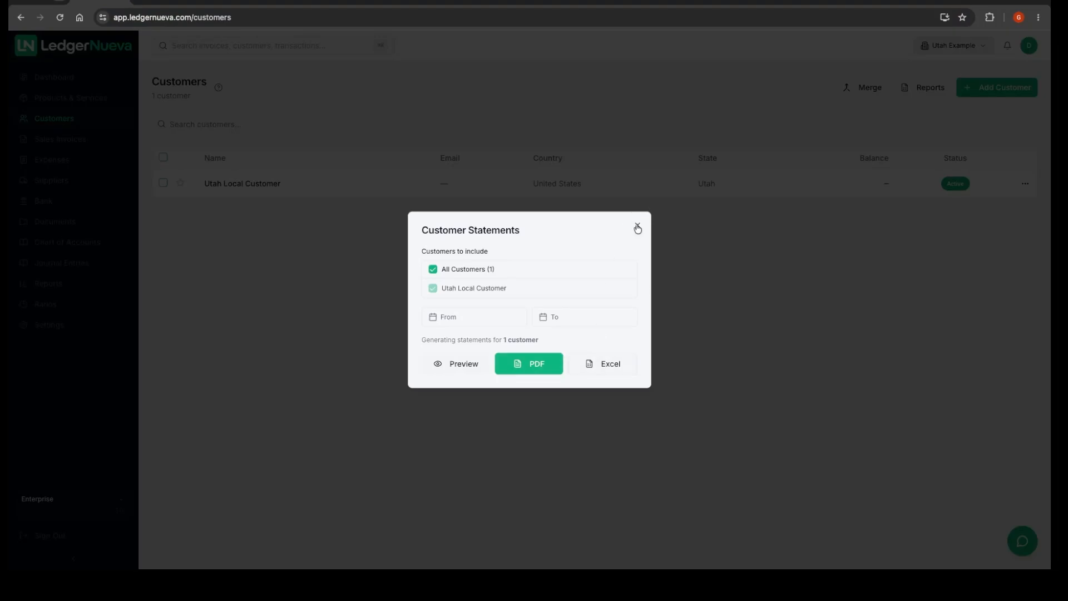
left_click(637, 227)
left_click(68, 142)
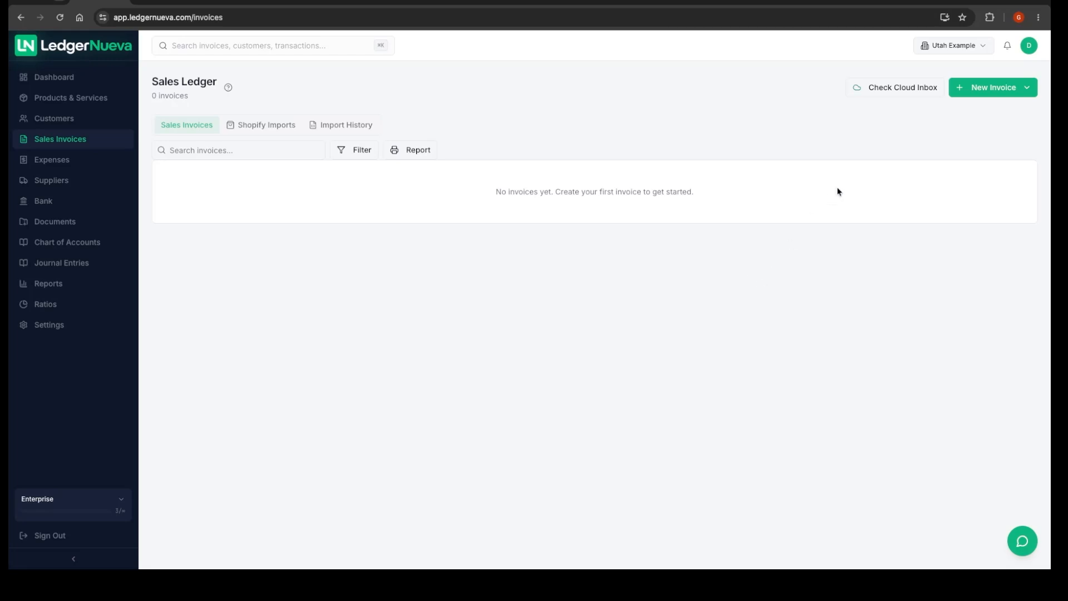
Step: Scan the 2026 cloud inbox folder for unposted sales invoices, then close the document selection window
left_click(986, 89)
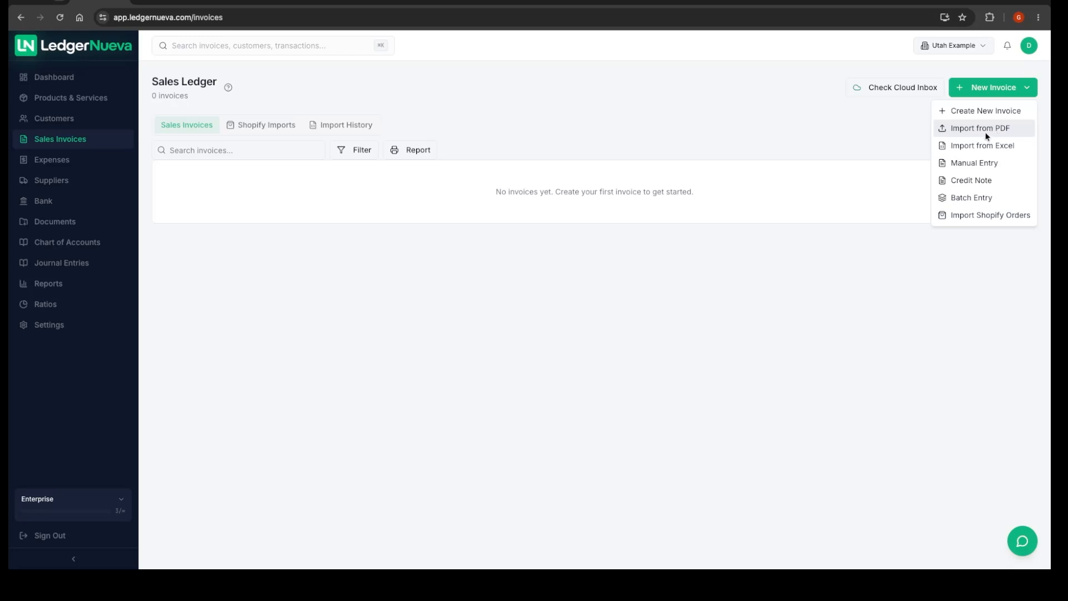
left_click(919, 125)
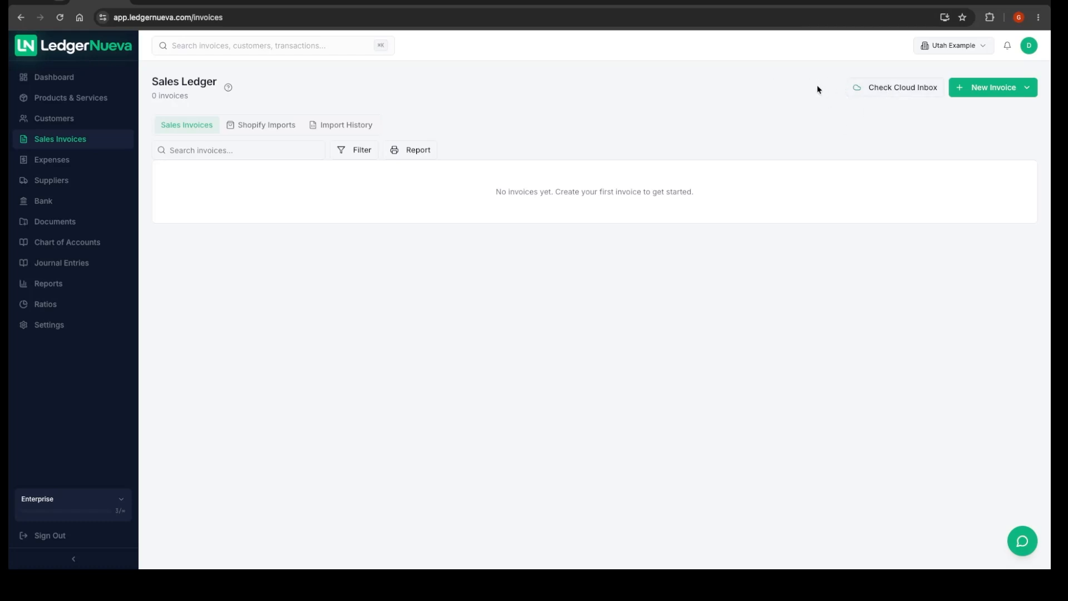
left_click(907, 89)
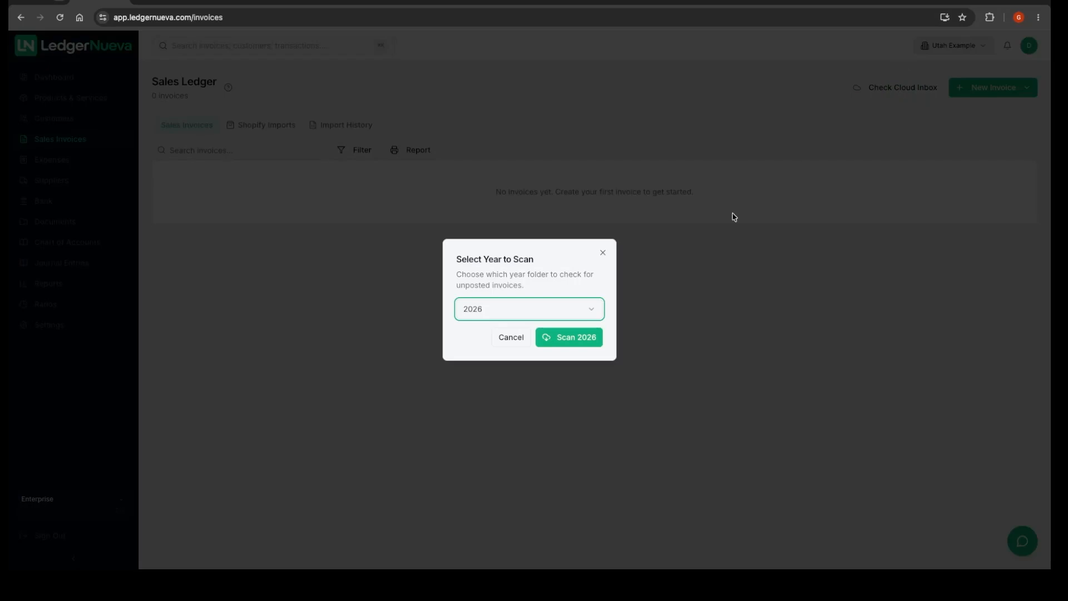
left_click(496, 312)
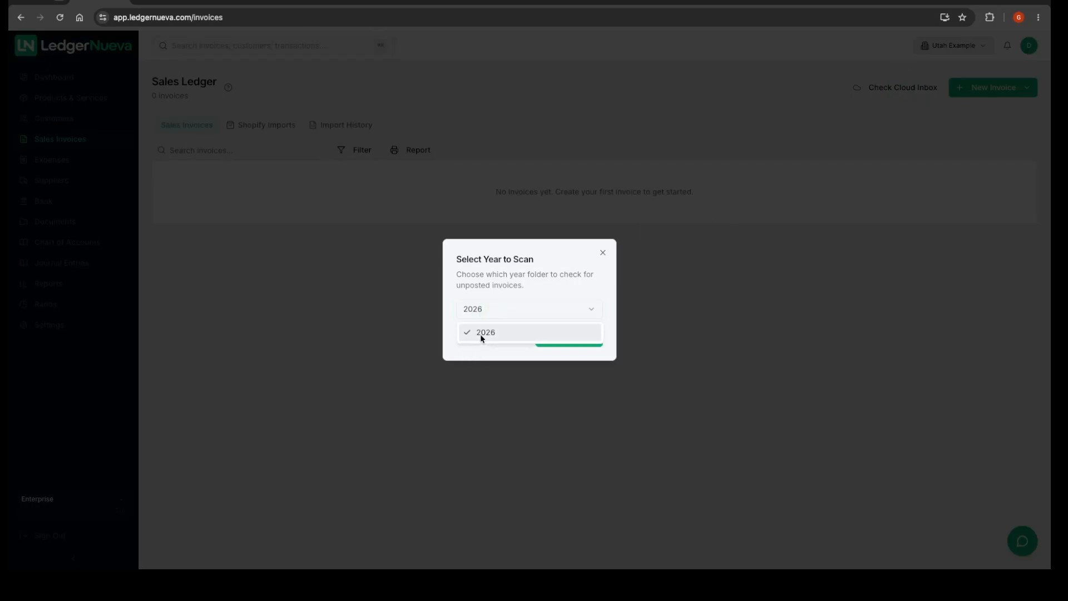
left_click(482, 333)
left_click(574, 339)
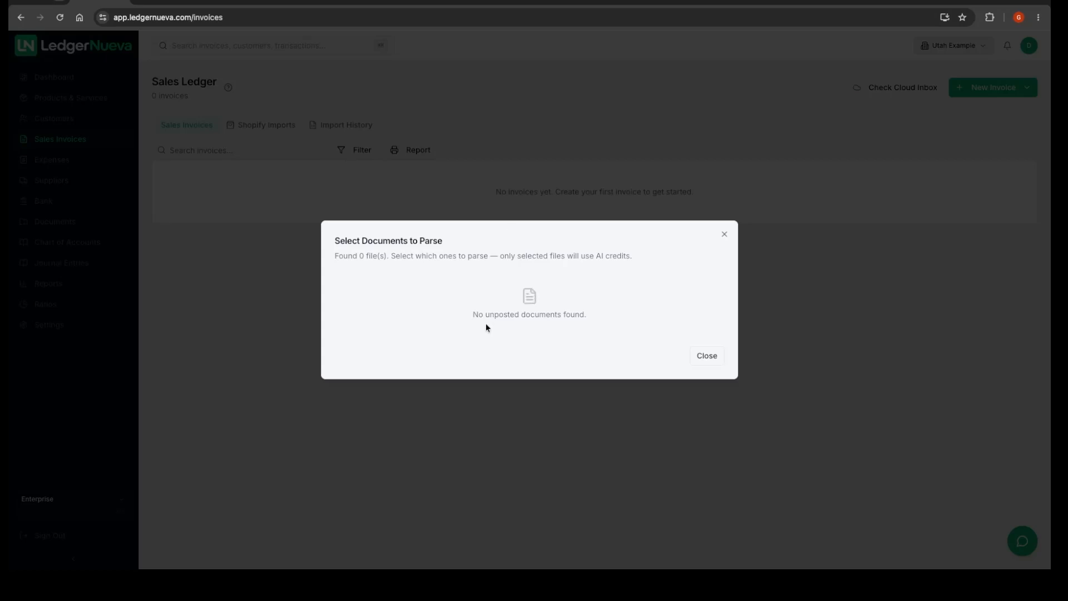
left_click(726, 236)
Step: View the PDF invoice import dialog and close it without uploading a file
left_click(994, 91)
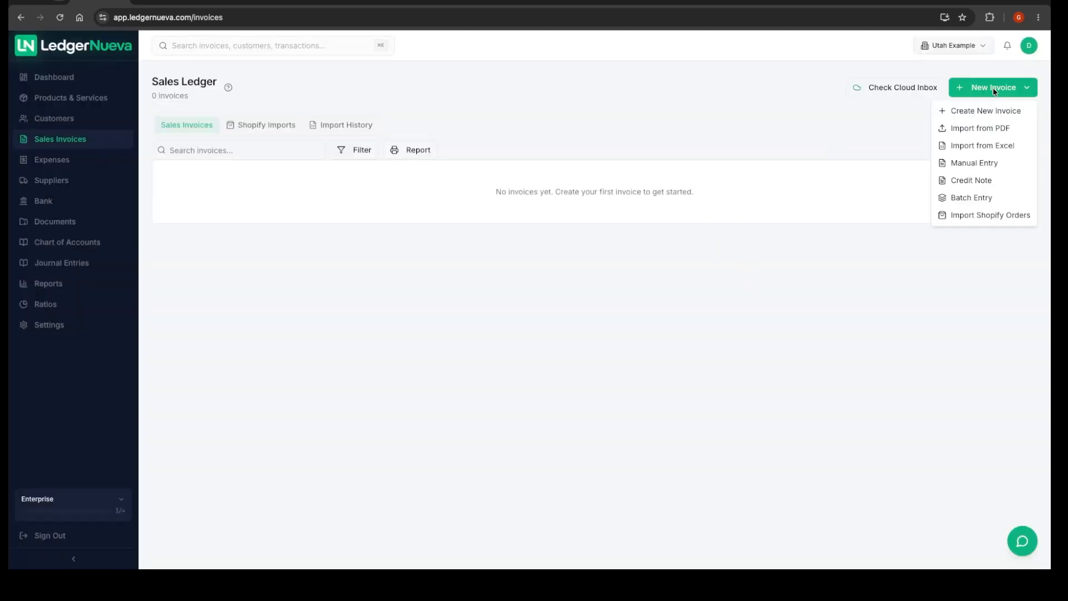
left_click(962, 130)
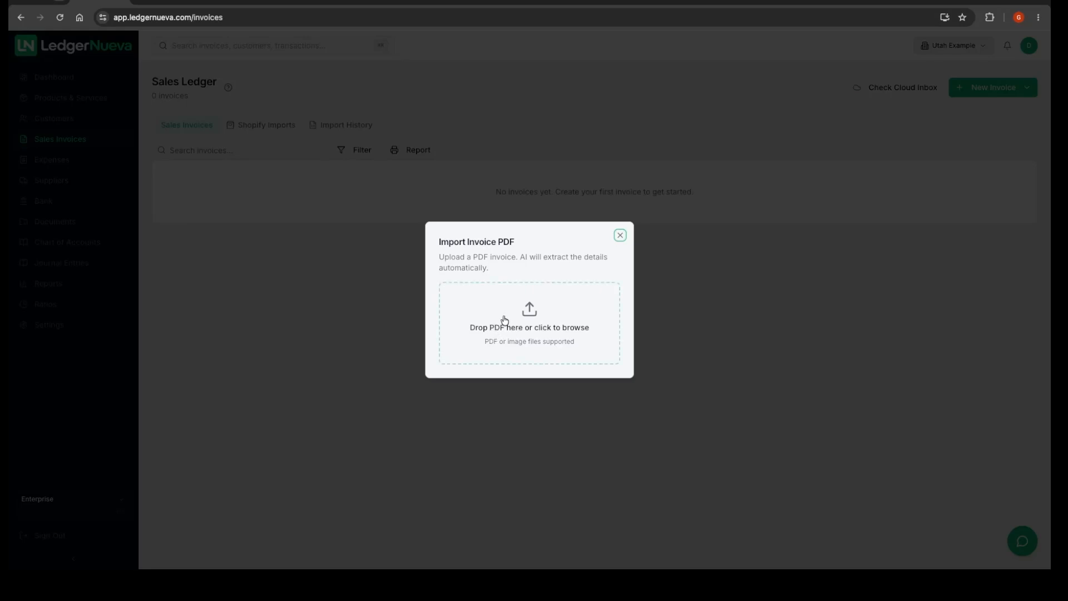
left_click(619, 236)
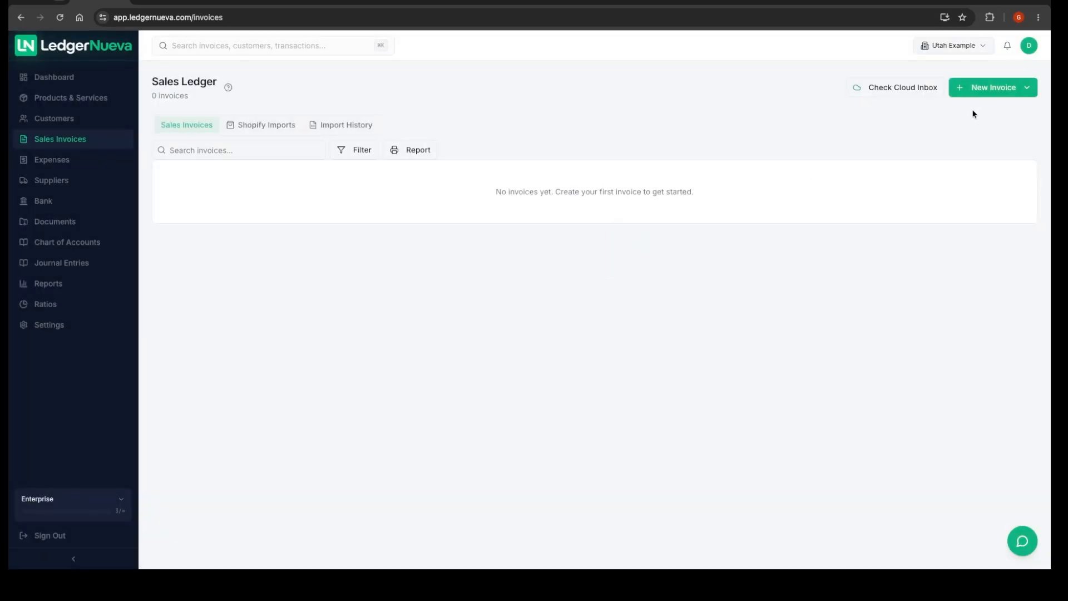
Step: Start a new sales invoice and choose Utah Local Customer as its customer
left_click(979, 88)
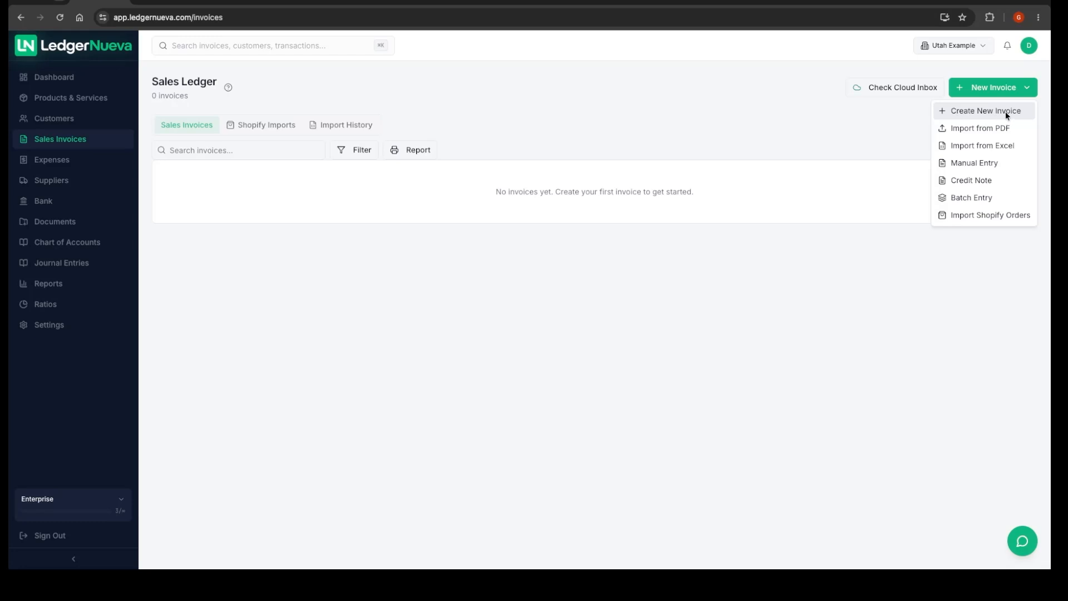
left_click(966, 109)
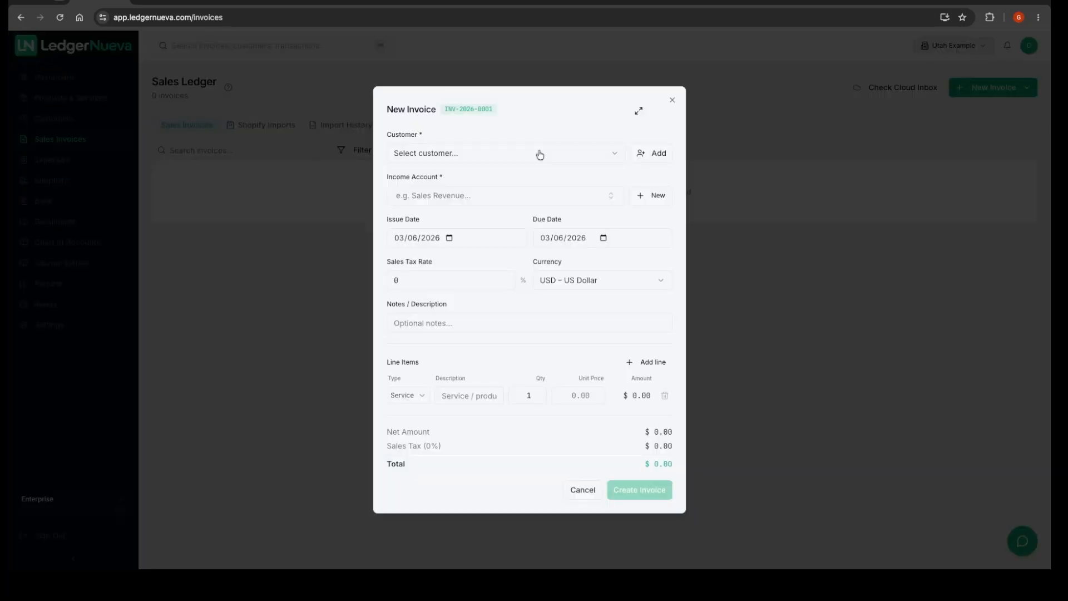
left_click(483, 155)
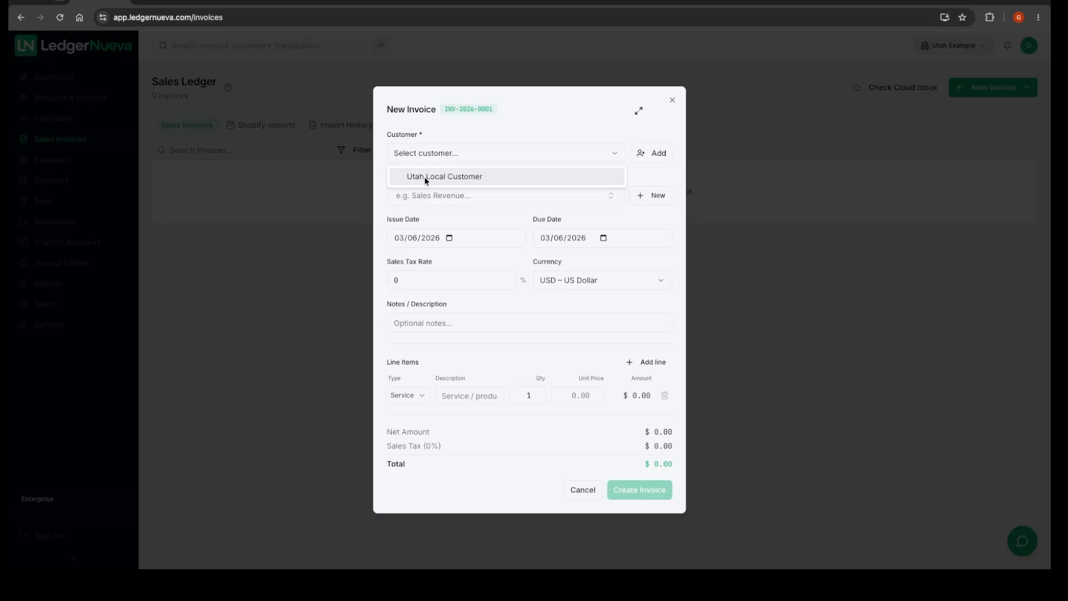
left_click(671, 155)
left_click(654, 160)
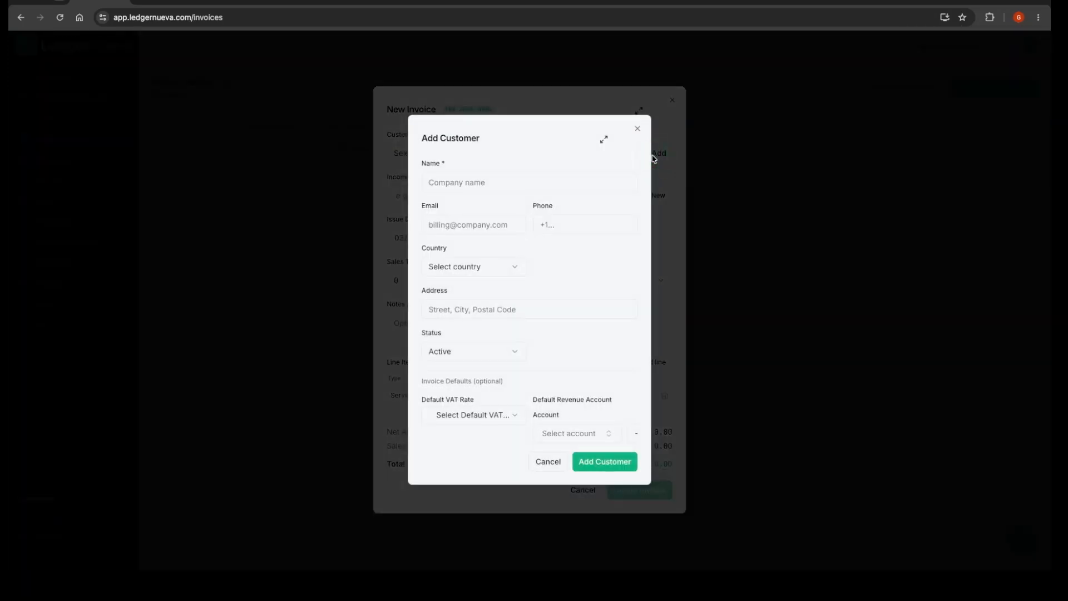
left_click(637, 128)
left_click(430, 154)
left_click(433, 176)
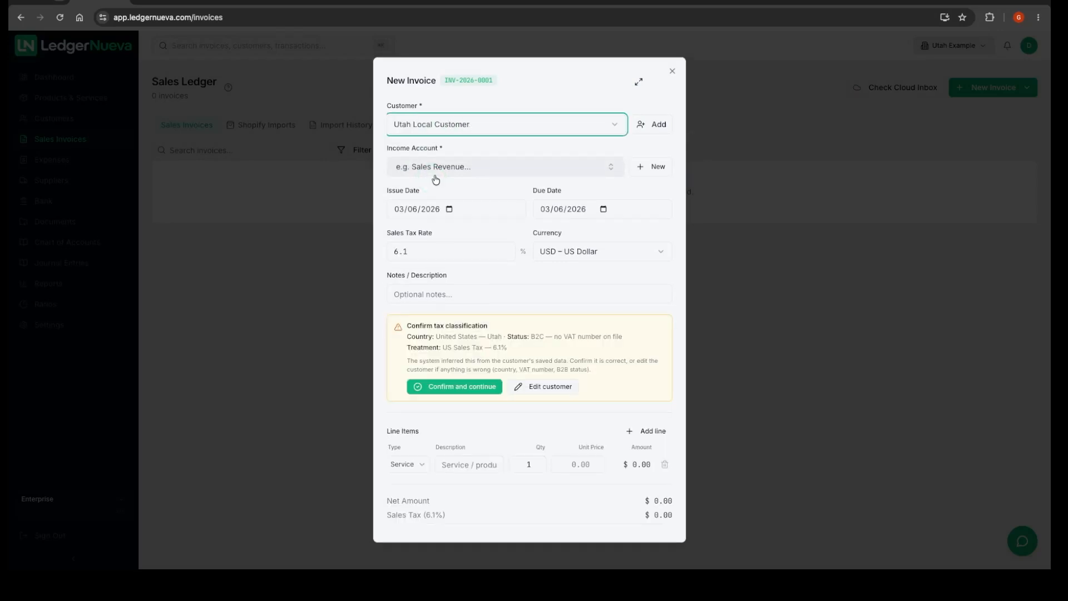
Step: Set the invoice's income account to 6100 – Service Revenue and its issue date to 7 January 2026
left_click(443, 169)
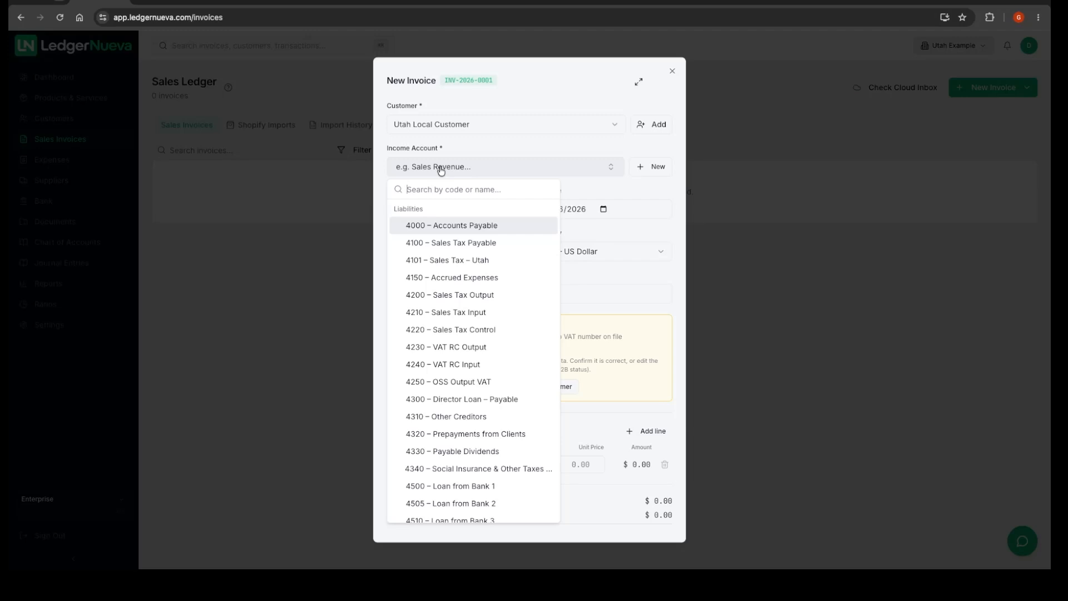
scroll(445, 256, "down", 8)
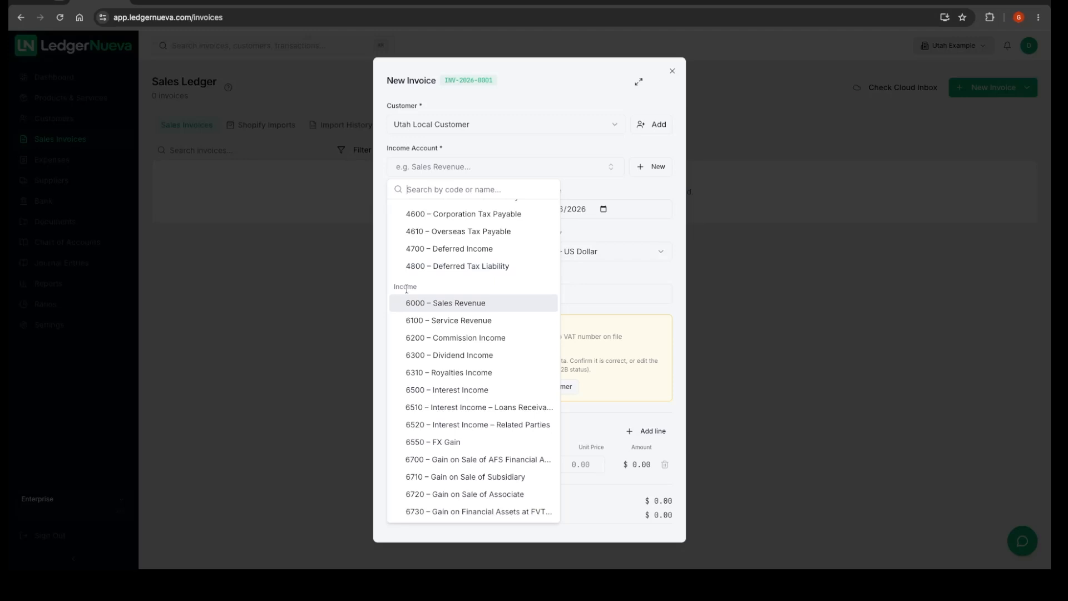
left_click(470, 321)
left_click(449, 209)
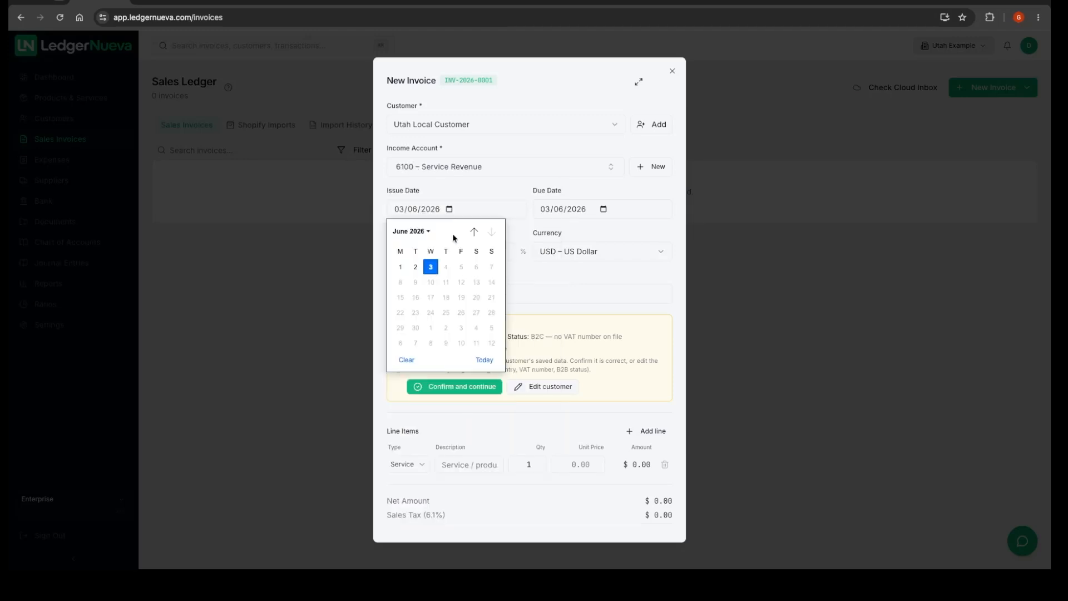
left_click(411, 231)
left_click(405, 320)
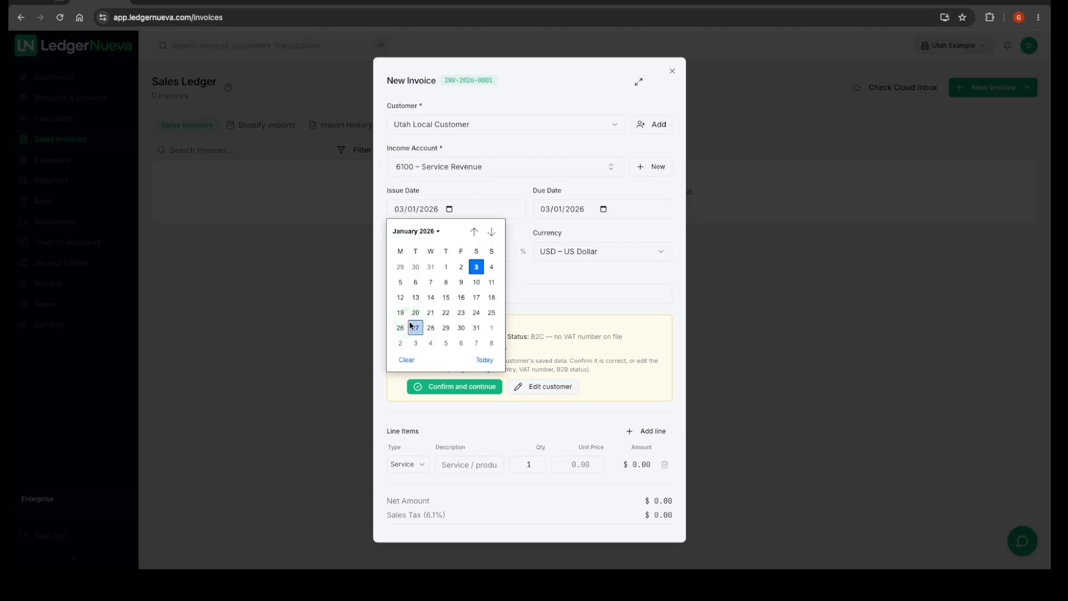
left_click(432, 284)
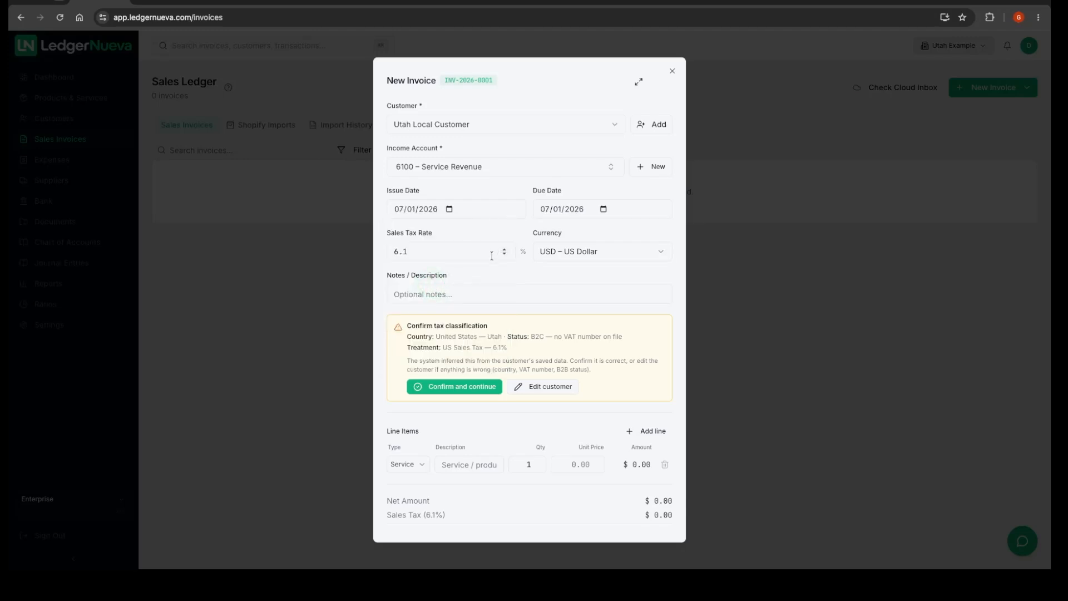
Step: Confirm the invoice's tax classification as US Sales Tax for the Utah customer
scroll(472, 270, "down", 2)
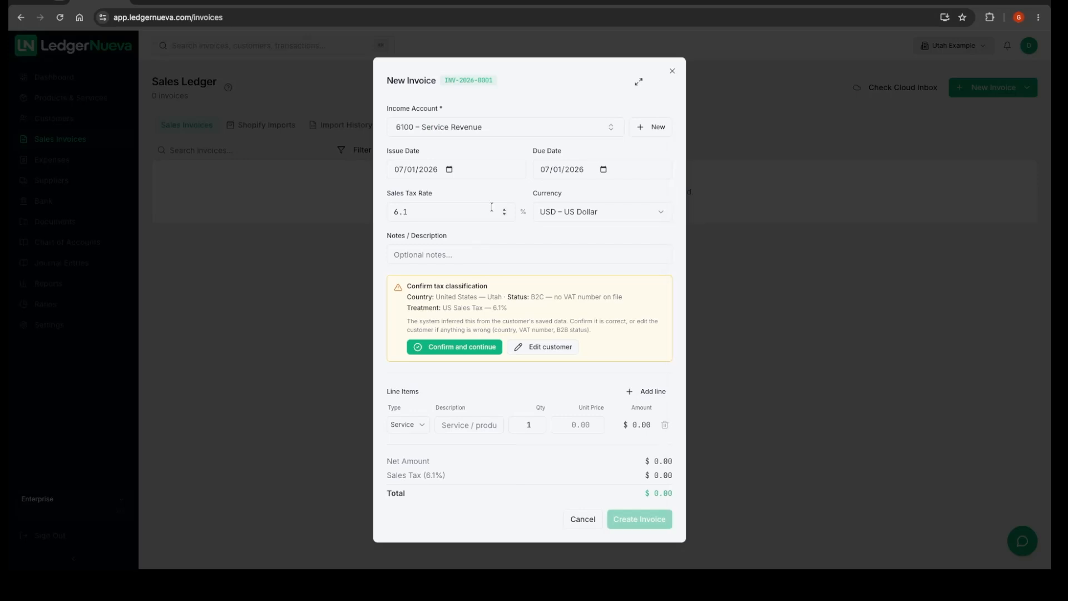
scroll(461, 139, "up", 2)
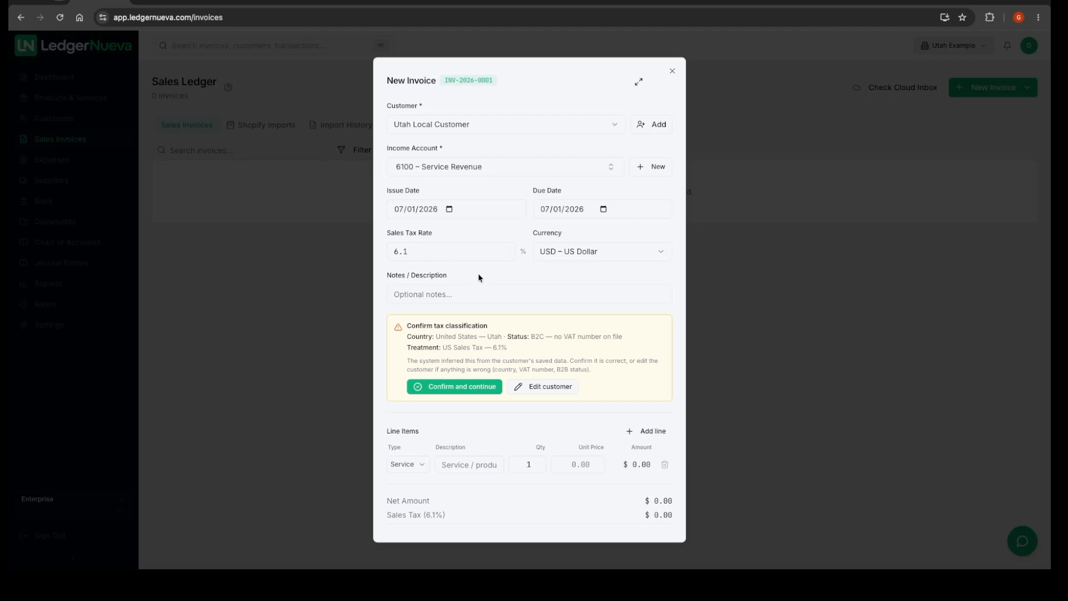
left_click(445, 386)
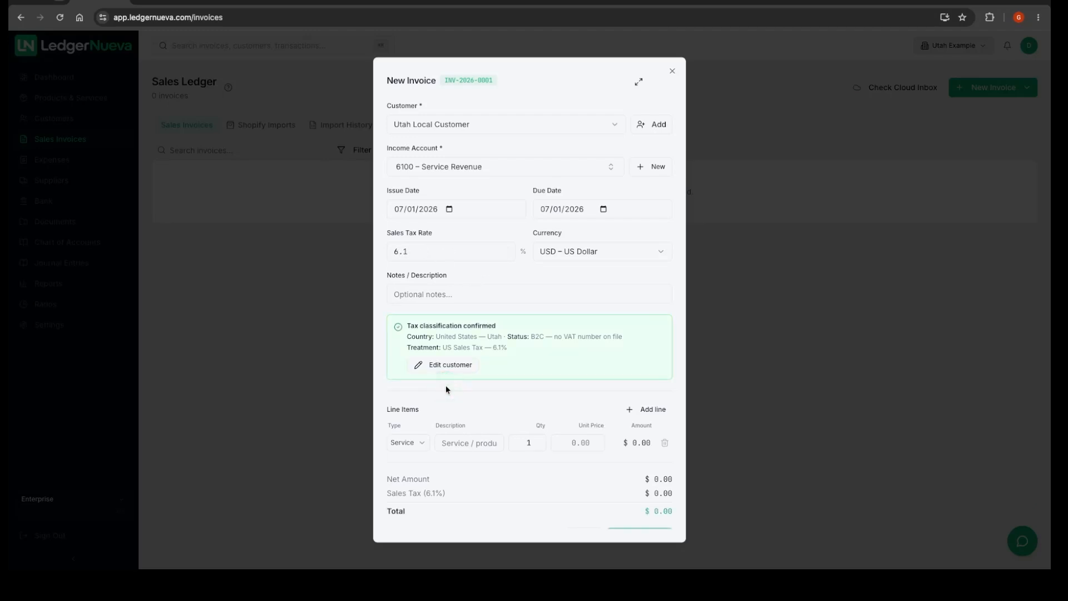
Step: Fill the invoice's line item as a Service, choosing the saved Accounting Services item as its description
scroll(498, 390, "down", 1)
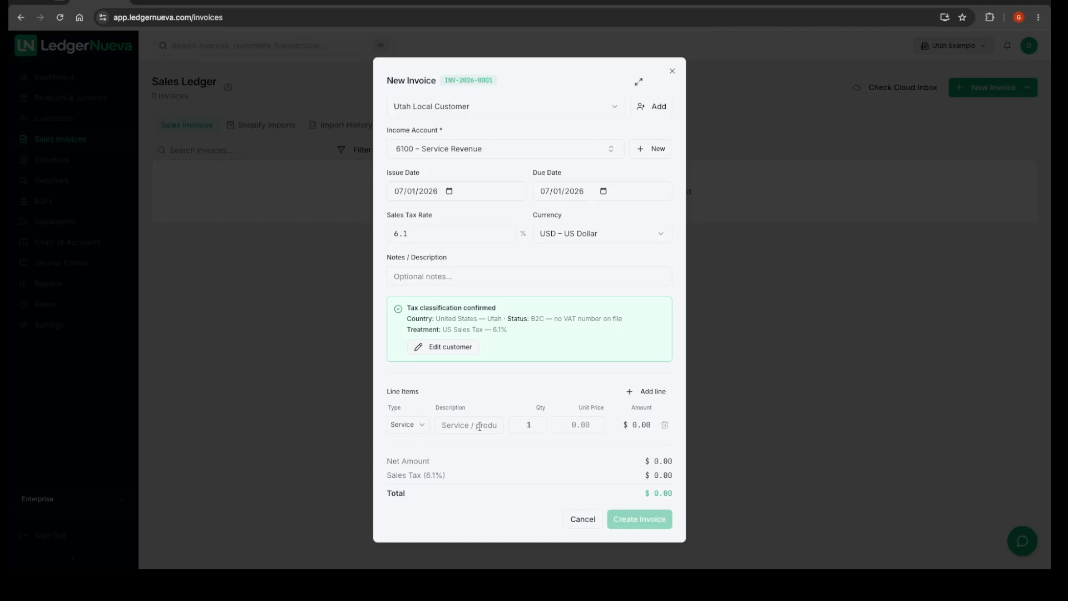
left_click(407, 424)
left_click(410, 444)
left_click(465, 424)
type("fhggf")
key("BackSpace")
key("BackSpace")
key("BackSpace")
key("BackSpace")
key("BackSpace")
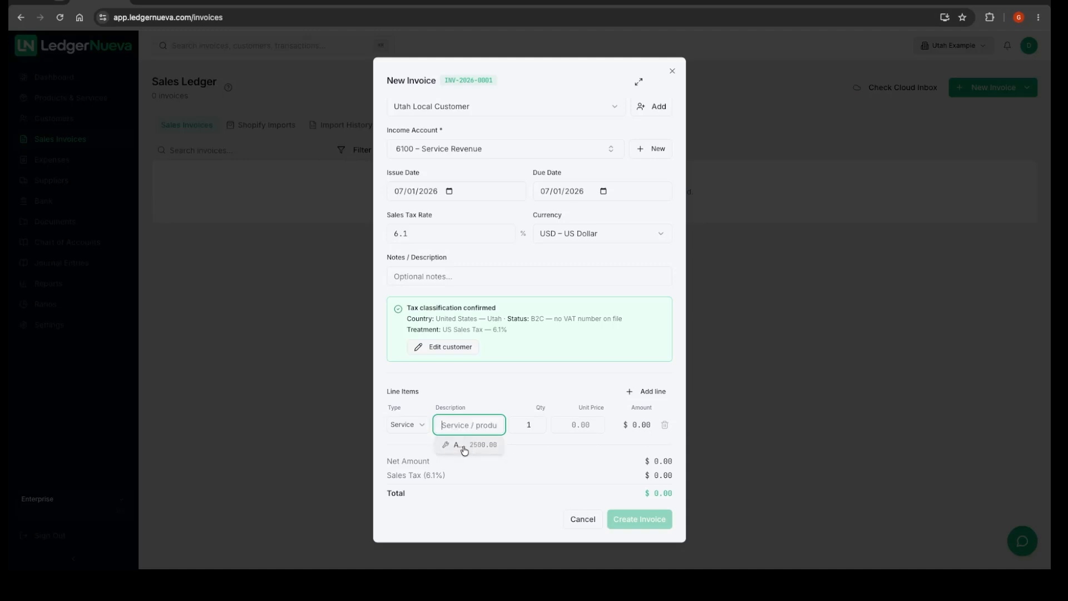
left_click(463, 445)
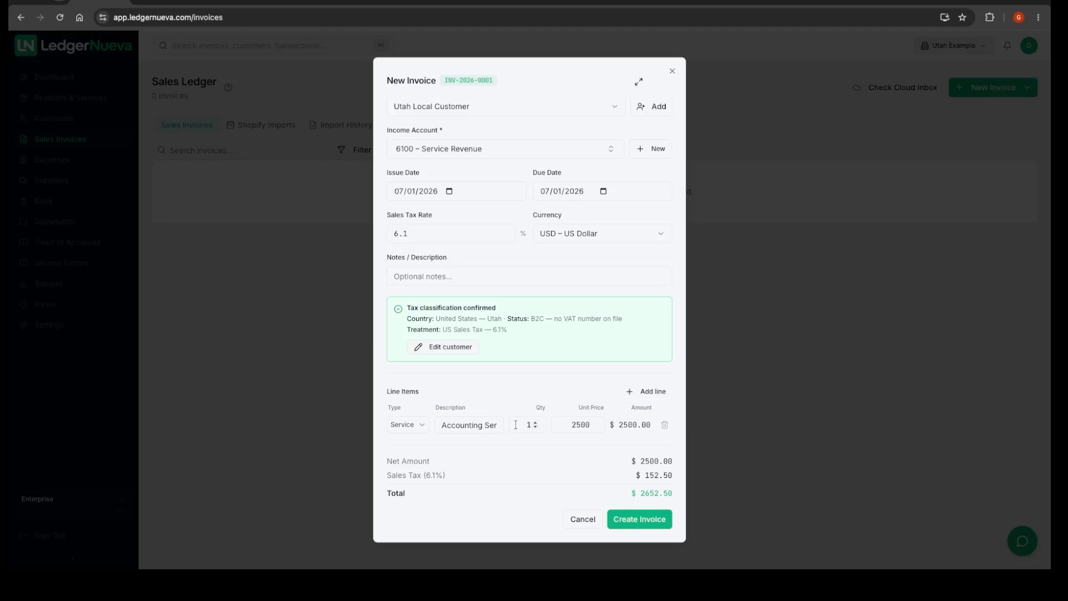
double_click(623, 424)
left_click(627, 435)
left_click(575, 424)
left_click(530, 425)
type("2")
left_click(535, 427)
left_click(535, 422)
left_click(535, 428)
left_click(569, 468)
Step: Recheck the invoice's income account, keeping 6100 – Service Revenue, and create the invoice
left_click(625, 523)
left_click(472, 175)
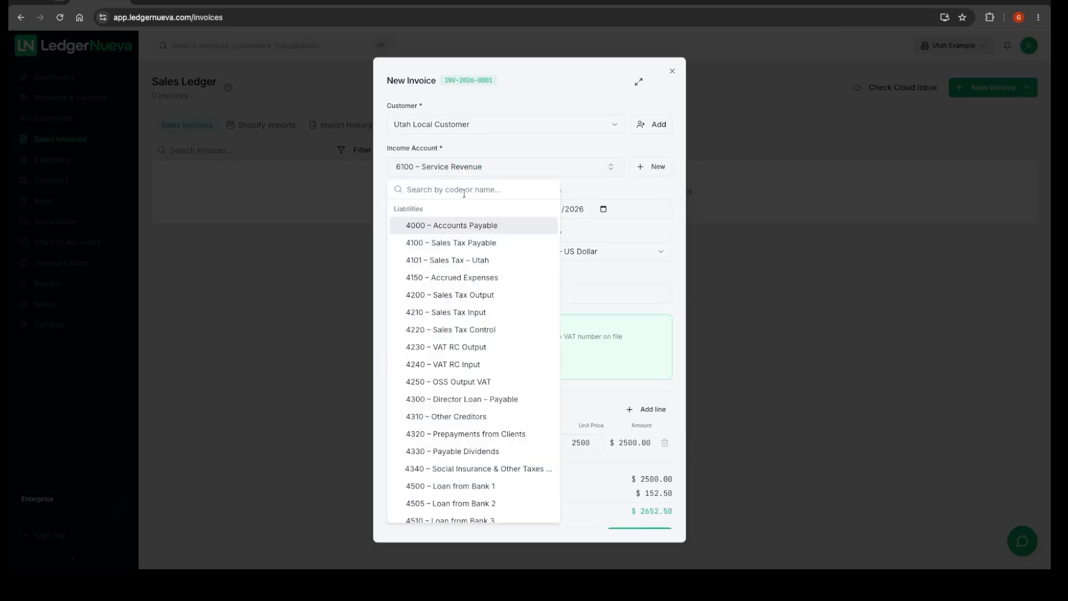
scroll(553, 265, "down", 1)
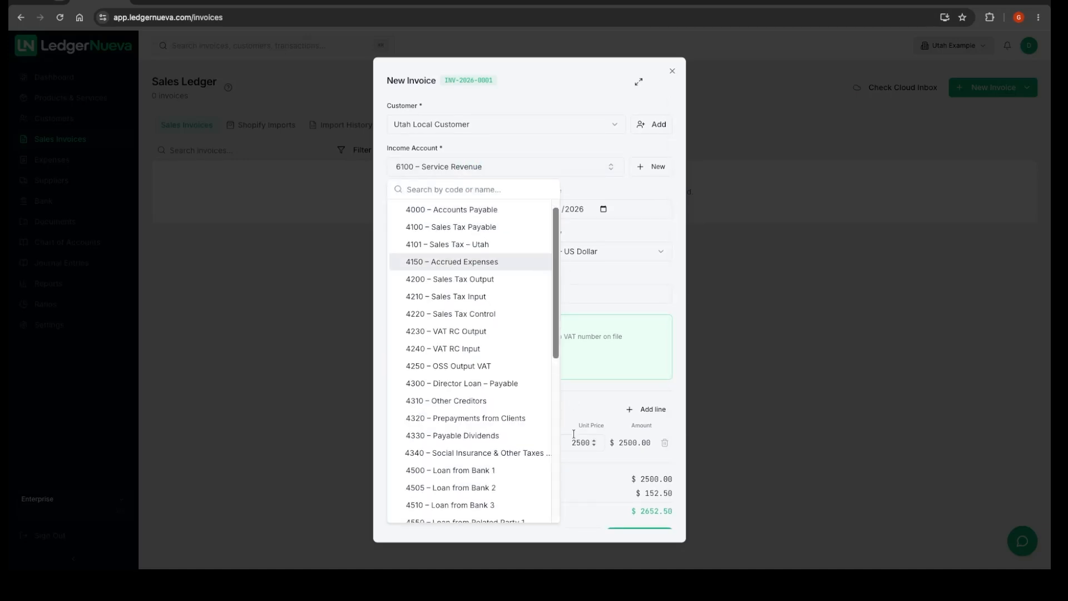
scroll(558, 497, "down", 5)
scroll(580, 504, "down", 1)
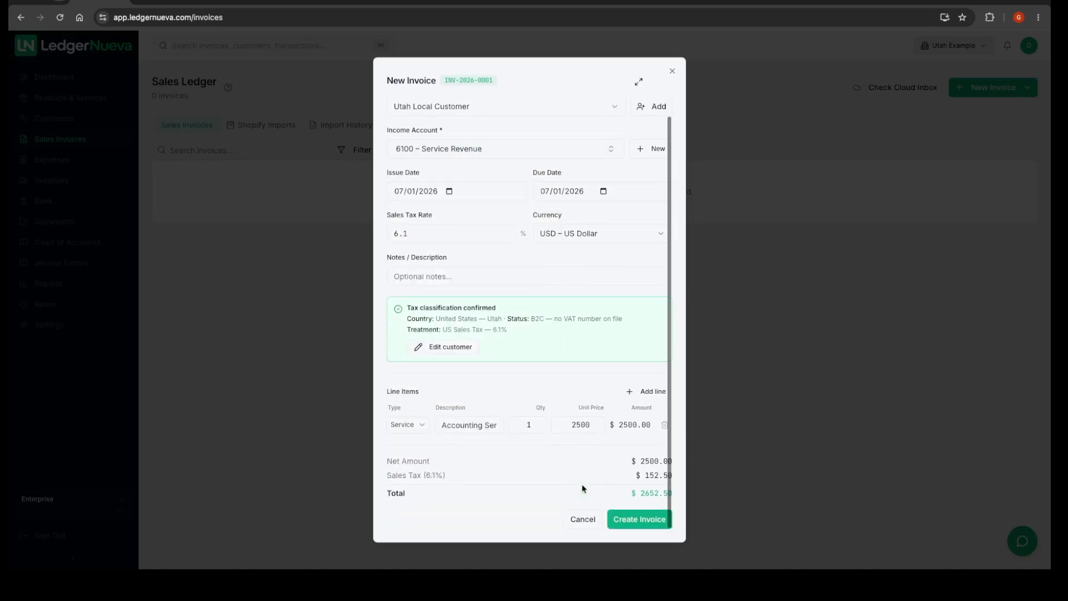
left_click(631, 521)
scroll(503, 474, "down", 1)
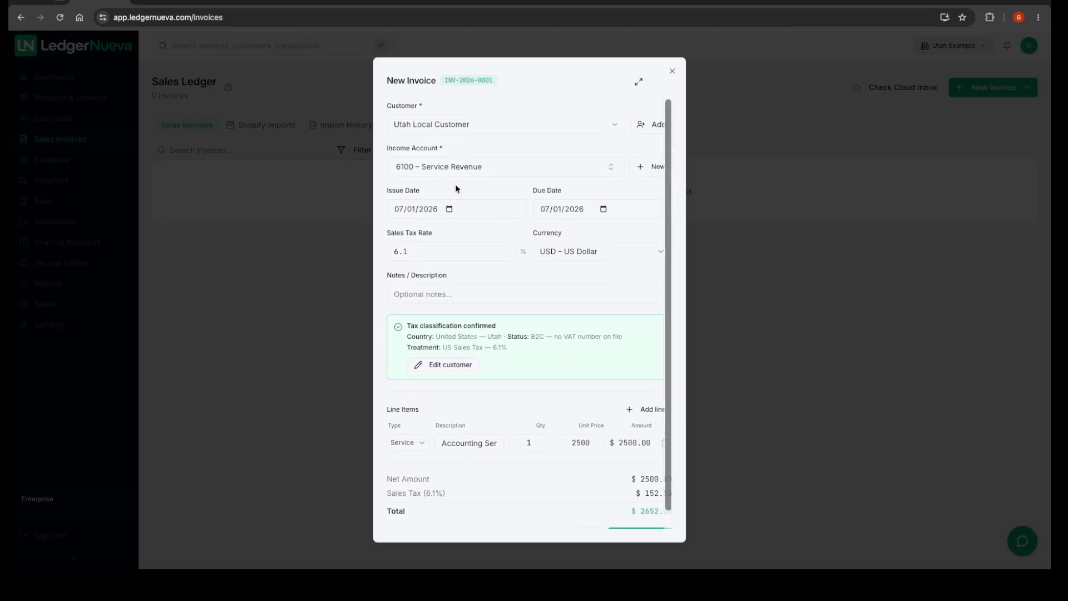
scroll(509, 489, "down", 1)
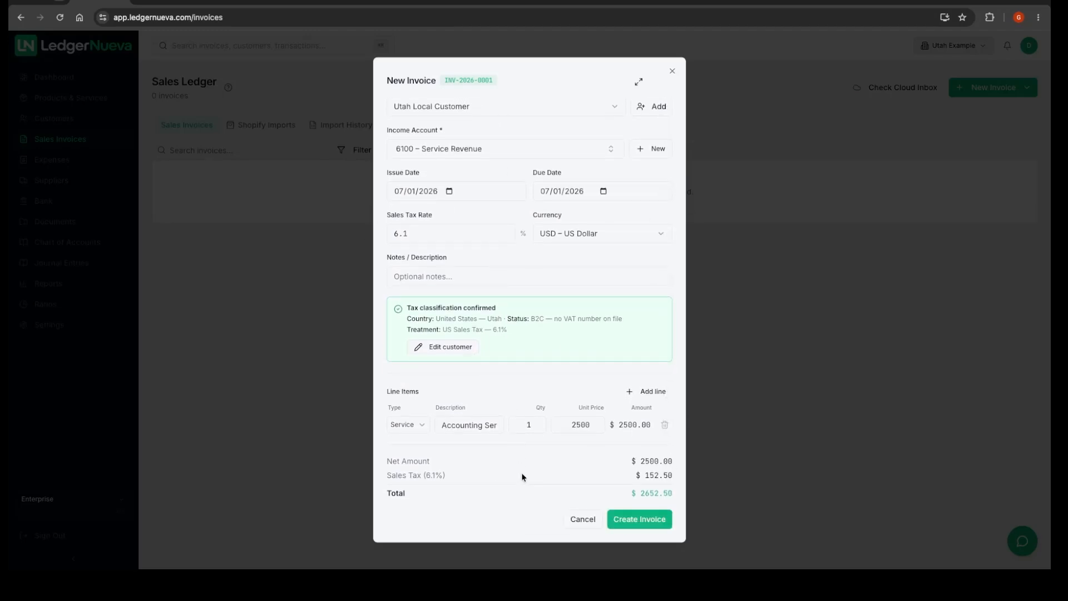
left_click(631, 521)
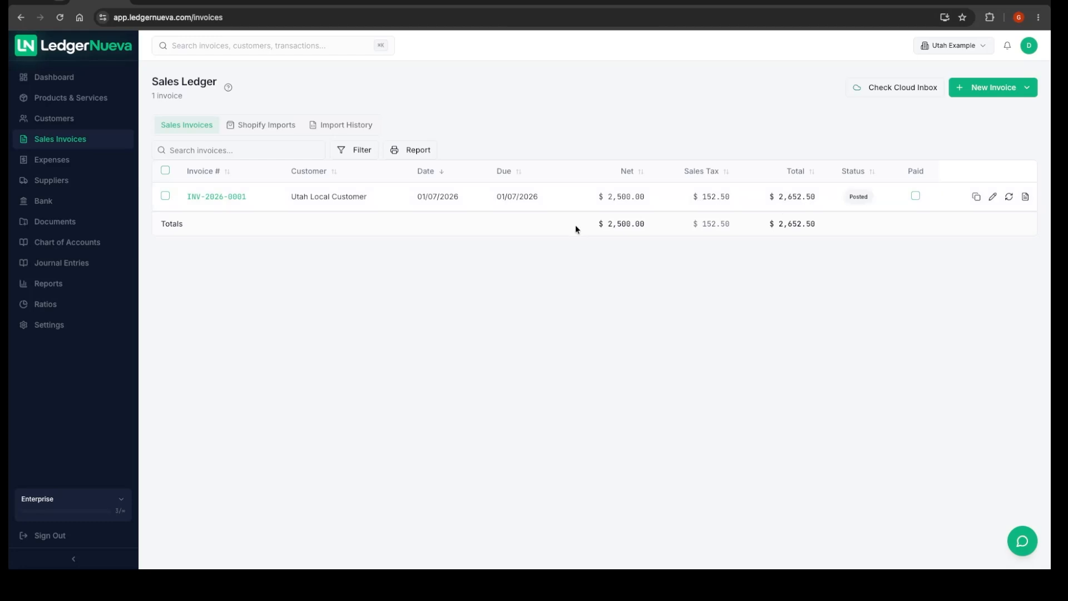
Step: Look up the new invoice's PDF in Documents and follow its record link back to the Sales Ledger
left_click(56, 223)
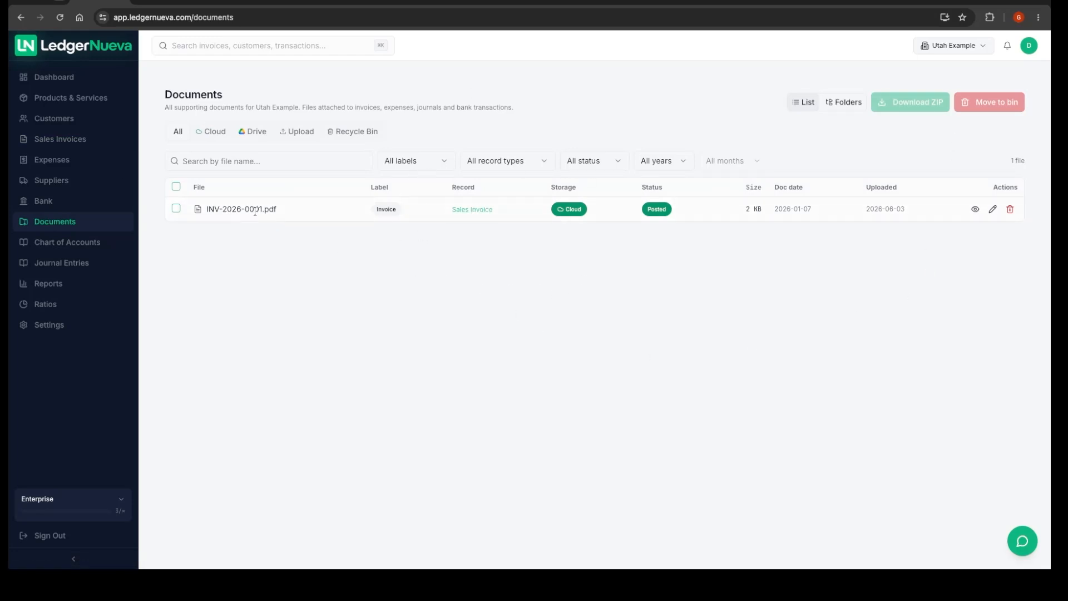
left_click(474, 210)
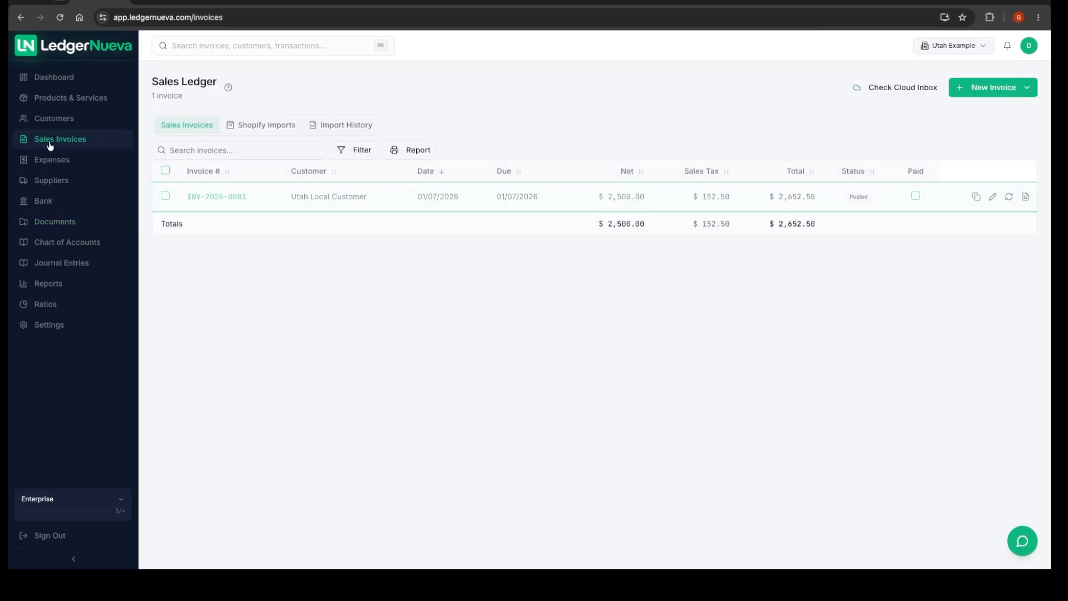
Step: Open the Utah Local Customer invoice's PDF from the ledger and examine its issuer, customer, line item and tax totals
left_click(216, 198)
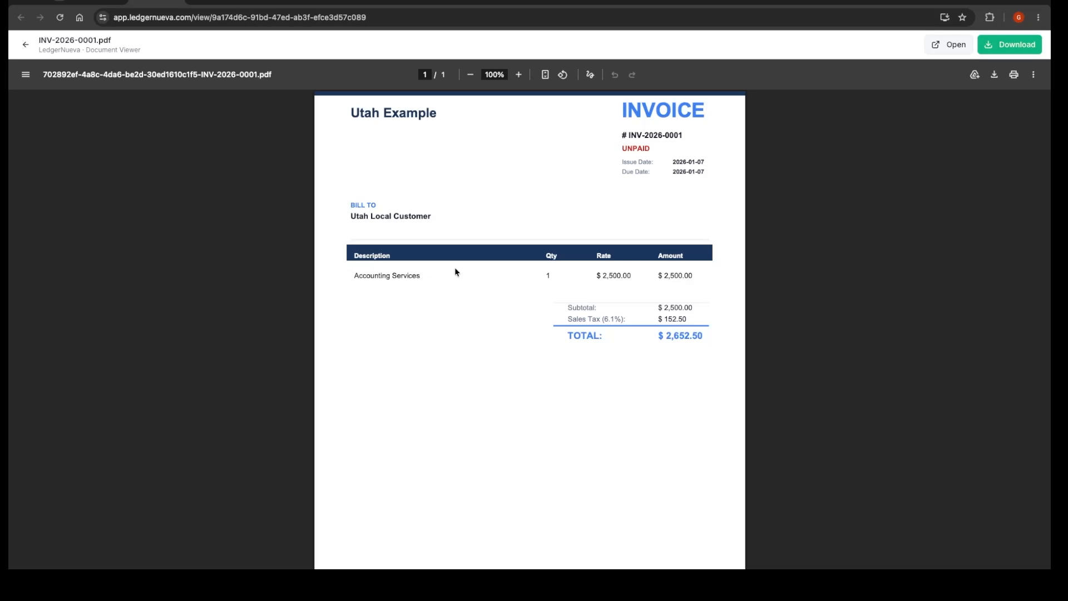
scroll(455, 269, "down", 3)
scroll(455, 269, "up", 3)
scroll(455, 272, "down", 3)
scroll(455, 272, "up", 3)
scroll(443, 256, "down", 3)
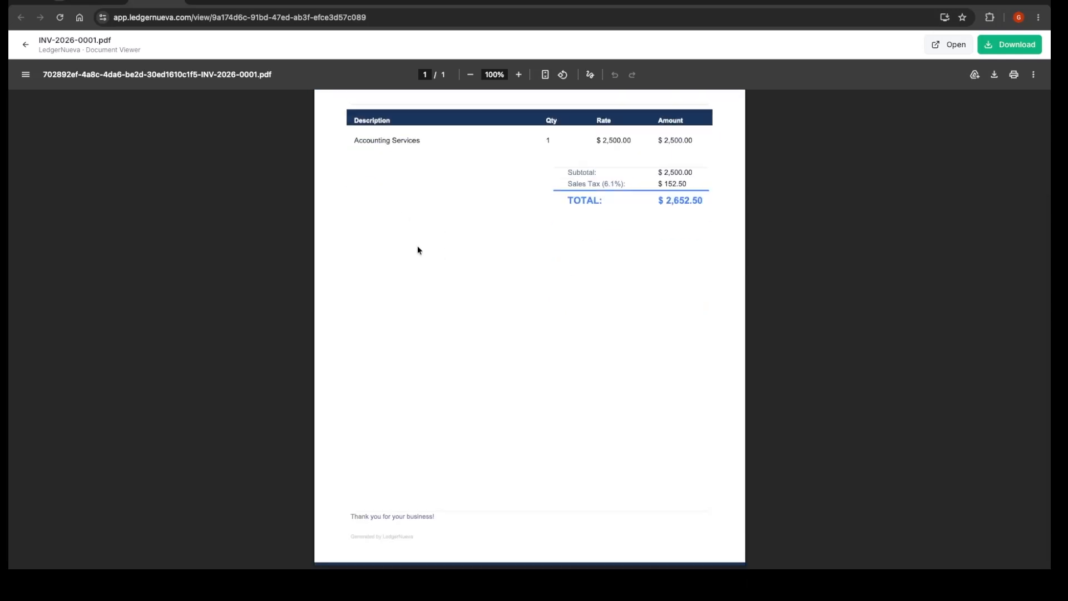
scroll(417, 250, "up", 3)
left_click_drag(347, 112, 462, 117)
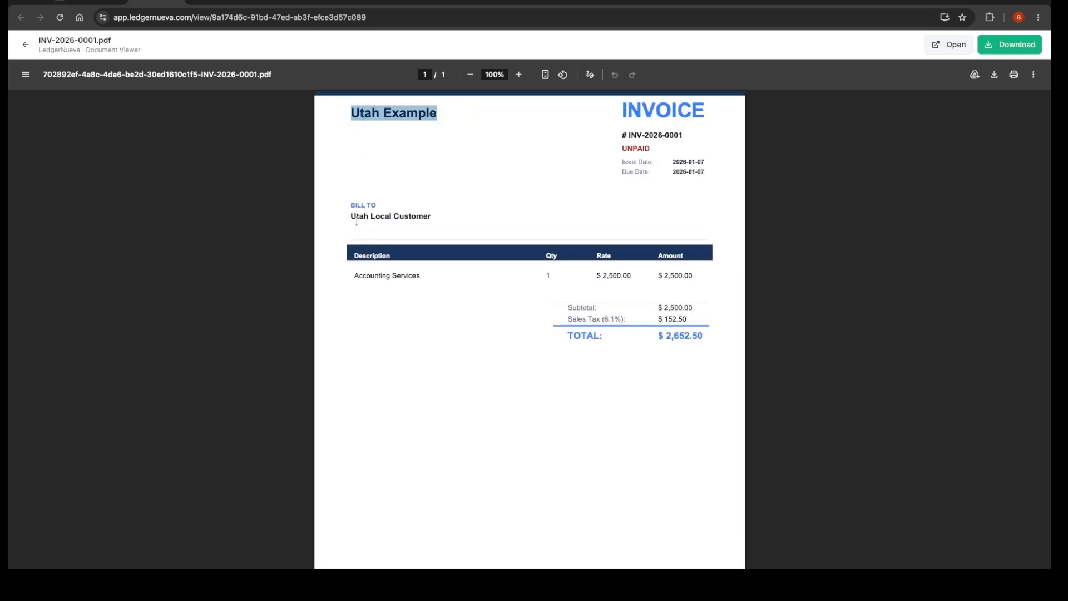
Step: Examine the invoice PDF's bill-to customer, Accounting Services line, sales tax, total and payment status
left_click_drag(351, 218, 430, 219)
left_click(417, 310)
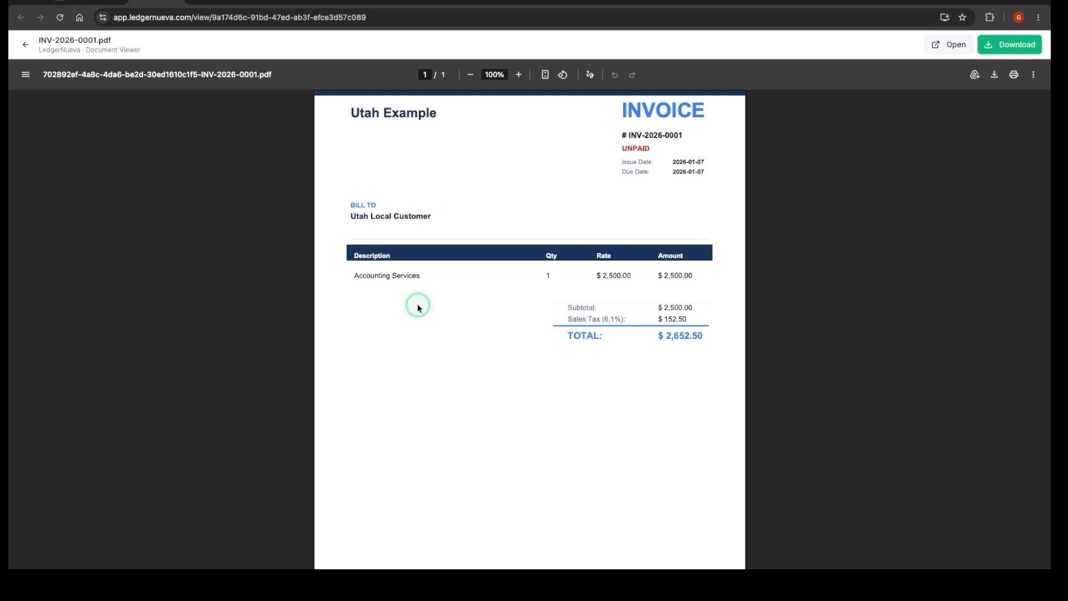
left_click_drag(370, 275, 705, 338)
left_click(682, 287)
left_click(625, 398)
left_click(659, 230)
left_click_drag(654, 147, 611, 149)
left_click(565, 178)
Step: Return to the Sales Ledger and view the invoice's Mark as Paid options, leaving without recording a payment
left_click(177, 2)
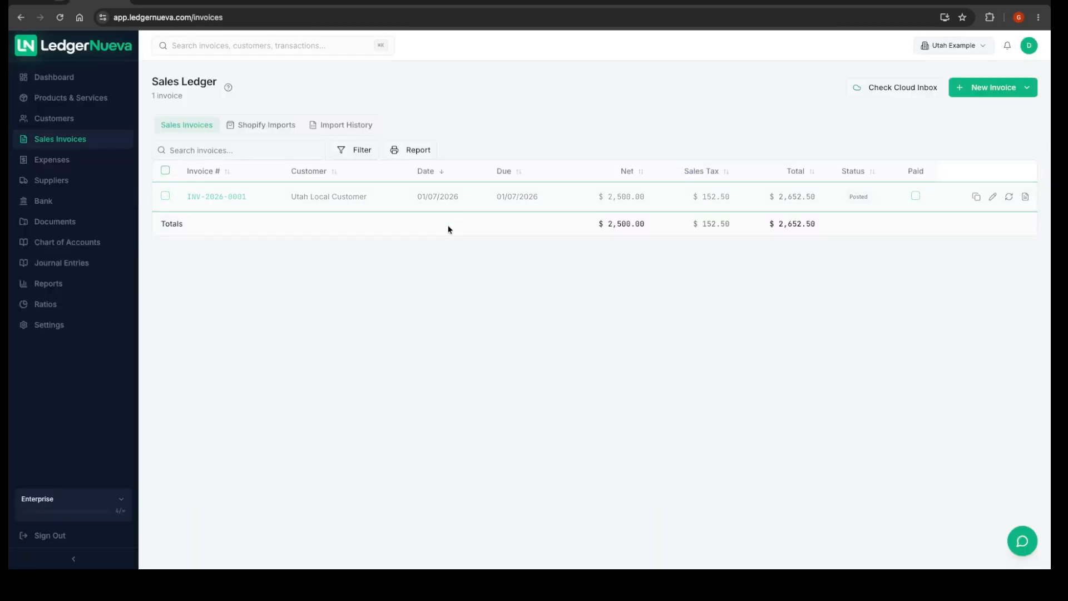
left_click(915, 196)
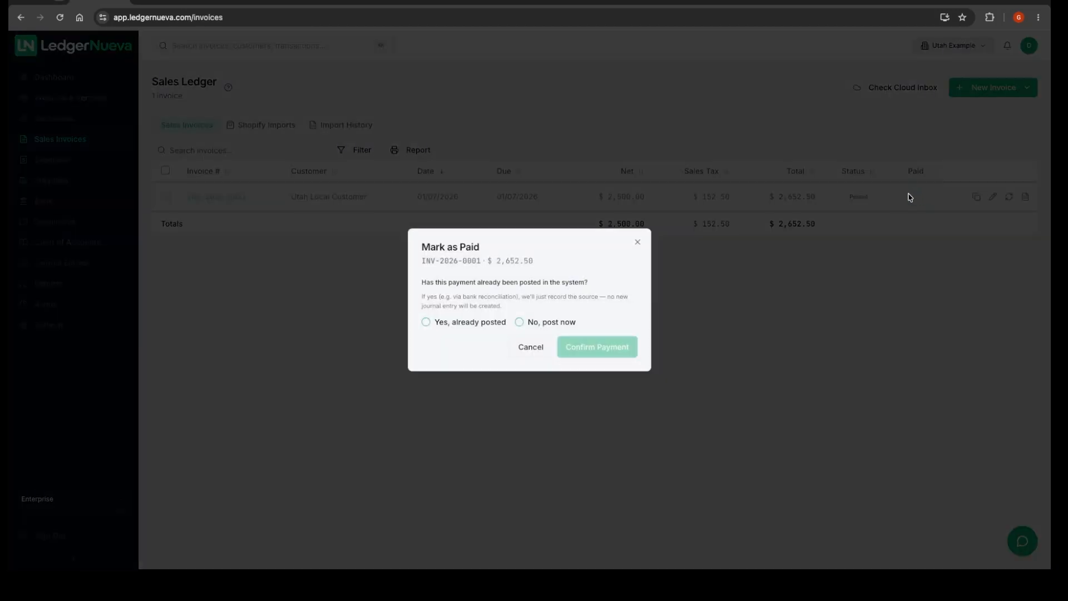
left_click(638, 243)
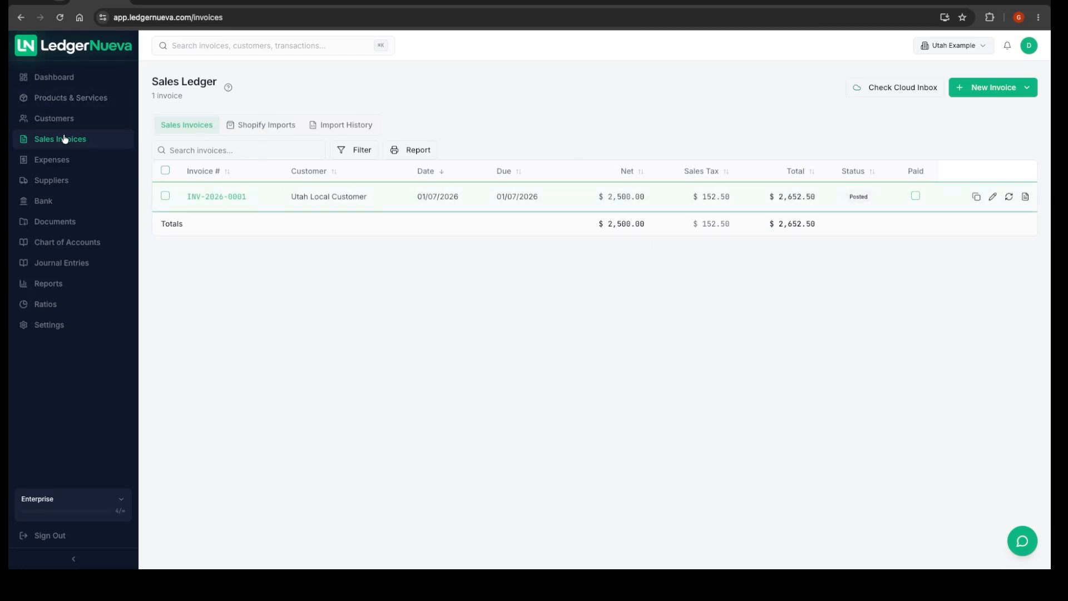
Step: Check Utah Local Customer's outstanding balance in the customer list
left_click(50, 120)
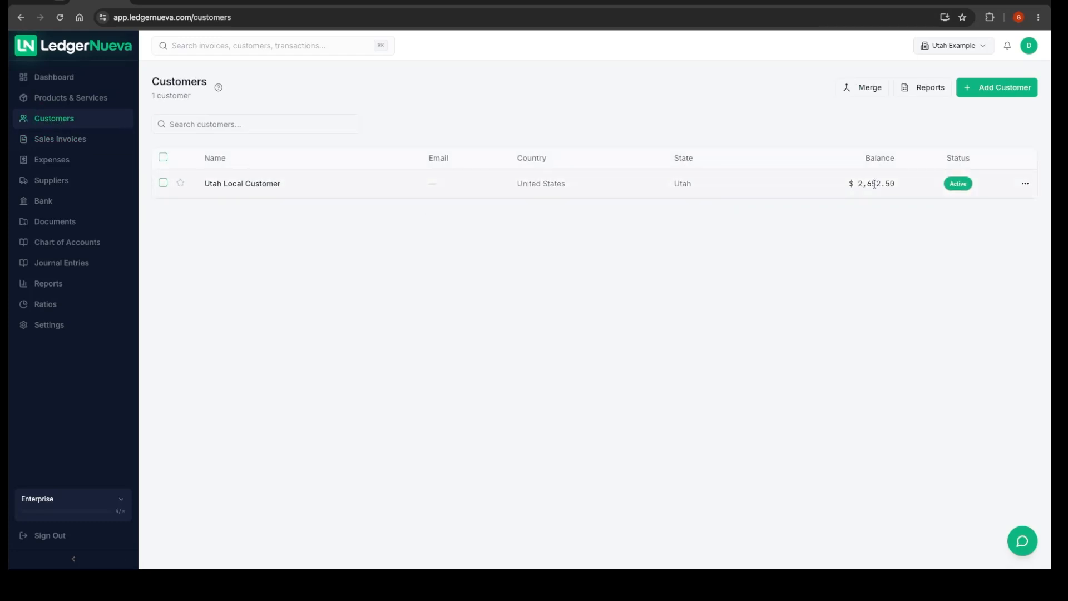
double_click(870, 184)
left_click(841, 208)
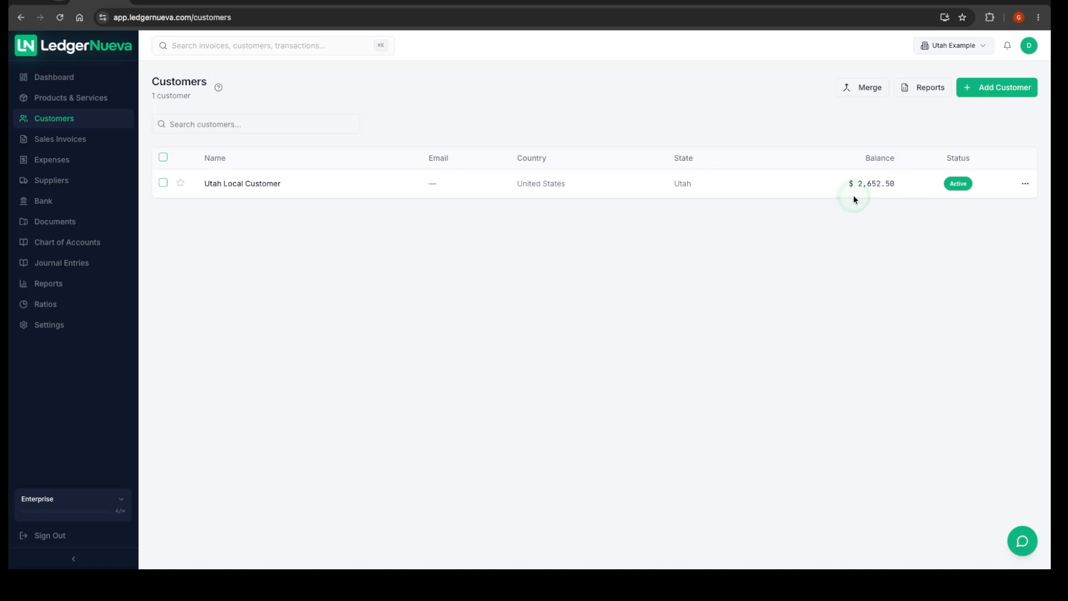
double_click(880, 183)
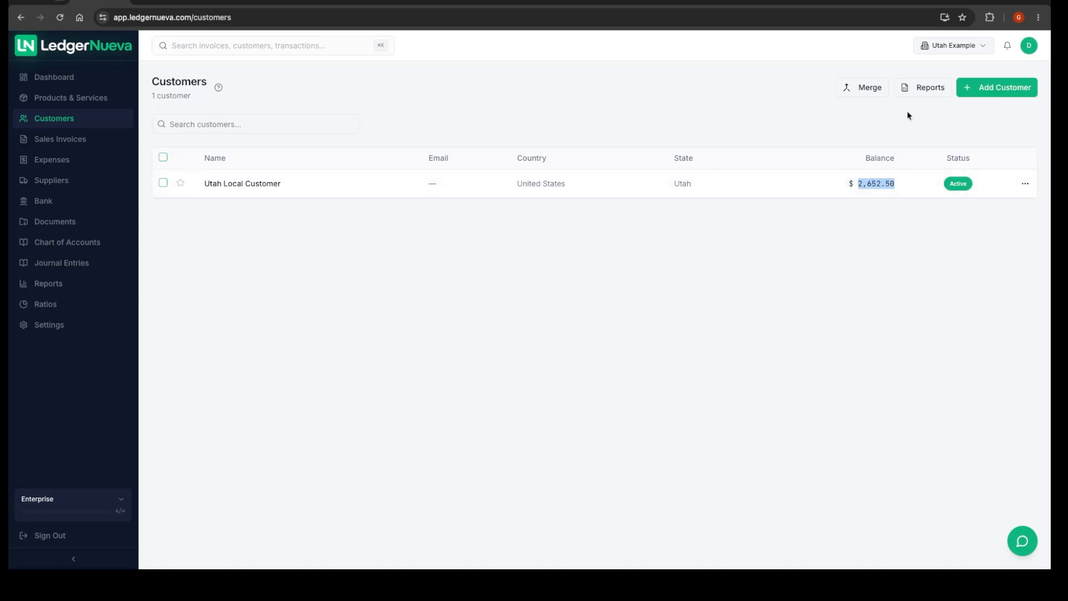
Step: Preview the customer statements for all customers, inspect the invoice entry's description and debit, and close the preview
left_click(921, 89)
left_click(897, 127)
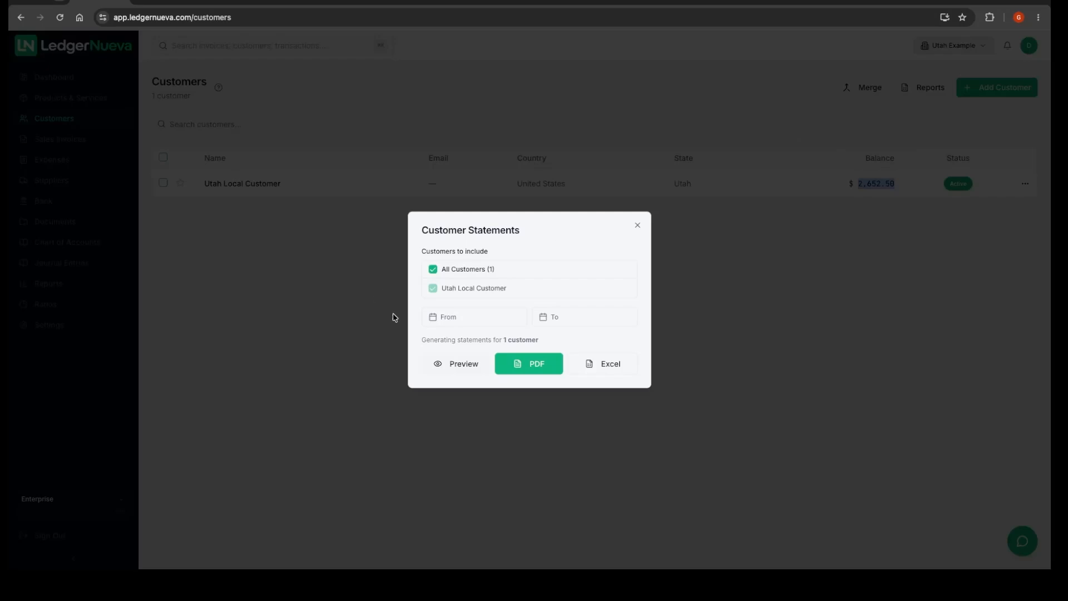
left_click(460, 365)
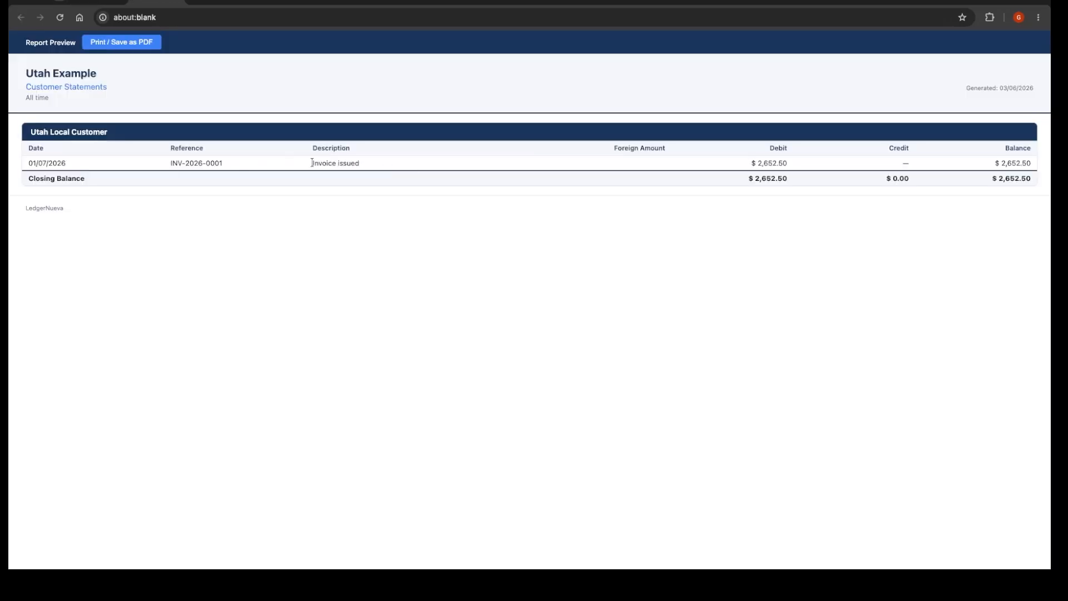
left_click_drag(312, 163, 373, 165)
left_click_drag(748, 164, 787, 163)
left_click(178, 3)
Step: Expand the sales invoice's journal entry and examine its Accounts Receivable debit and its Service Revenue and Sales Tax – Utah credits
left_click(61, 262)
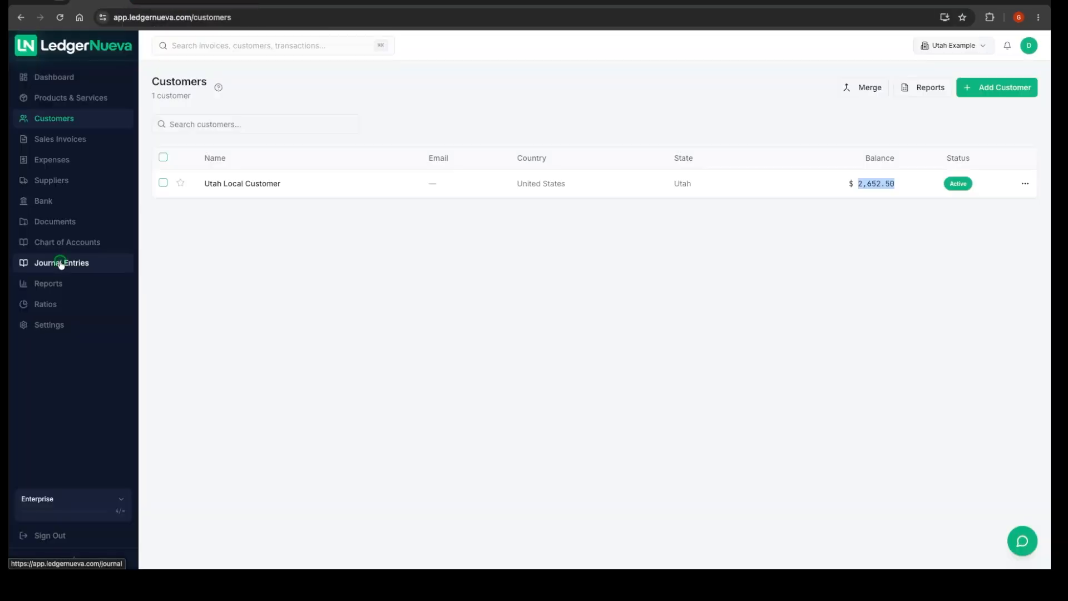
left_click(61, 263)
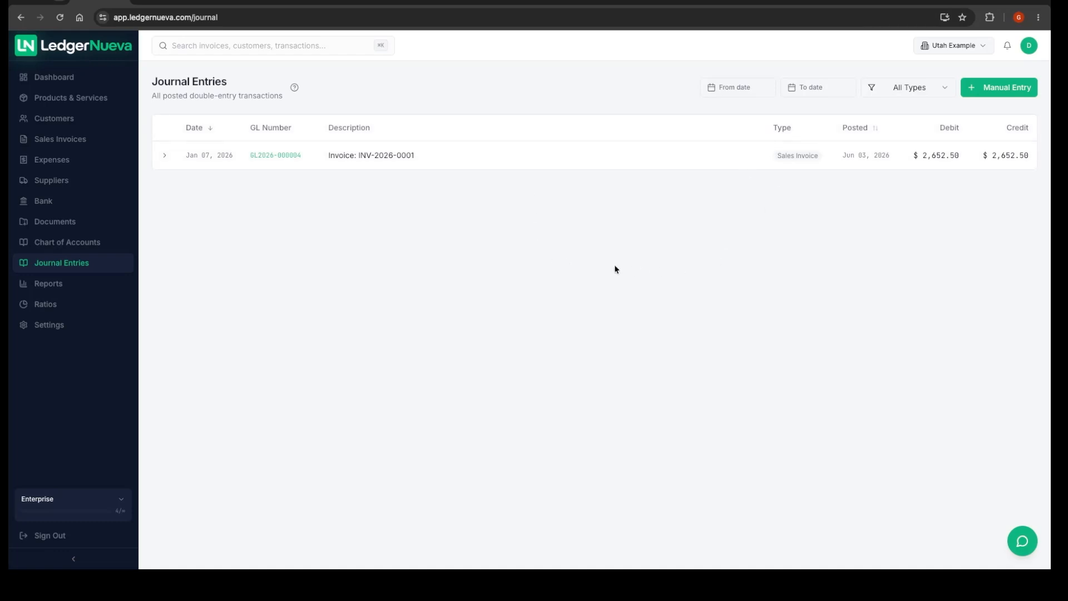
left_click(165, 157)
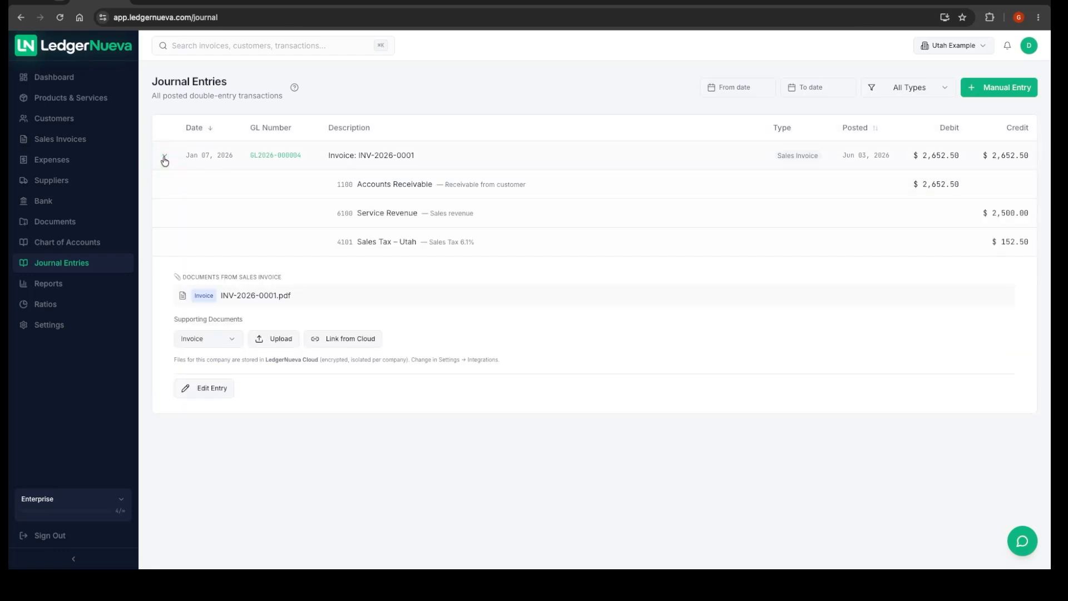
left_click(165, 159)
left_click(167, 159)
left_click_drag(961, 183, 913, 185)
double_click(1008, 213)
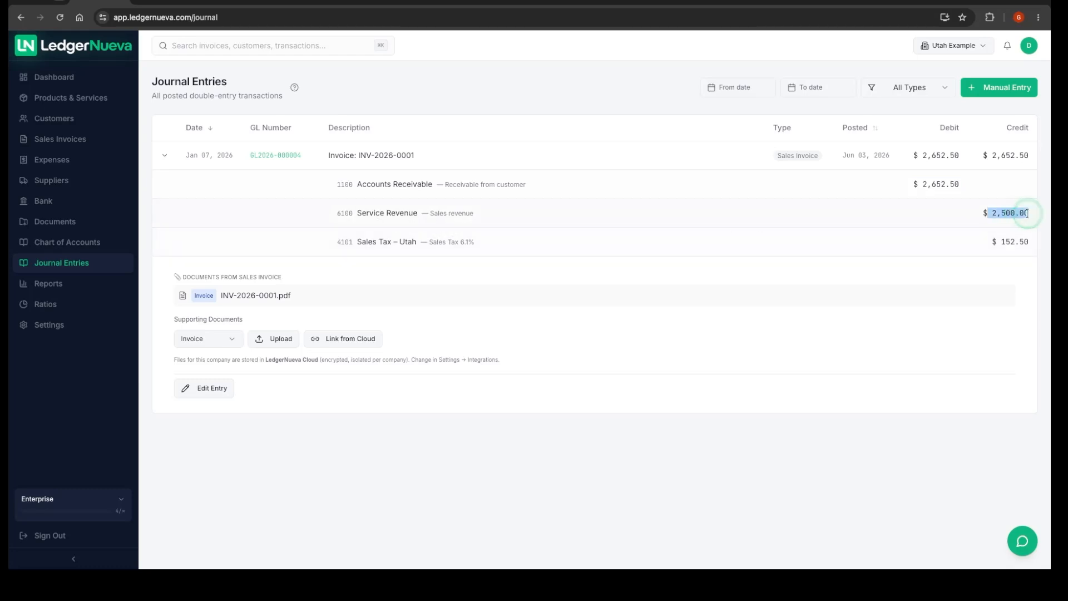
left_click_drag(990, 250, 1036, 245)
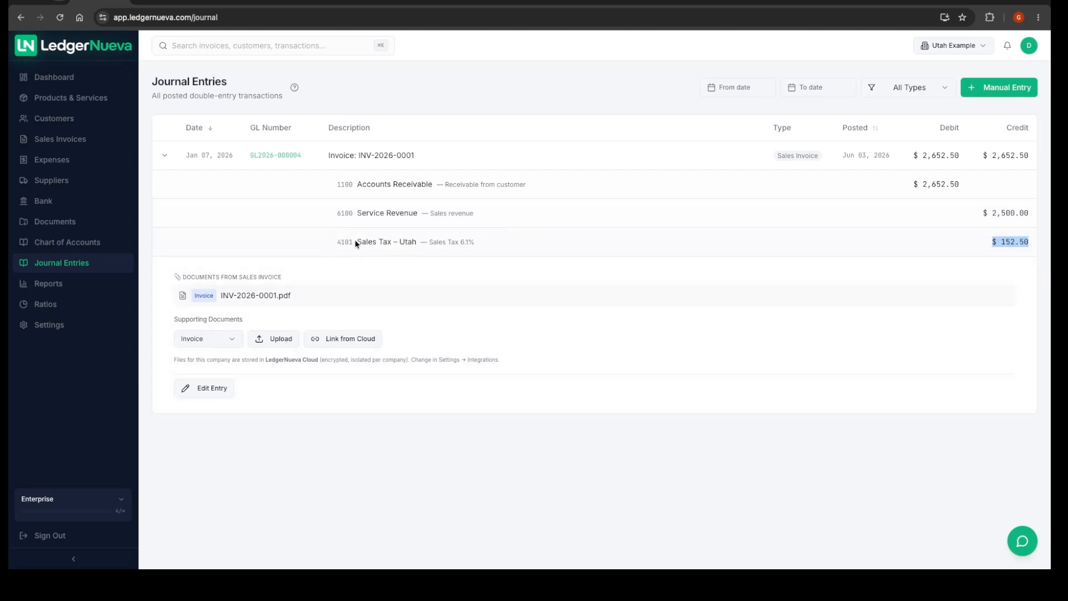
left_click_drag(357, 243, 415, 243)
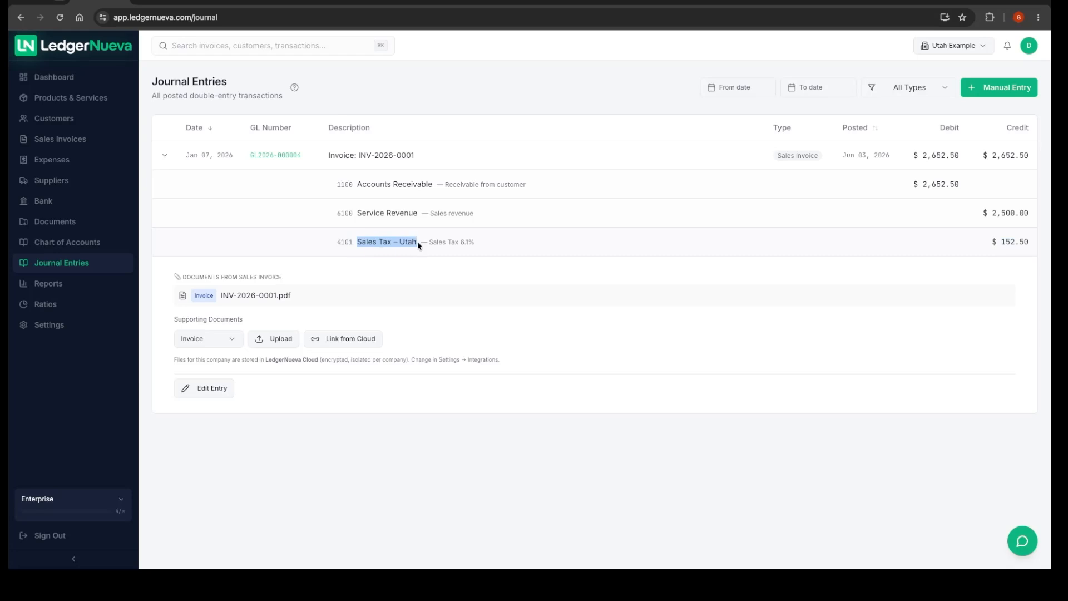
left_click(493, 242)
Step: Review the Trial Balance report's amounts for Accounts Receivable, Sales Tax – Utah and Service Revenue
left_click(61, 288)
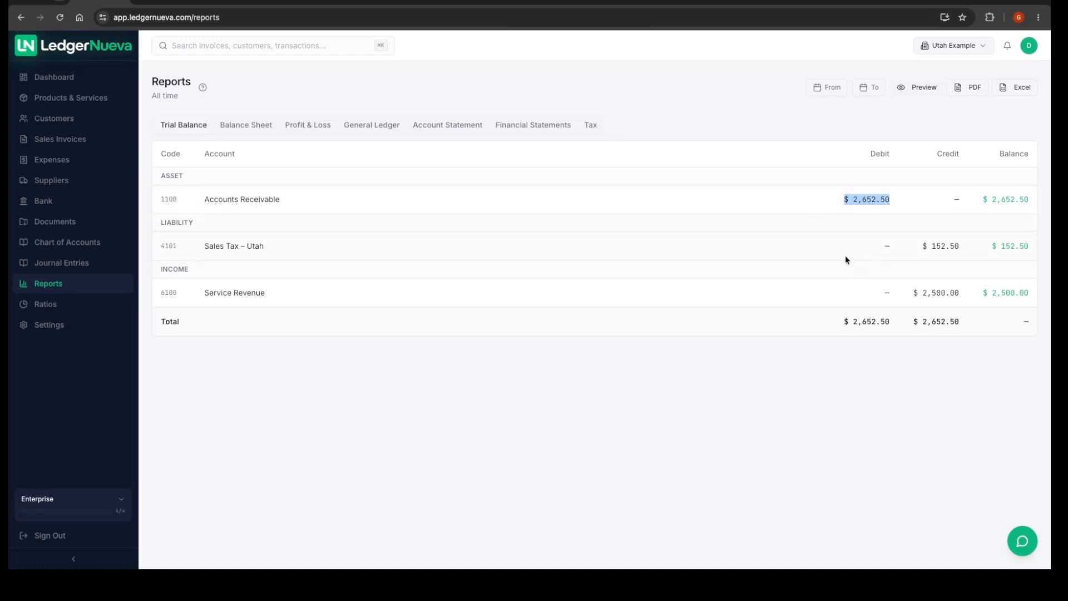
triple_click(942, 246)
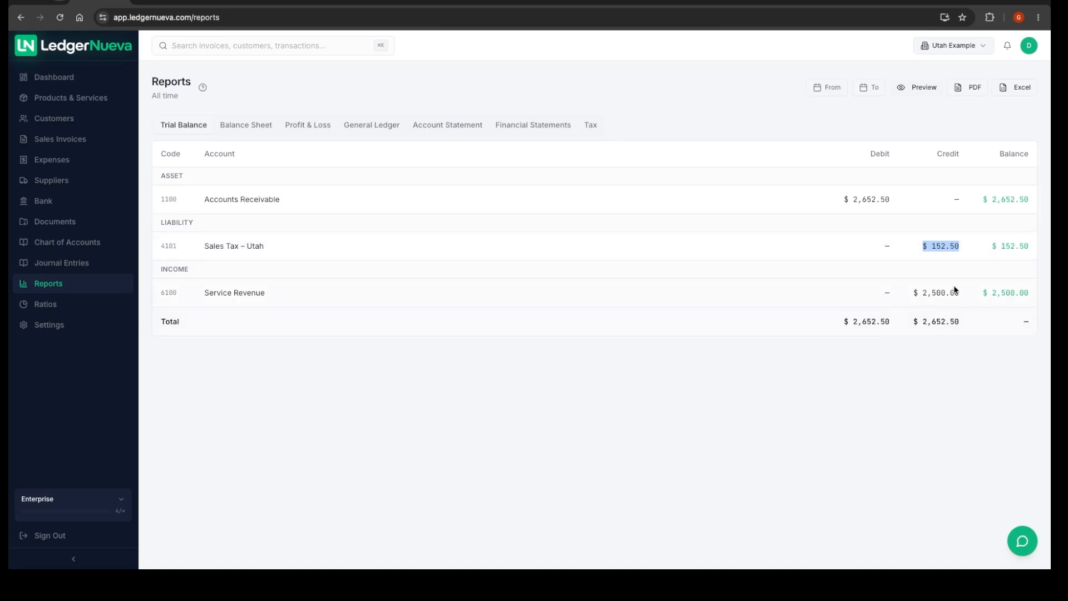
left_click_drag(955, 292, 905, 295)
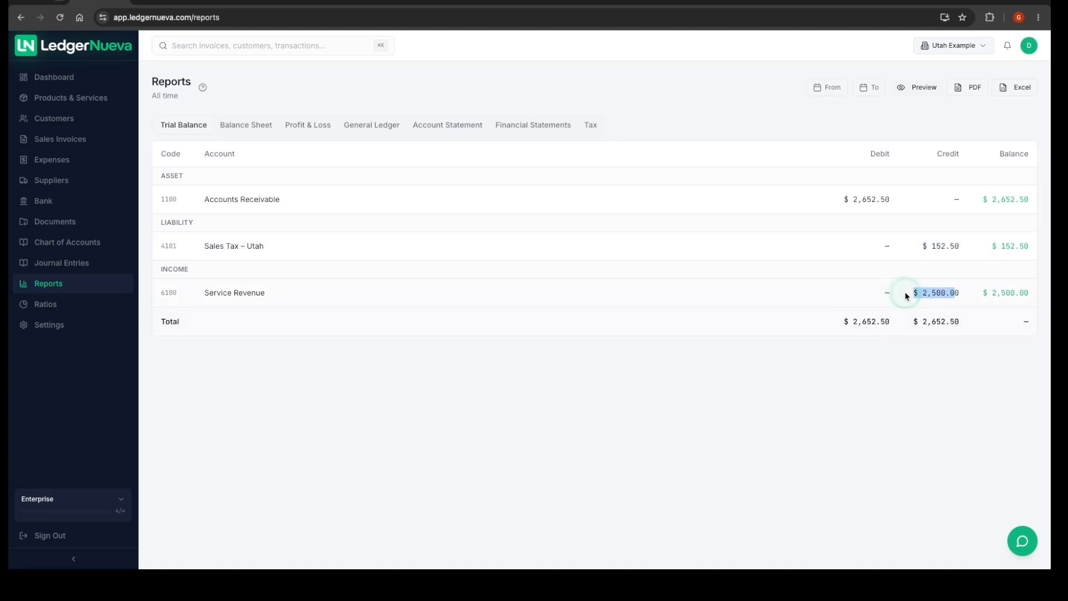
Step: Look through the Balance Sheet, Profit & Loss and General Ledger reports
left_click(257, 127)
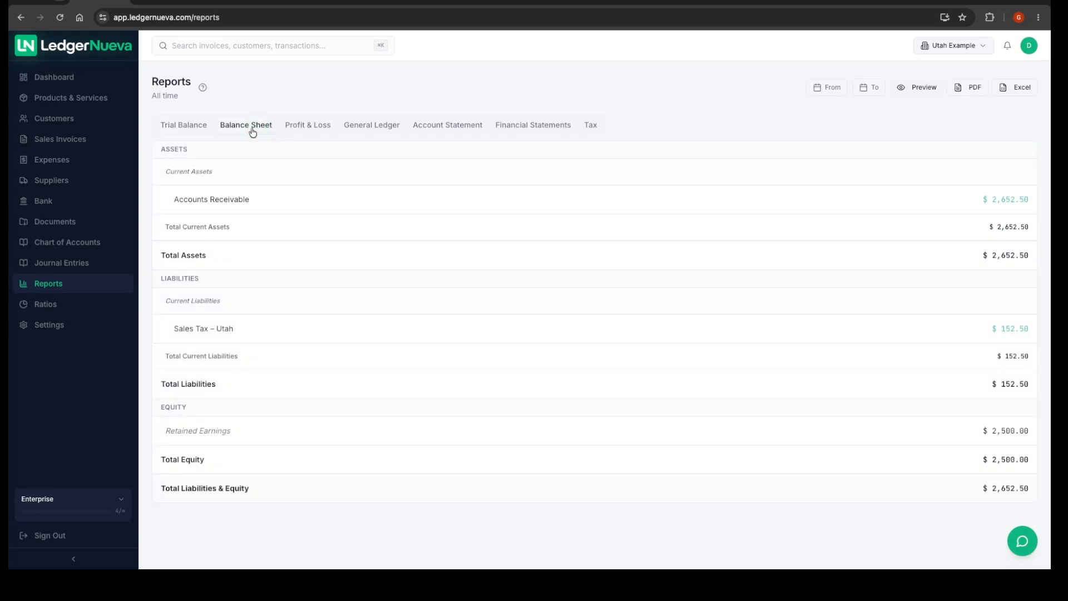
left_click(322, 128)
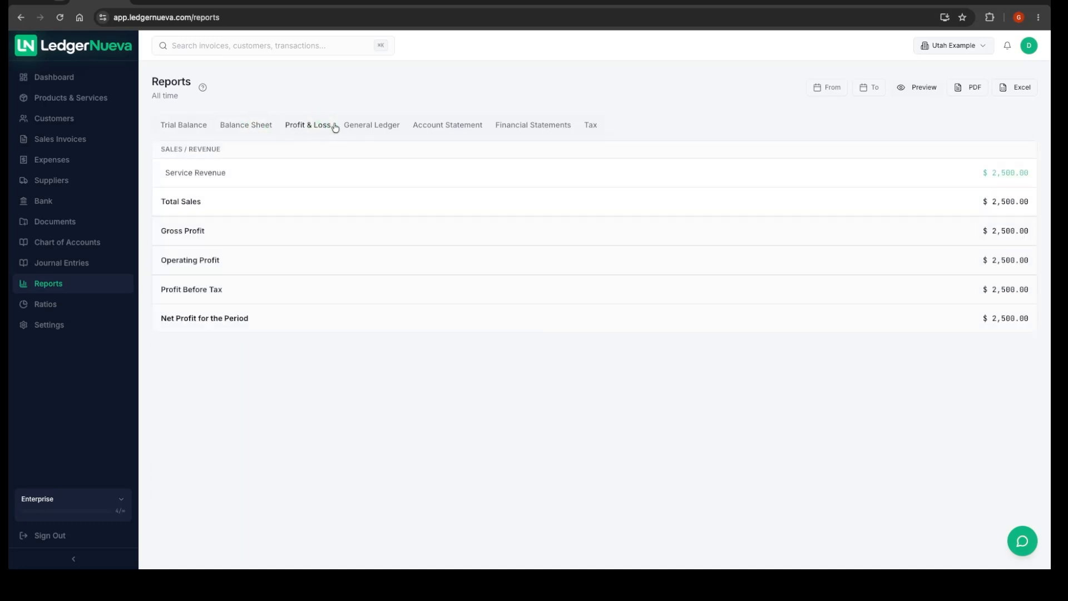
left_click(370, 125)
Step: Show the single-account statement for 6100 – Service Revenue
left_click(436, 127)
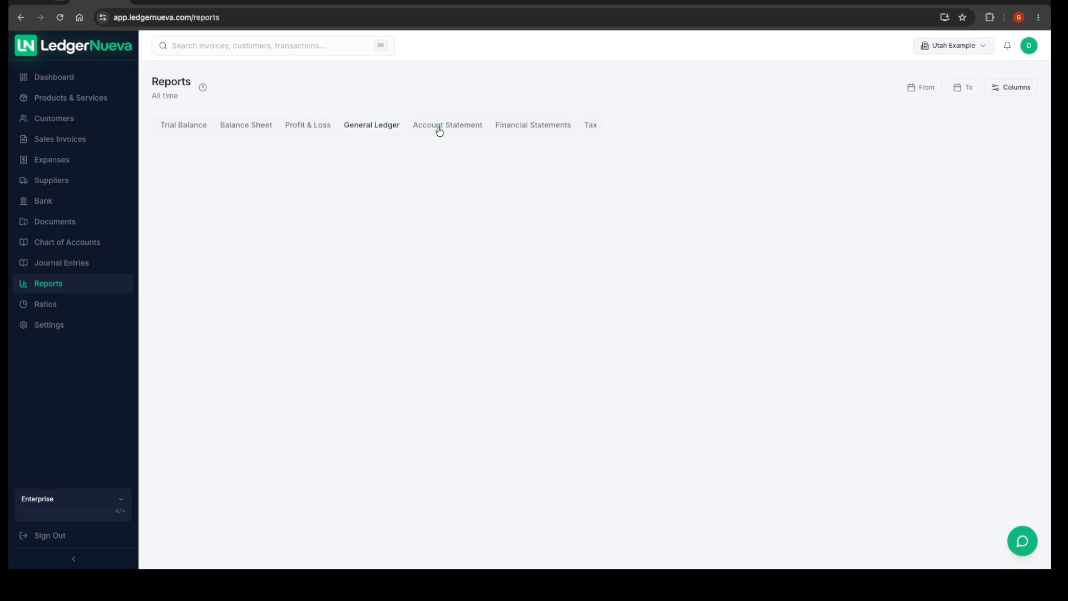
left_click(365, 166)
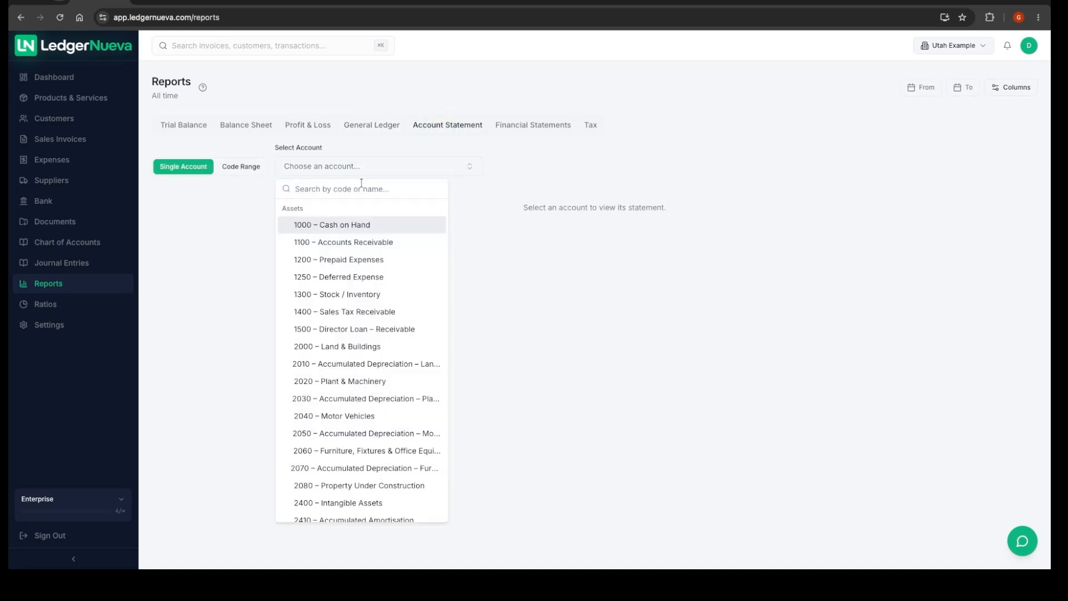
type("6")
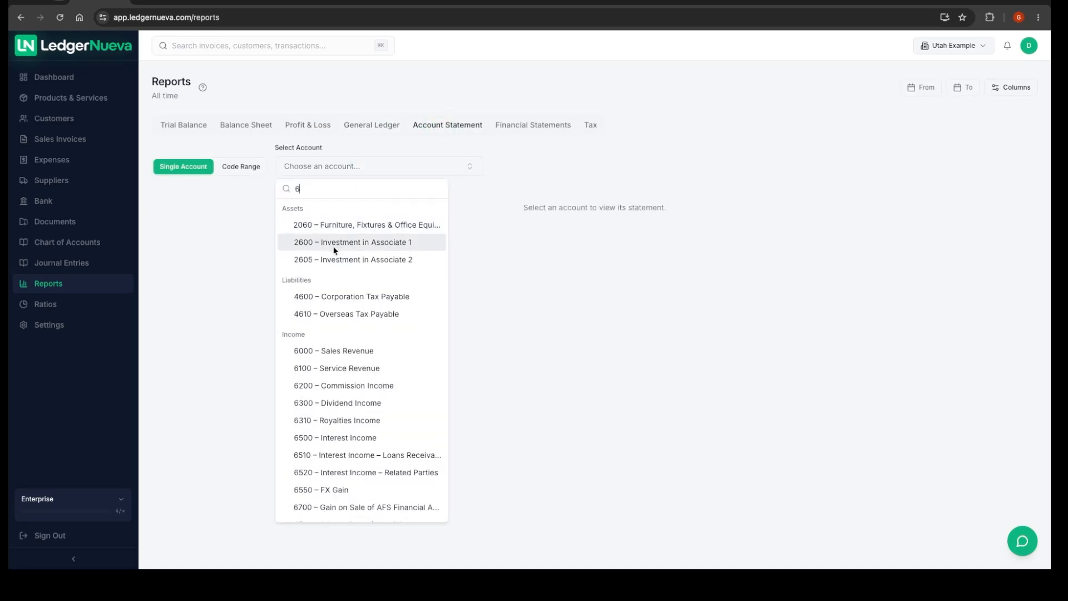
left_click(339, 368)
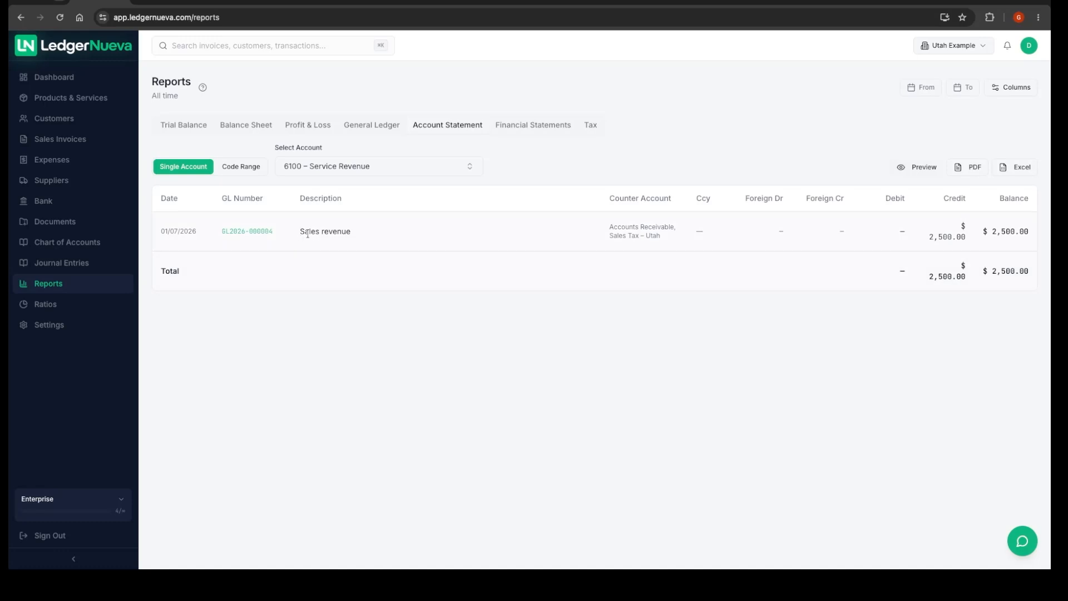
Step: Preview the full Financial Statements pack as a PDF and read it from the cover through the closing notes
left_click(523, 125)
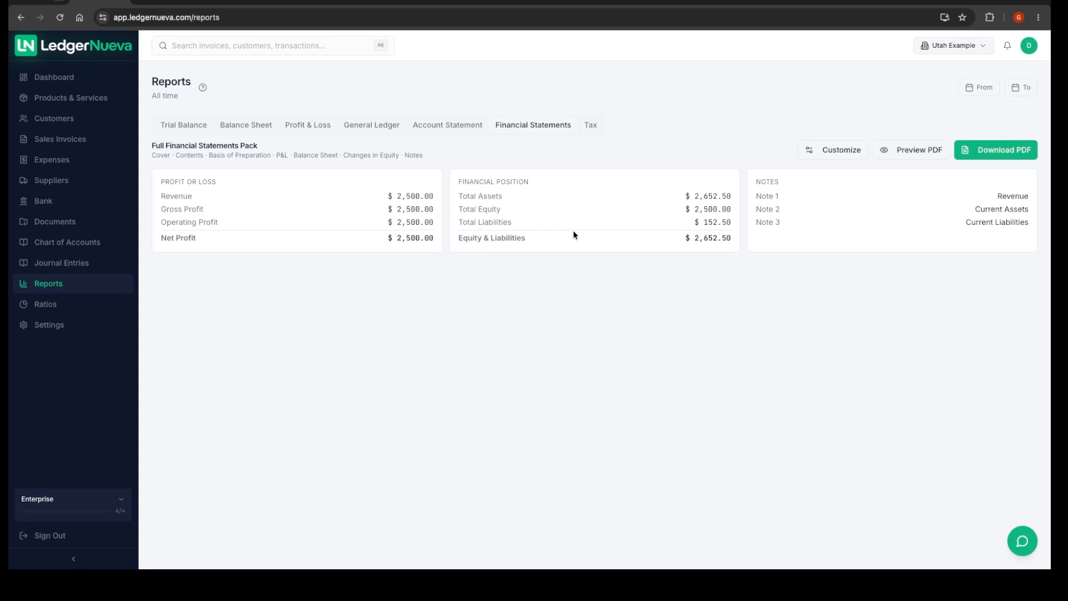
left_click(915, 149)
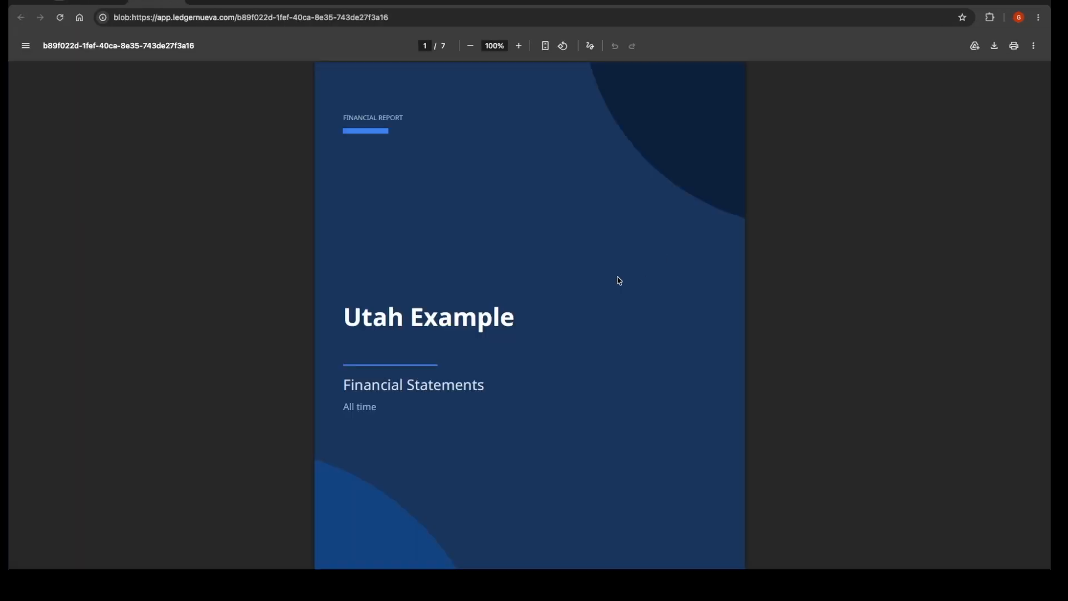
scroll(503, 312, "down", 15)
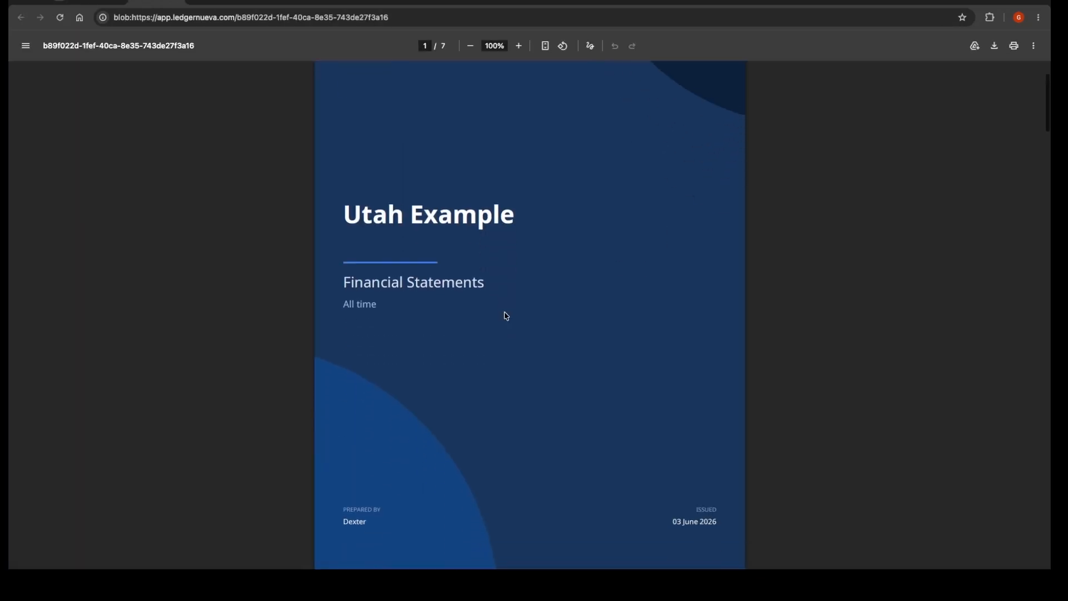
scroll(504, 315, "down", 20)
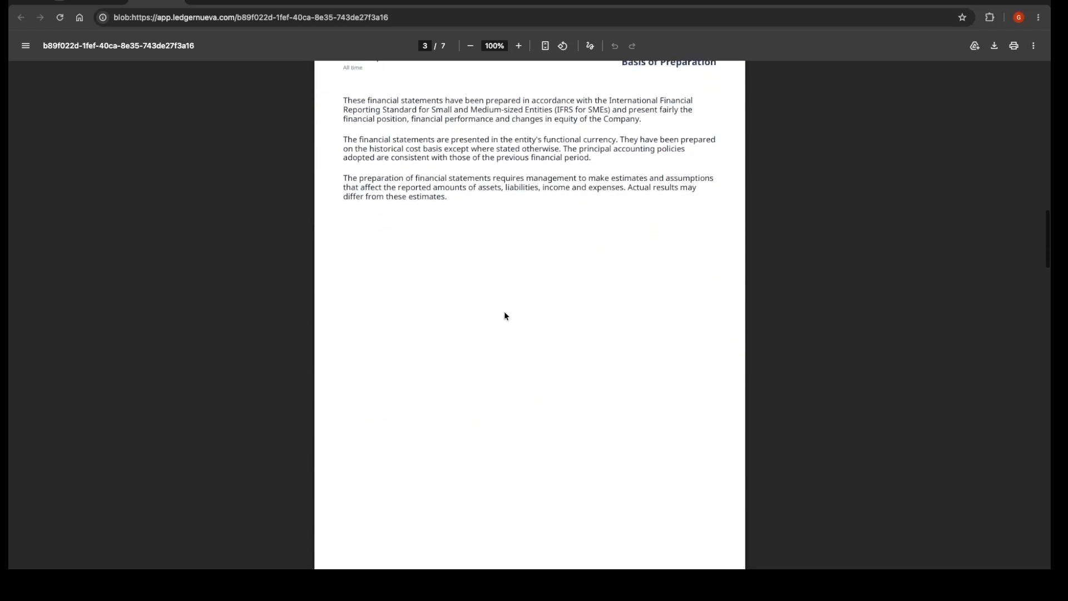
scroll(505, 316, "down", 10)
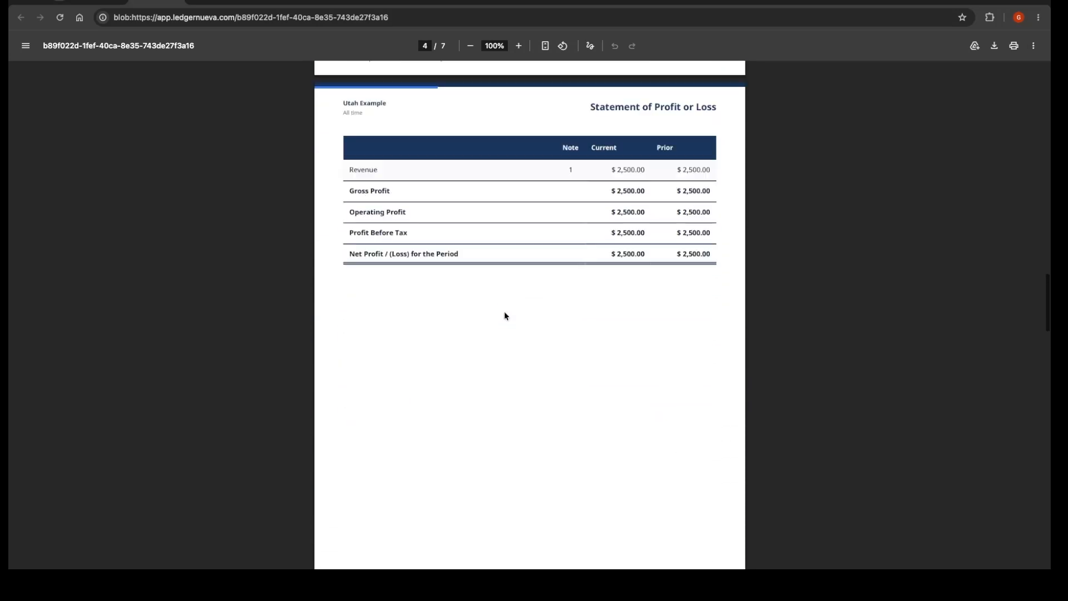
scroll(505, 315, "down", 3)
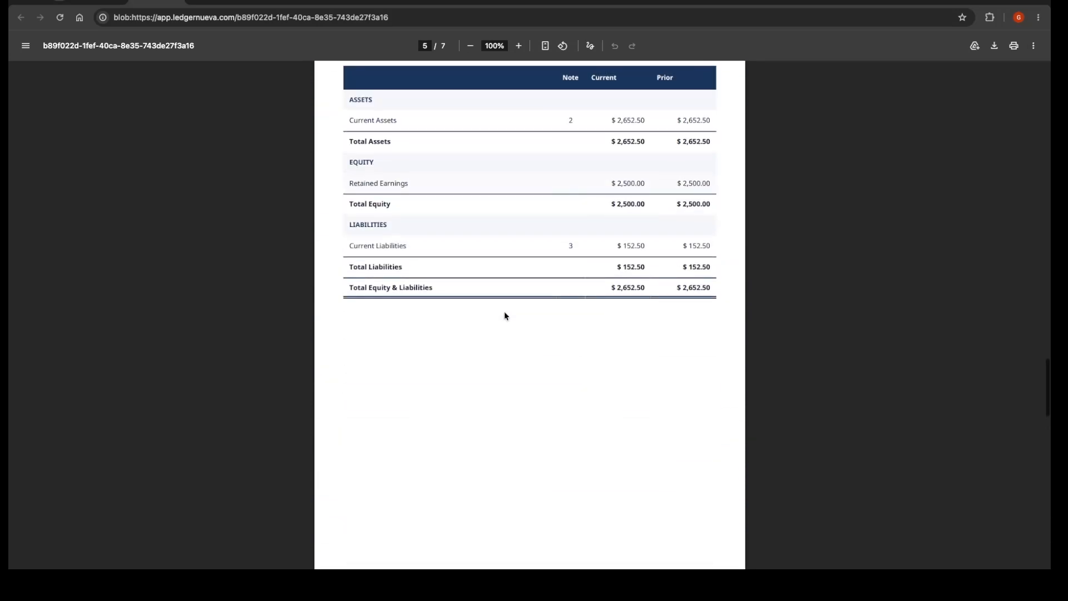
scroll(506, 304, "down", 15)
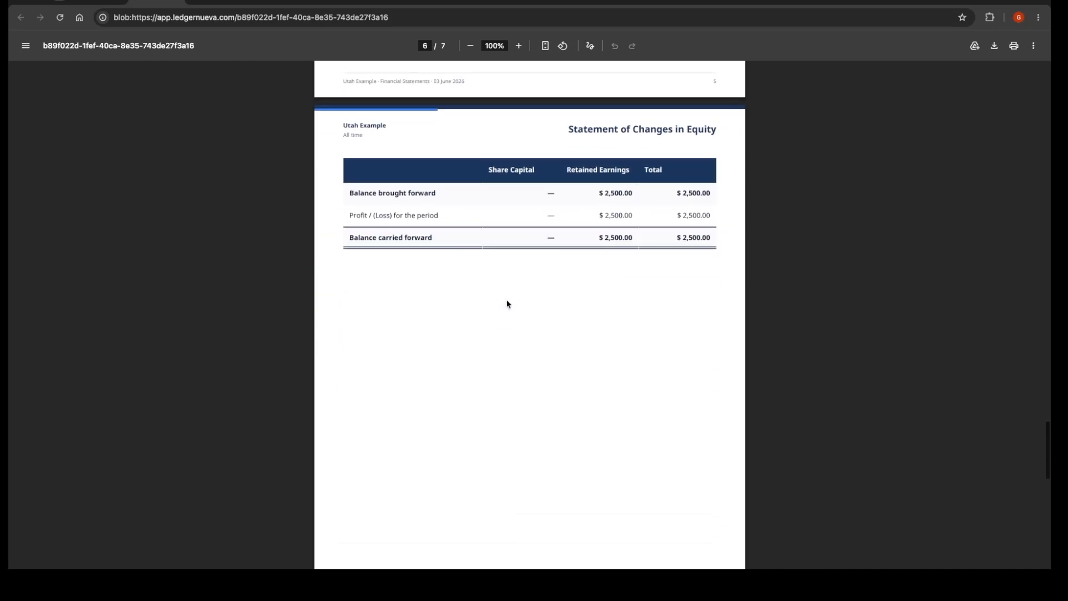
scroll(506, 304, "down", 5)
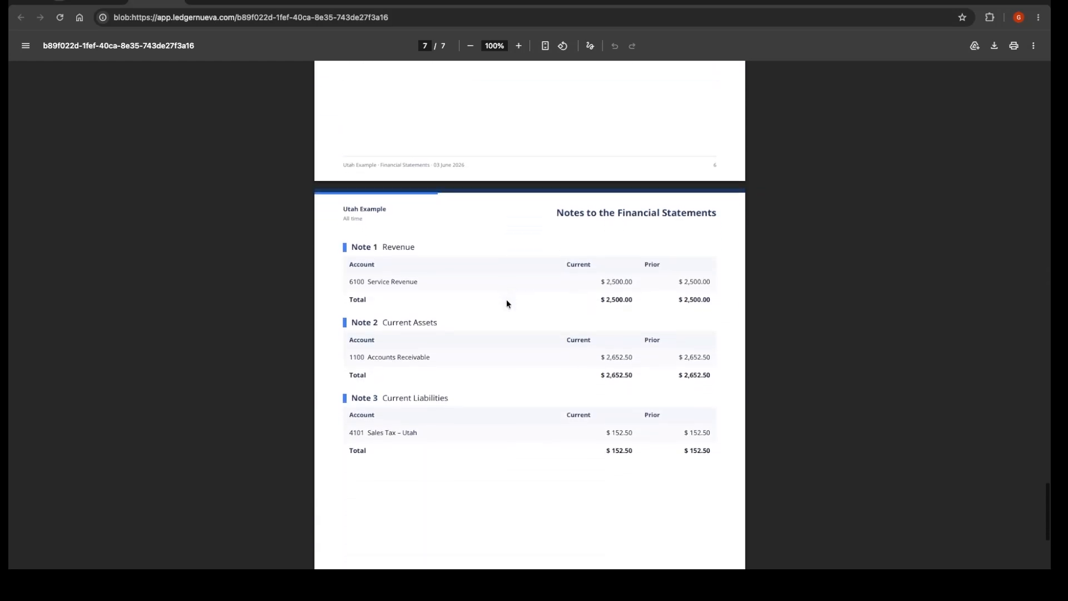
scroll(551, 249, "down", 1)
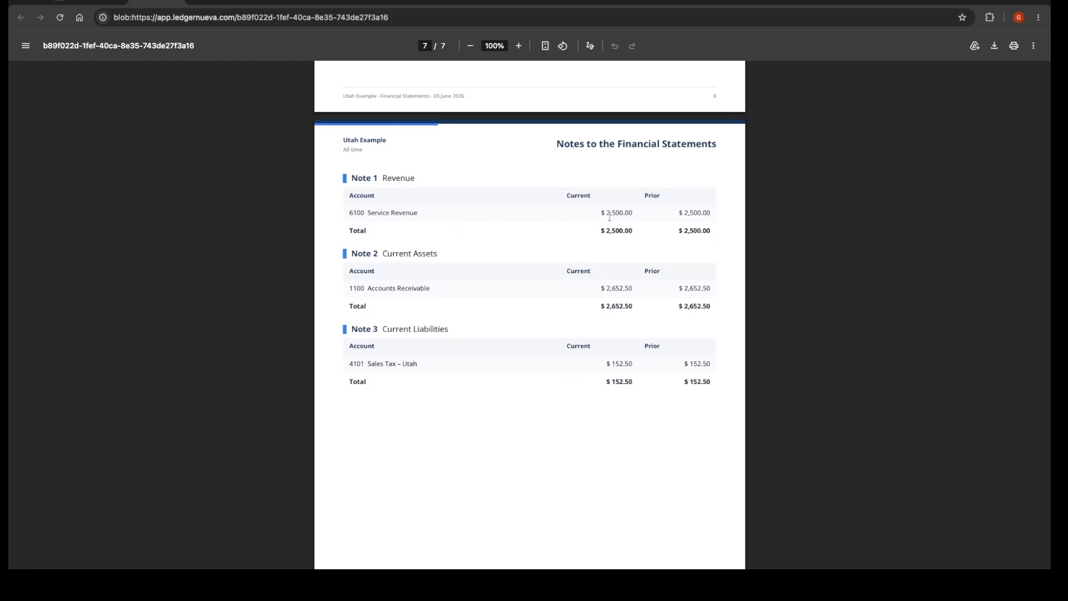
scroll(524, 233, "down", 1)
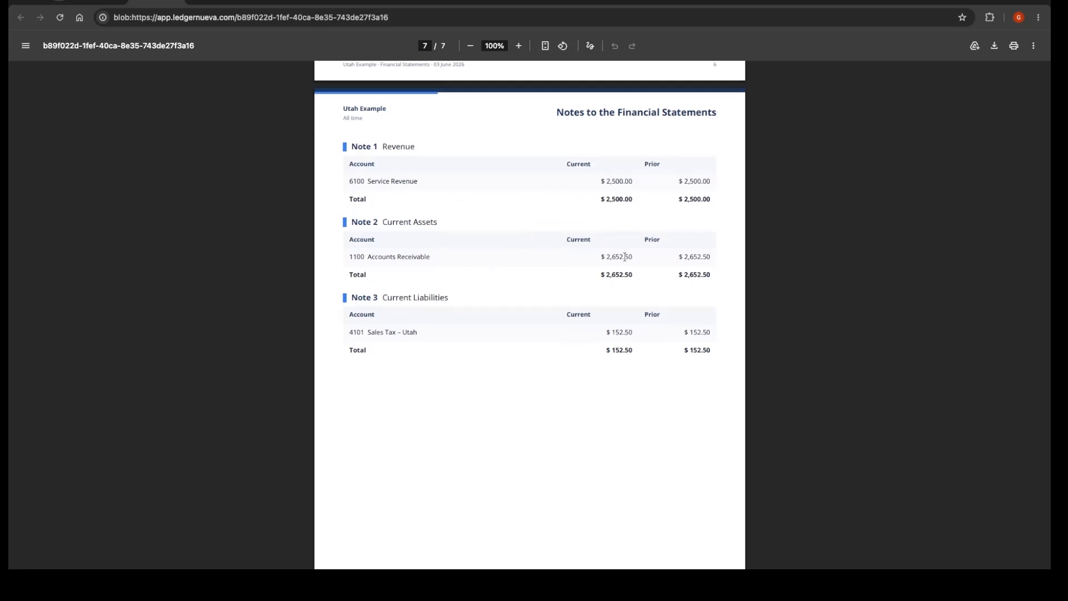
scroll(528, 276, "down", 3)
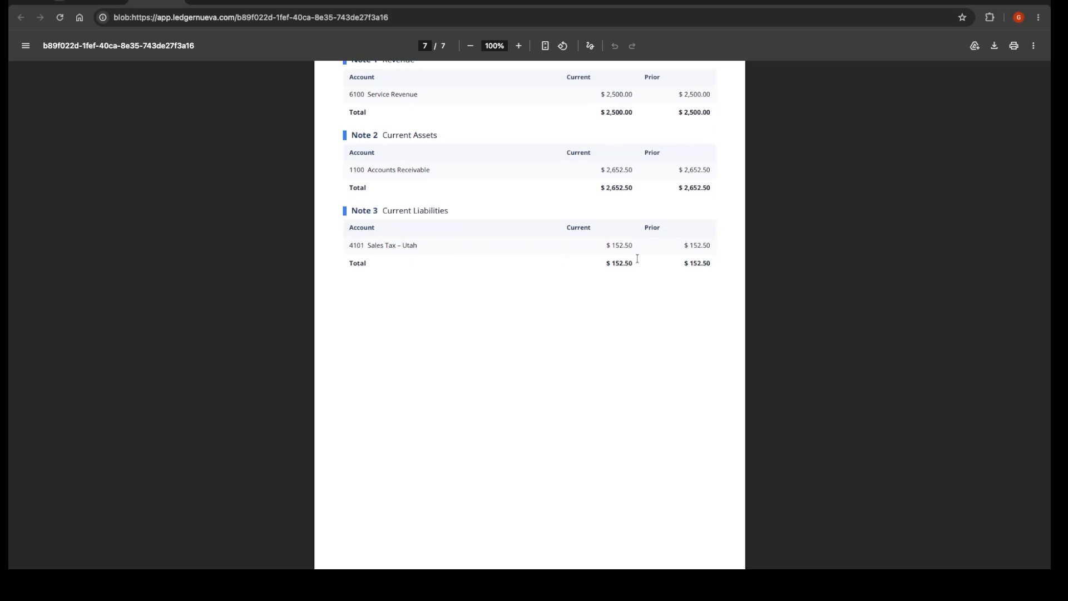
Step: Return to the cover of the Financial Statements PDF and close the preview
scroll(424, 289, "down", 1)
scroll(425, 289, "up", 20)
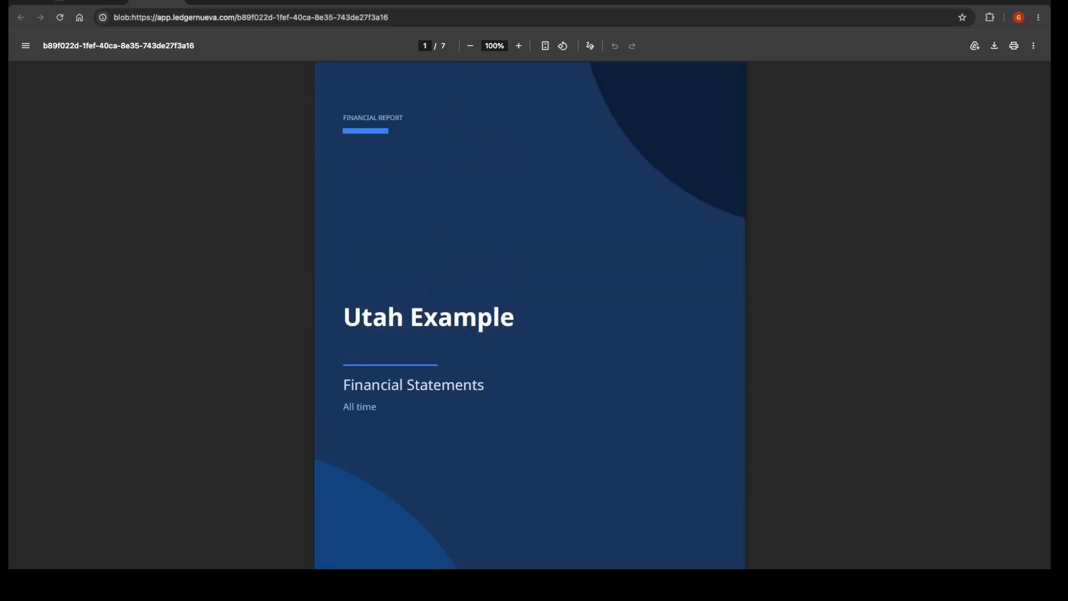
middle_click(177, 2)
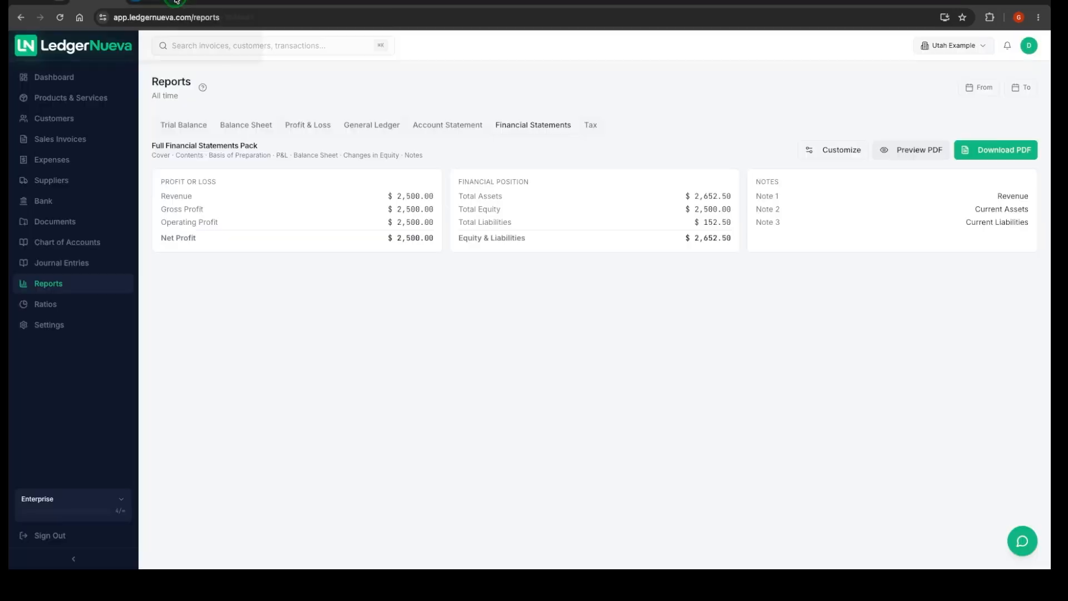
Step: Open the sales tax report and examine Utah's sales, transactions, estimated tax and posted tax under Sales Tax by State
left_click(590, 128)
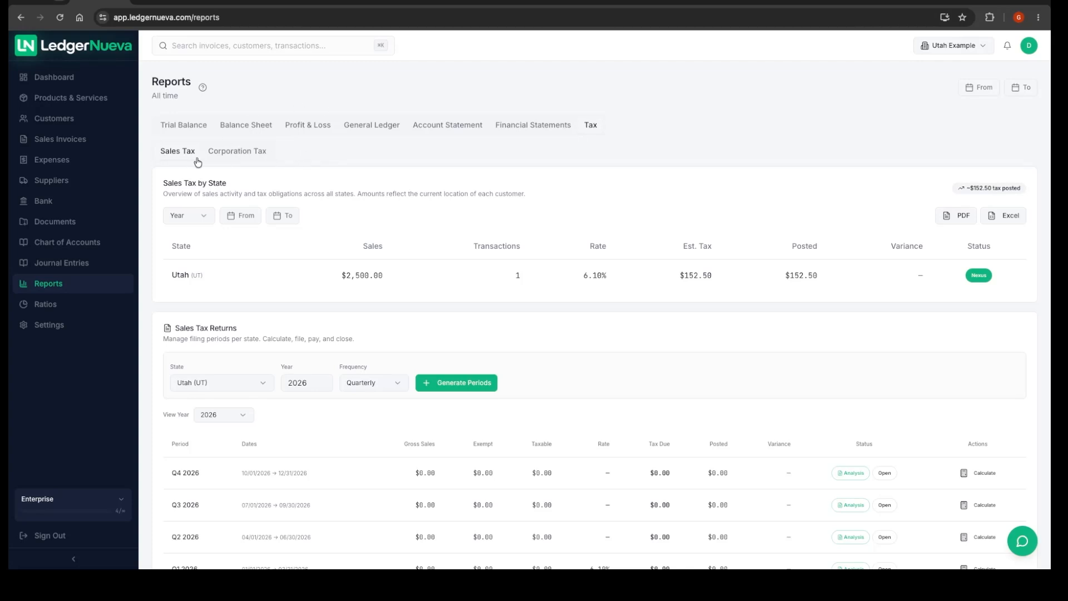
scroll(386, 218, "down", 1)
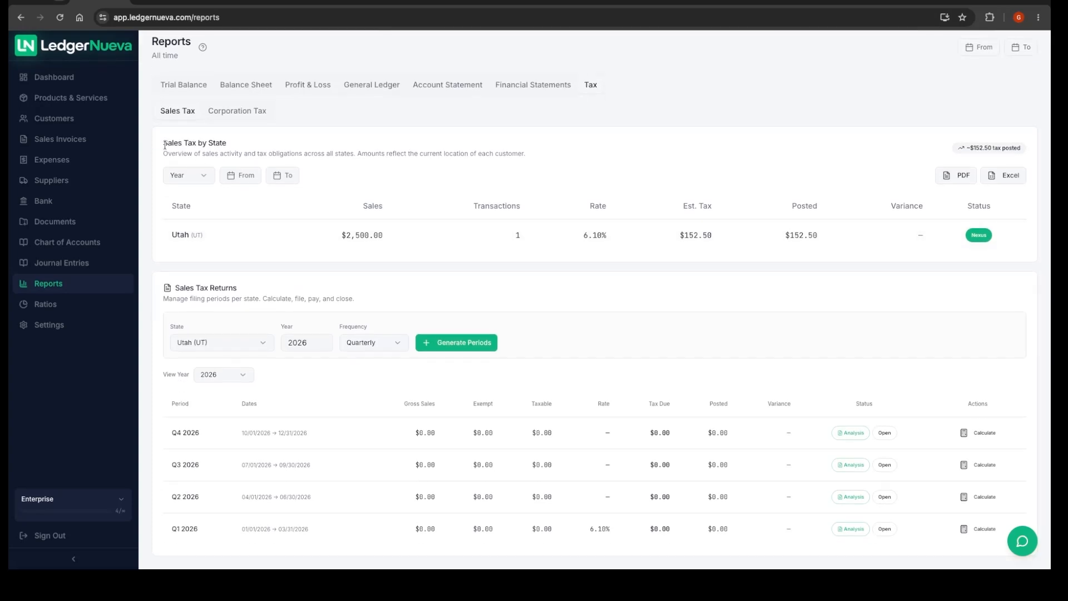
left_click_drag(164, 146, 228, 146)
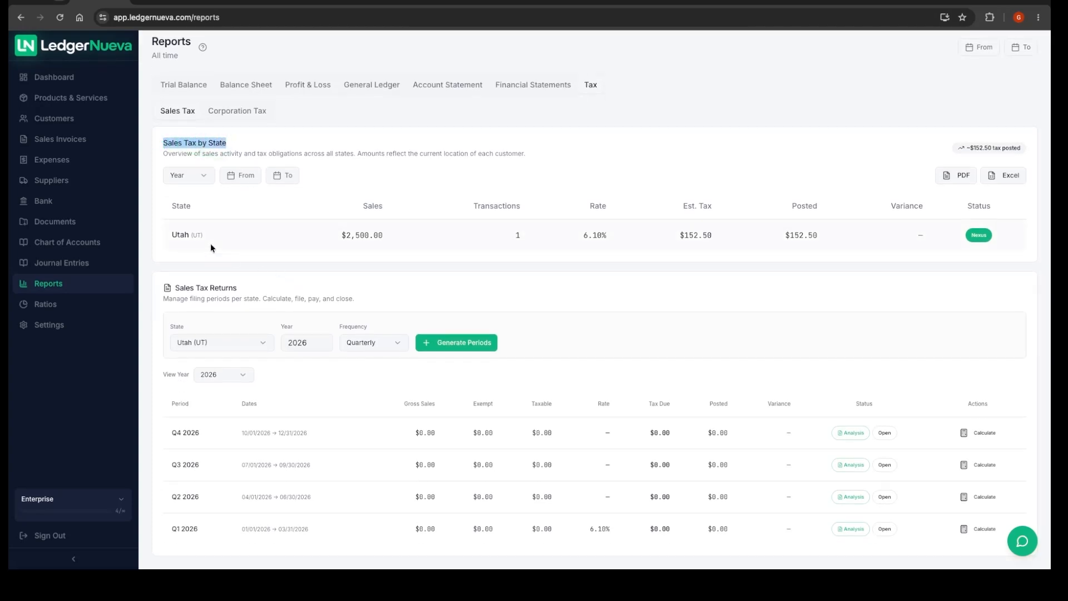
left_click_drag(171, 236, 207, 236)
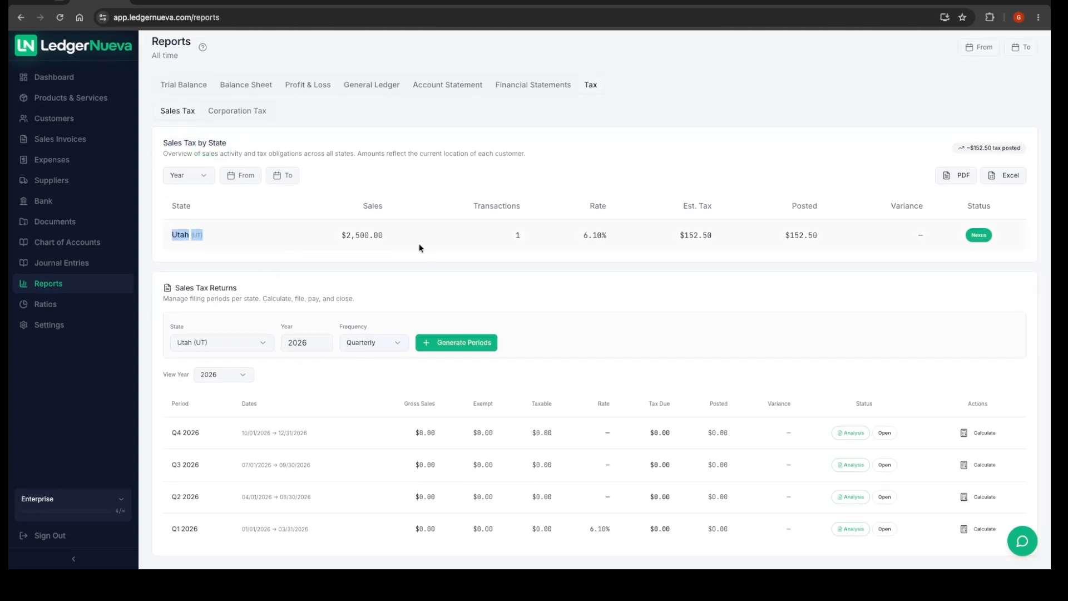
left_click(504, 235)
left_click_drag(673, 235, 821, 233)
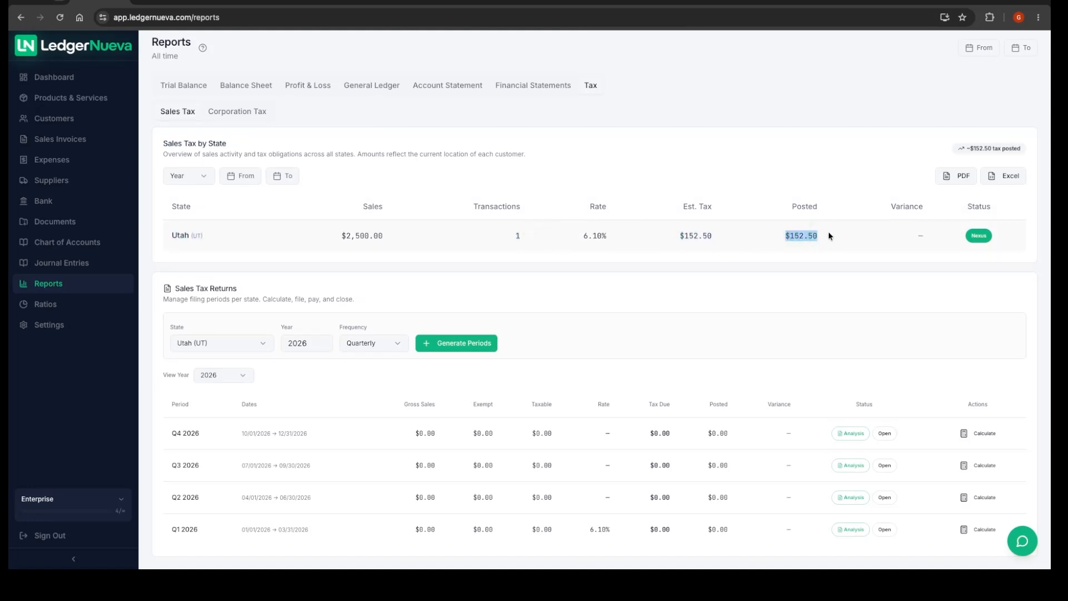
left_click(830, 233)
scroll(565, 315, "down", 1)
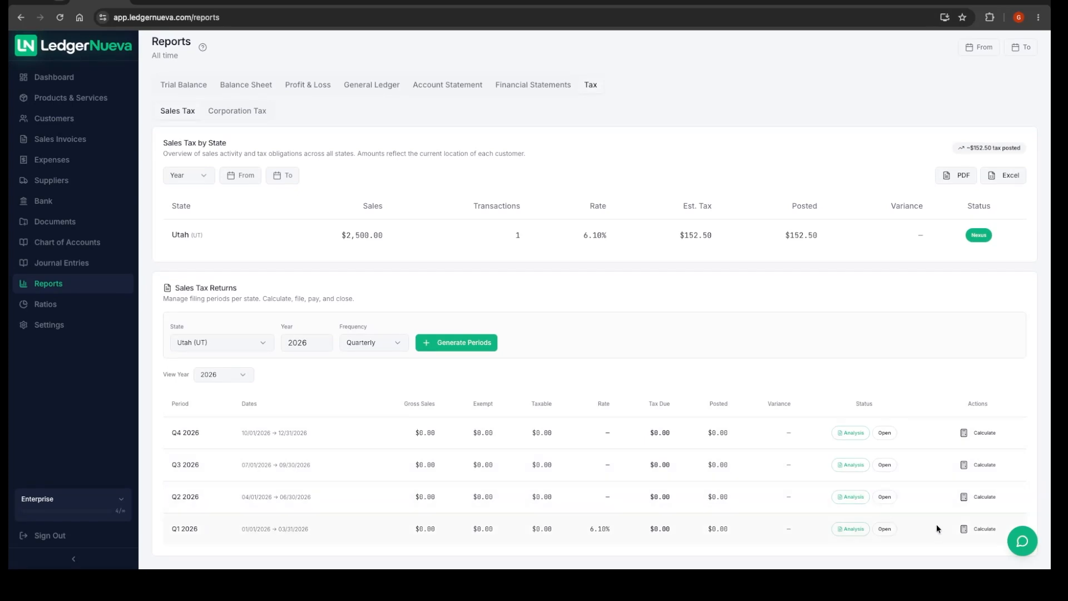
Step: Review the 2026 quarterly periods under Sales Tax Returns and choose Utah (UT) as the filing state
scroll(316, 415, "down", 1)
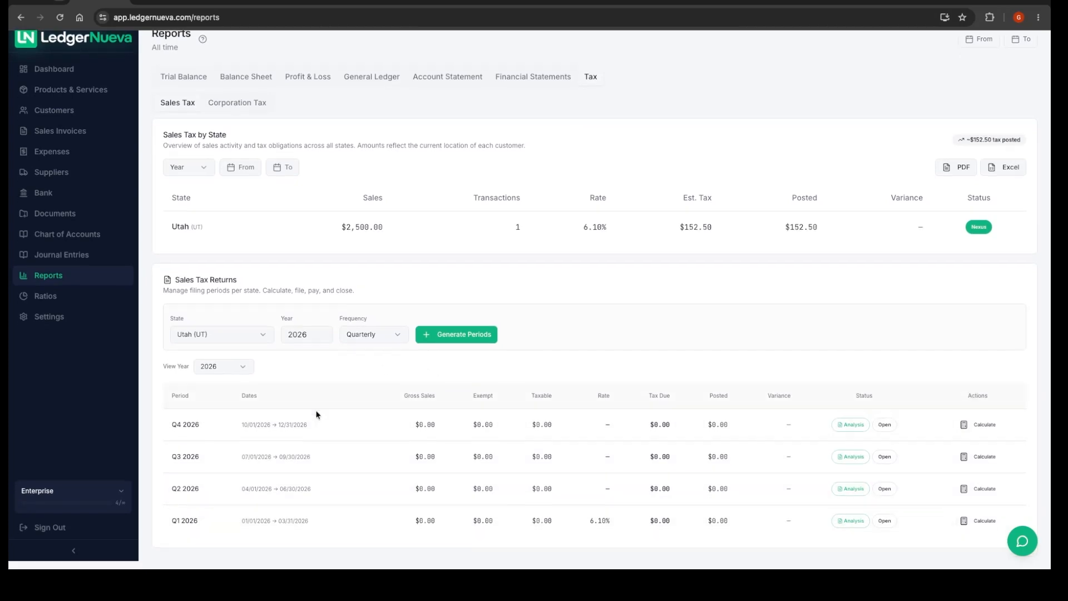
left_click_drag(176, 288, 237, 284)
left_click(241, 289)
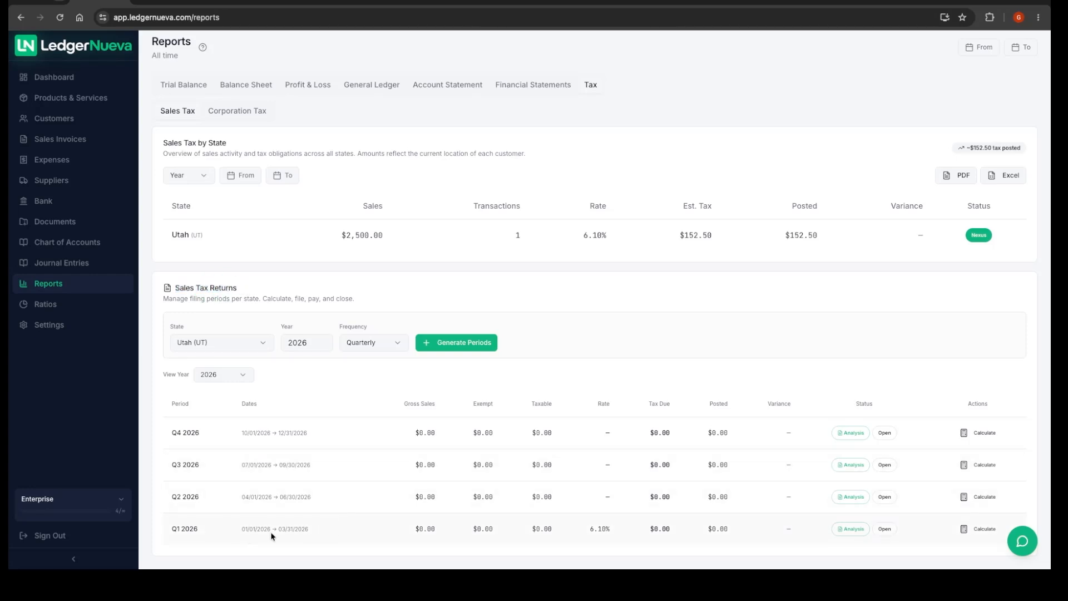
left_click(225, 345)
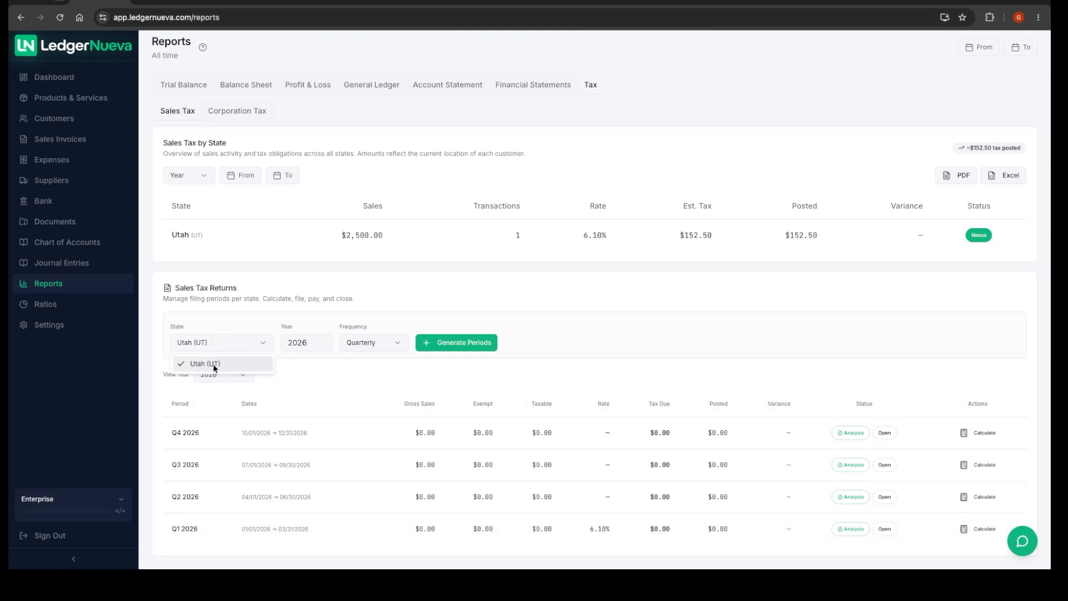
left_click(214, 364)
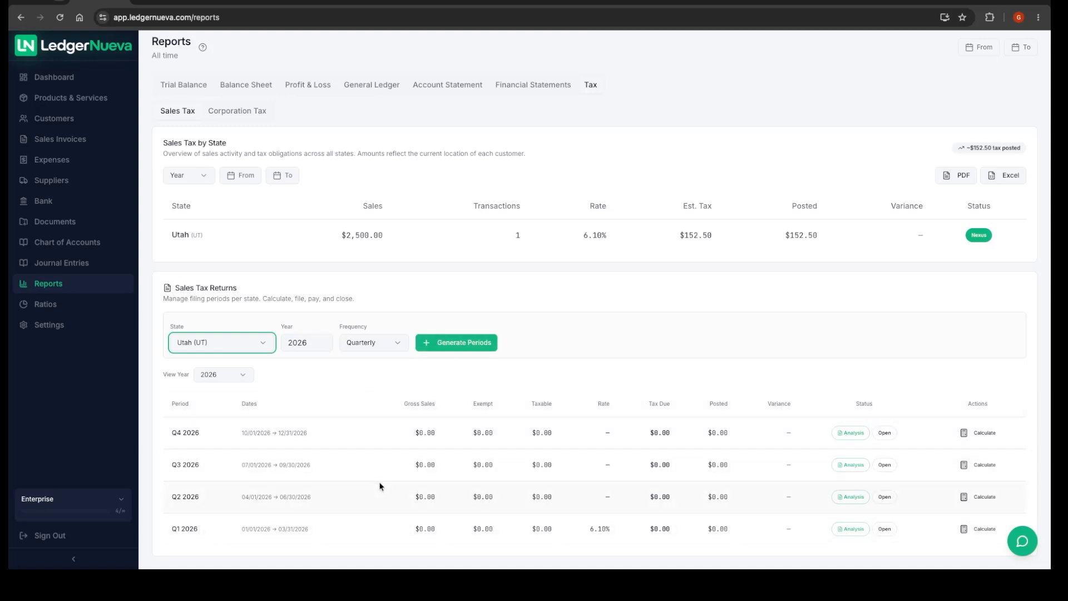
Step: Calculate the Utah sales tax return for Q1 2026, recalculate it once and dismiss the notification
left_click(964, 528)
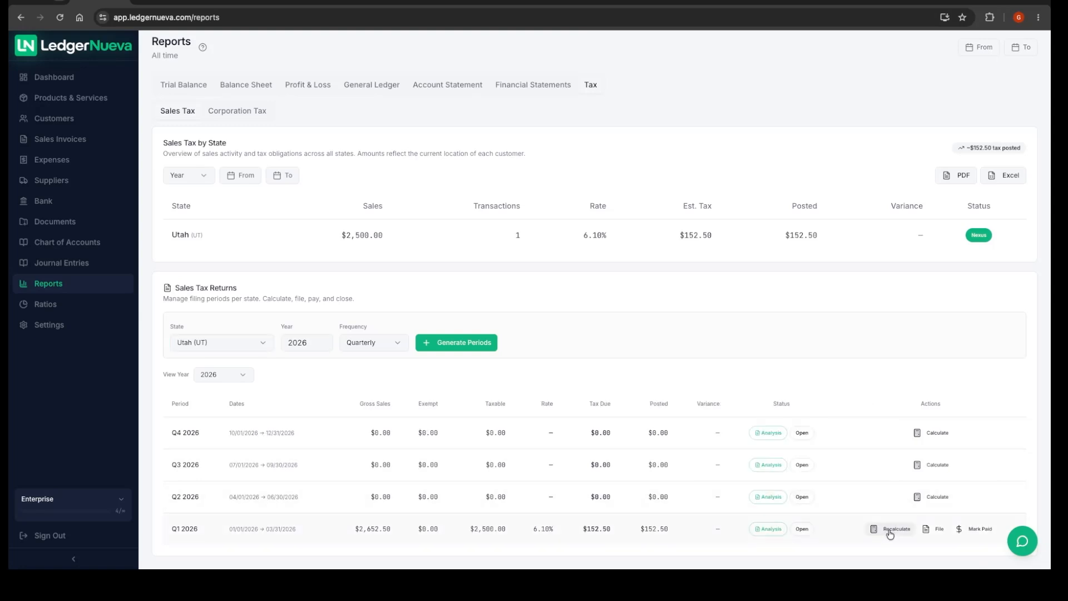
left_click(890, 533)
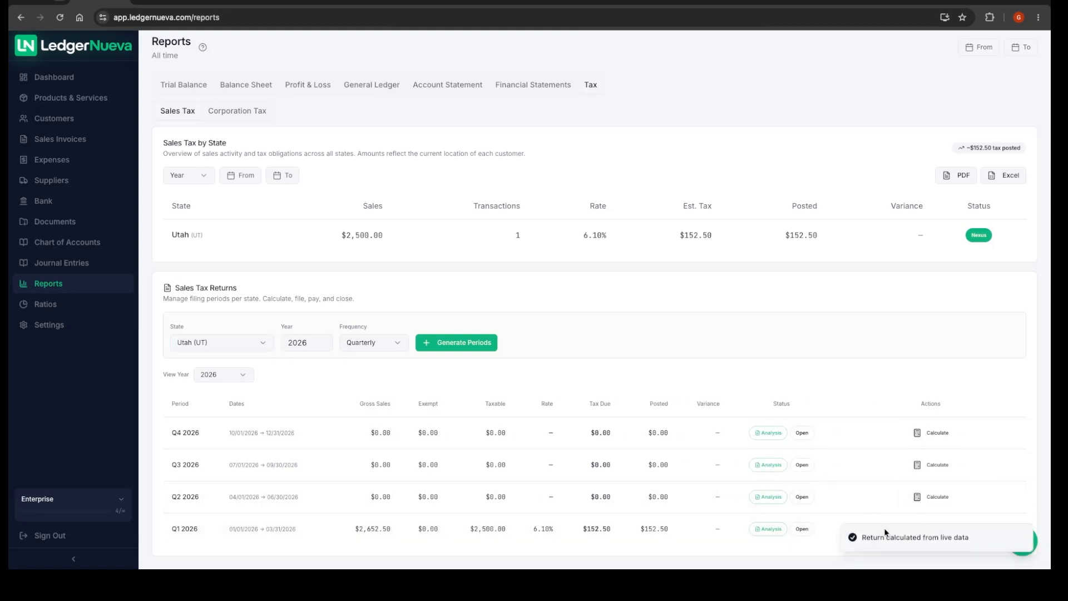
left_click_drag(863, 543, 858, 566)
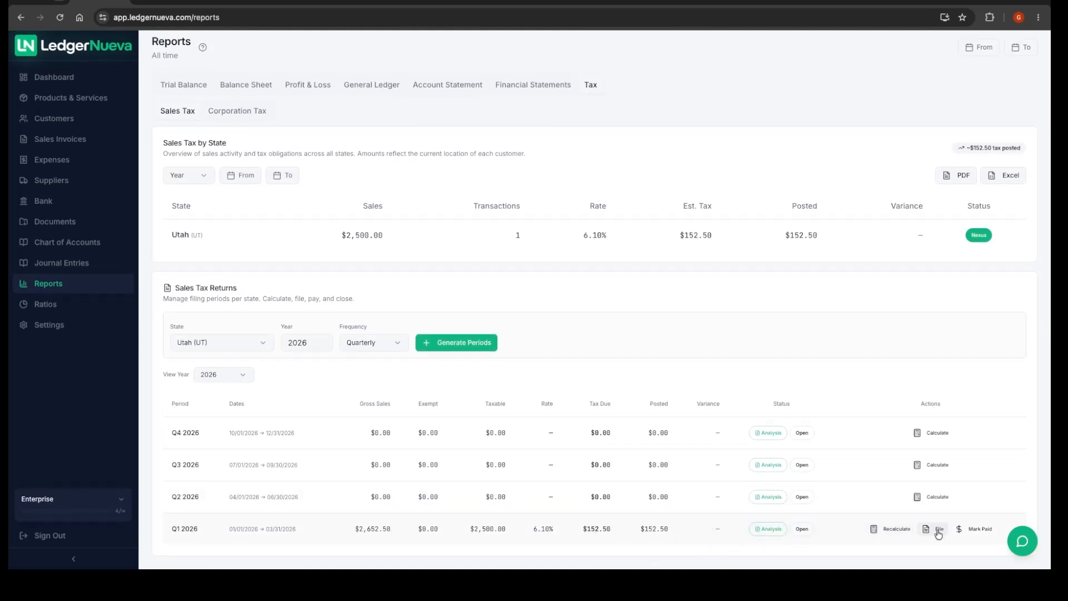
Step: Inspect the Q1 2026 return's analysis, expanding its sales and posted sales tax invoice details, and close it
left_click(770, 528)
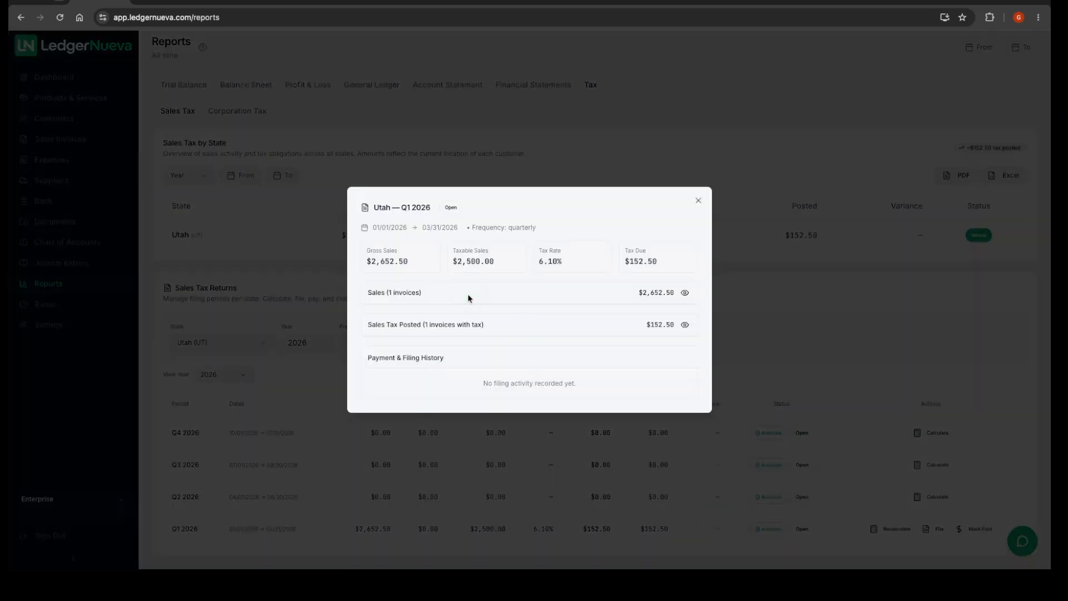
left_click(685, 293)
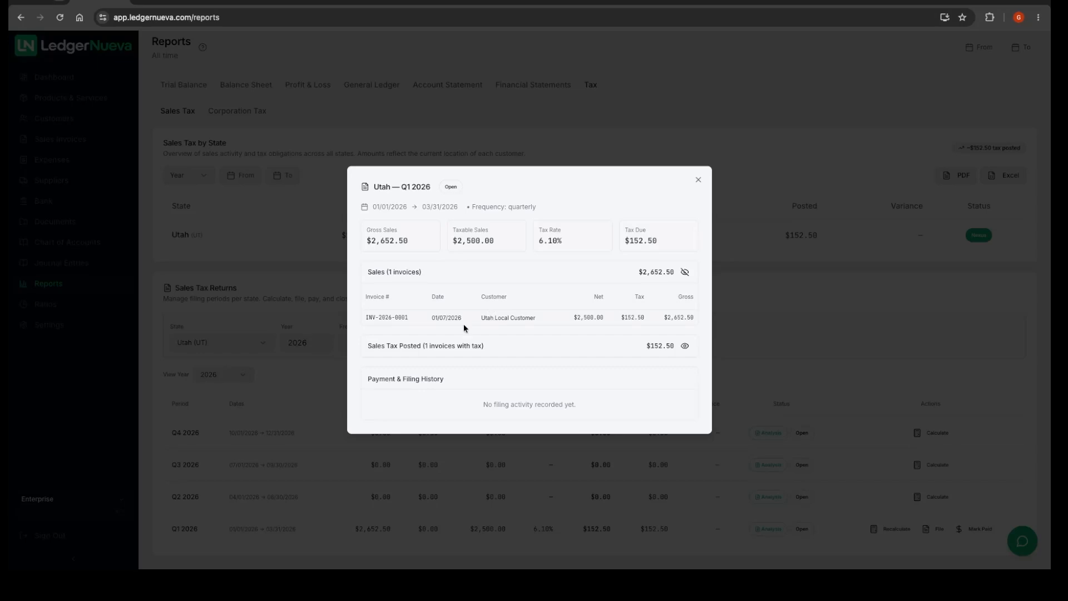
left_click_drag(364, 316, 645, 317)
left_click_drag(465, 346, 470, 346)
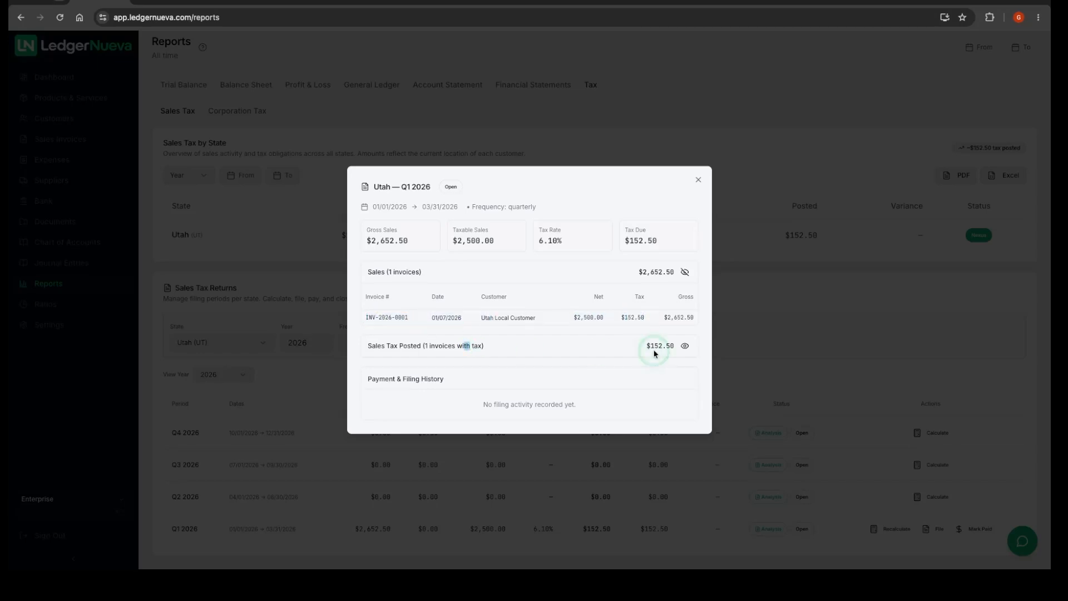
left_click(685, 346)
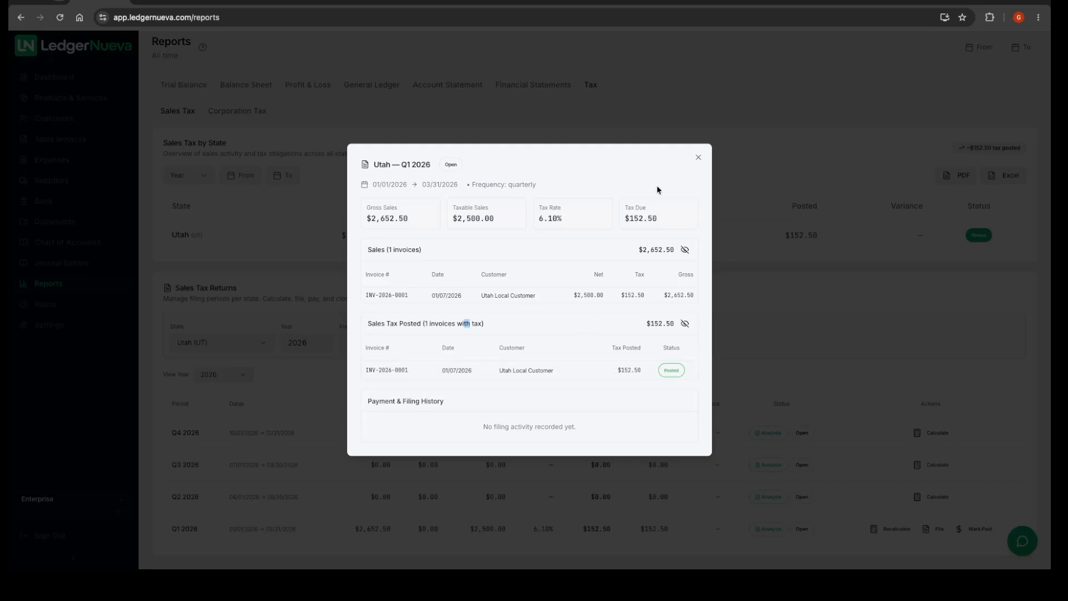
left_click(698, 160)
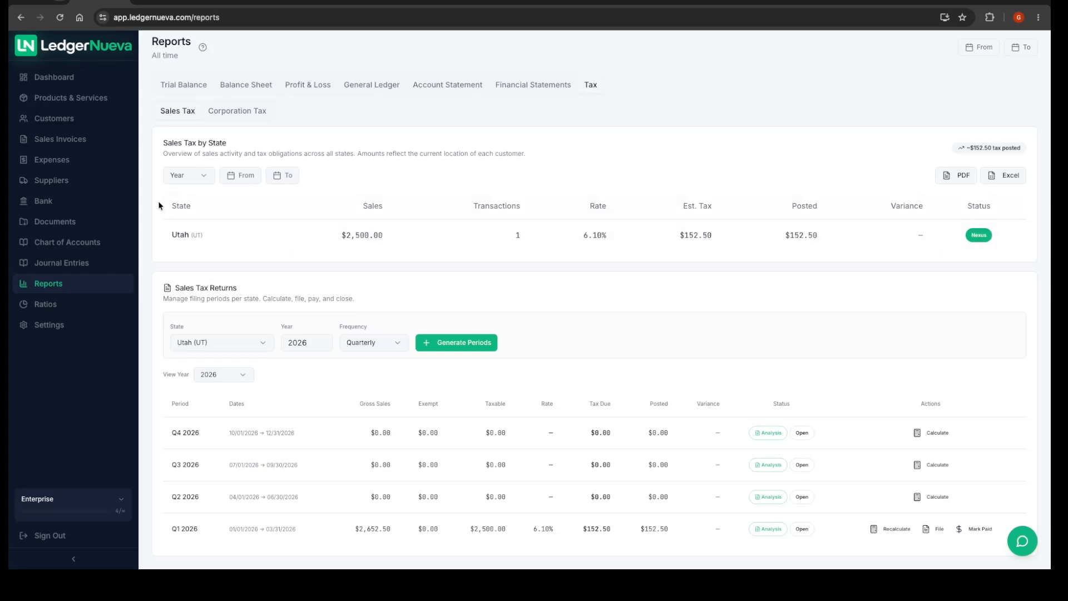
Step: Open the expense ledger and check the available ways of adding an expense
left_click(47, 159)
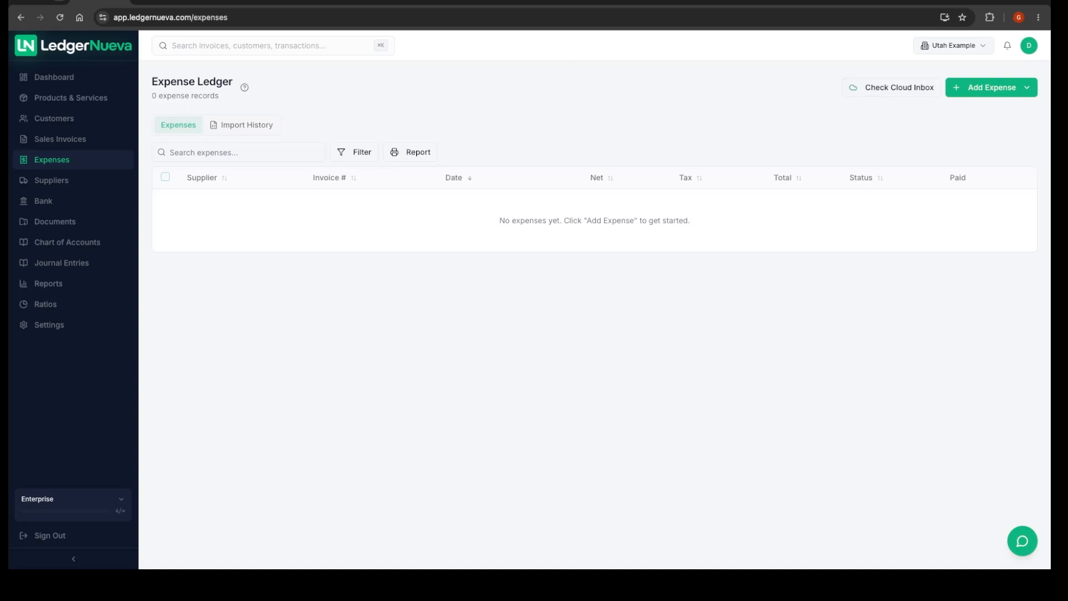
left_click(986, 88)
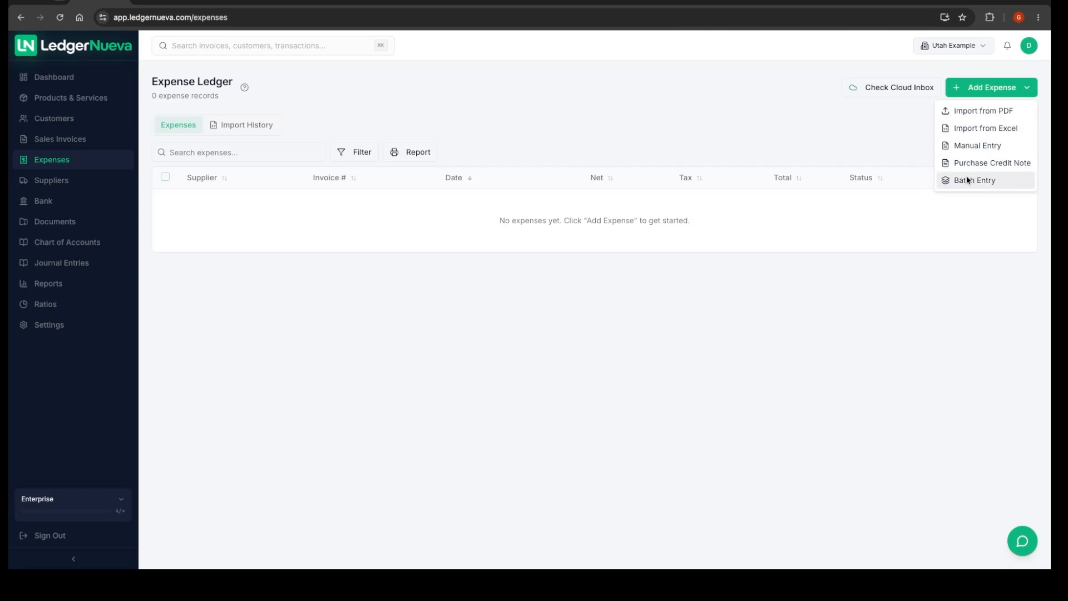
left_click(666, 132)
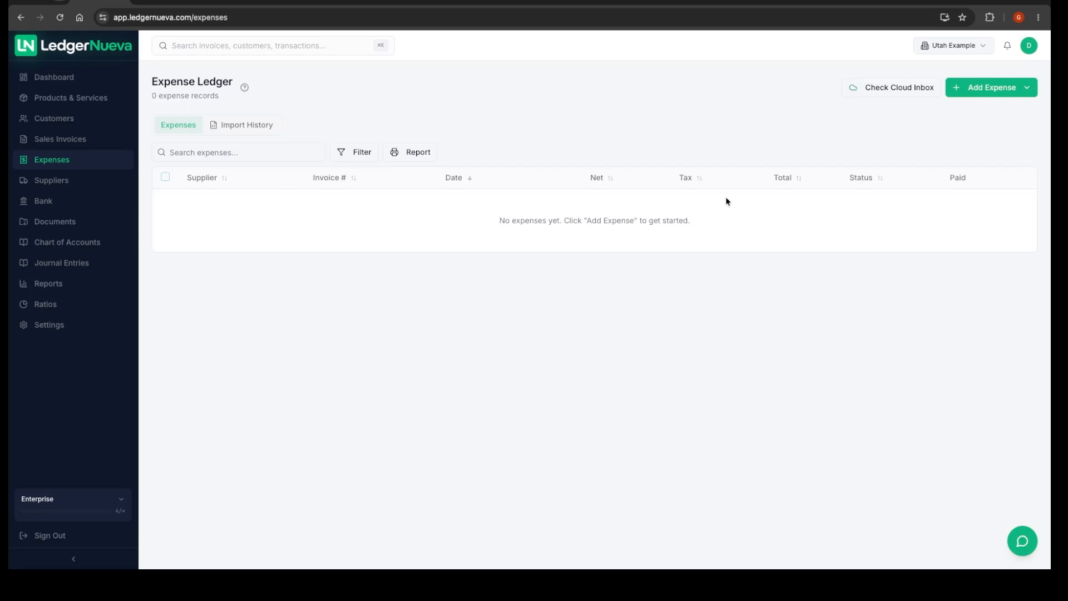
Step: Start a manual expense entry and assign it to the expense account 7210 – Electricity
left_click(974, 88)
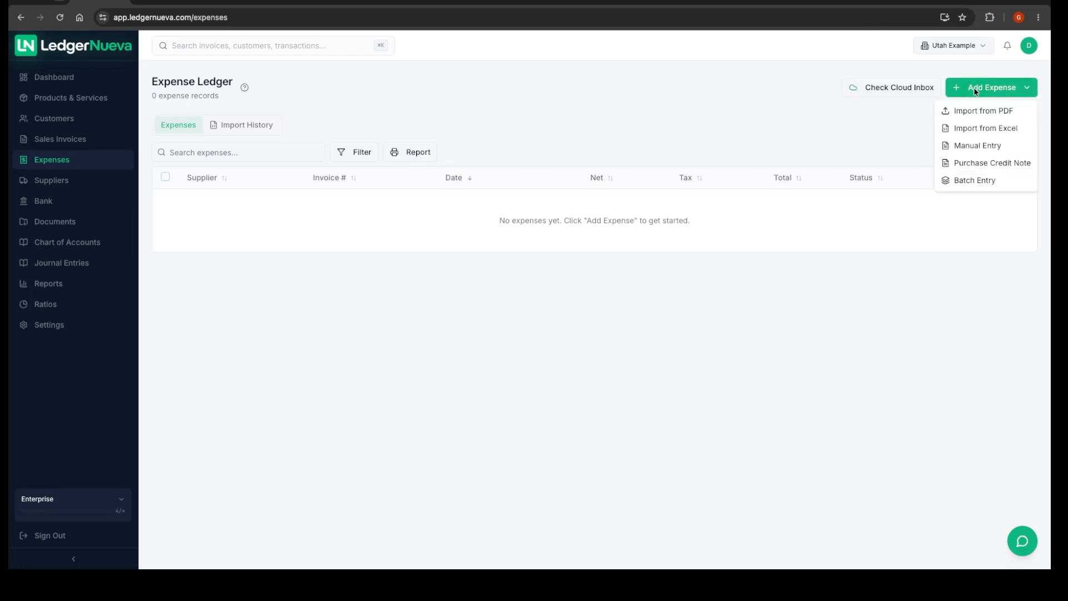
left_click(972, 146)
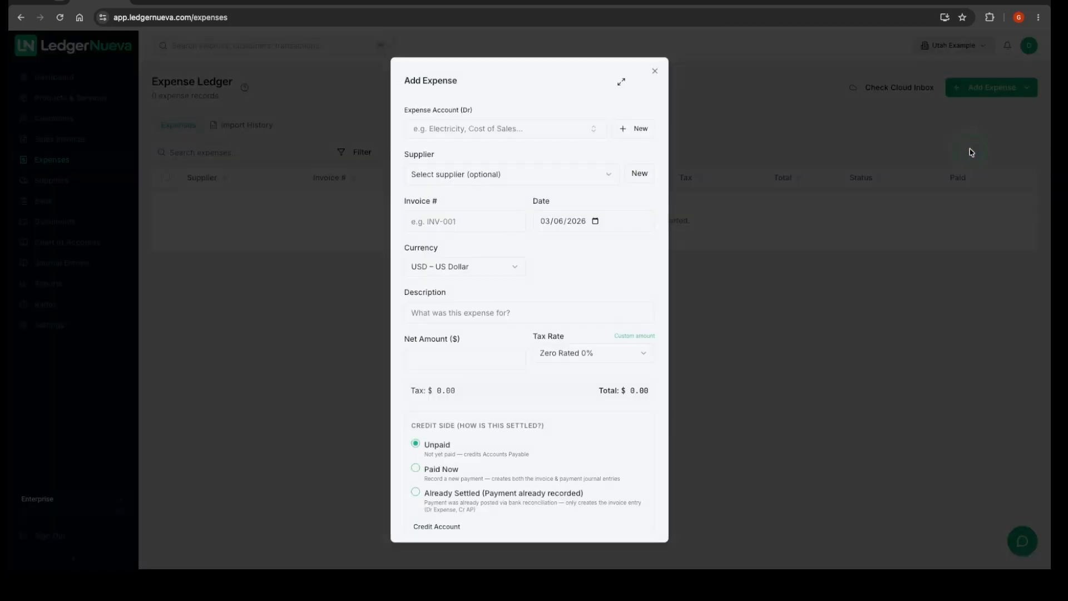
left_click(508, 134)
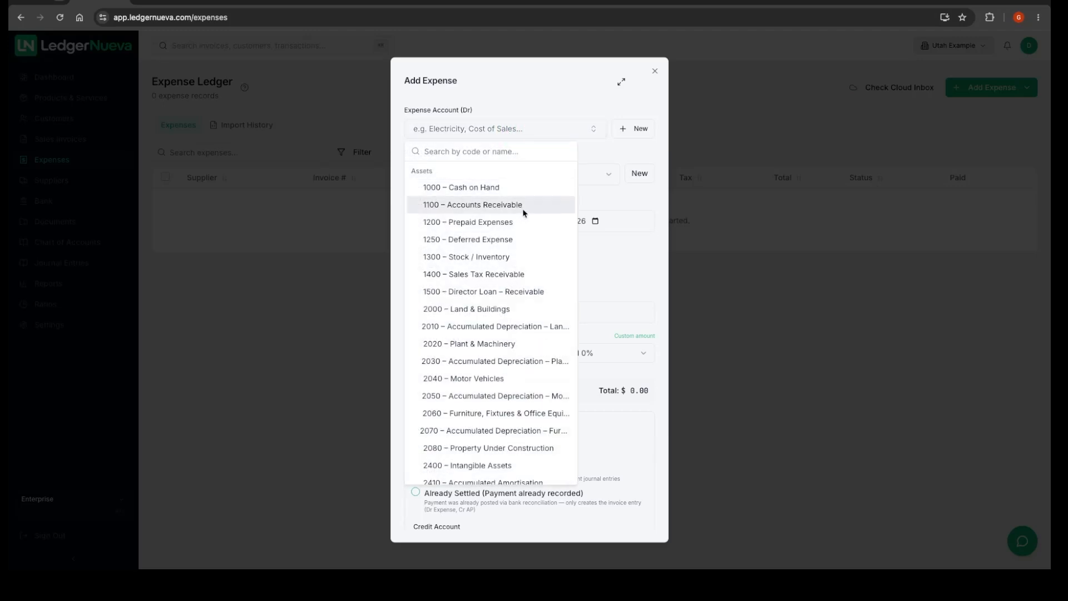
type("ele")
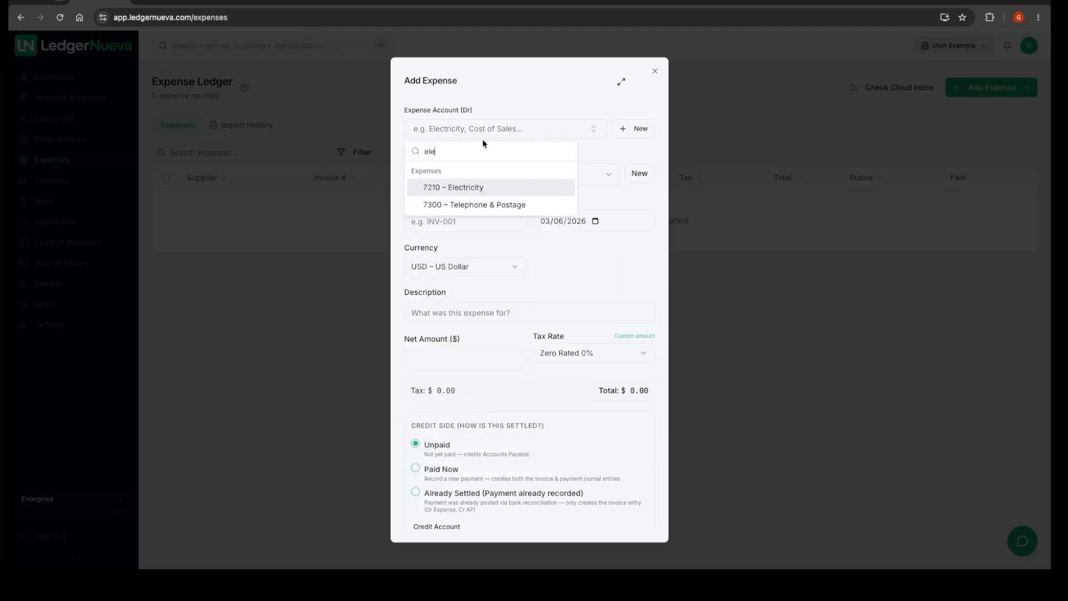
left_click(463, 188)
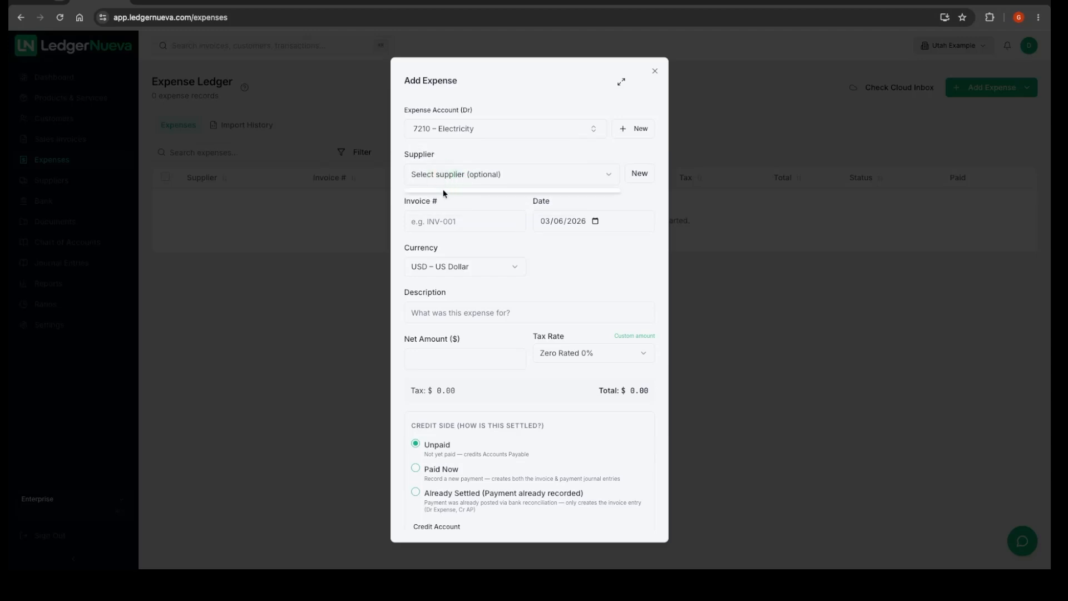
Step: Create a new supplier named Electricity Authority from the expense entry, leaving its other details blank
left_click(444, 183)
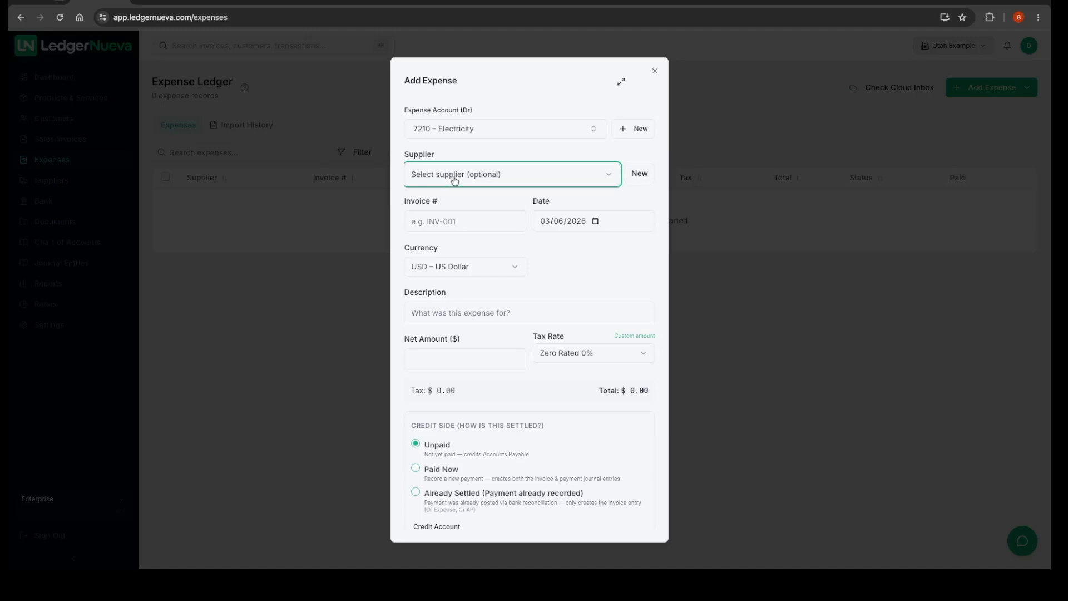
left_click(641, 173)
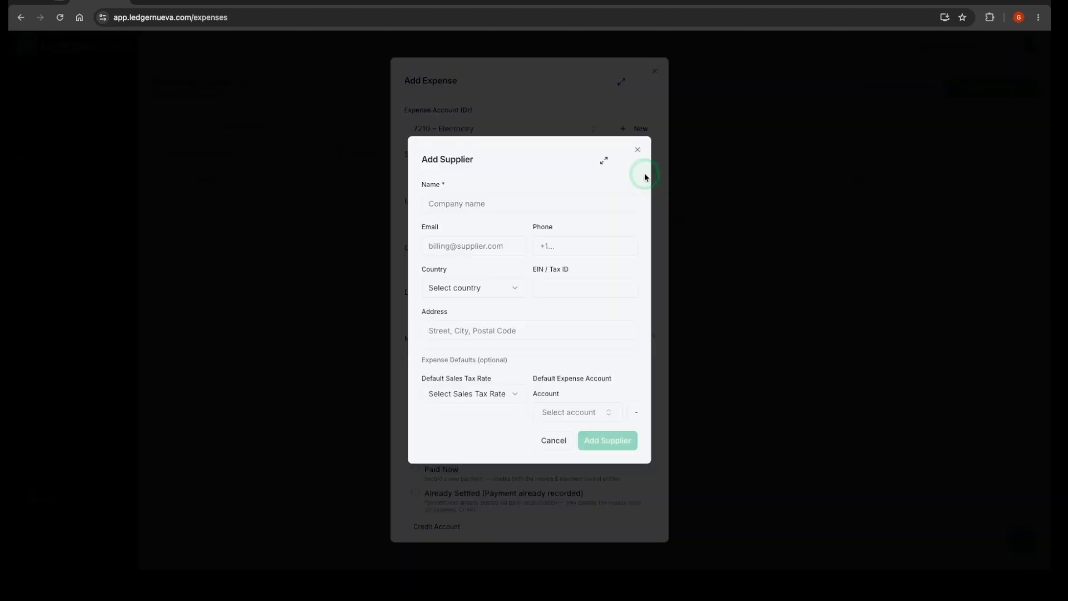
left_click(486, 203)
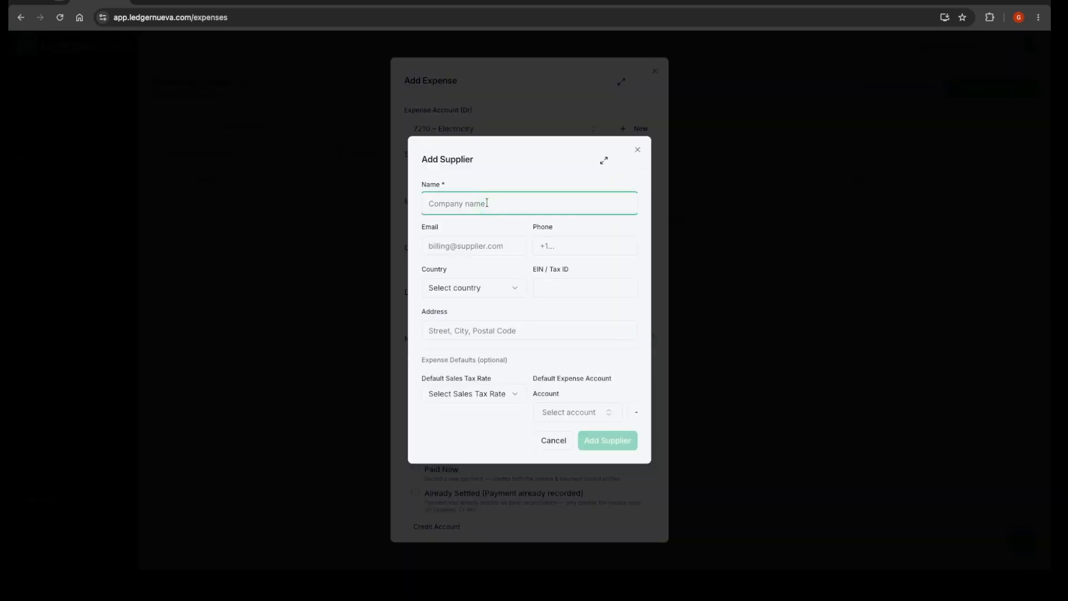
type("Electricity ")
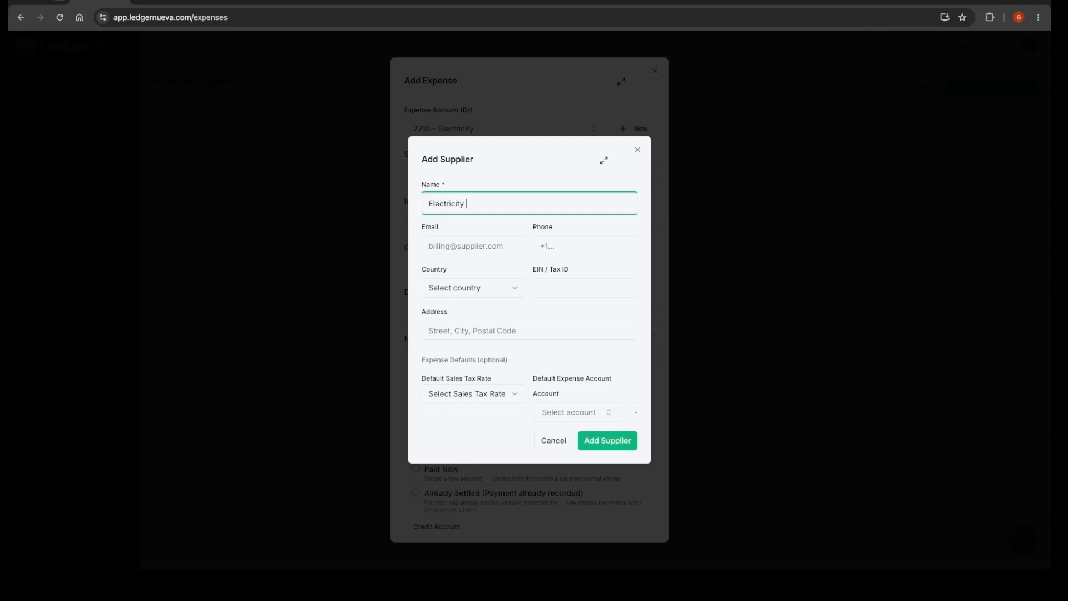
type("Authority")
key("Tab")
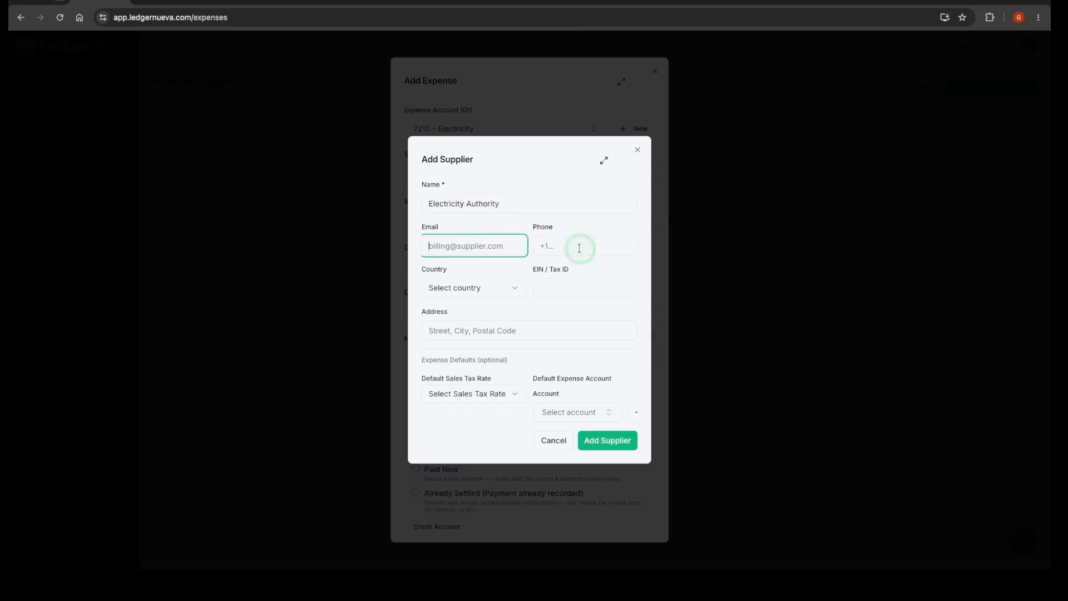
left_click(579, 245)
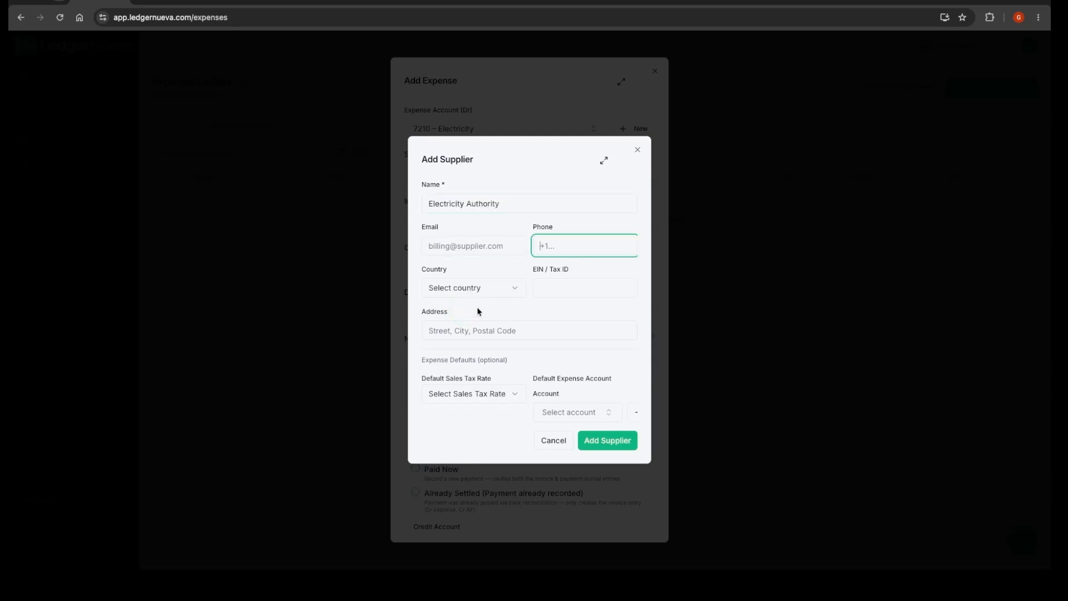
left_click(476, 307)
left_click(481, 285)
left_click(481, 271)
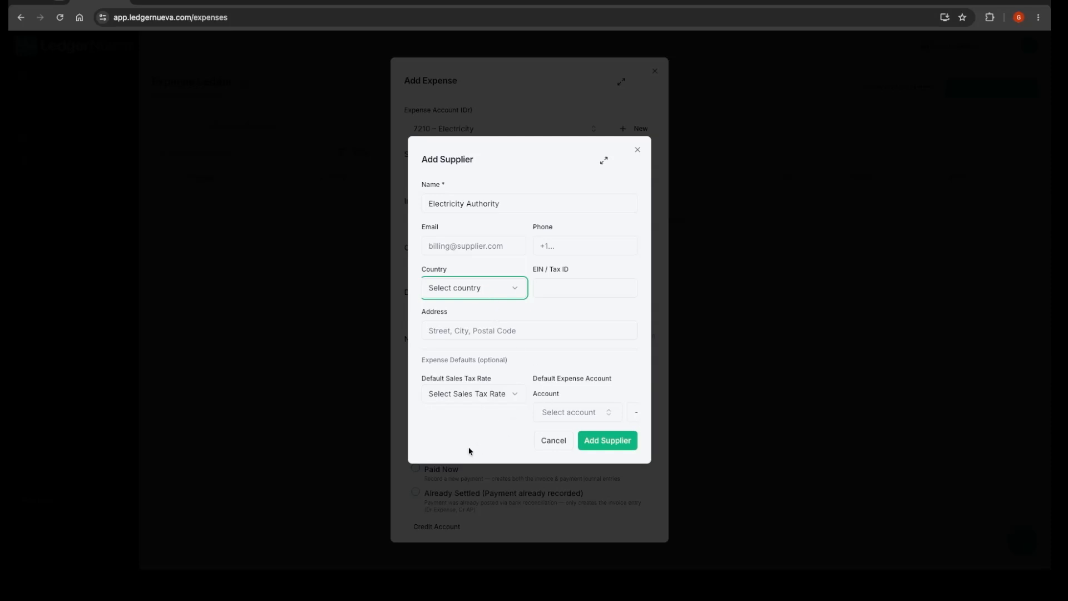
left_click(607, 441)
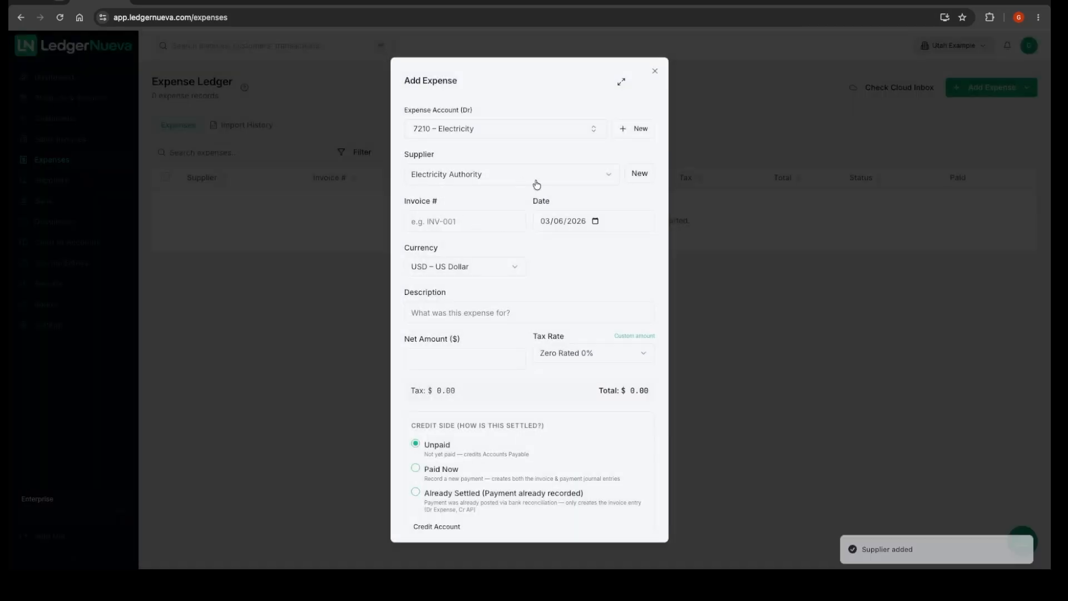
Step: Enter Inv-001 as the expense's invoice number and set its date to 31/01/2026
left_click(453, 223)
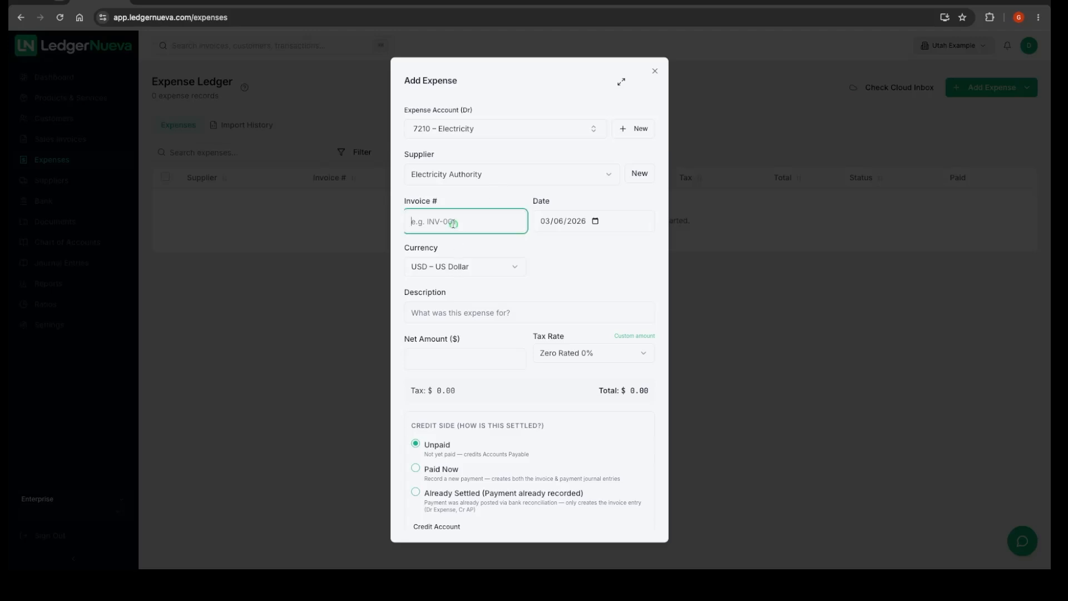
type("Inv-001")
left_click(595, 221)
left_click(558, 245)
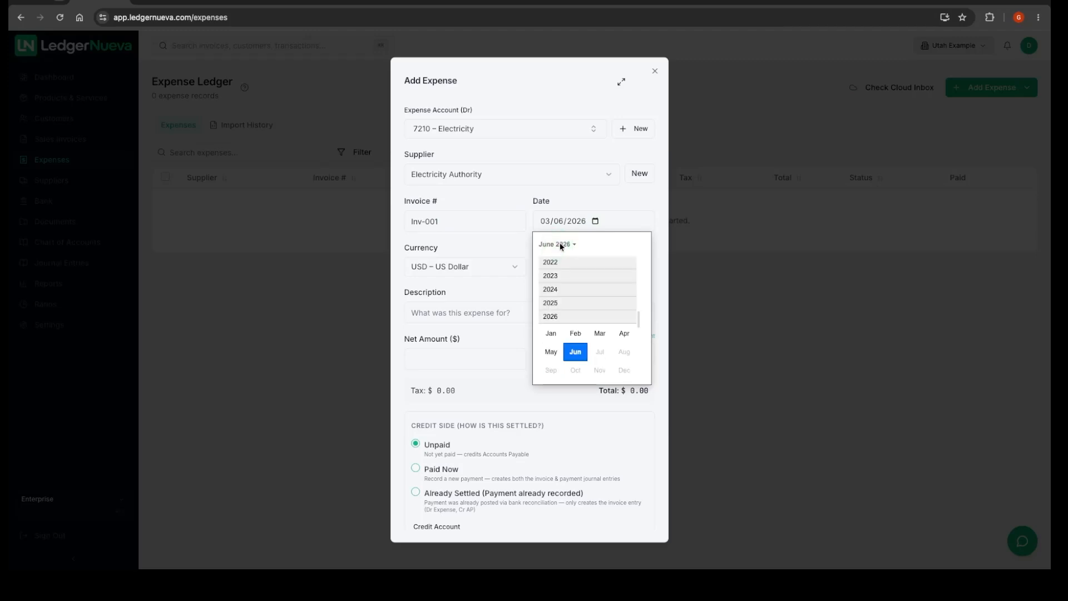
left_click(551, 333)
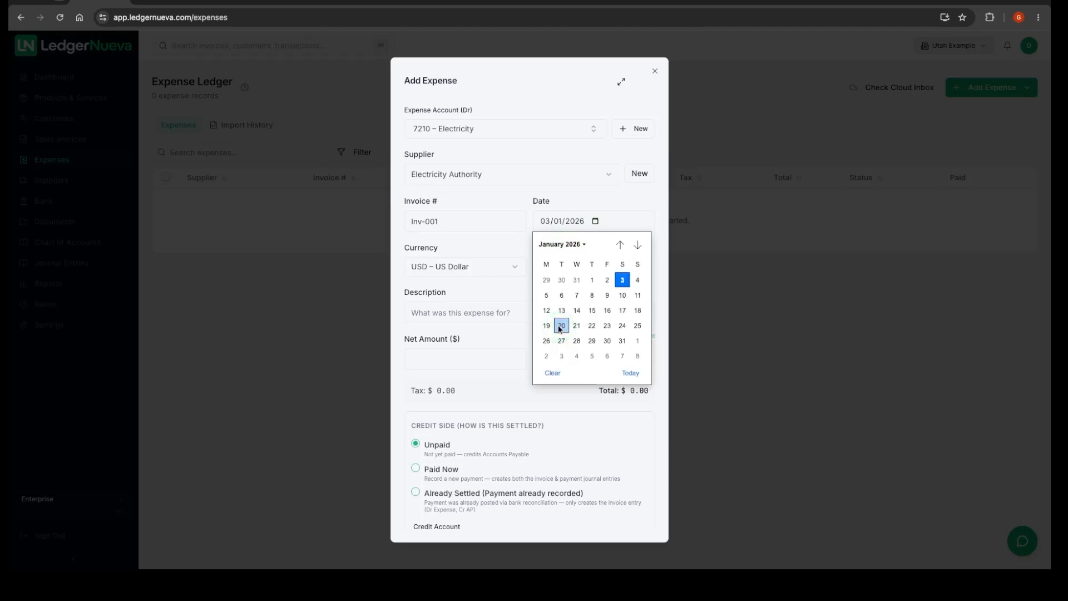
left_click(620, 341)
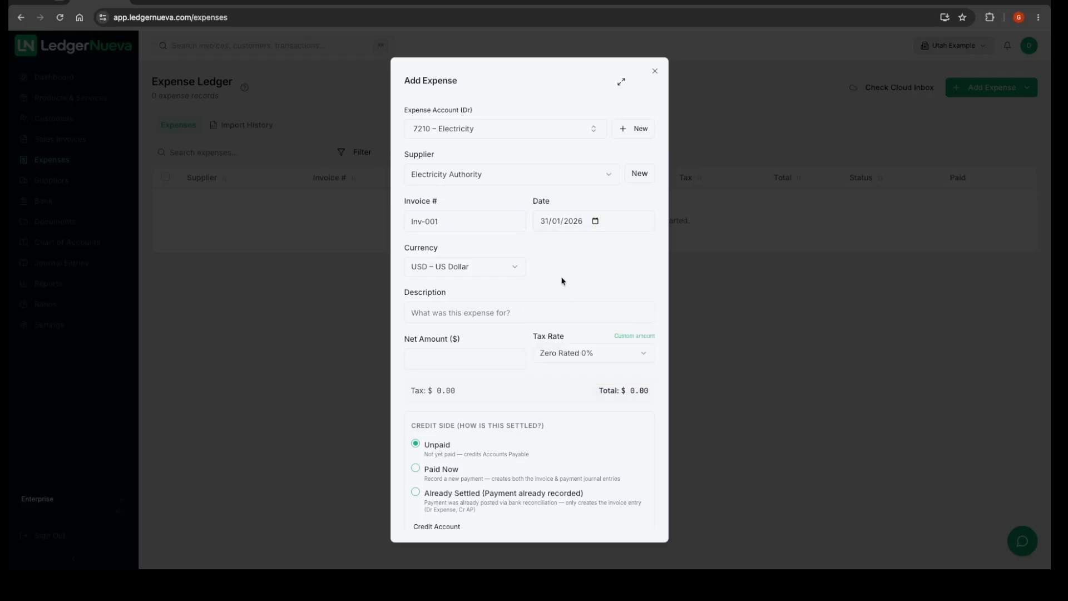
Step: Describe the expense as "electricity Jan 2026" with a net amount of $250, keeping the Zero Rated 0% tax rate
scroll(562, 281, "down", 2)
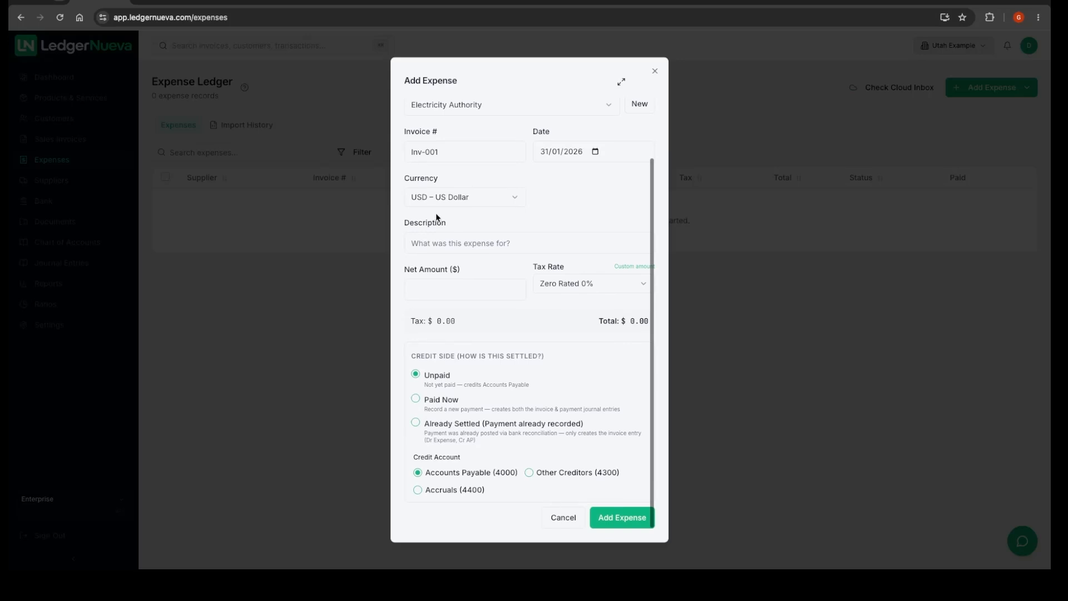
left_click(436, 243)
type("elect")
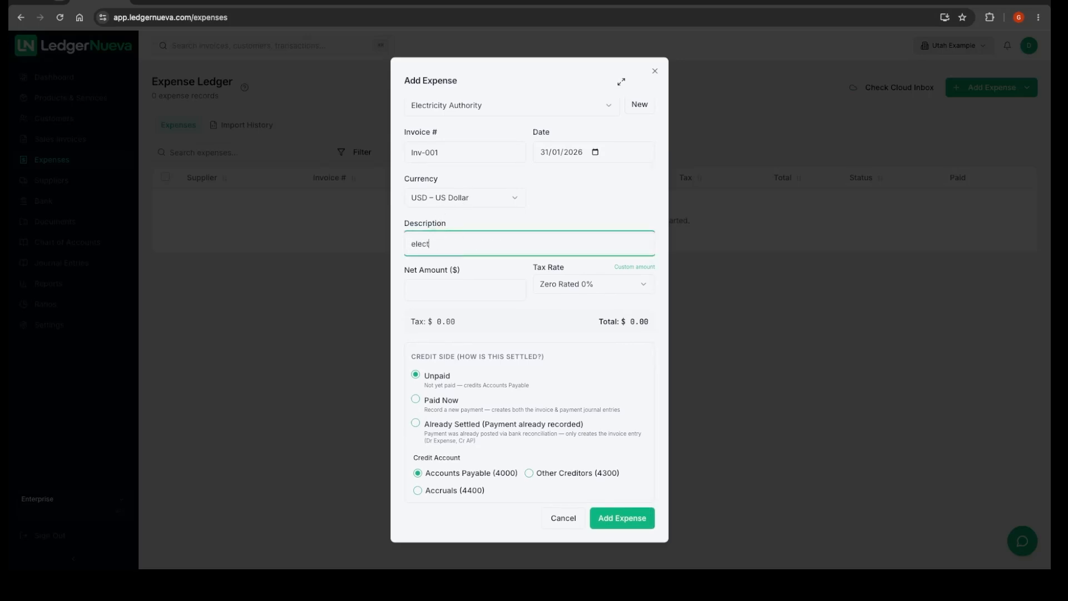
type("ricity Jan 2026")
left_click(450, 301)
type("250")
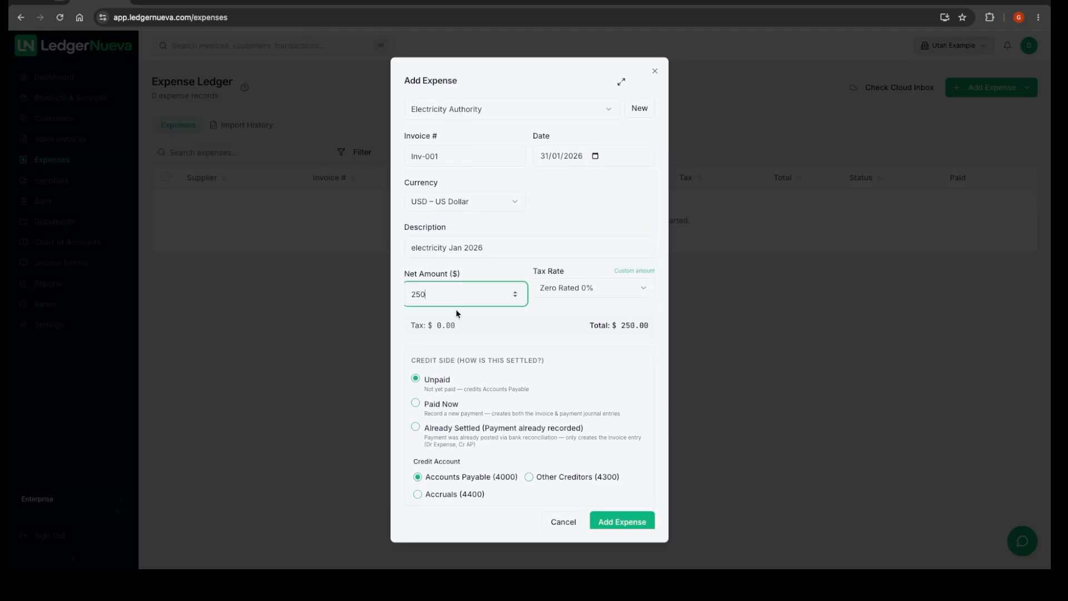
scroll(456, 308, "down", 1)
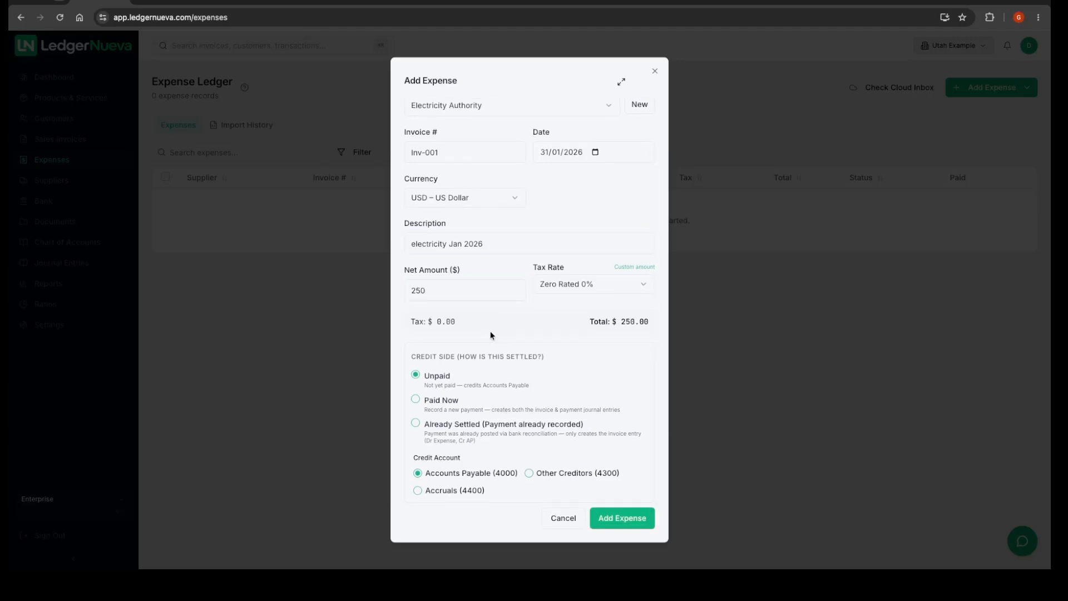
left_click(590, 286)
left_click(589, 285)
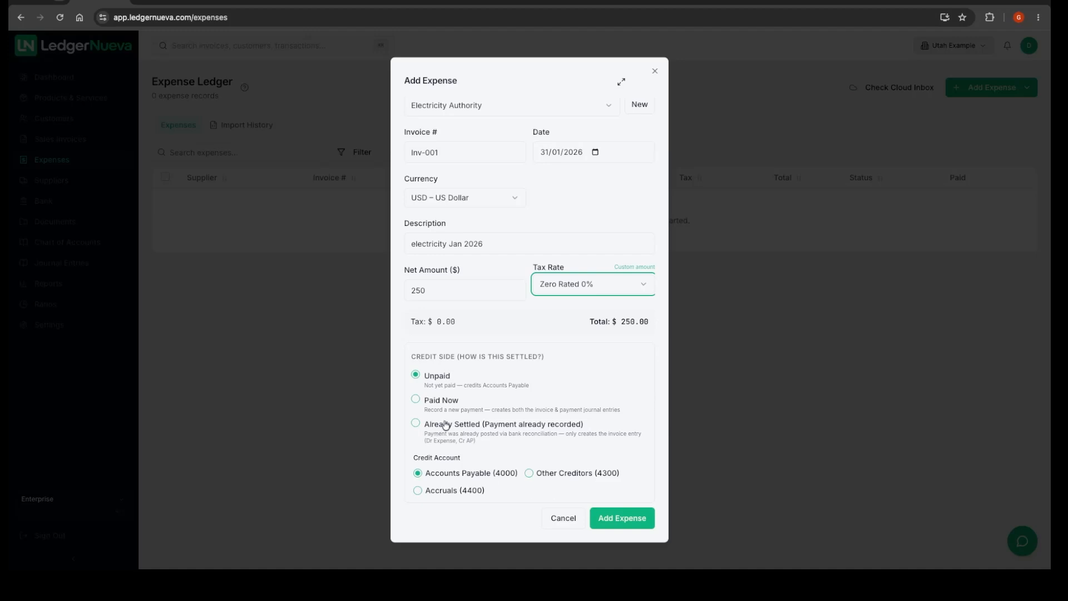
Step: Compare the Paid Now and Already Settled settlement options for the expense
left_click(412, 400)
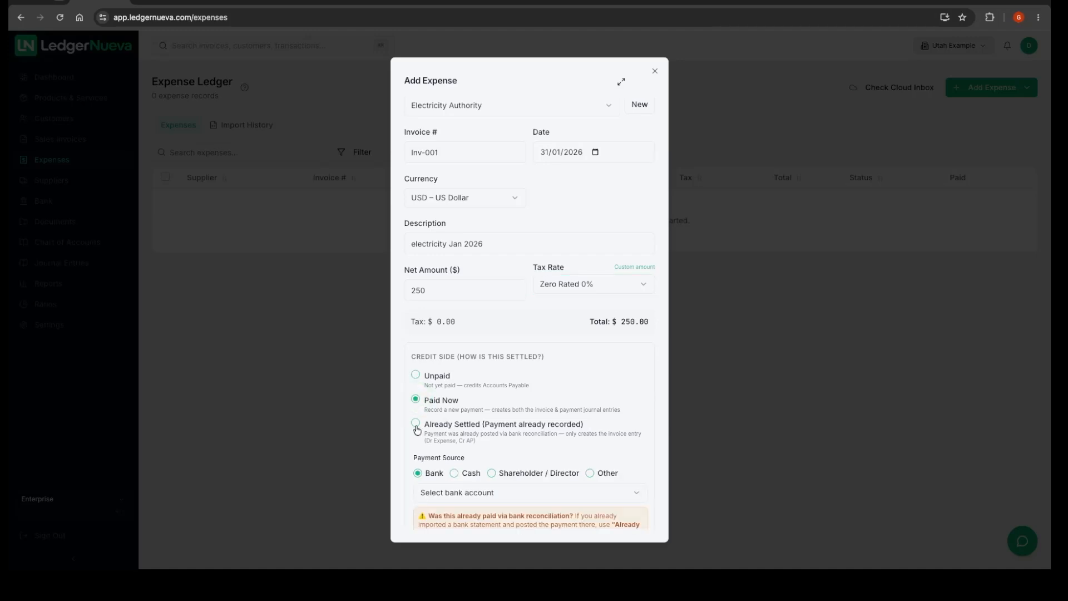
left_click(415, 424)
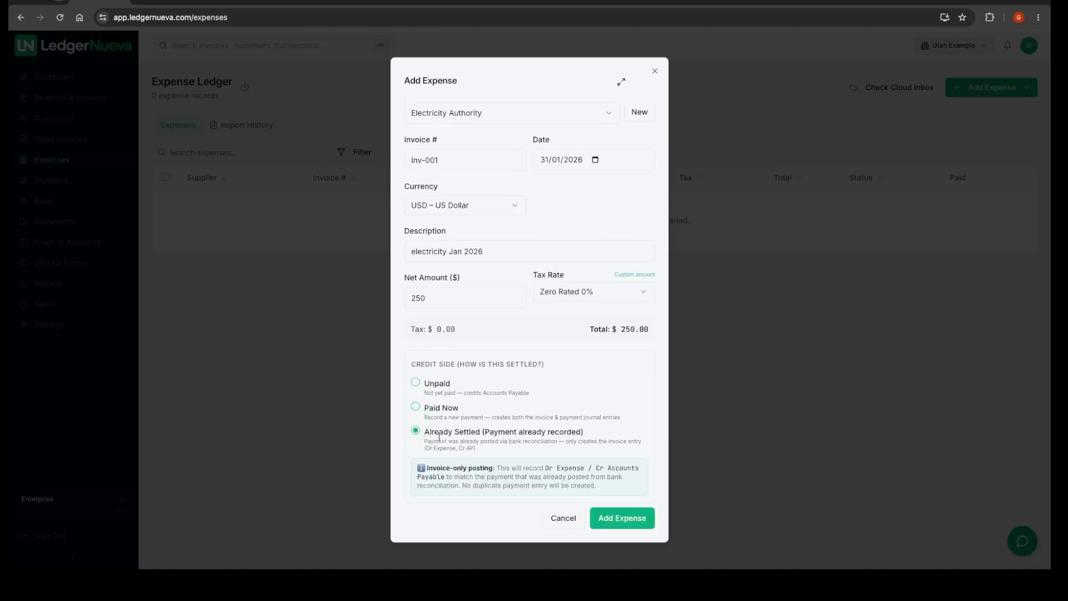
left_click(414, 408)
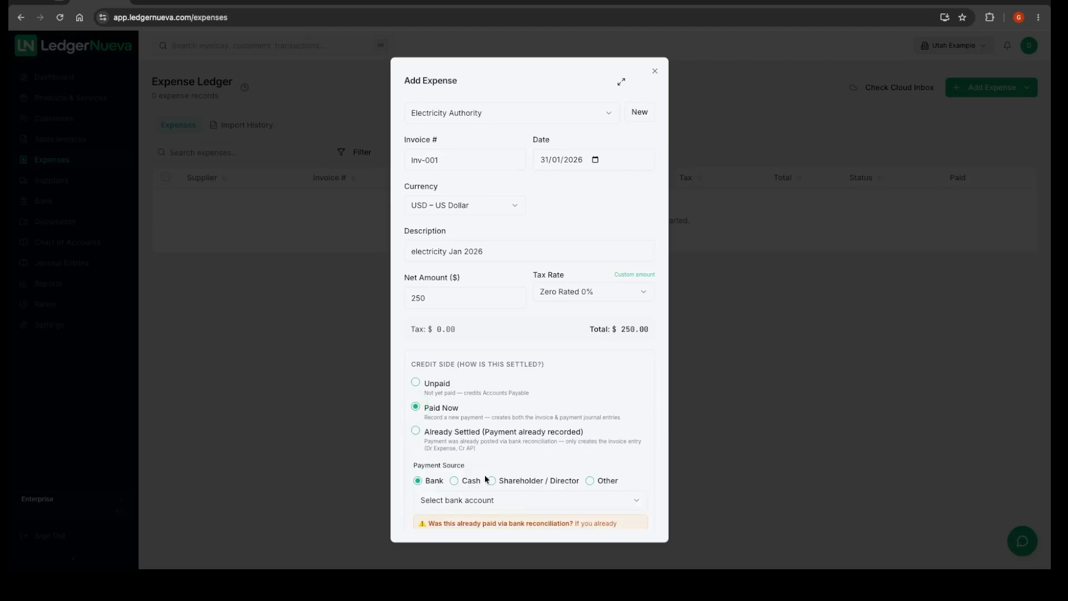
scroll(481, 481, "down", 2)
Step: Check the Unpaid option's credit accounts, trying Other Creditors (4300) and Accruals (4400) before returning to Accounts Payable (4000)
left_click(415, 329)
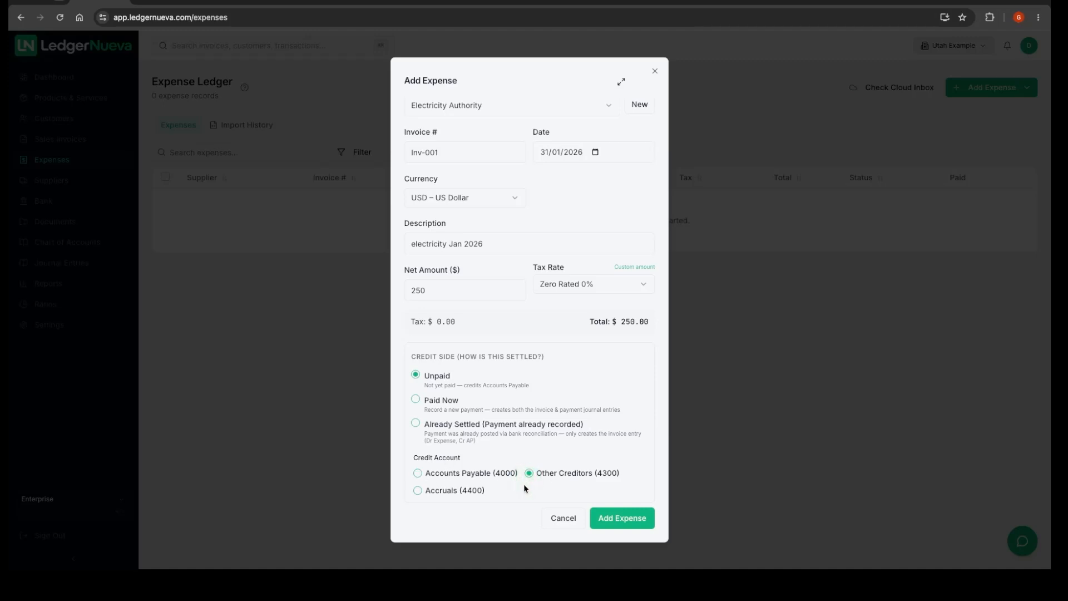
left_click(417, 489)
left_click(417, 473)
Step: Review the Paid Now option's explanation, payment sources and bank account choices
left_click_drag(427, 410, 623, 409)
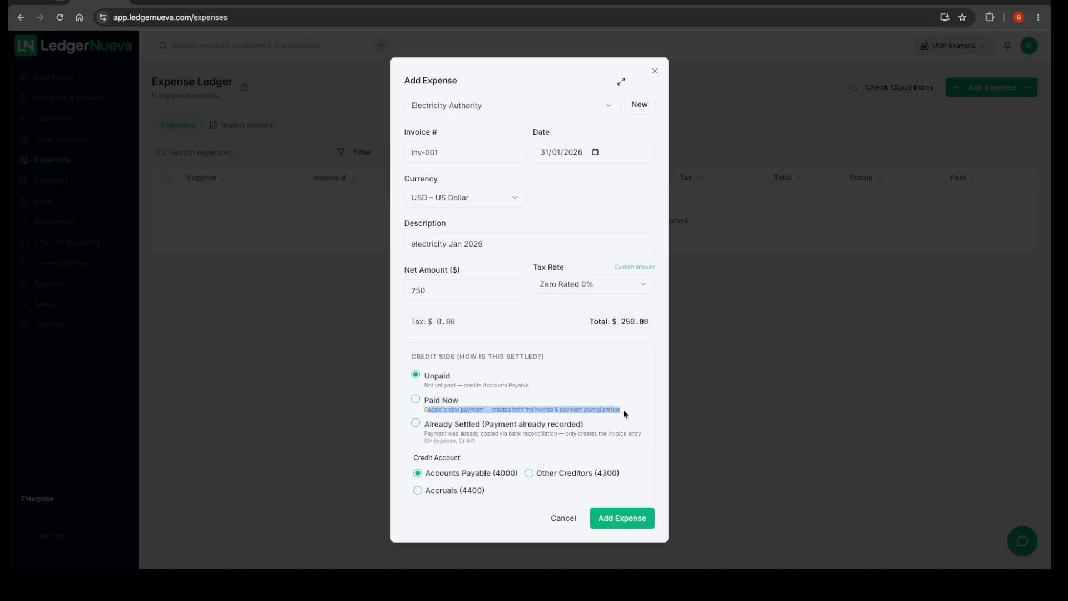
left_click(535, 409)
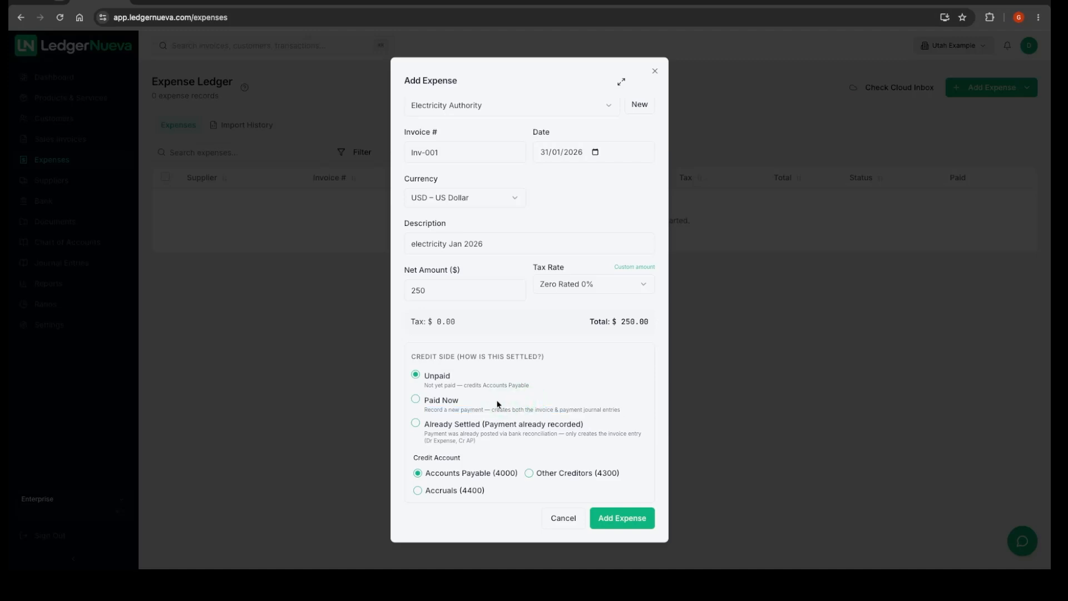
left_click(415, 399)
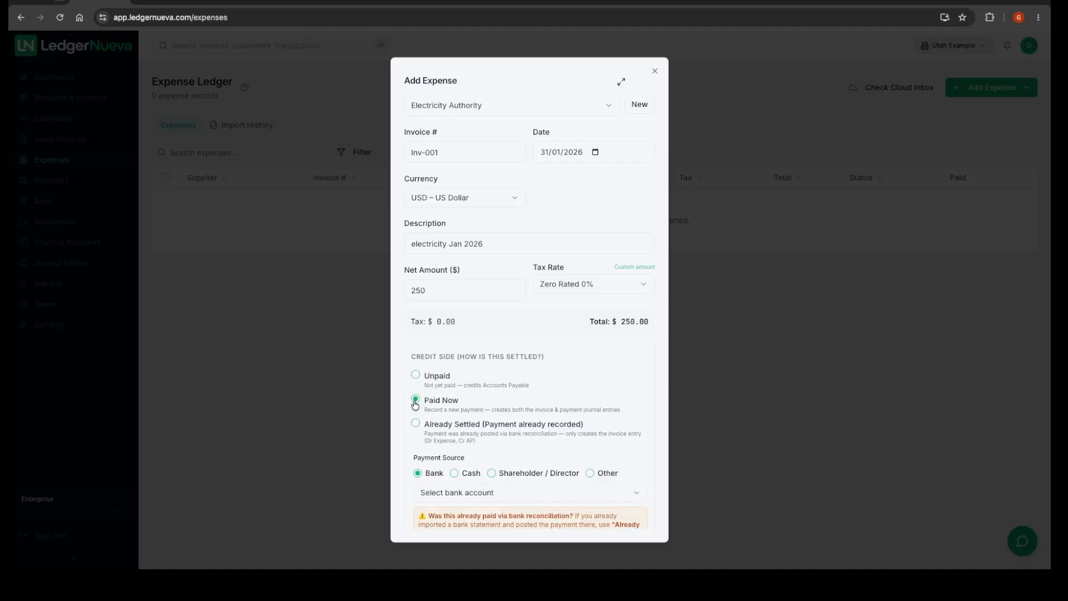
scroll(550, 399, "down", 2)
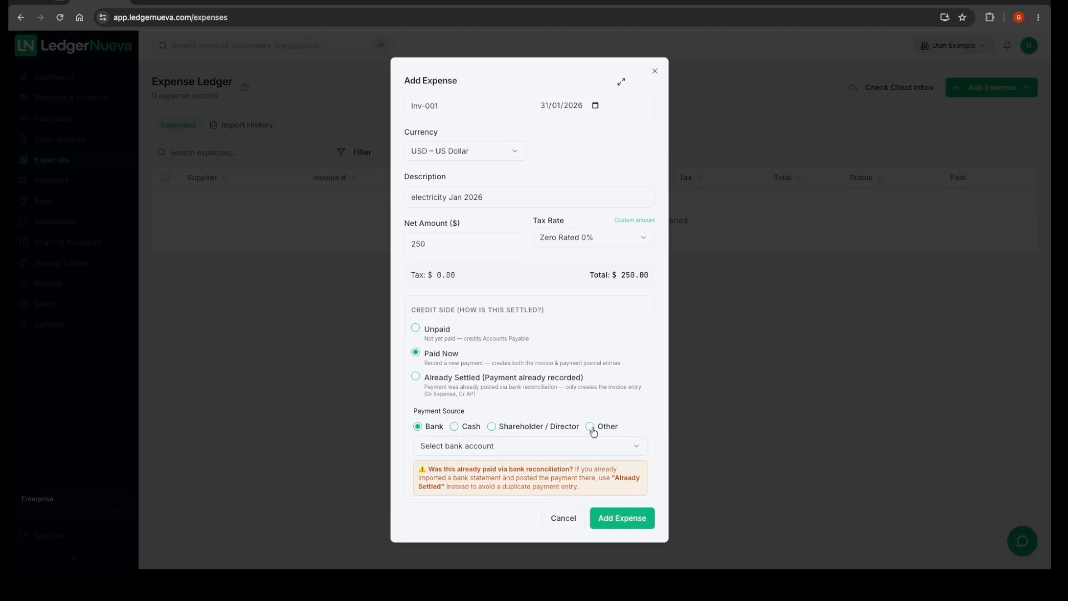
left_click(471, 445)
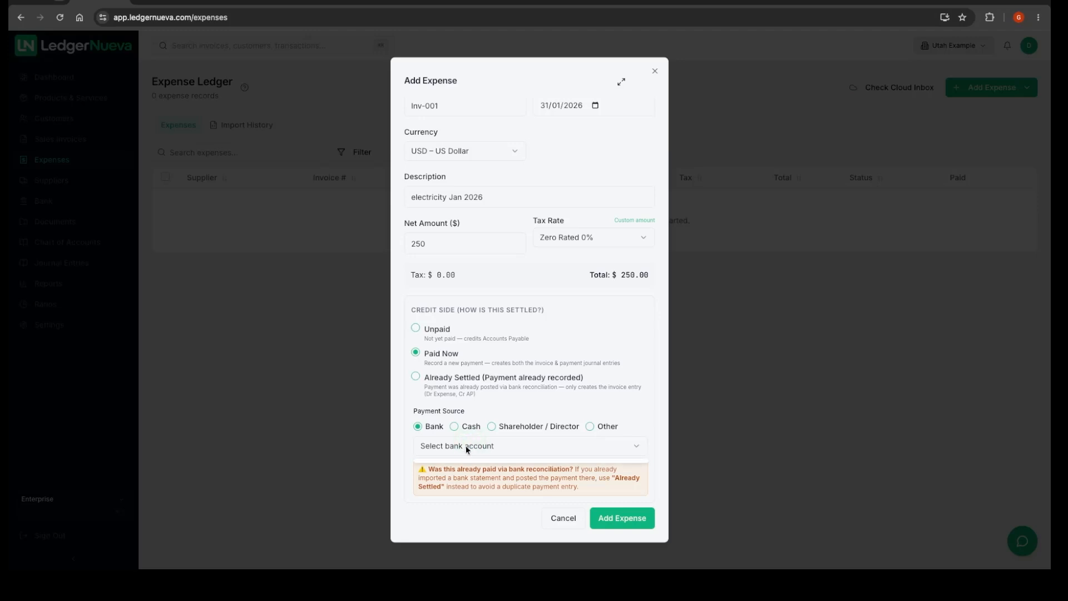
left_click(503, 410)
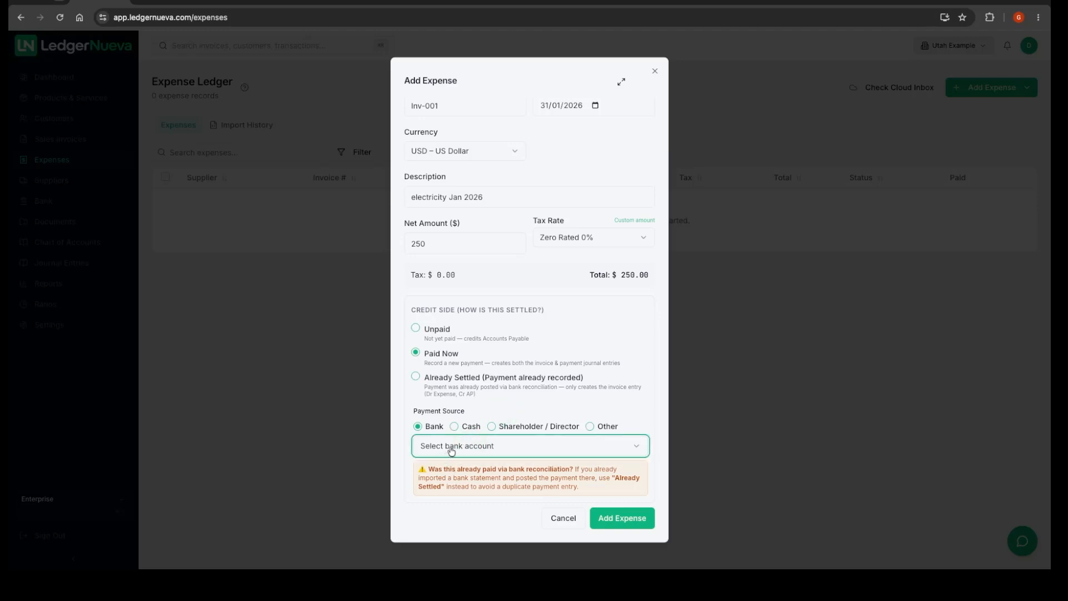
Step: Check the Already Settled option again, set the expense to Unpaid against Accounts Payable (4000), and add it
left_click(415, 330)
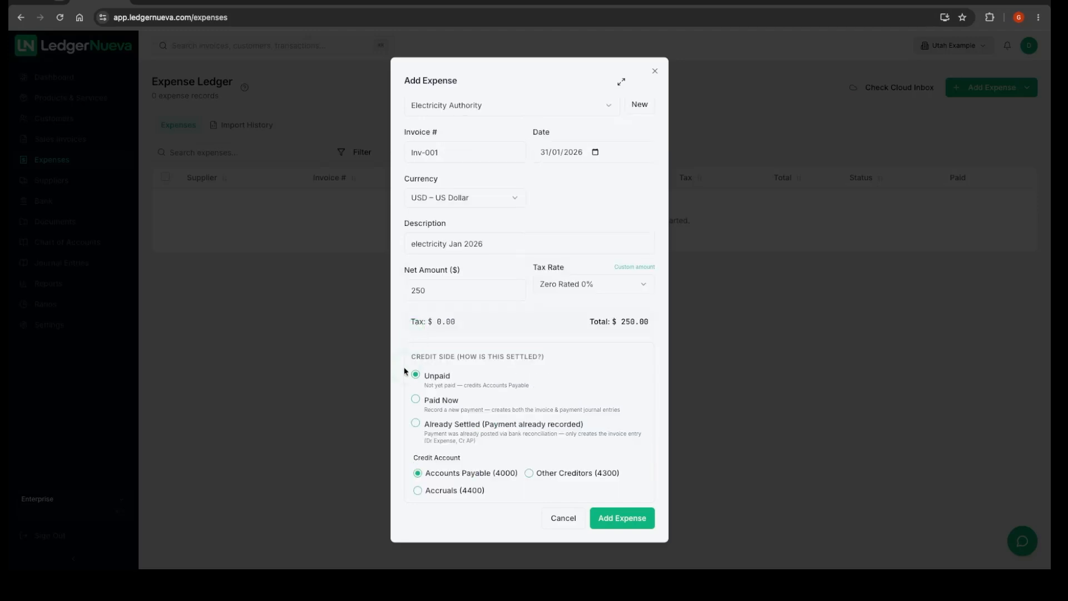
left_click(416, 425)
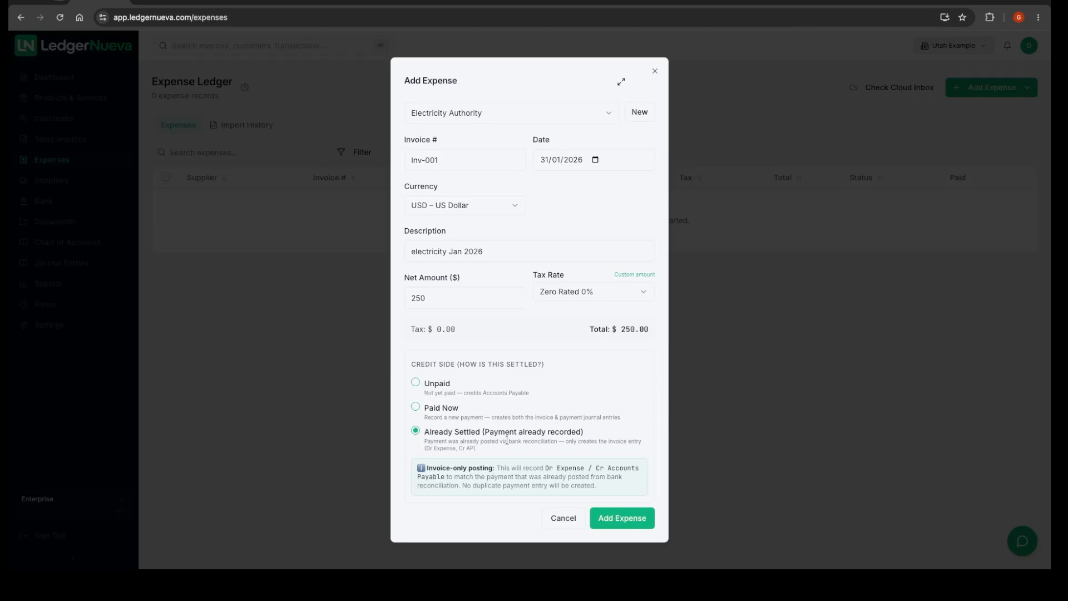
left_click(415, 383)
scroll(533, 391, "down", 1)
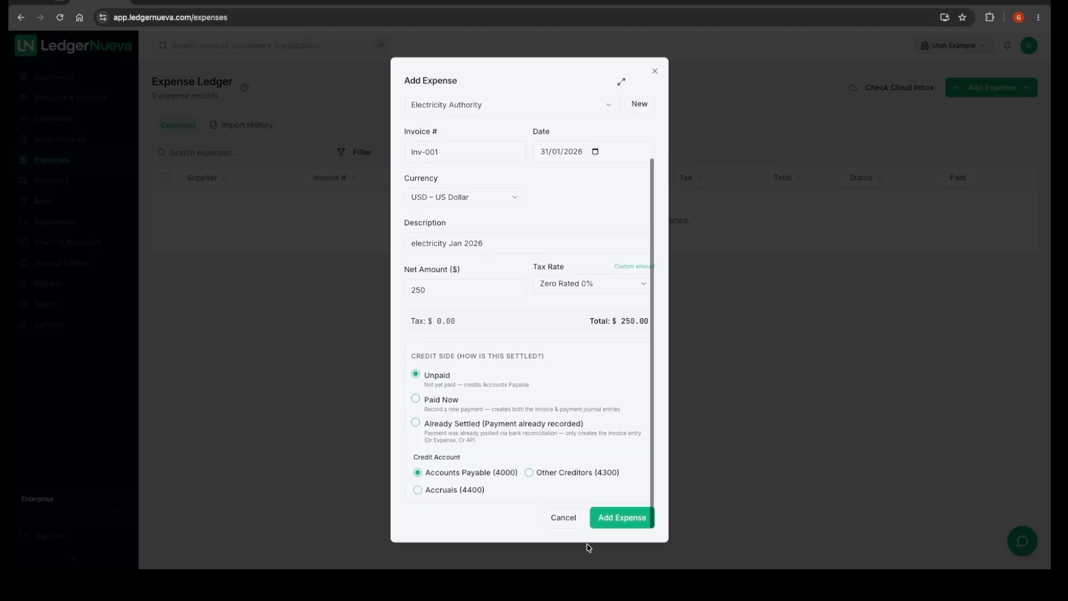
left_click(618, 519)
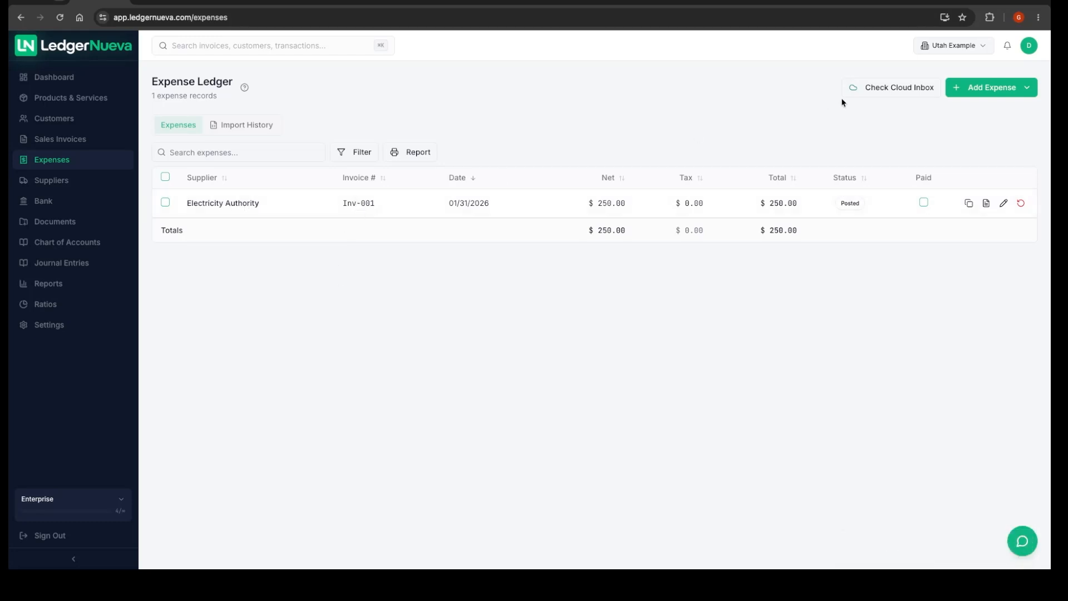
Step: Check the available ways of adding an expense and the Mark as Paid options for Inv-001, and close them unchanged
left_click(986, 87)
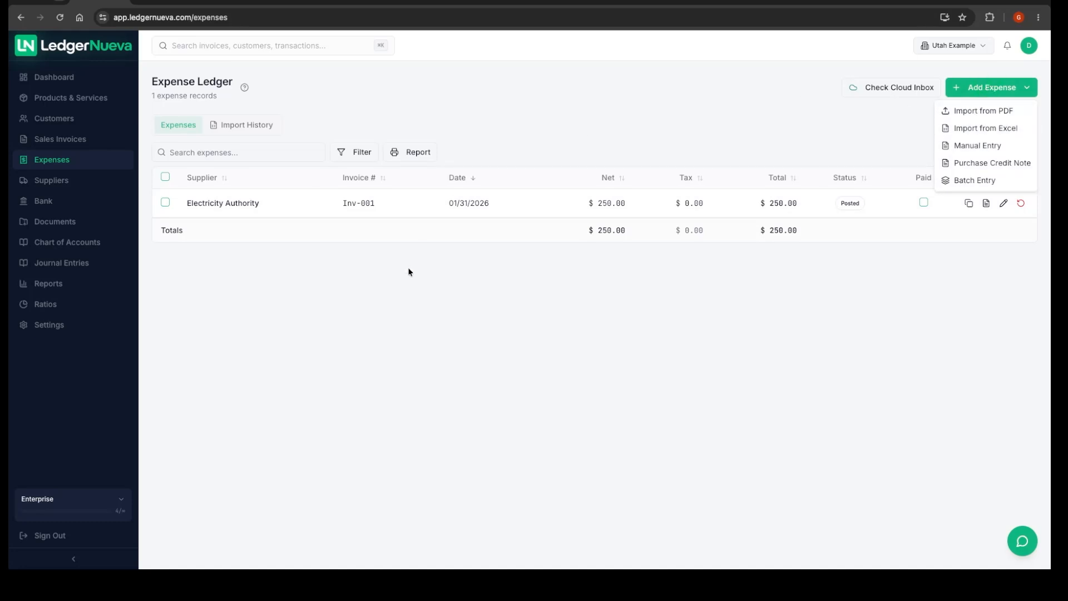
left_click_drag(343, 203, 363, 206)
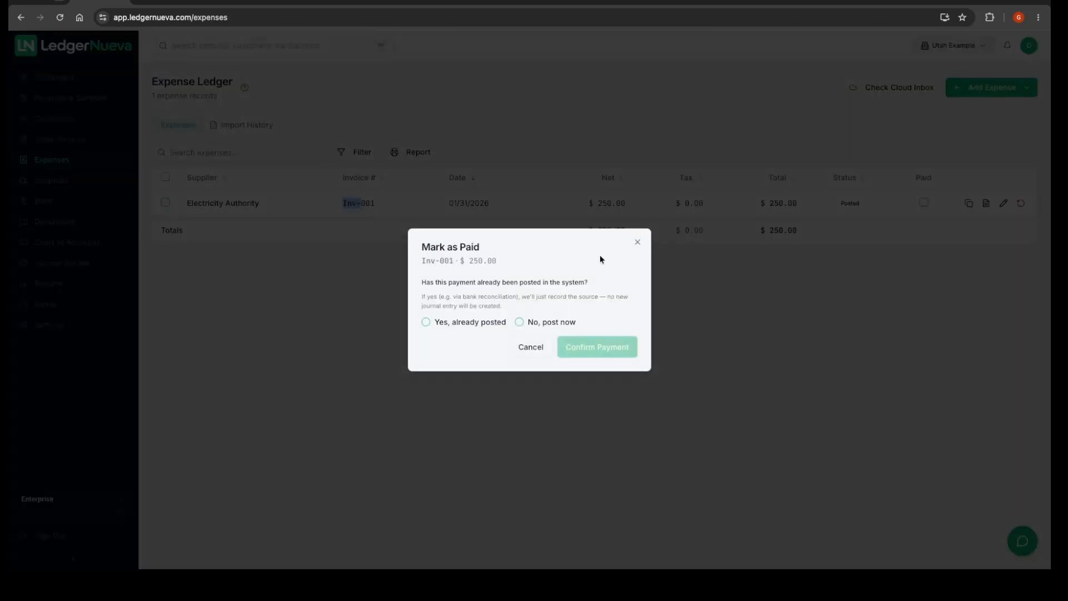
left_click(637, 242)
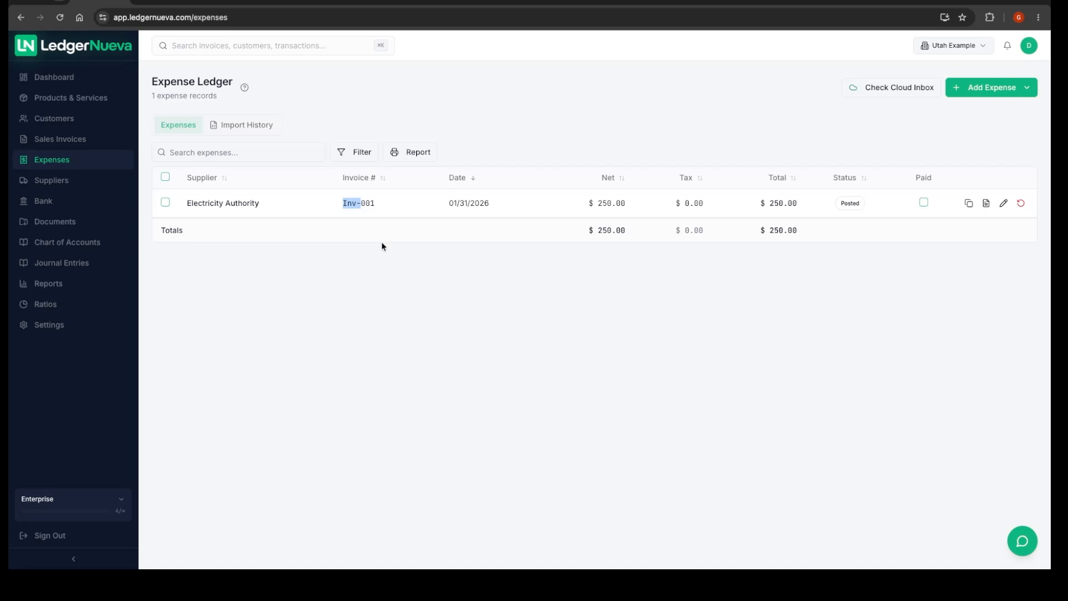
Step: Expand the journal entry for the January 2026 electricity expense and check its Electricity debit and Accounts Payable credit lines
left_click(54, 267)
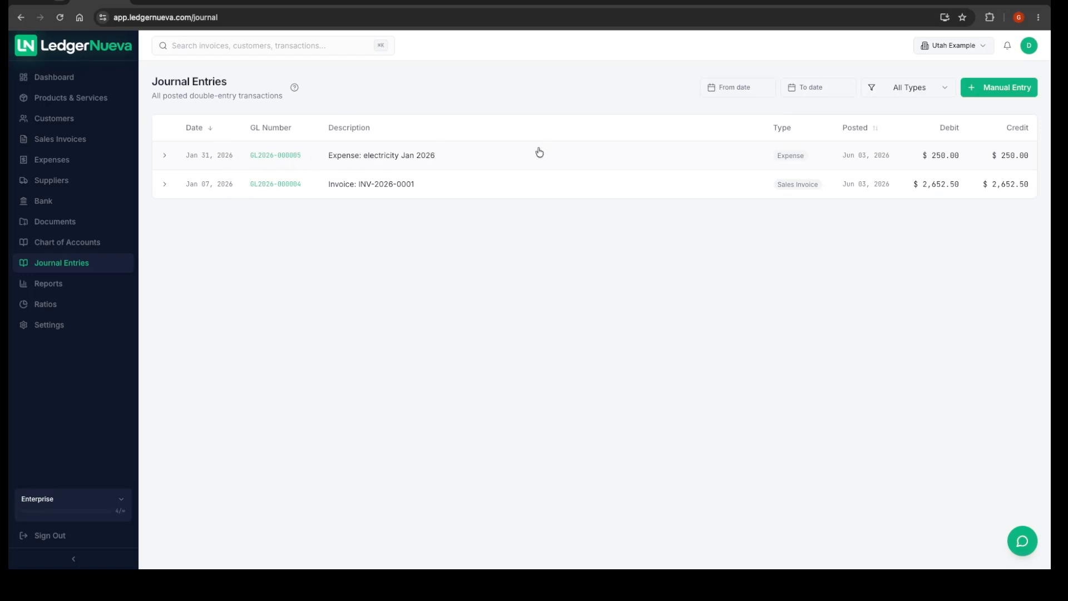
left_click(167, 159)
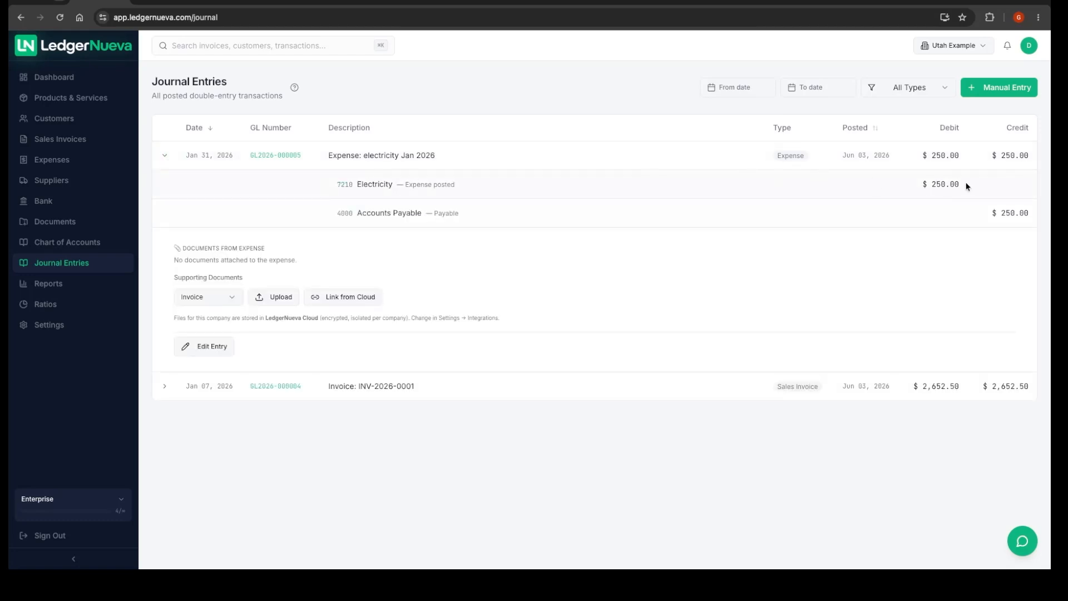
left_click_drag(966, 187, 915, 187)
left_click_drag(988, 220, 1030, 218)
Step: Preview the batch statement report for all suppliers, check Electricity Authority's credit for Inv-001, and close the report
left_click(47, 183)
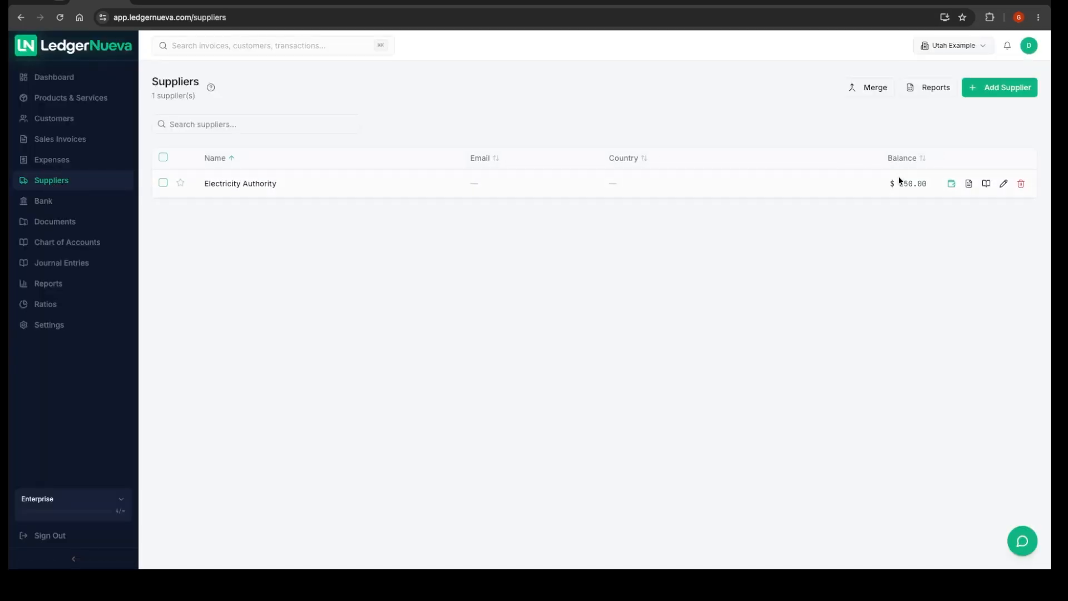
left_click(935, 91)
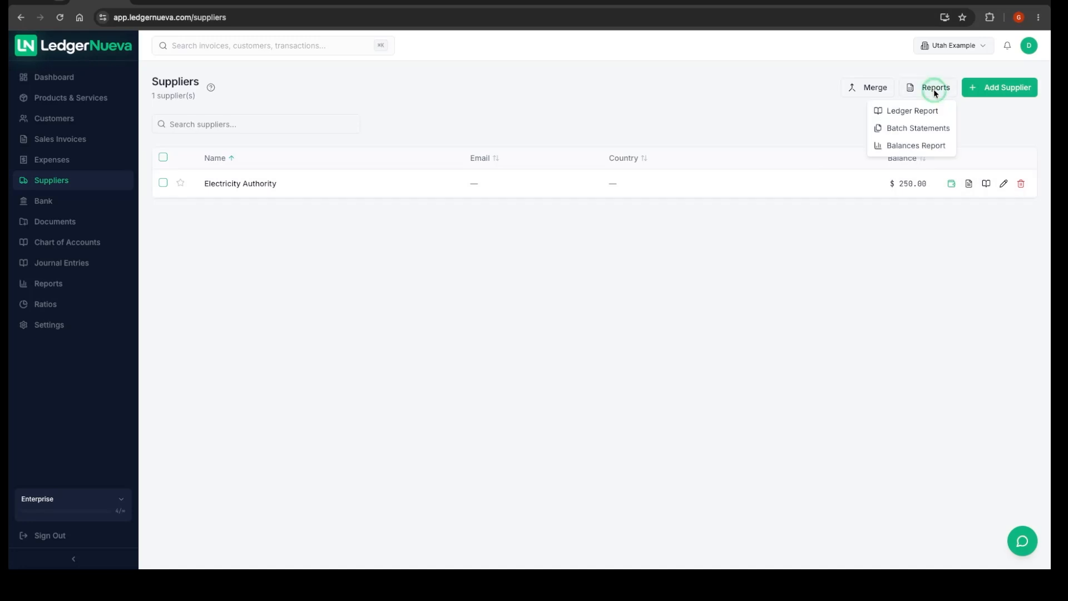
left_click(906, 128)
left_click(452, 365)
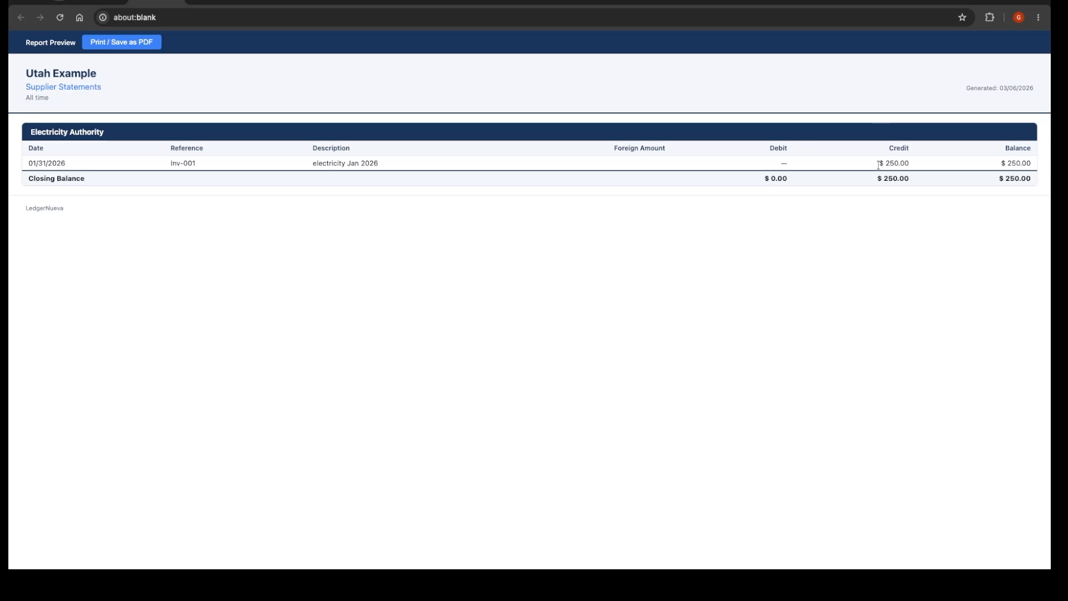
left_click_drag(875, 163, 909, 163)
key("super+w")
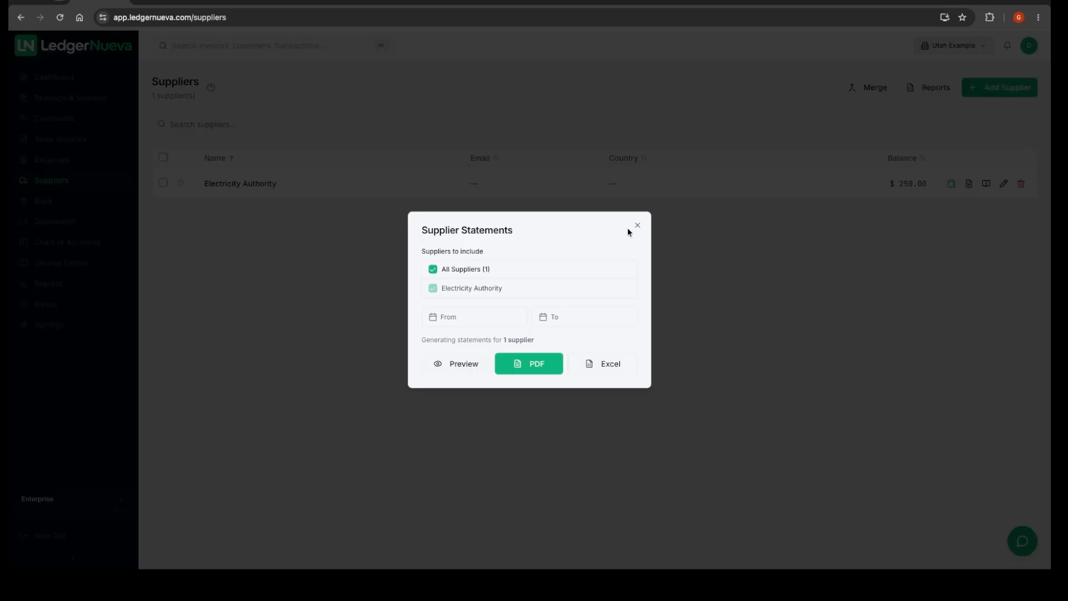
left_click(637, 225)
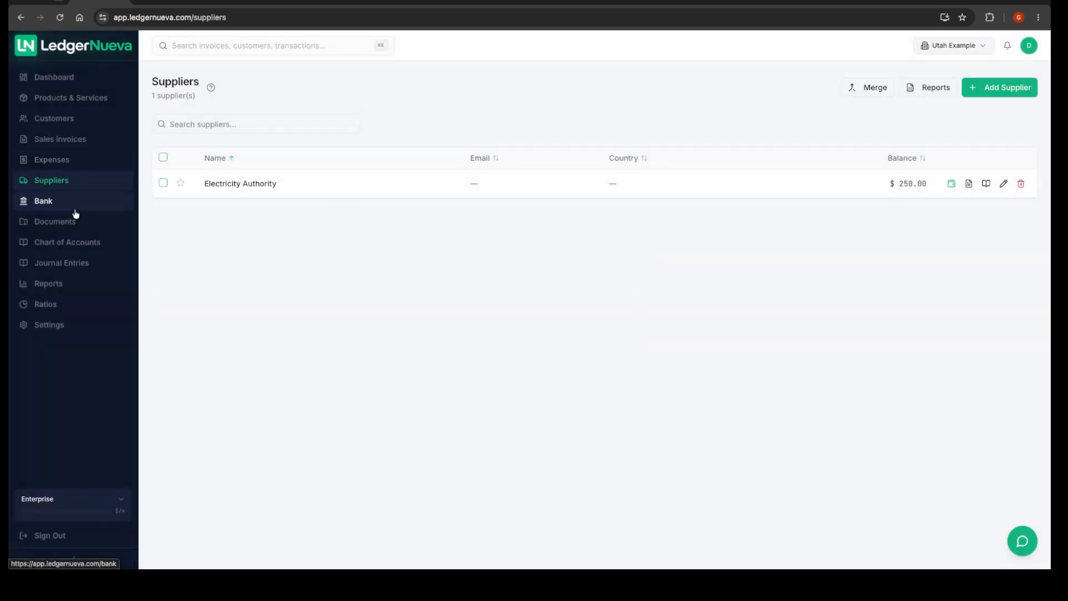
Step: Review the currency, opening balance and ledger account options for adding a bank account, and close the form without saving
left_click(75, 214)
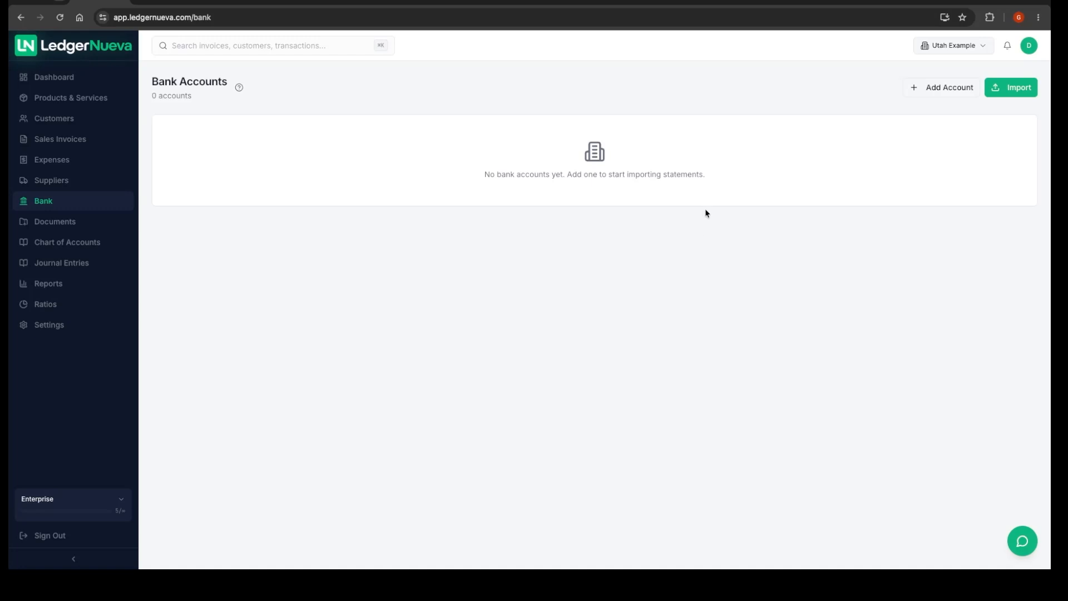
left_click(943, 99)
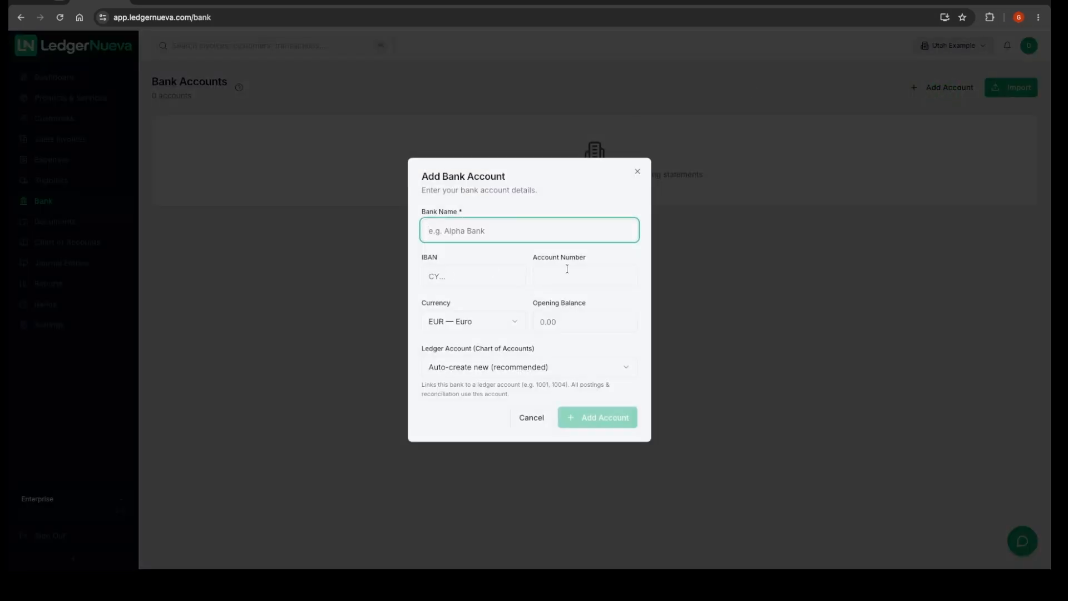
left_click(469, 323)
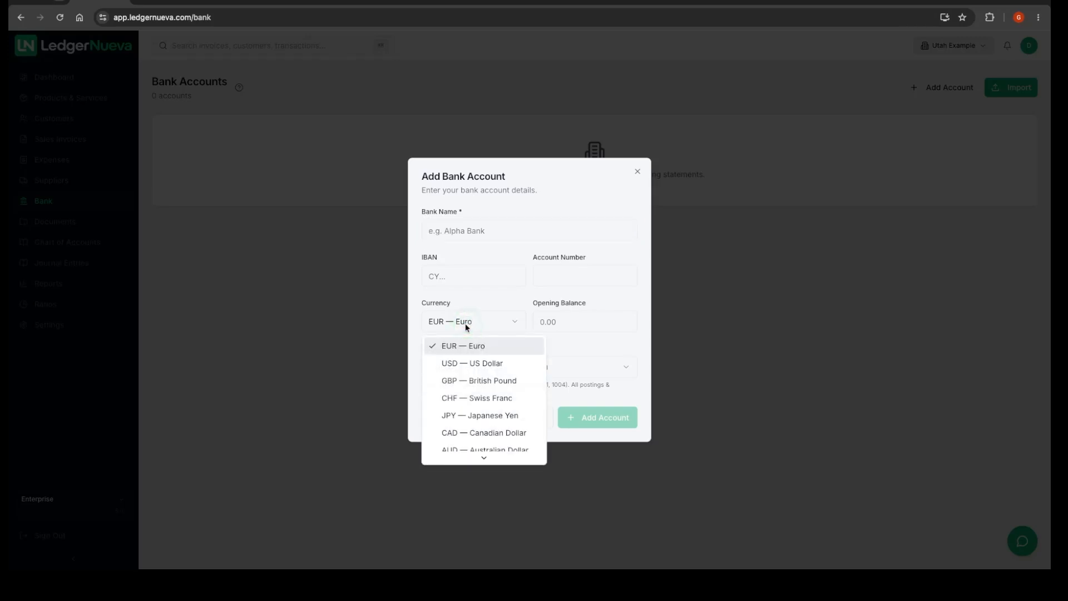
left_click(469, 324)
left_click(572, 321)
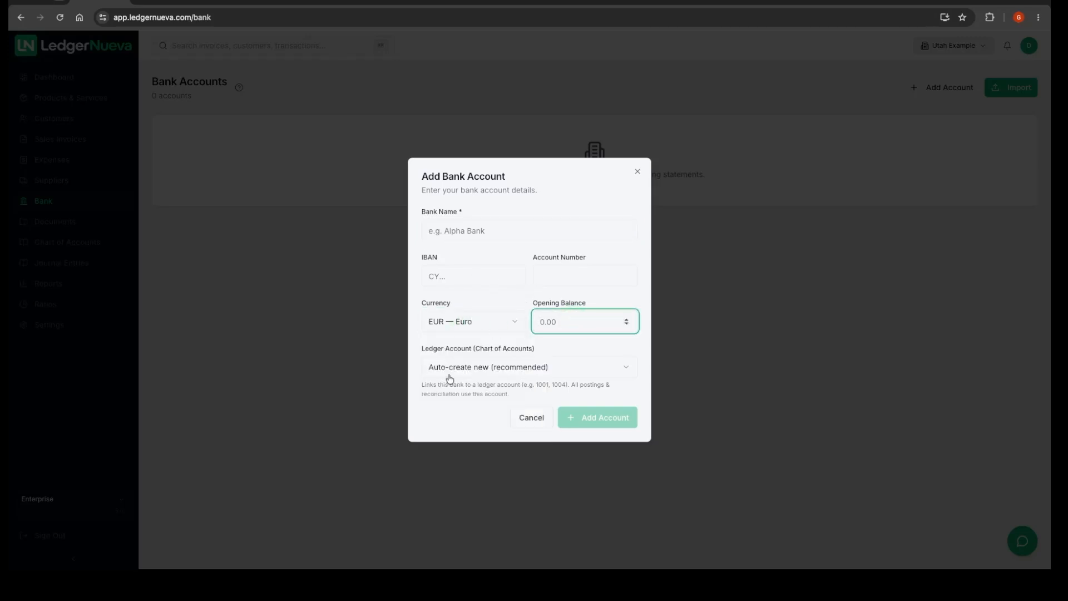
left_click(478, 370)
left_click(477, 371)
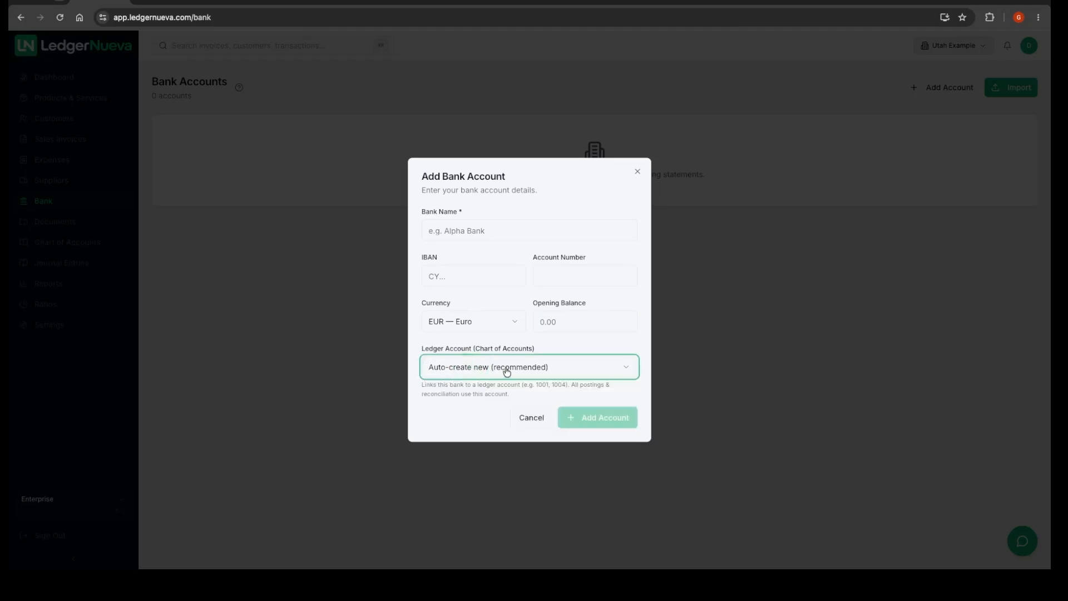
left_click(637, 172)
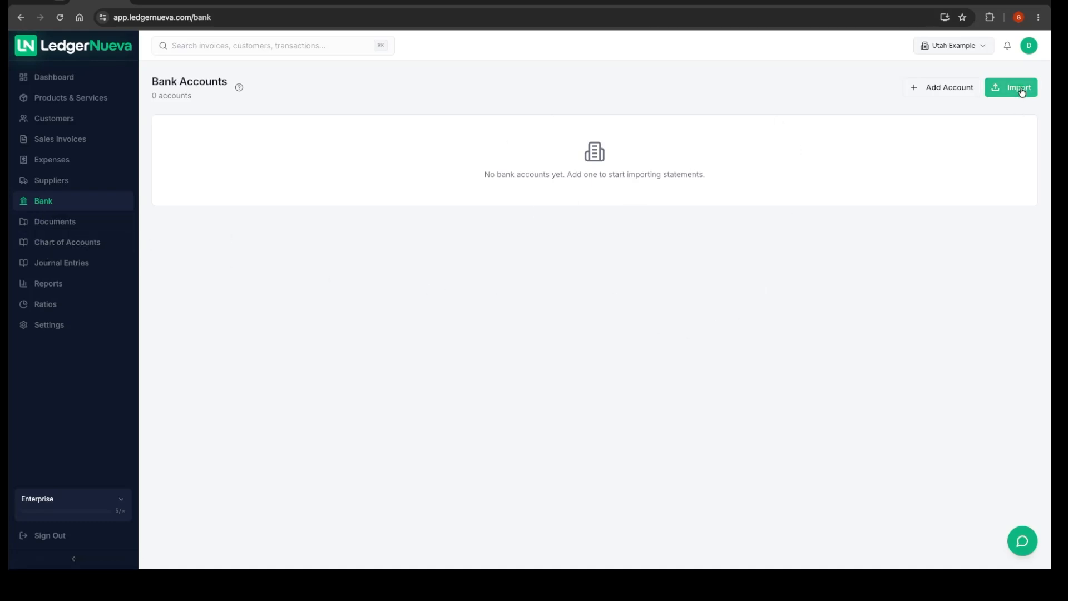
Step: Check the bank statement import's option to create a new bank account, and close it without importing
left_click(995, 95)
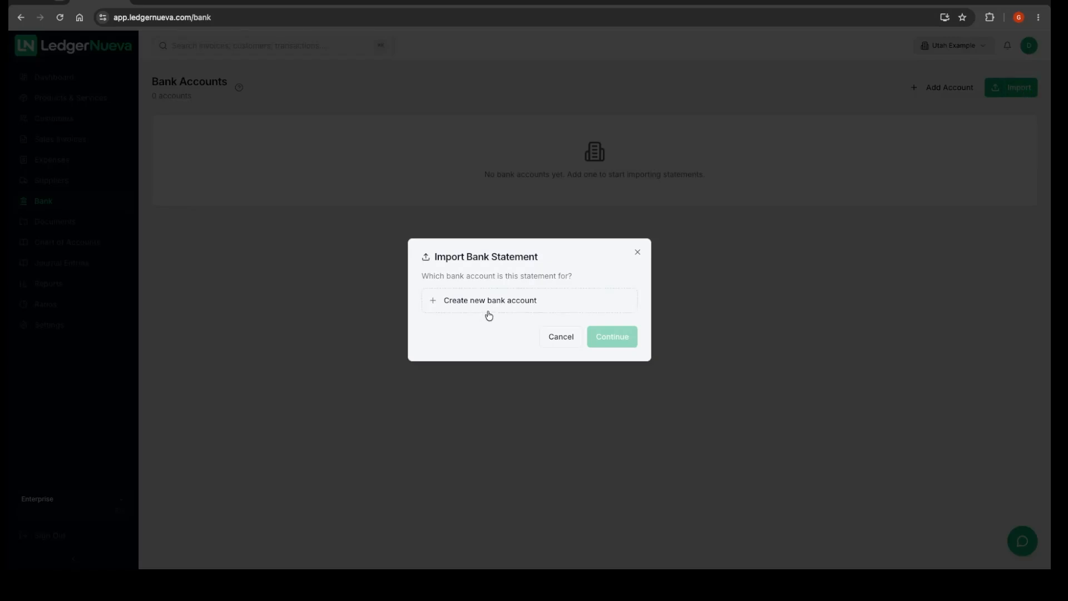
left_click(464, 309)
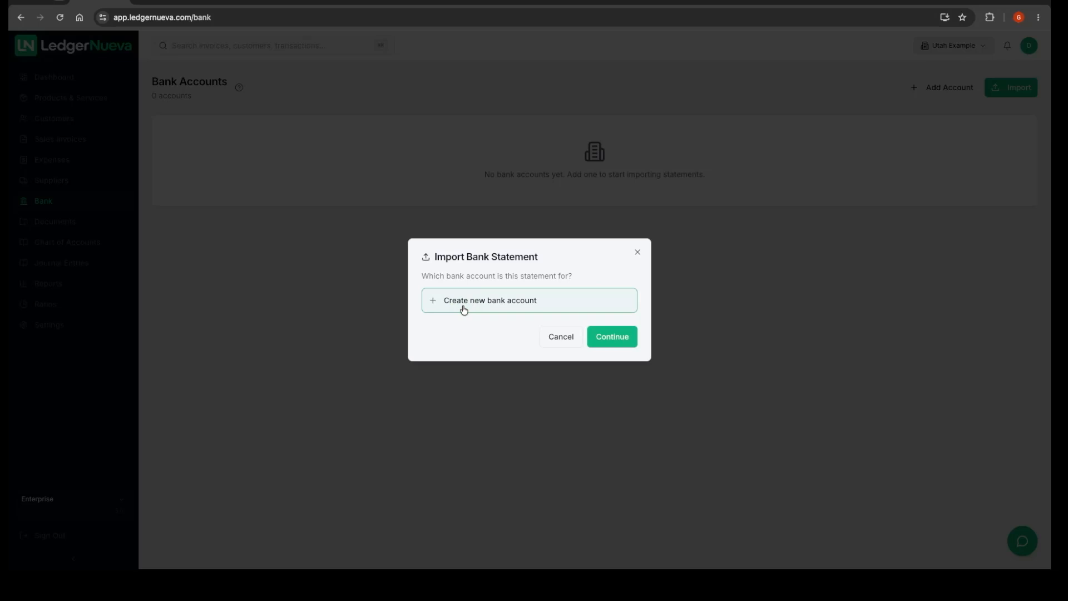
left_click(636, 253)
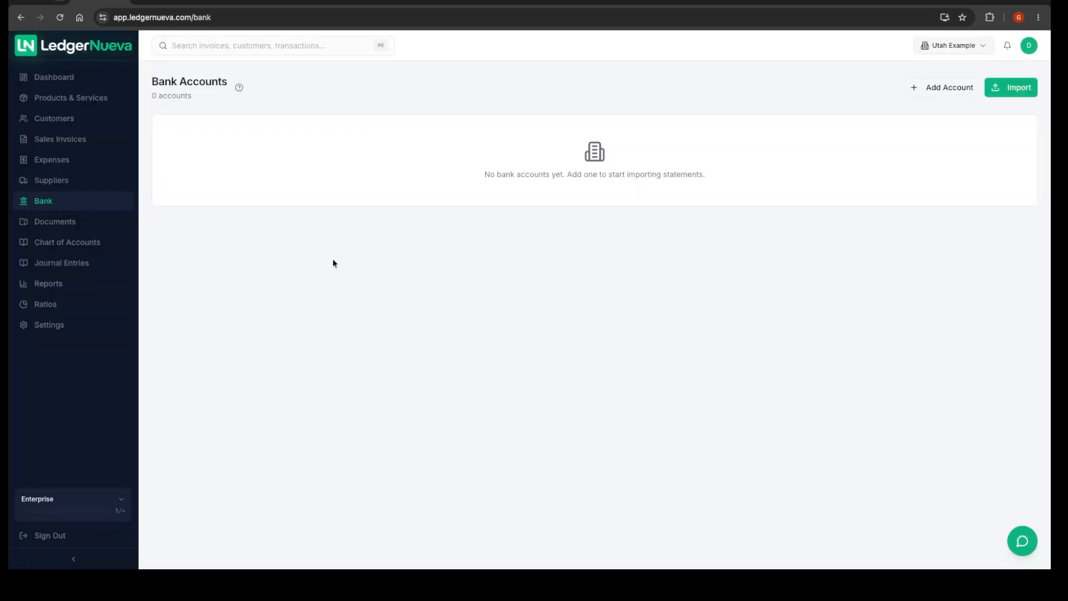
Step: View the company's supporting documents, and check the number of accounts in the chart of accounts
left_click(47, 221)
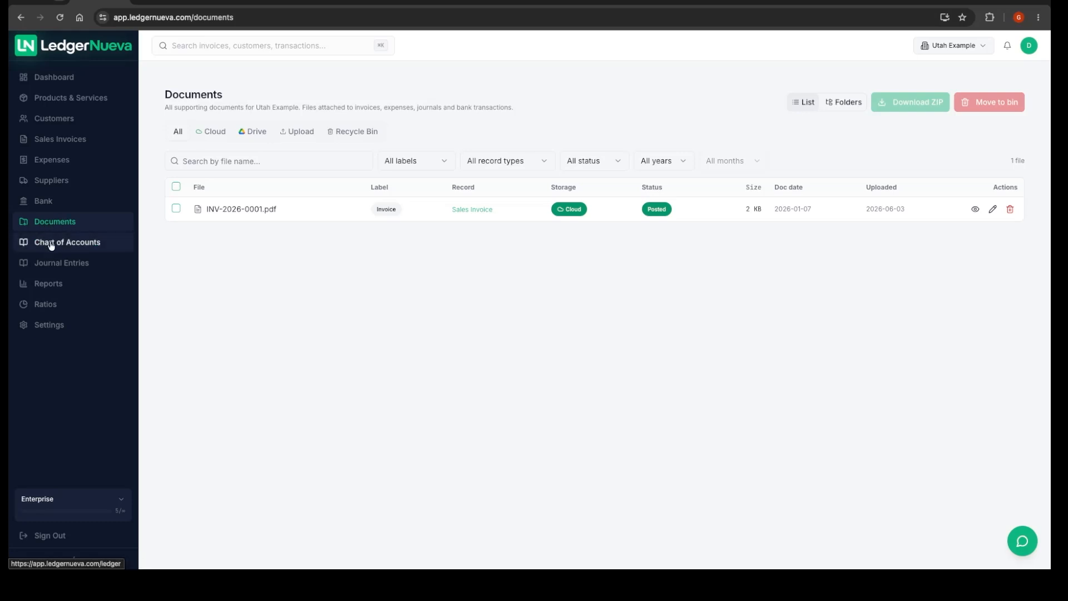
left_click(49, 245)
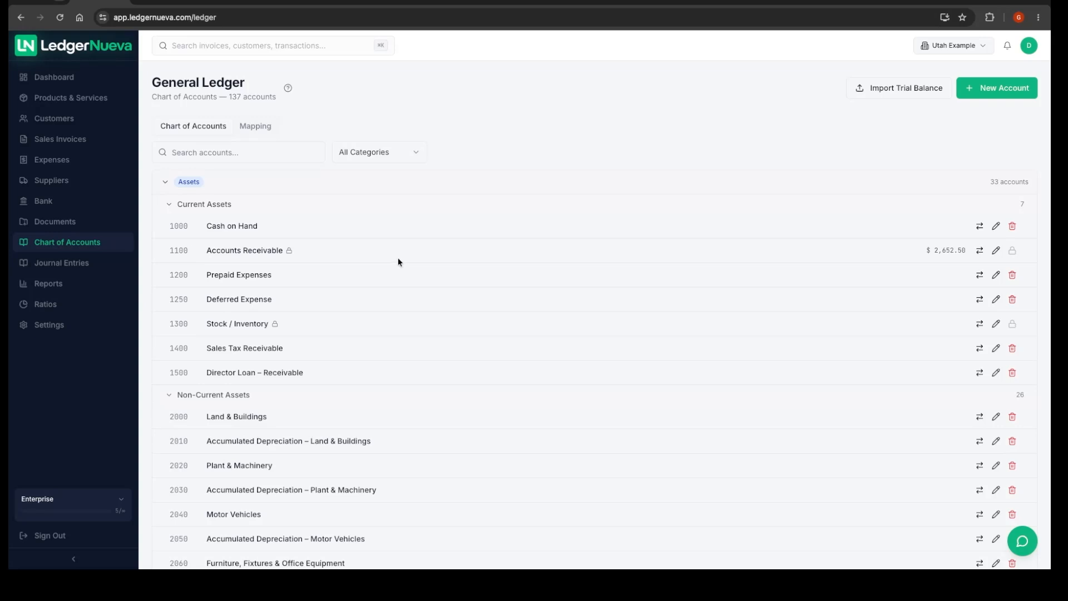
scroll(394, 260, "down", 1)
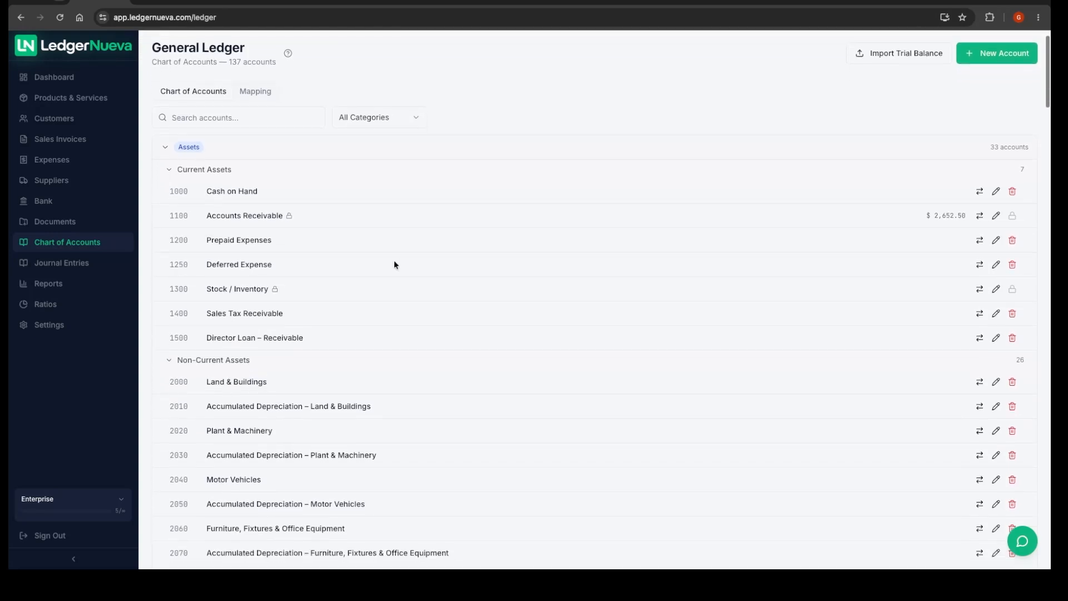
scroll(393, 259, "up", 1)
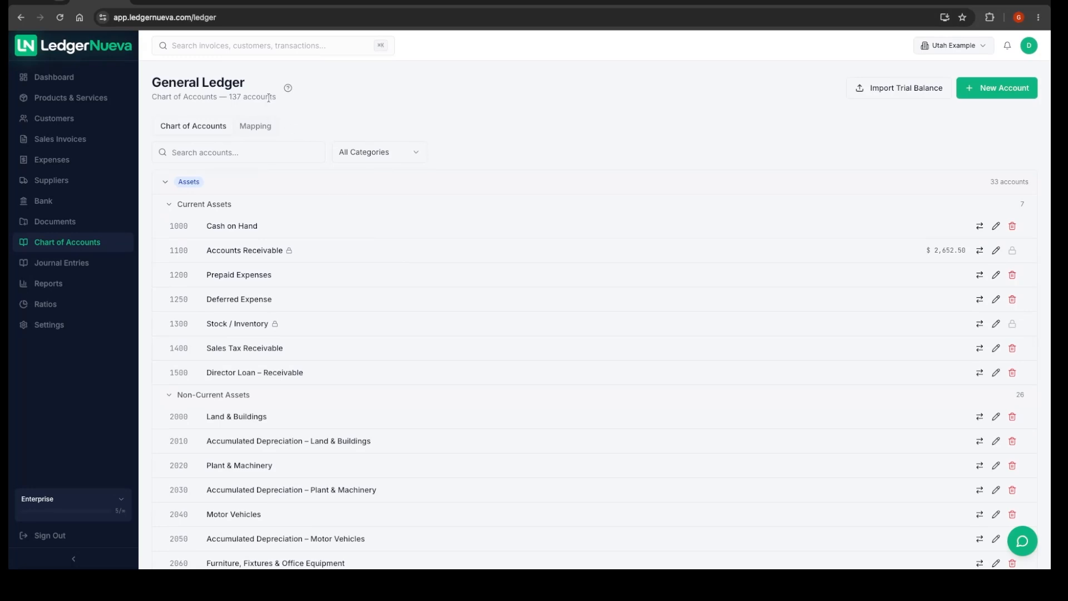
left_click_drag(276, 97, 226, 97)
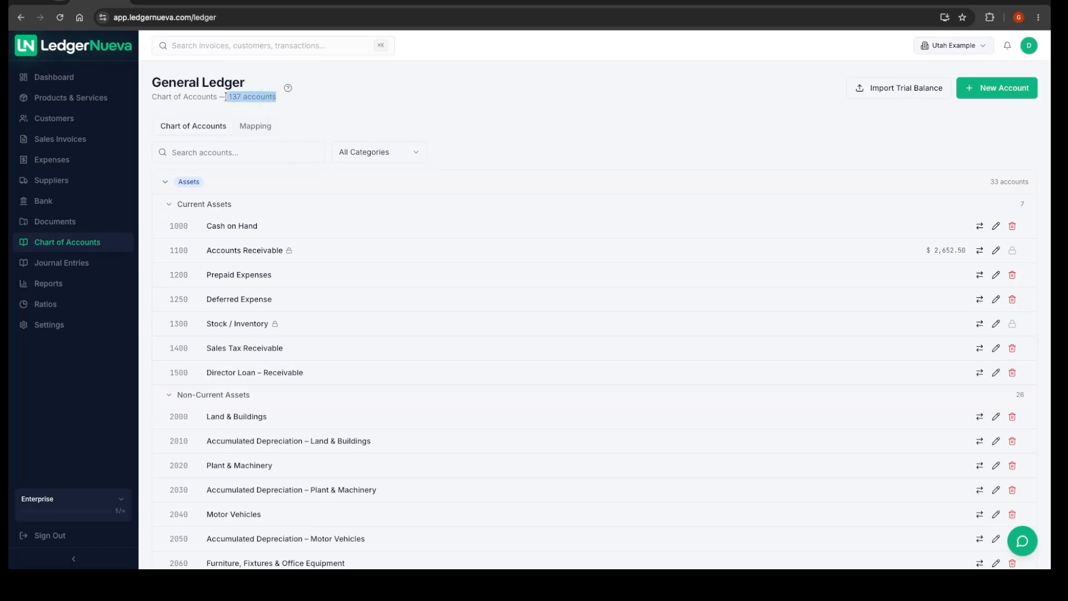
left_click(323, 102)
Step: Examine the chart of accounts from Land & Buildings and its accumulated depreciation through liabilities, equity and income
scroll(439, 243, "down", 3)
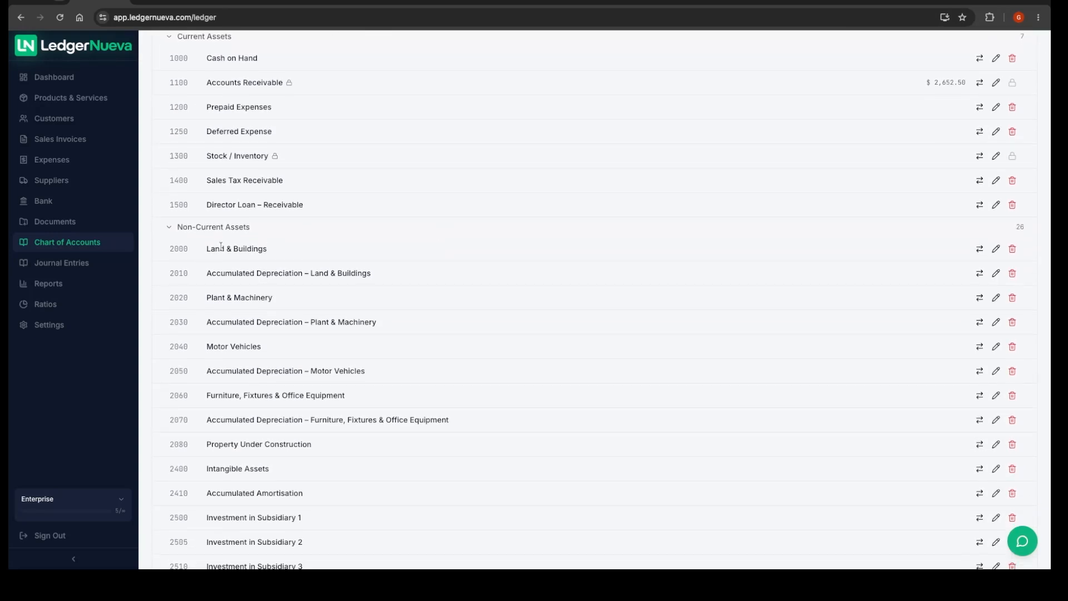
left_click_drag(208, 249, 255, 249)
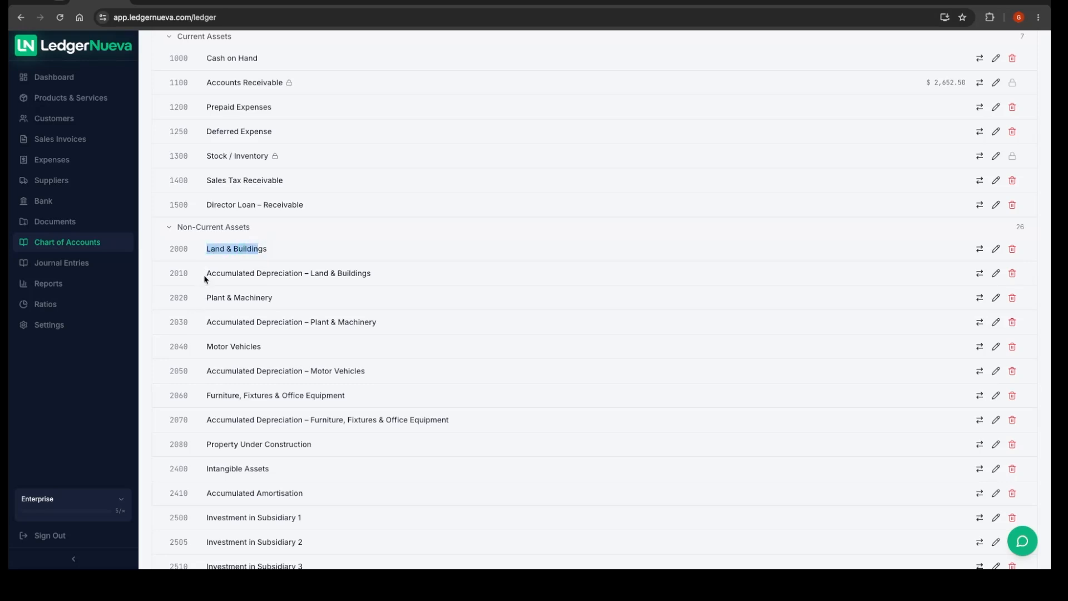
left_click_drag(206, 273, 282, 274)
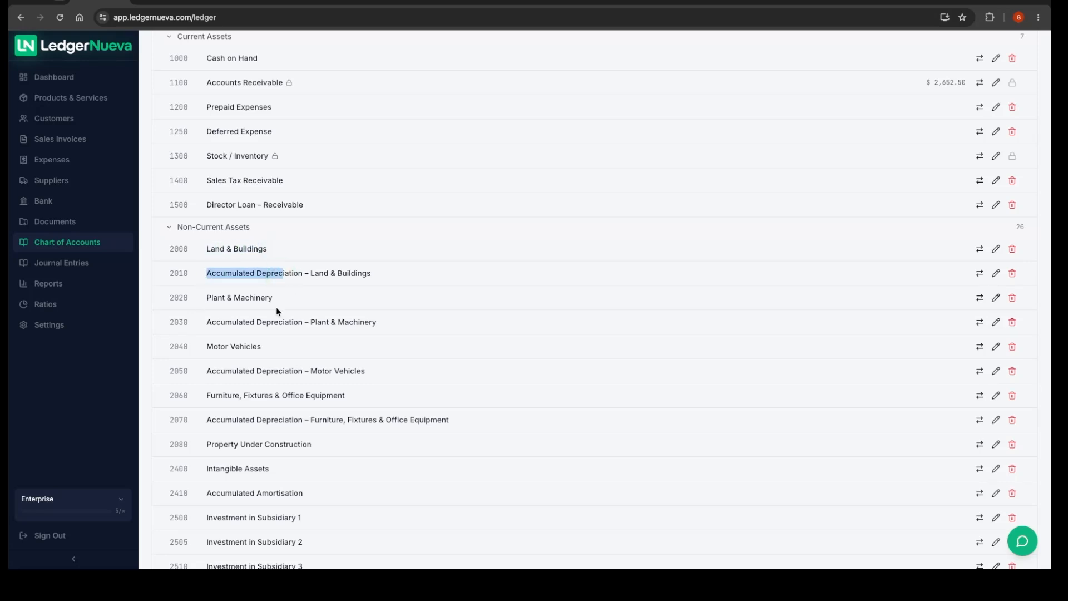
scroll(272, 303, "up", 3)
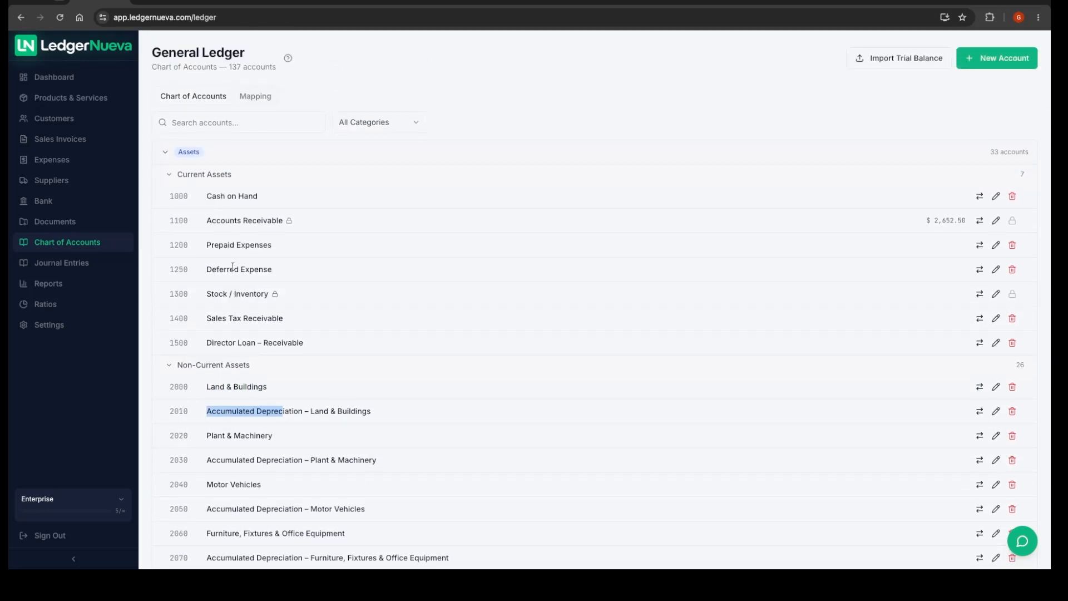
scroll(219, 265, "down", 9)
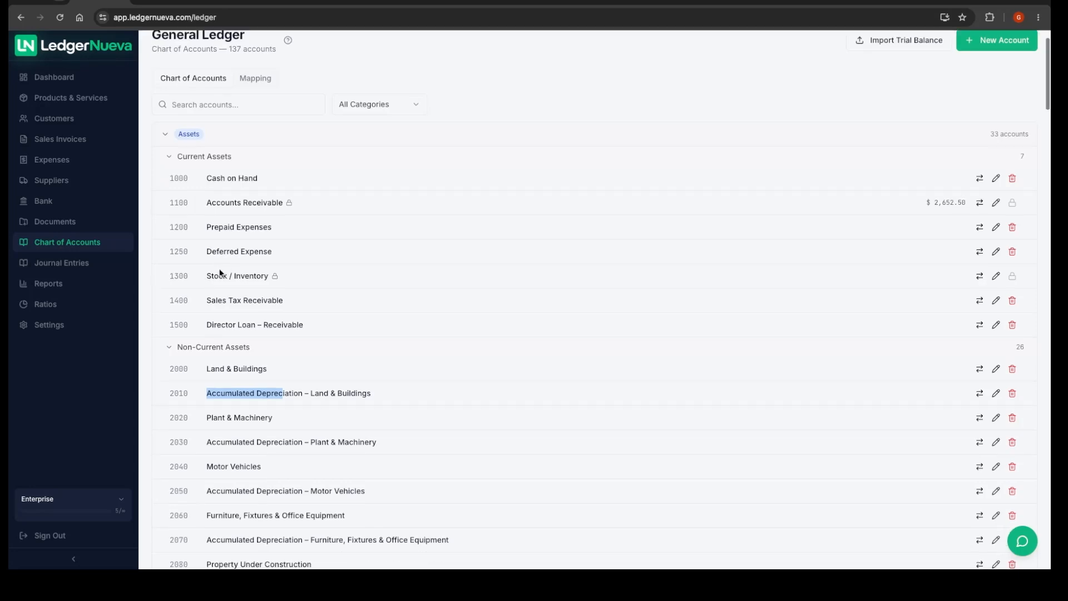
scroll(226, 308, "down", 14)
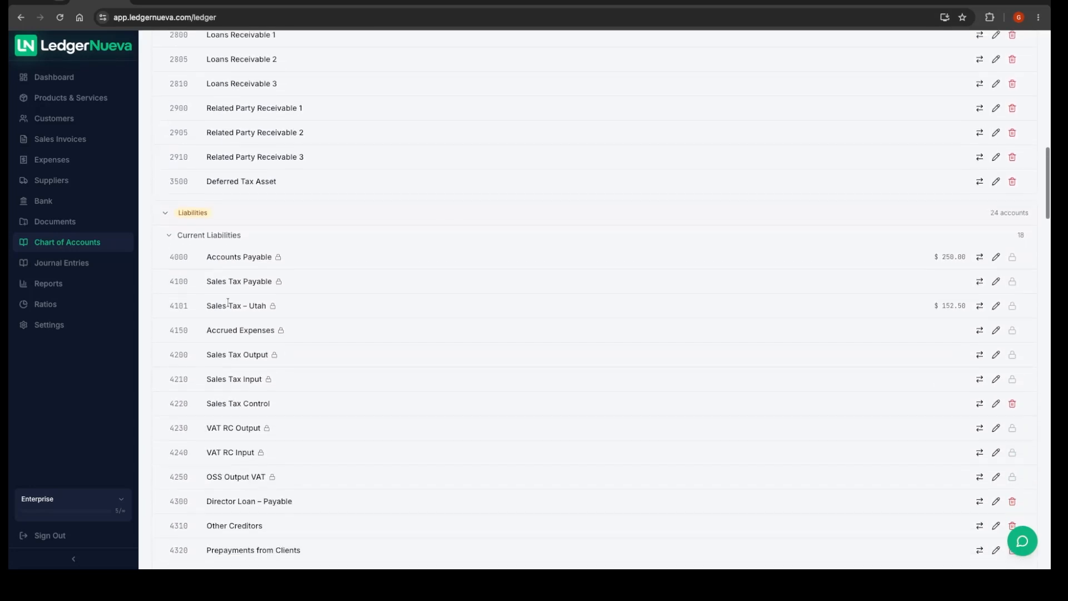
scroll(291, 294, "down", 5)
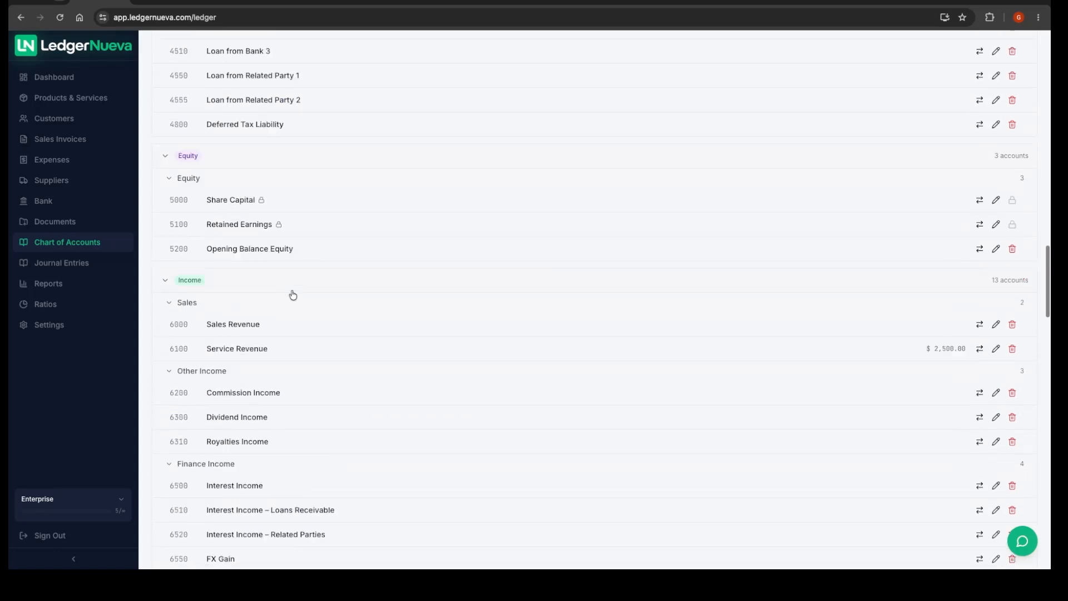
Step: Check the Sales Tax – Utah account (4101) and compare the asset, current liability and long-term liability accounts
scroll(292, 294, "up", 12)
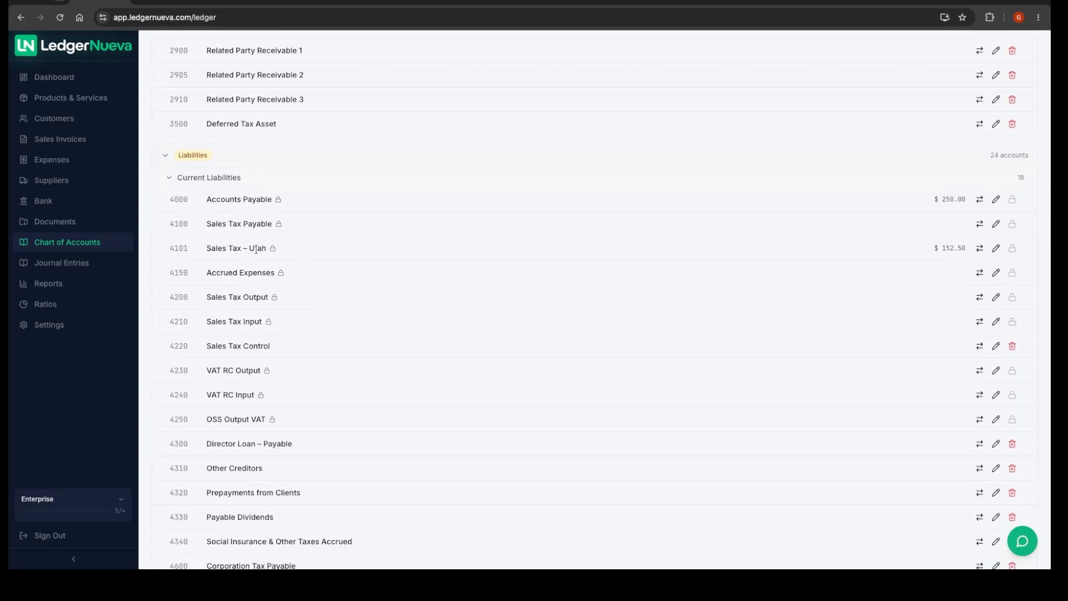
left_click_drag(208, 248, 265, 249)
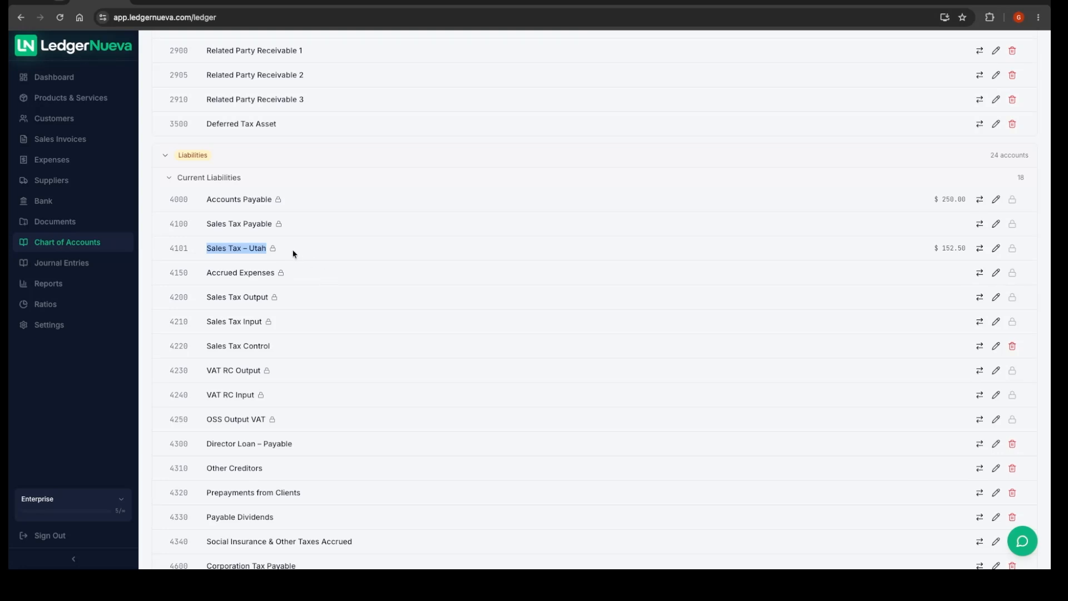
scroll(325, 272, "down", 9)
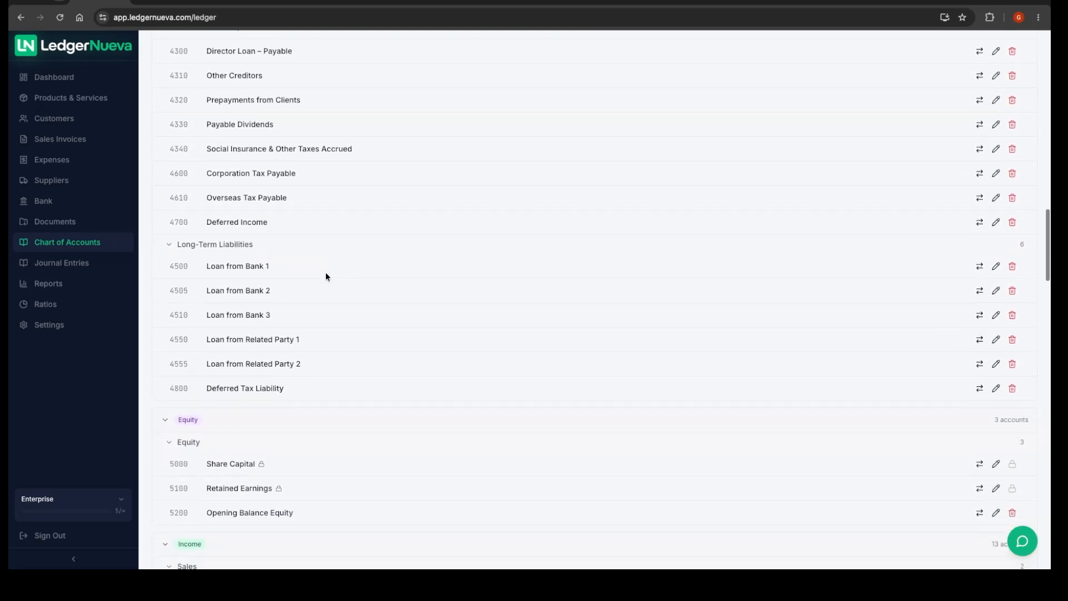
scroll(323, 276, "up", 8)
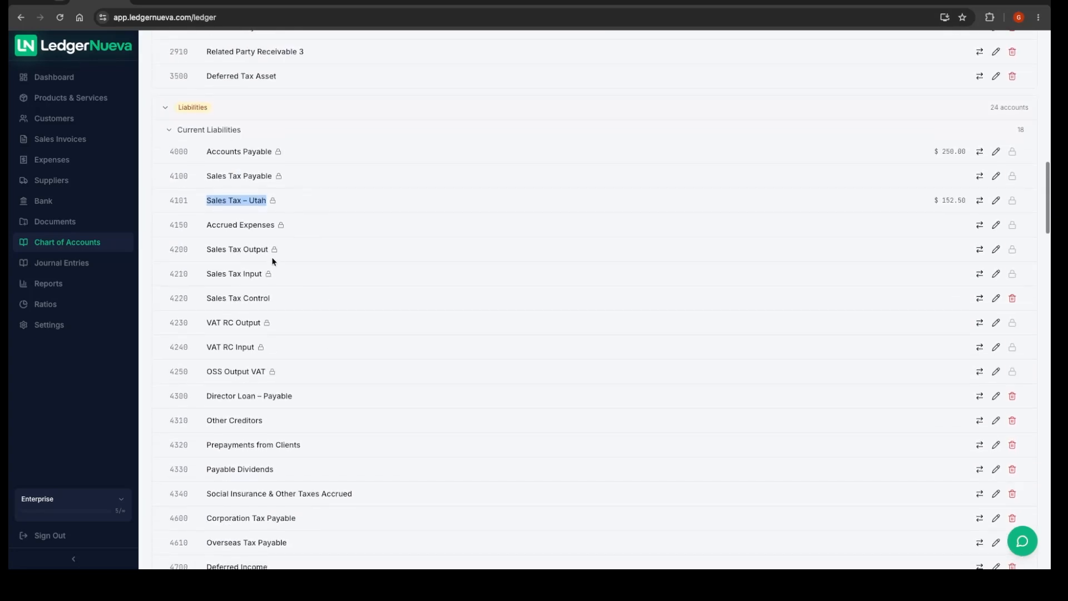
scroll(273, 256, "up", 15)
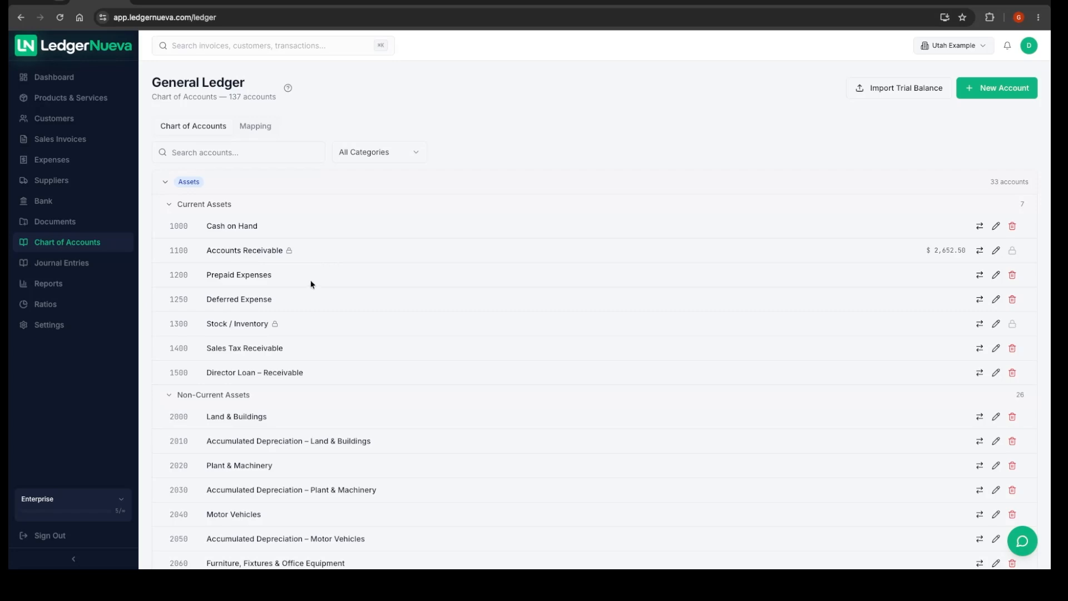
scroll(312, 287, "down", 15)
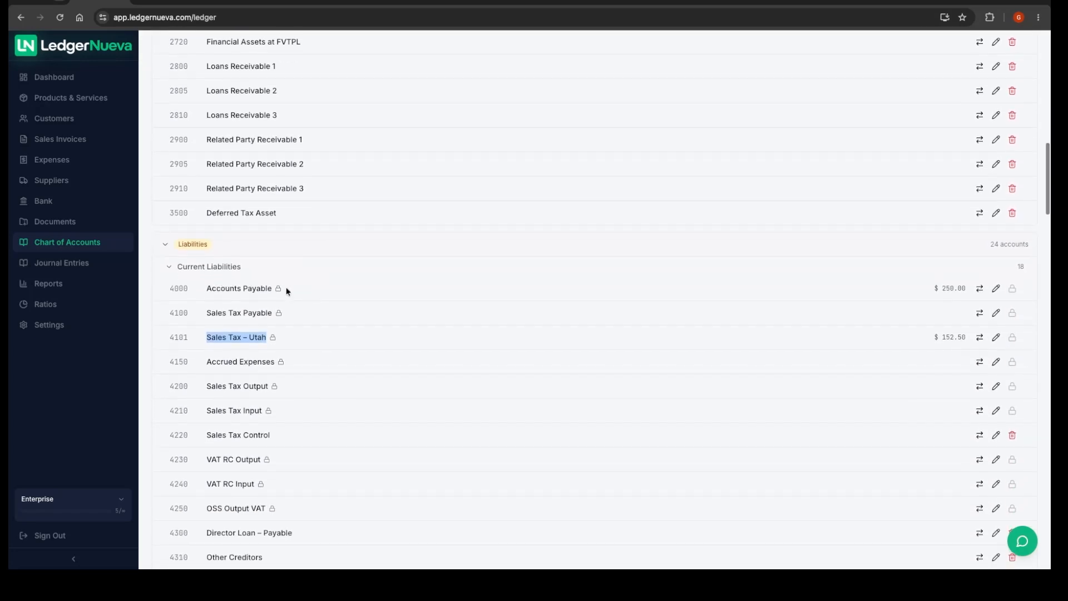
scroll(305, 303, "down", 8)
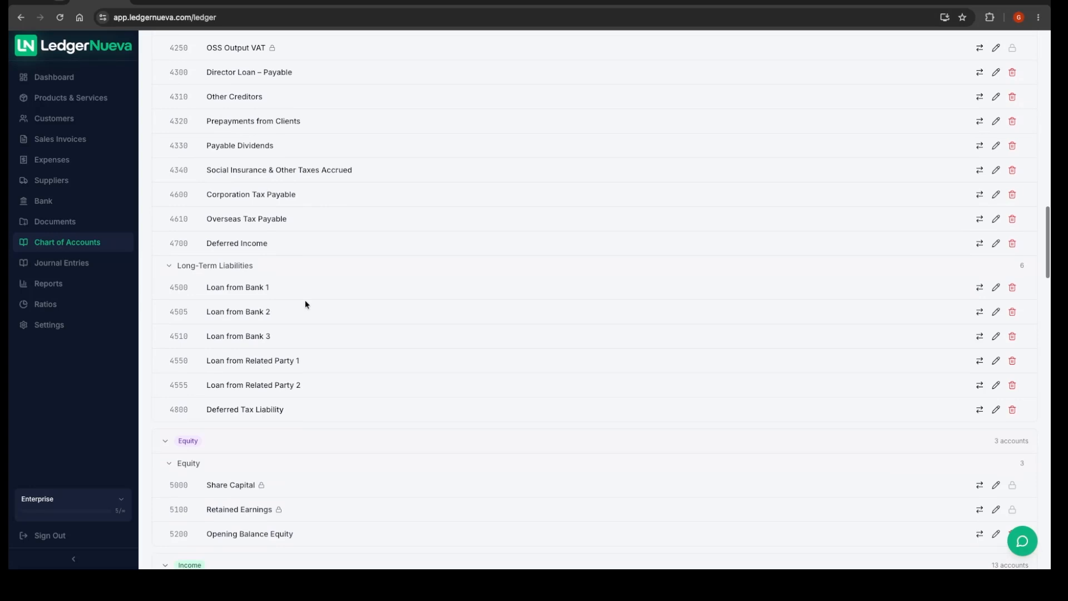
Step: Examine the equity, income and expense accounts in the chart of accounts, including Cost of Sales and Administration
scroll(305, 304, "down", 7)
scroll(304, 304, "up", 4)
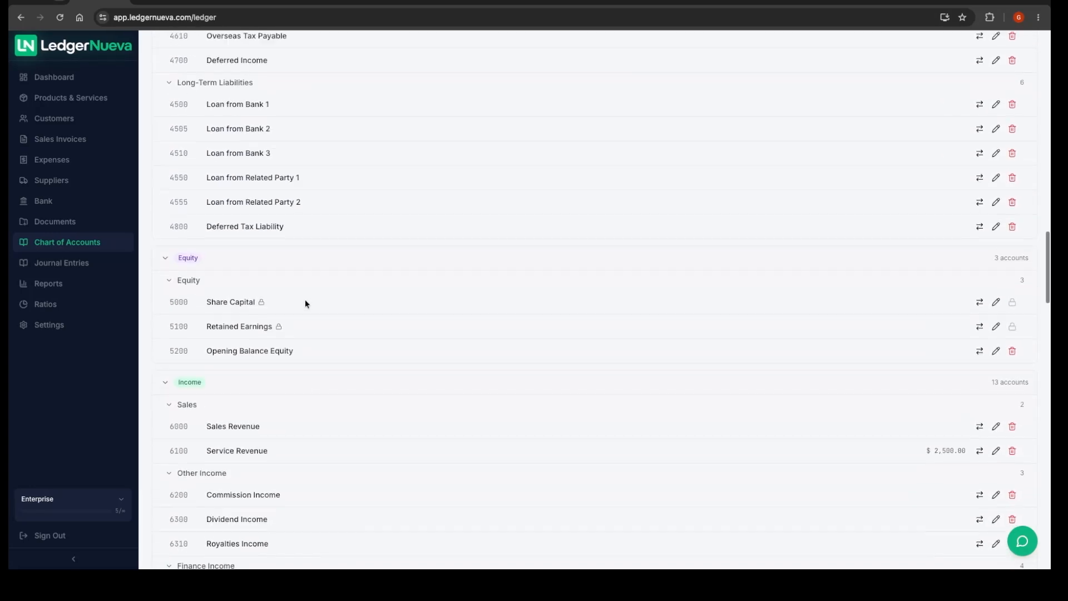
scroll(306, 303, "up", 1)
scroll(306, 303, "down", 7)
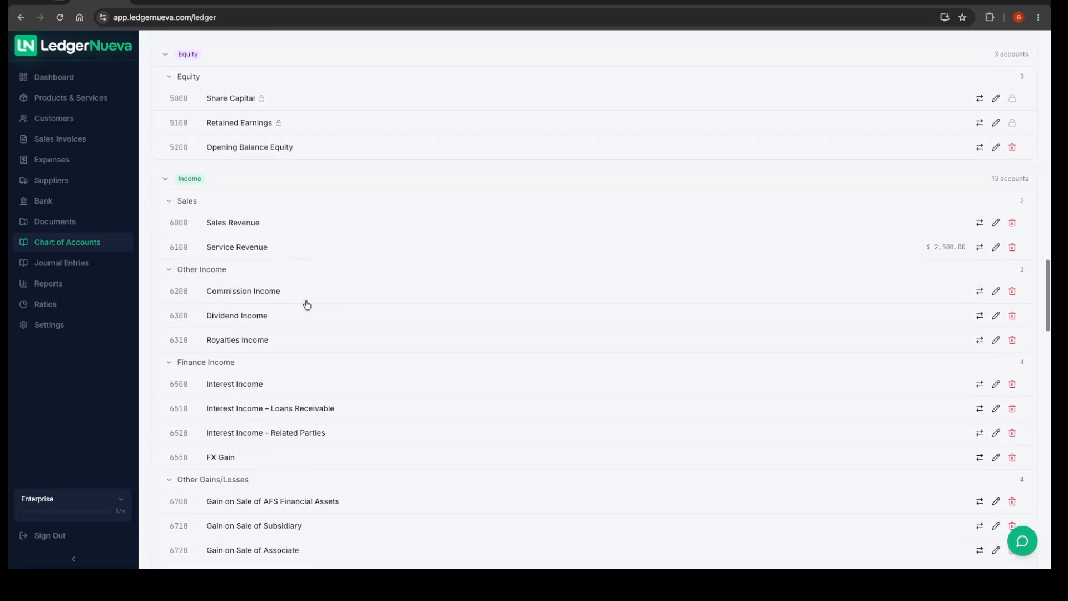
scroll(306, 300, "down", 4)
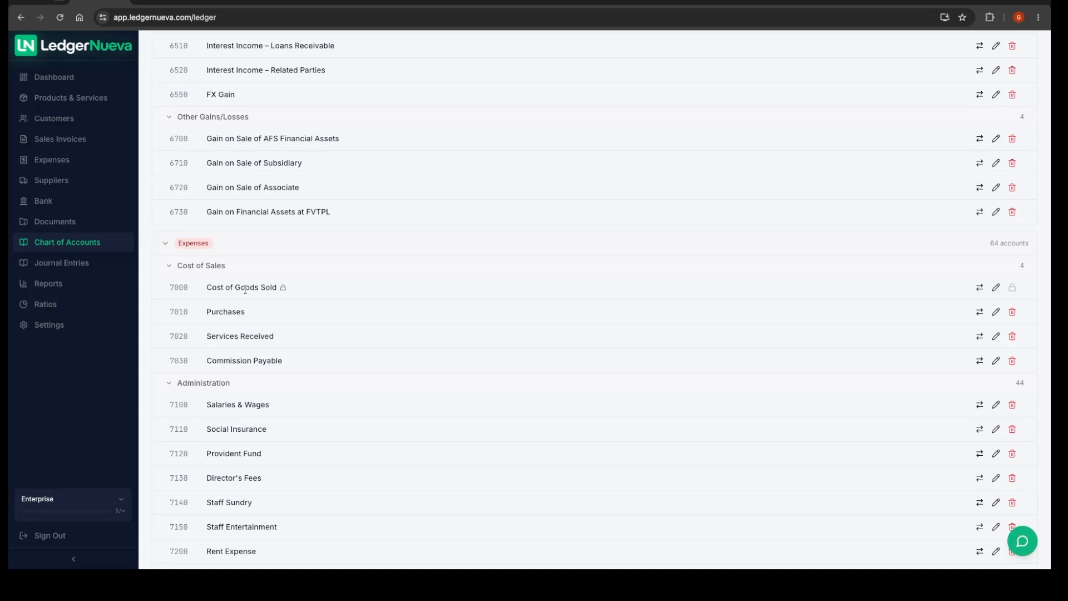
scroll(356, 312, "down", 3)
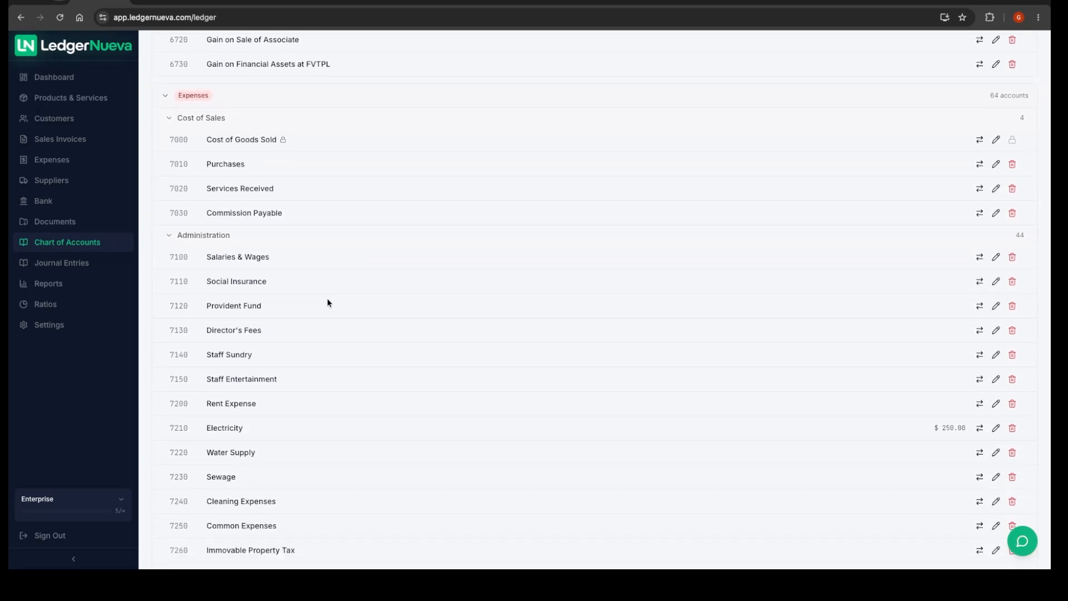
scroll(327, 299, "down", 20)
scroll(328, 297, "up", 20)
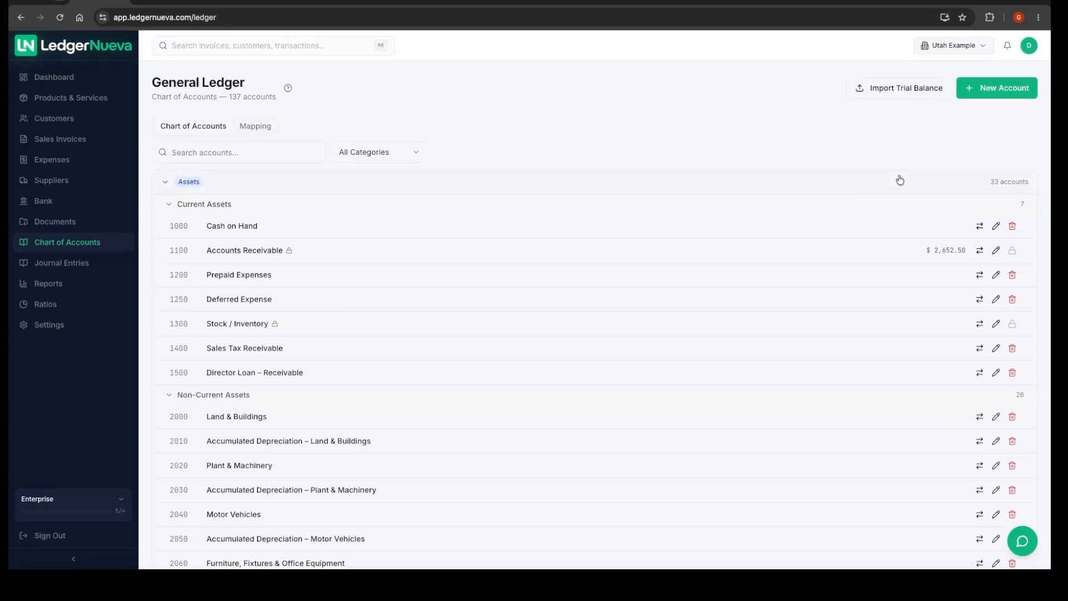
Step: Start a new account named Audit Services and review its category options, keeping Expense
left_click(998, 90)
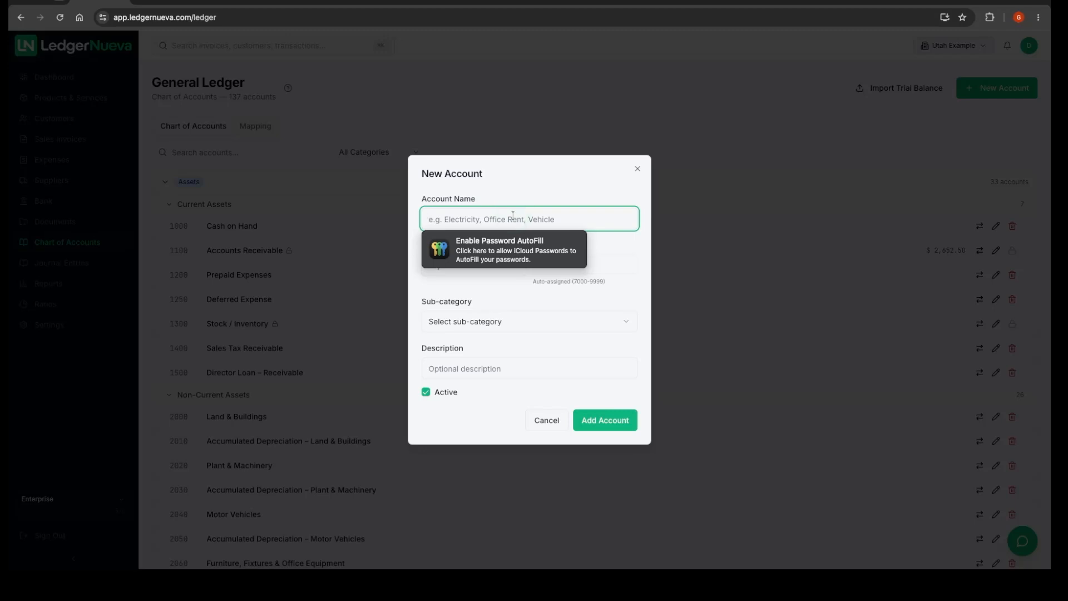
type("Audit Services")
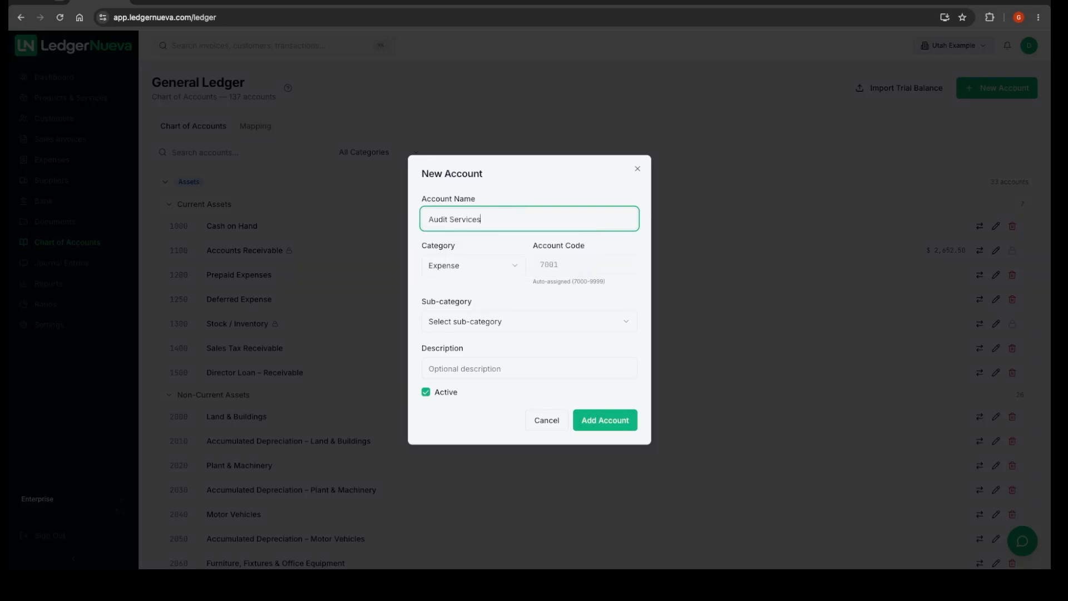
left_click(484, 265)
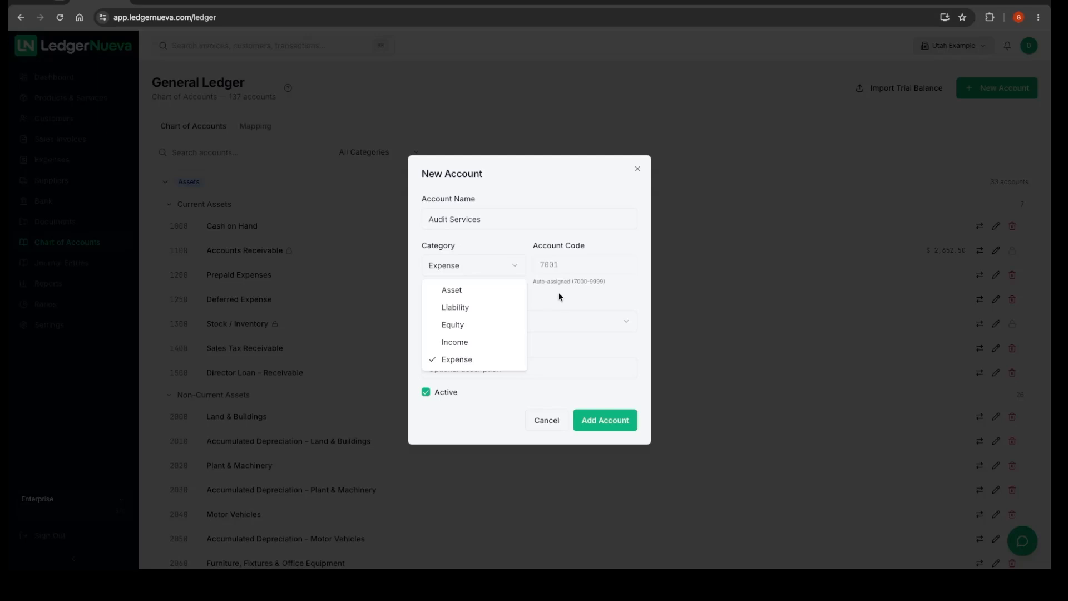
left_click(498, 221)
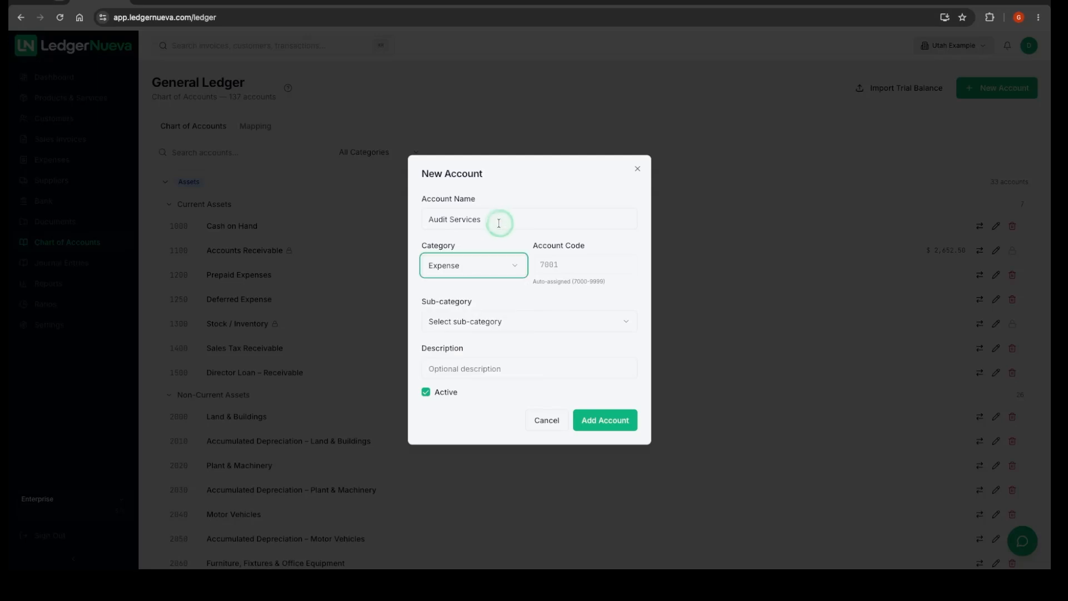
left_click_drag(494, 217, 432, 218)
left_click(495, 217)
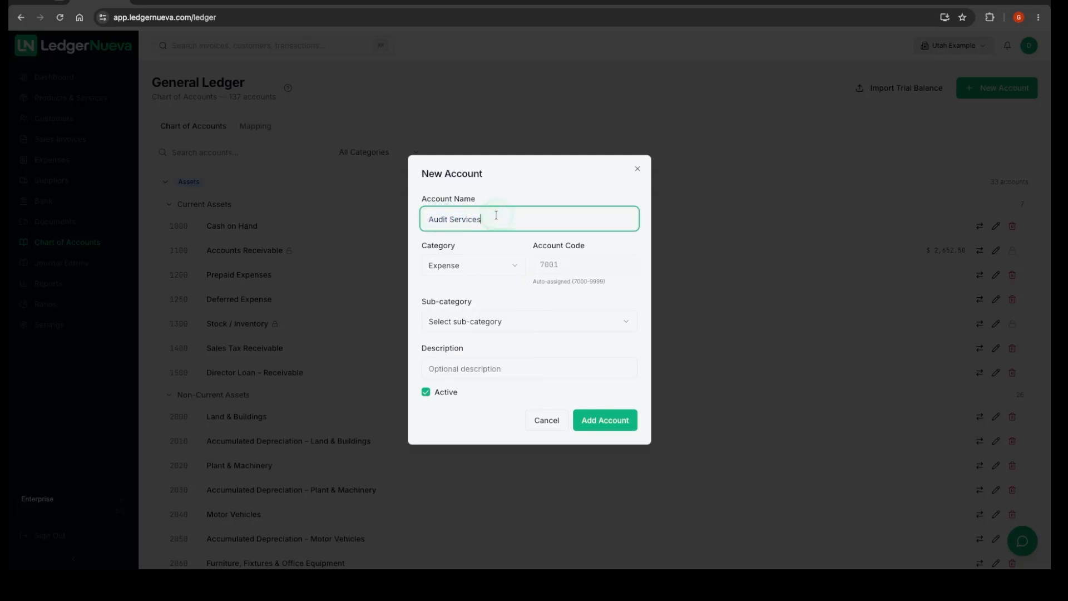
left_click(475, 271)
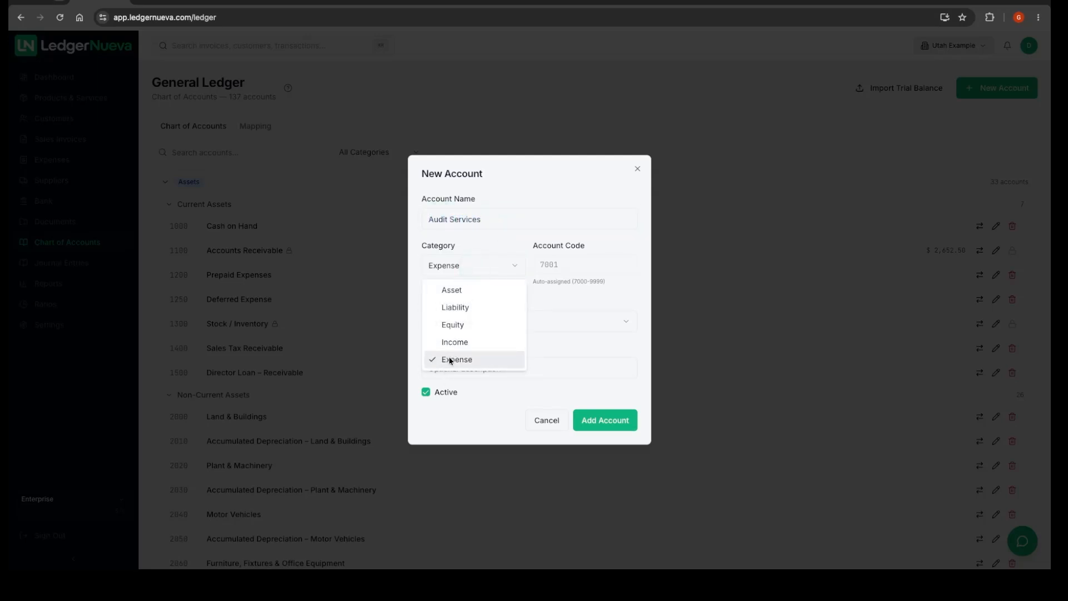
left_click(572, 302)
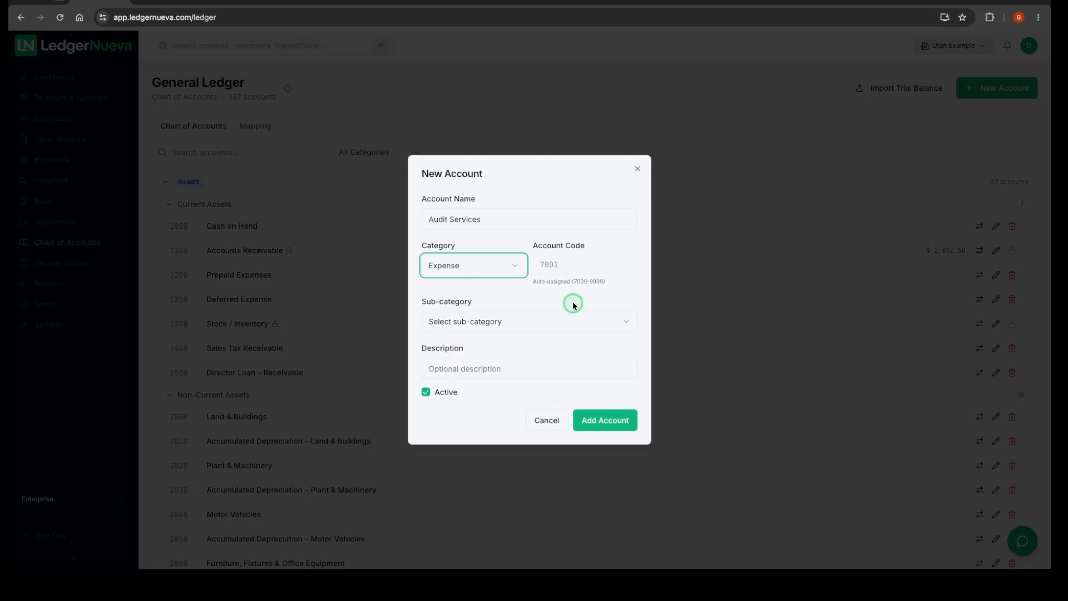
Step: Assign the Audit Services account to the Administration sub-category, leave its description empty, and discard the new account
left_click(547, 264)
left_click(494, 324)
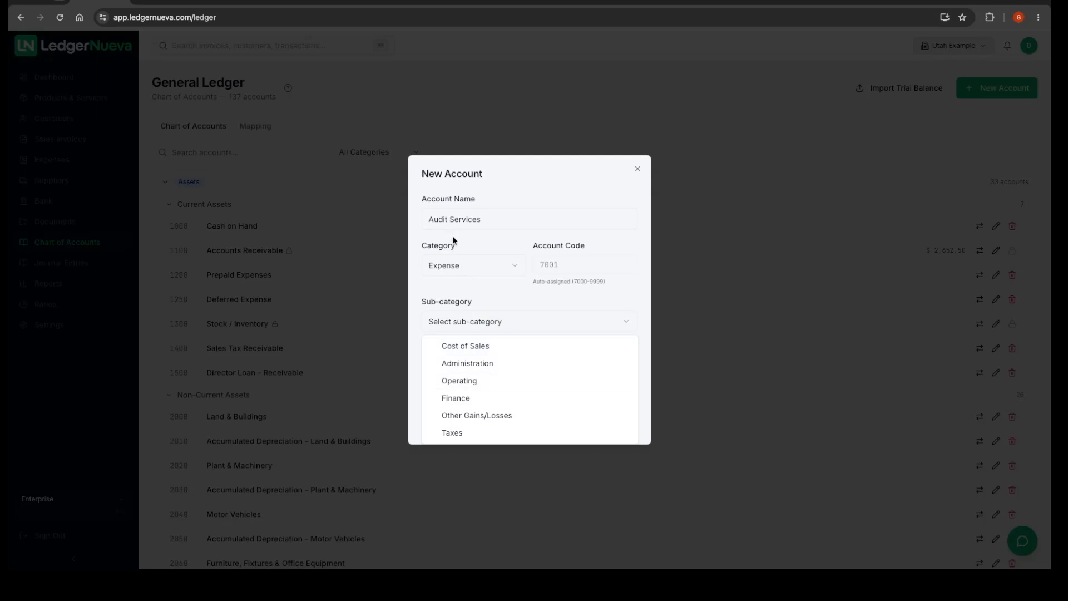
left_click(477, 363)
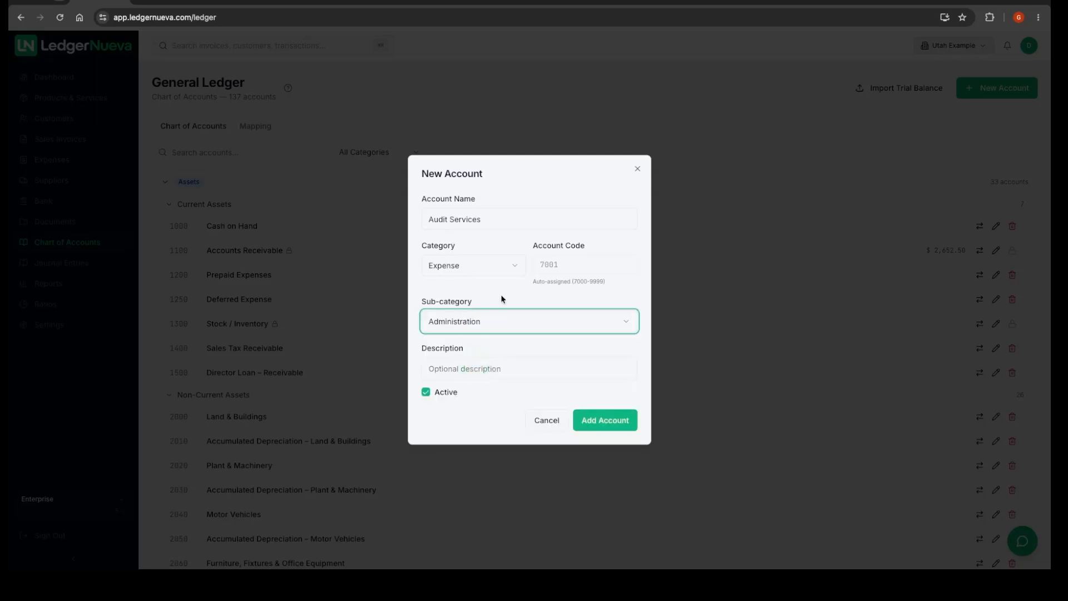
left_click(477, 369)
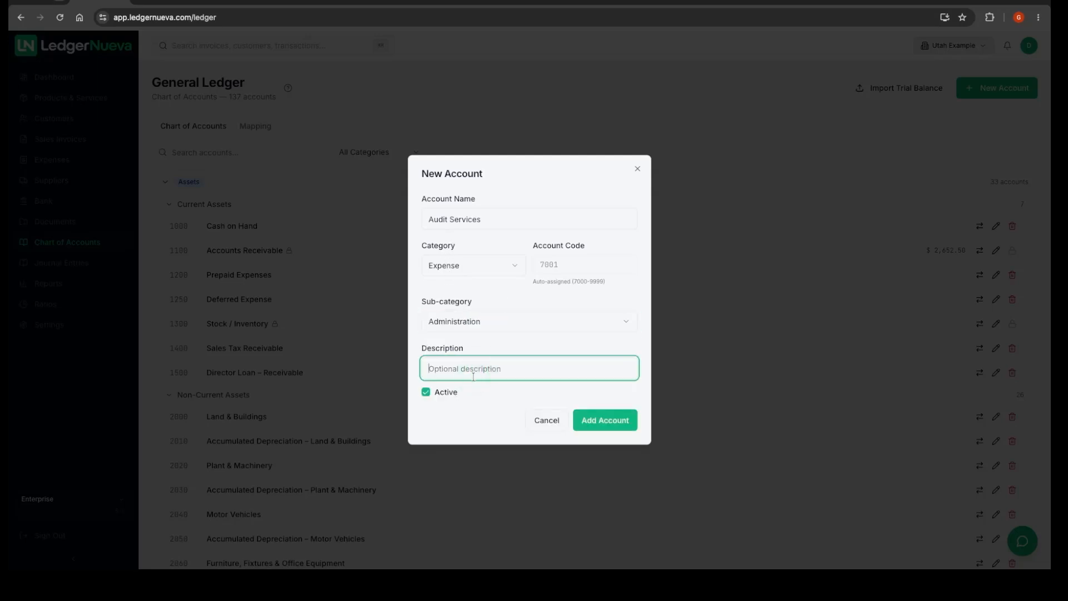
left_click(470, 371)
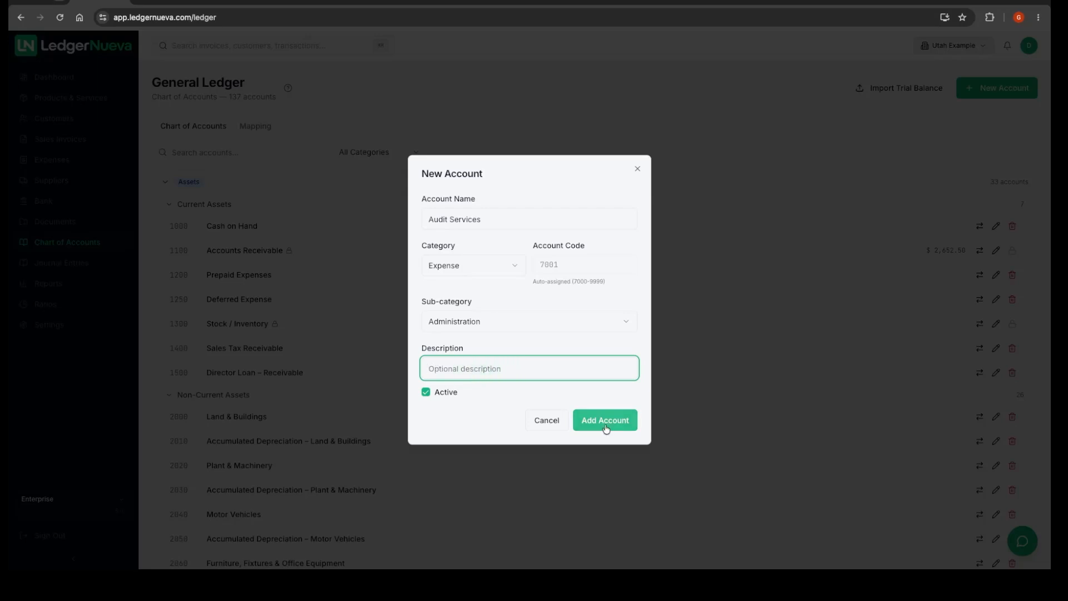
left_click(546, 420)
Step: Review the full chart of accounts from Current Assets down to Taxes, and return to its beginning
scroll(418, 405, "down", 1)
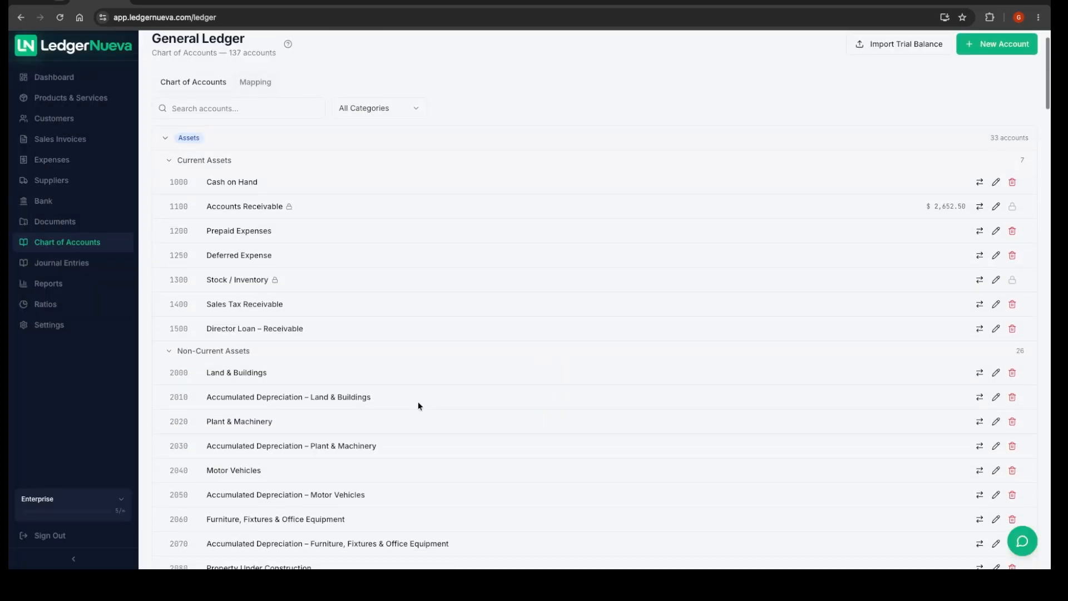
scroll(419, 405, "down", 3)
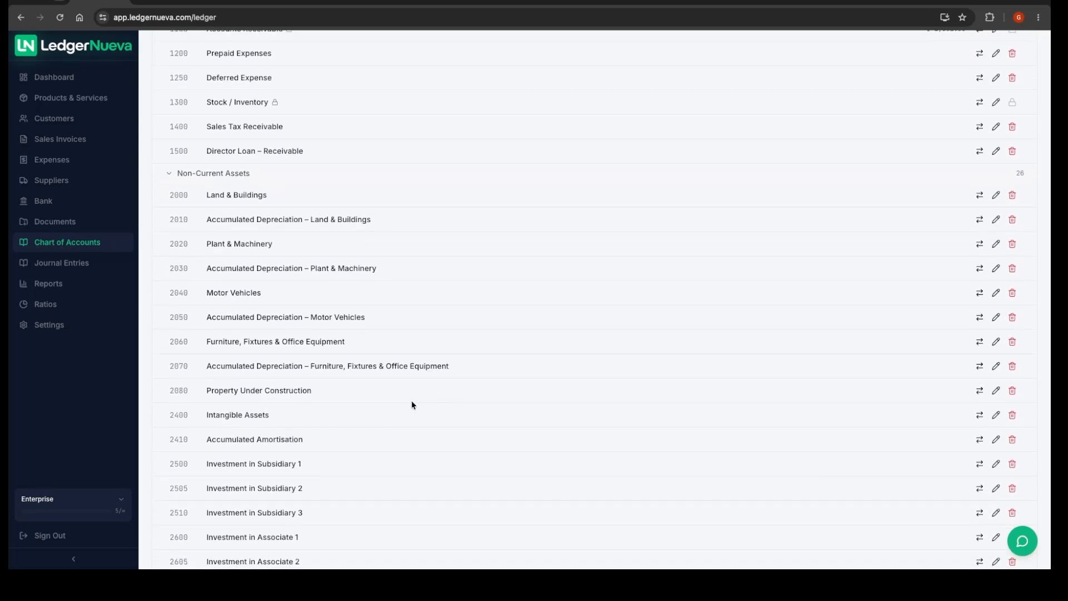
scroll(411, 400, "down", 4)
scroll(411, 404, "down", 20)
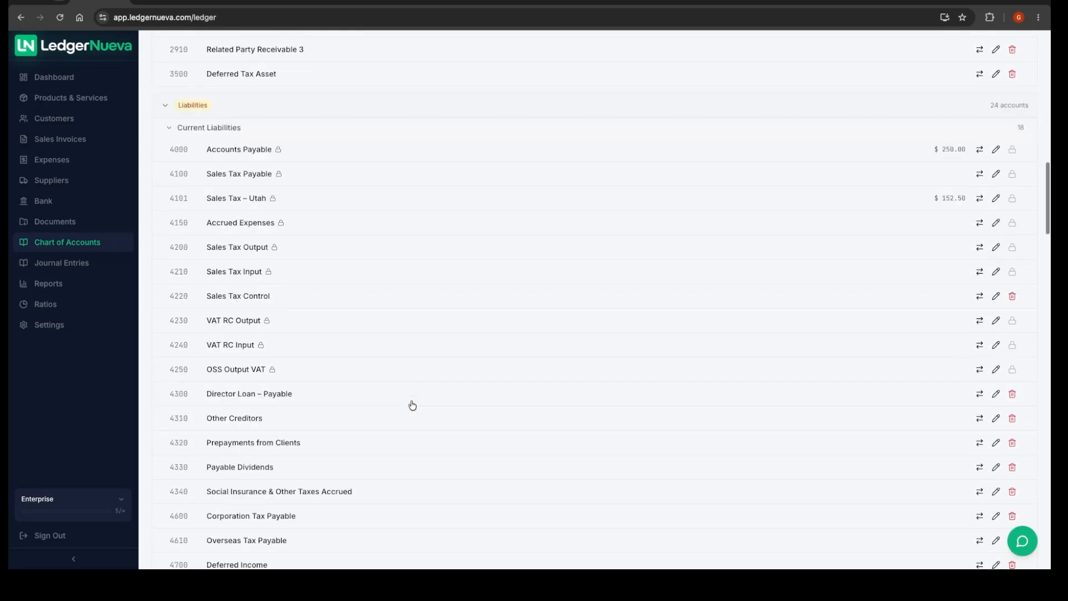
scroll(410, 405, "down", 3)
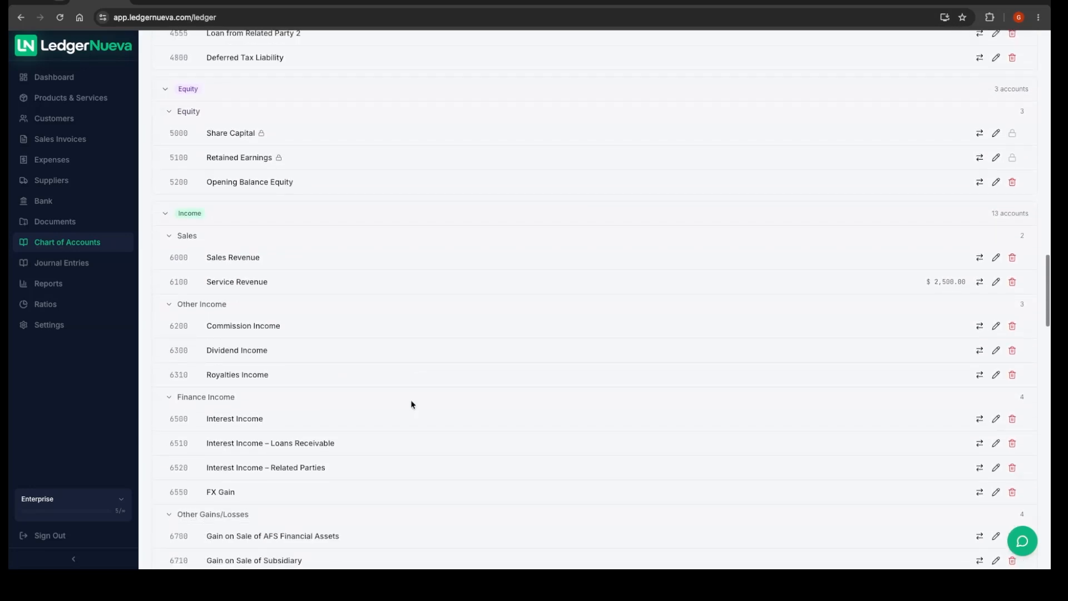
scroll(285, 221, "down", 20)
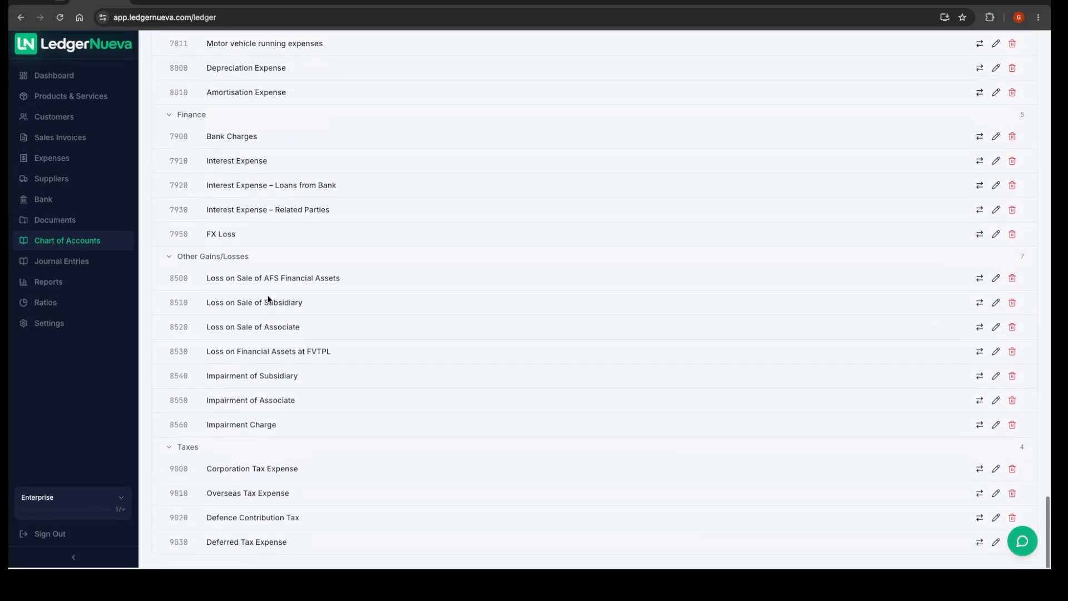
key("Home")
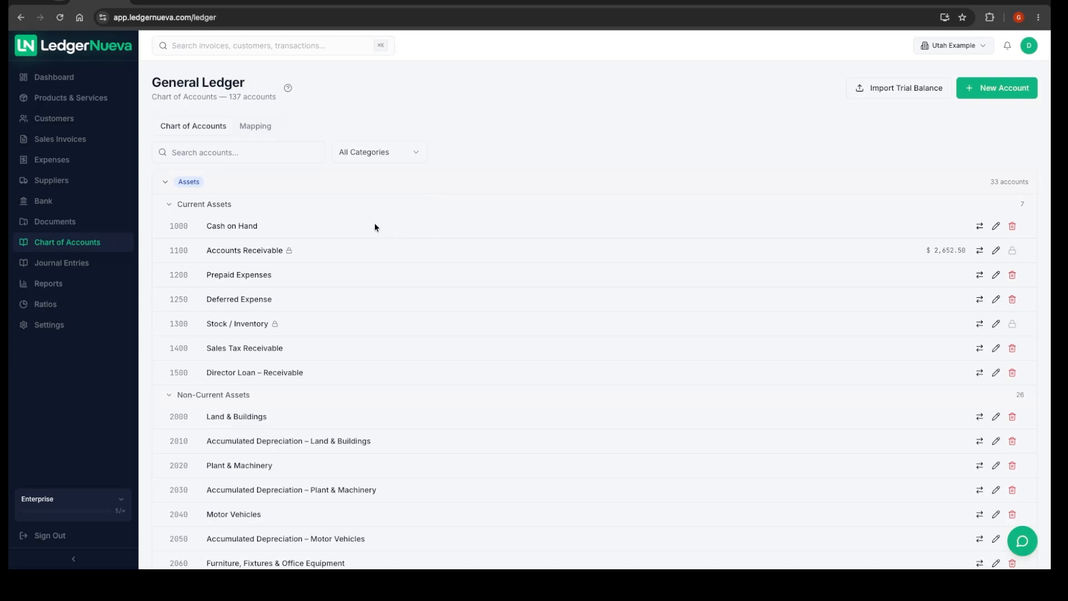
Step: View the posted journal entries and the Trial Balance report
left_click(72, 271)
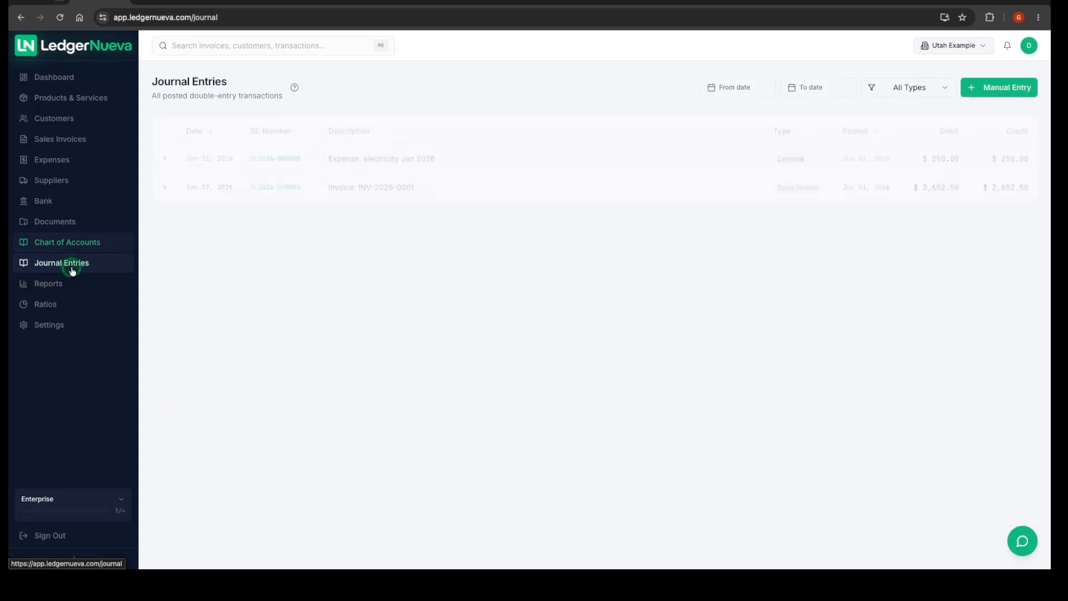
left_click(62, 289)
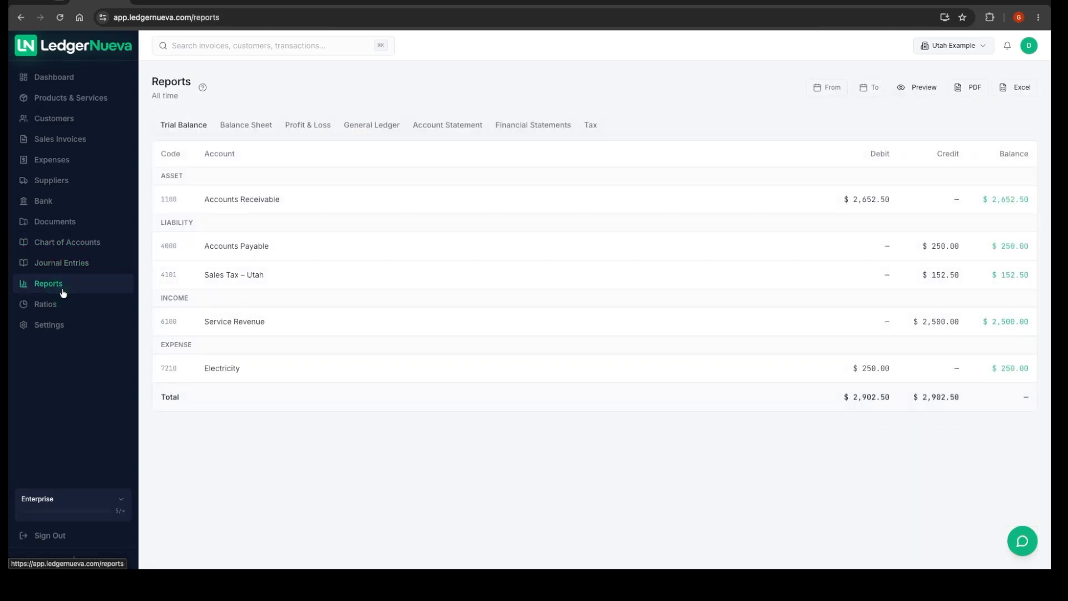
Step: View the financial ratios, read the Current Ratio's formula and explanation, and close the explanation
left_click(48, 306)
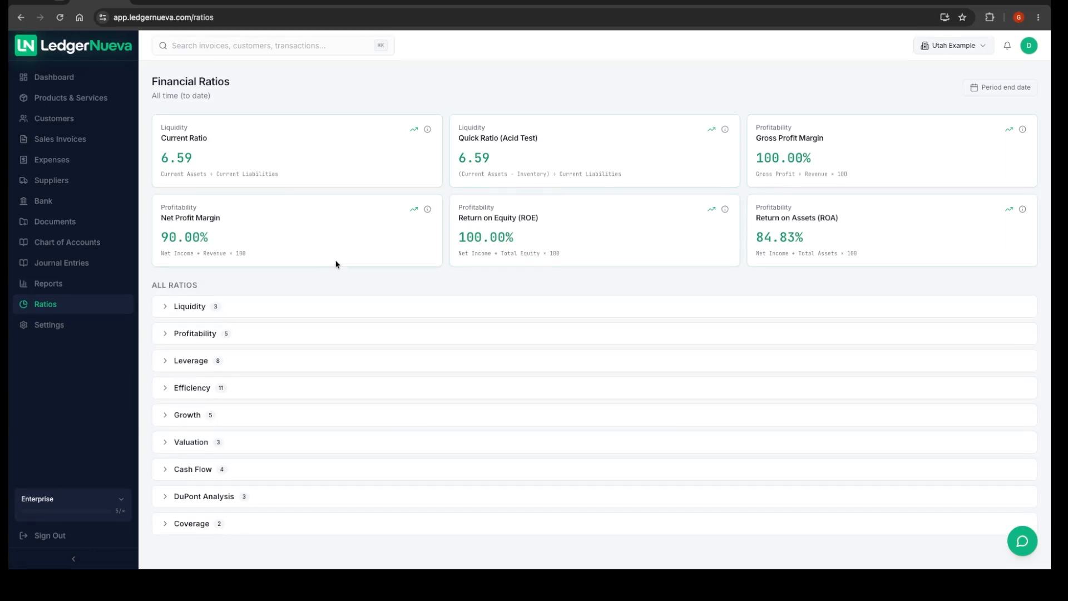
left_click(233, 313)
left_click(234, 313)
left_click(427, 130)
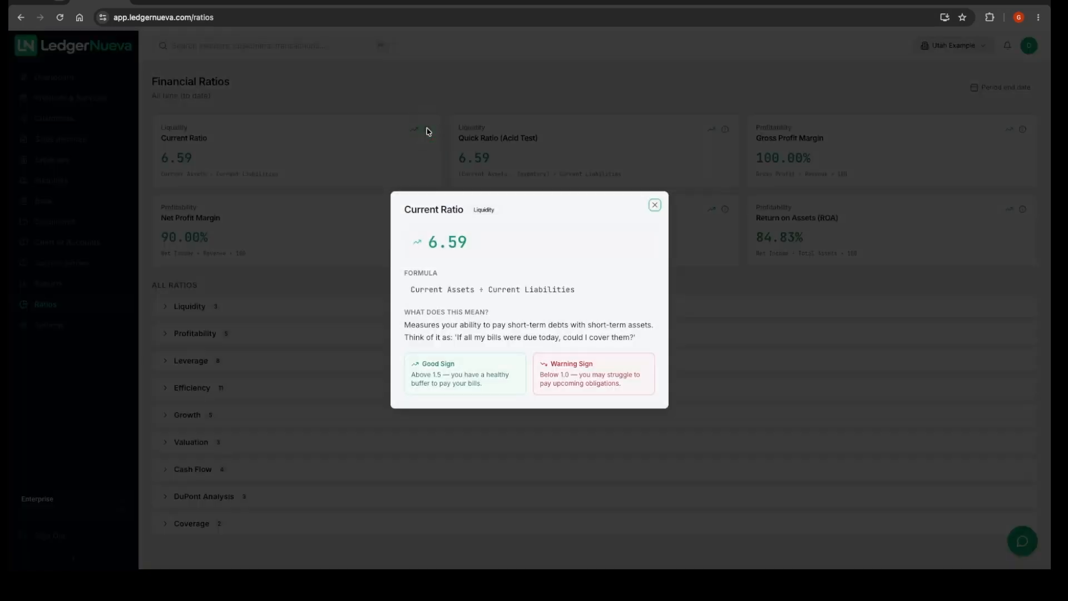
left_click(654, 205)
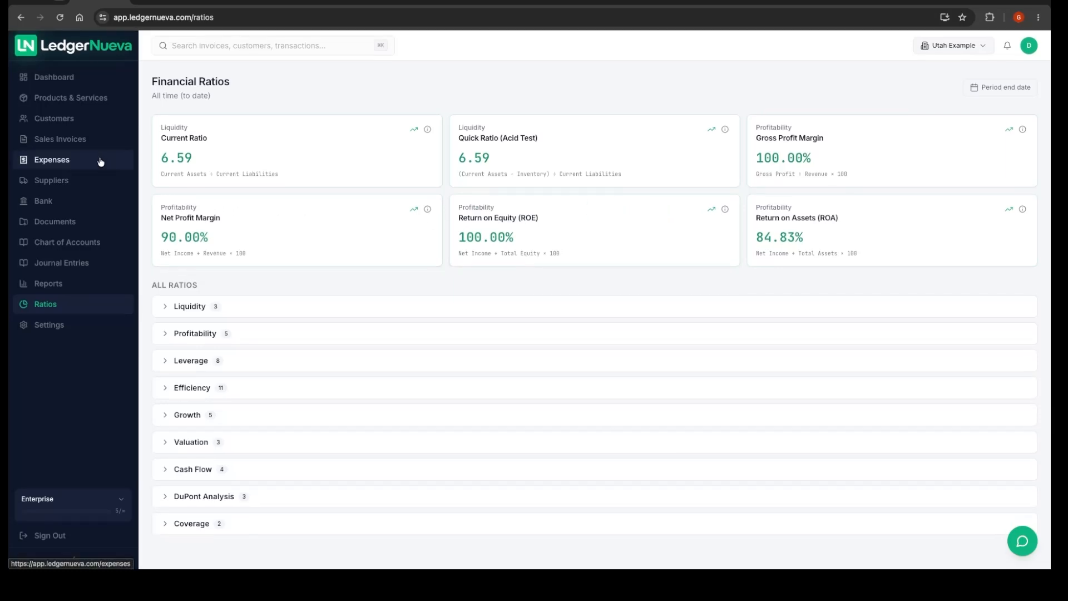
Step: Review the dashboard's revenue, expenses, net profit, Revenue vs Expenses chart and recent transactions for all time
left_click(38, 82)
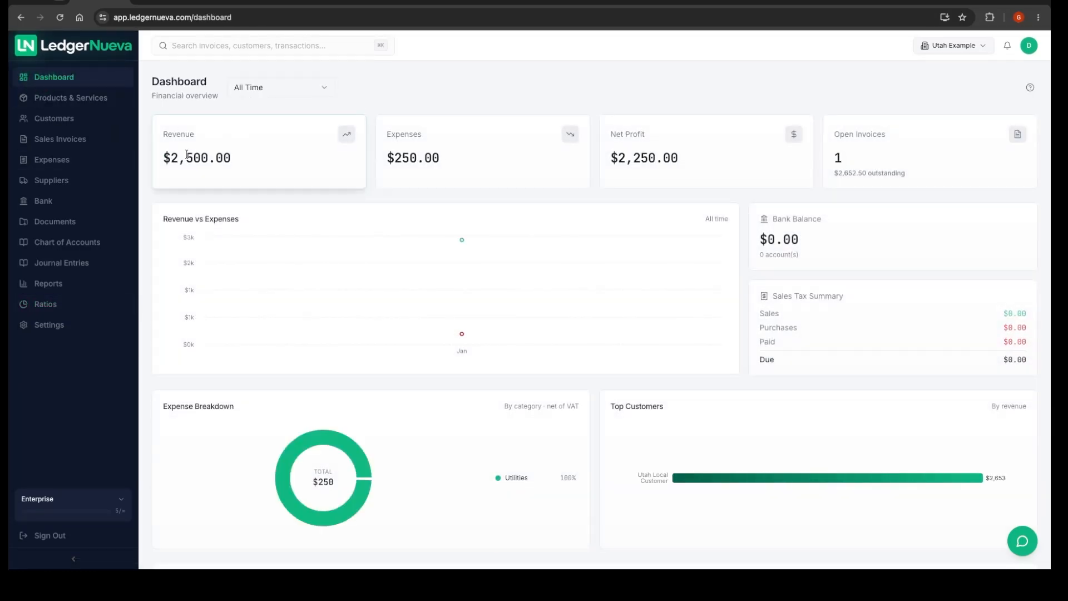
left_click_drag(387, 158, 441, 158)
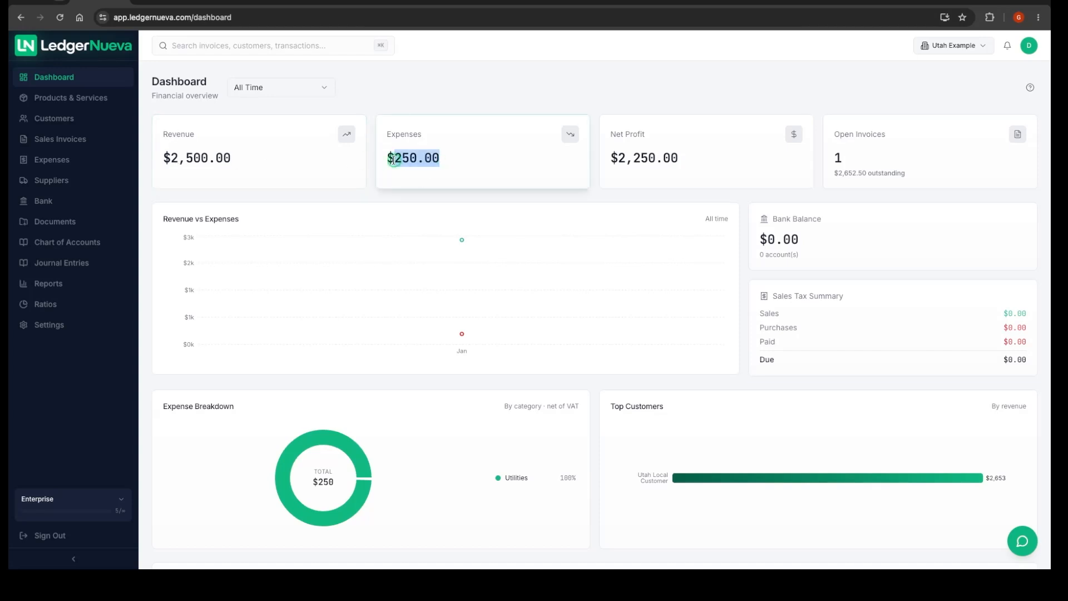
left_click(541, 164)
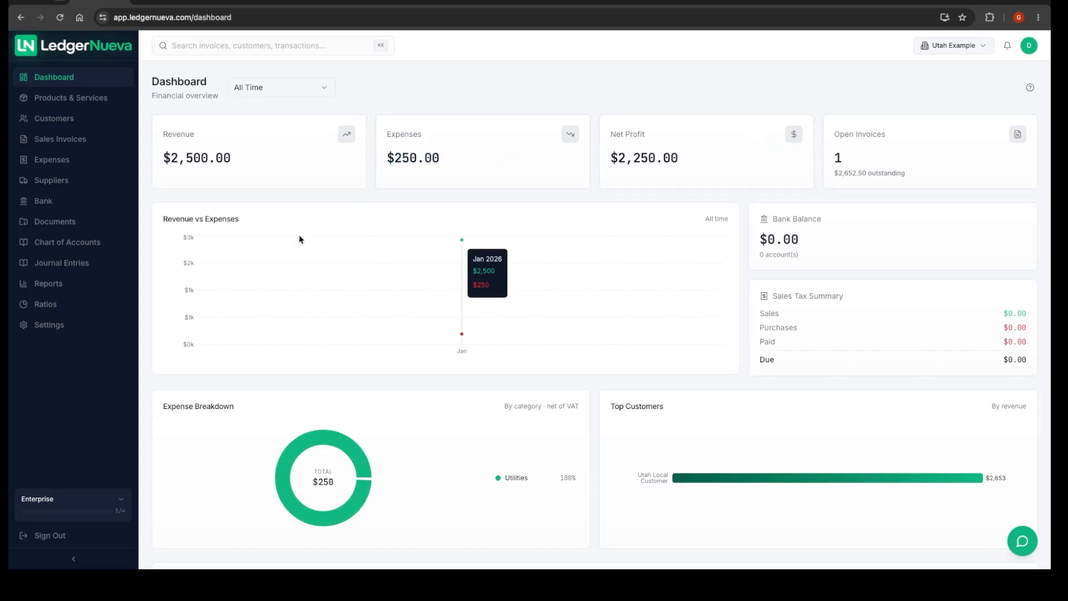
scroll(352, 395, "down", 2)
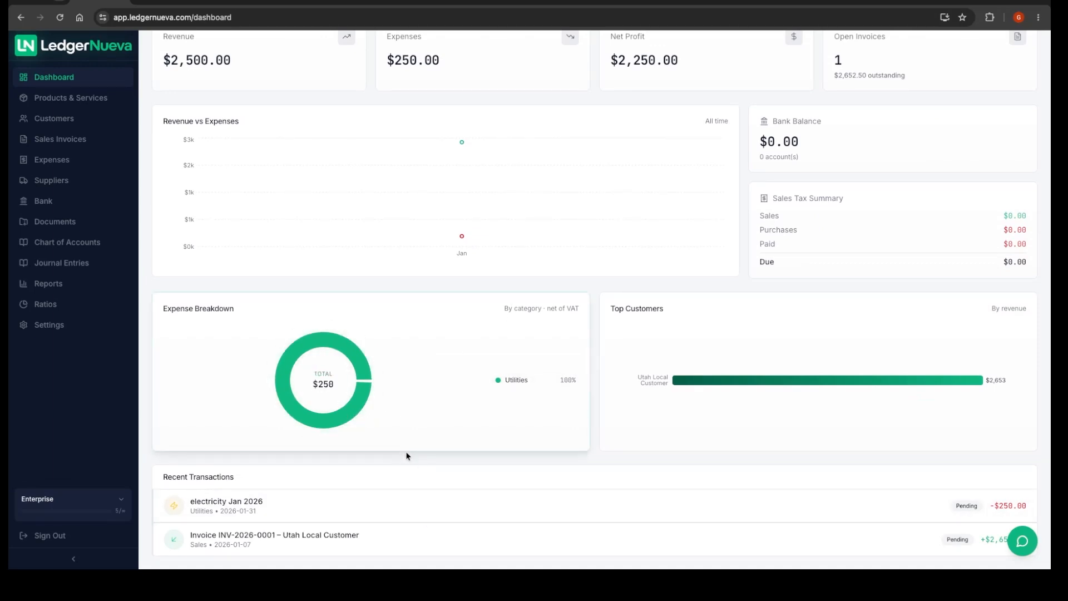
scroll(410, 439, "up", 2)
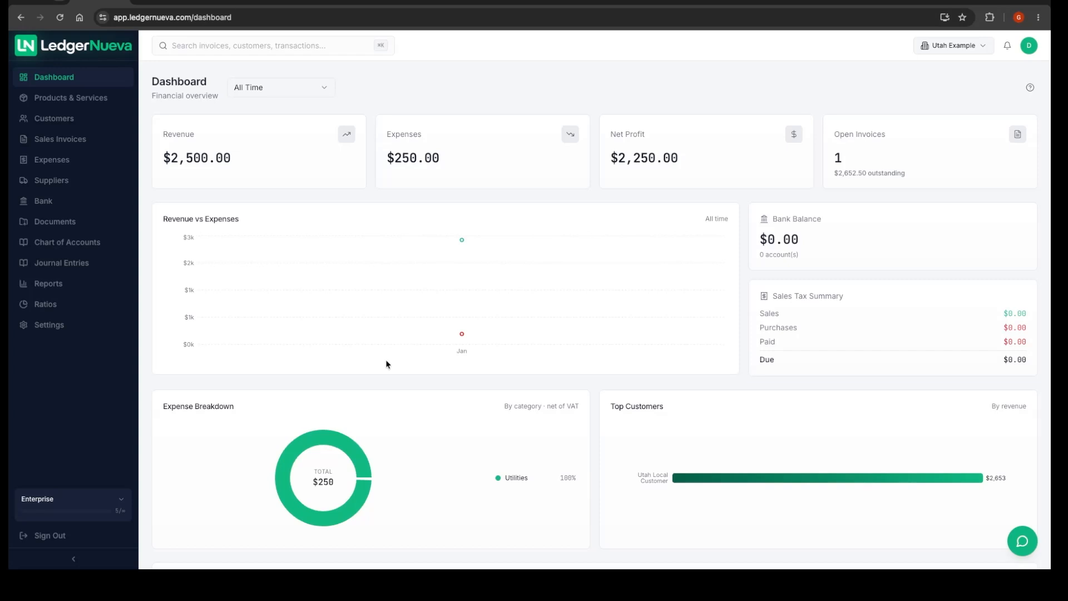
mouse_move(405, 321)
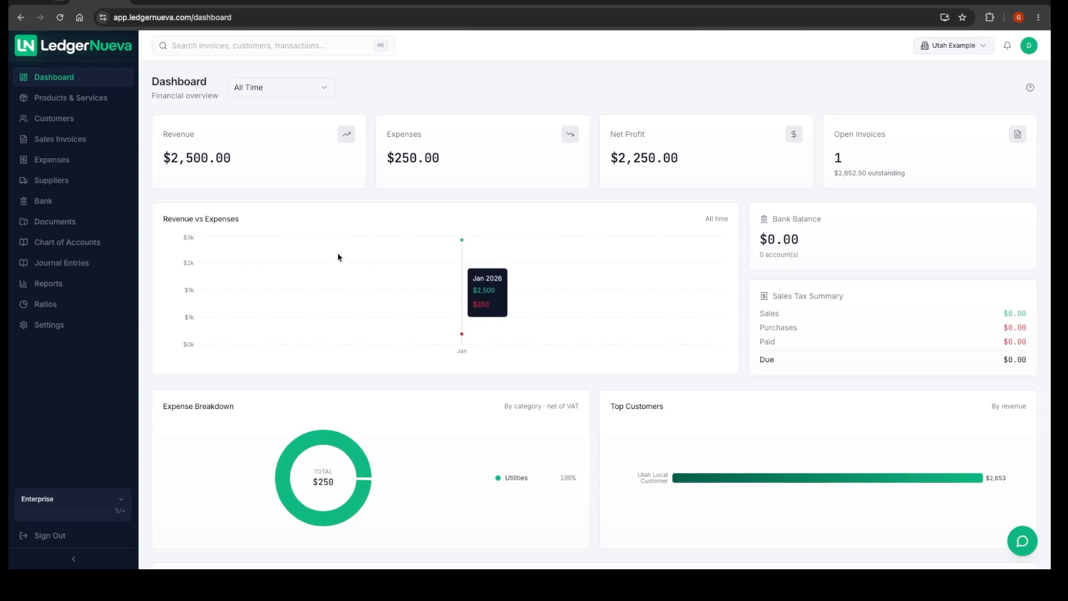
Step: Compare the dashboard's figures for 2025 and 2026, leaving the period set to 2026
left_click(282, 84)
left_click(250, 126)
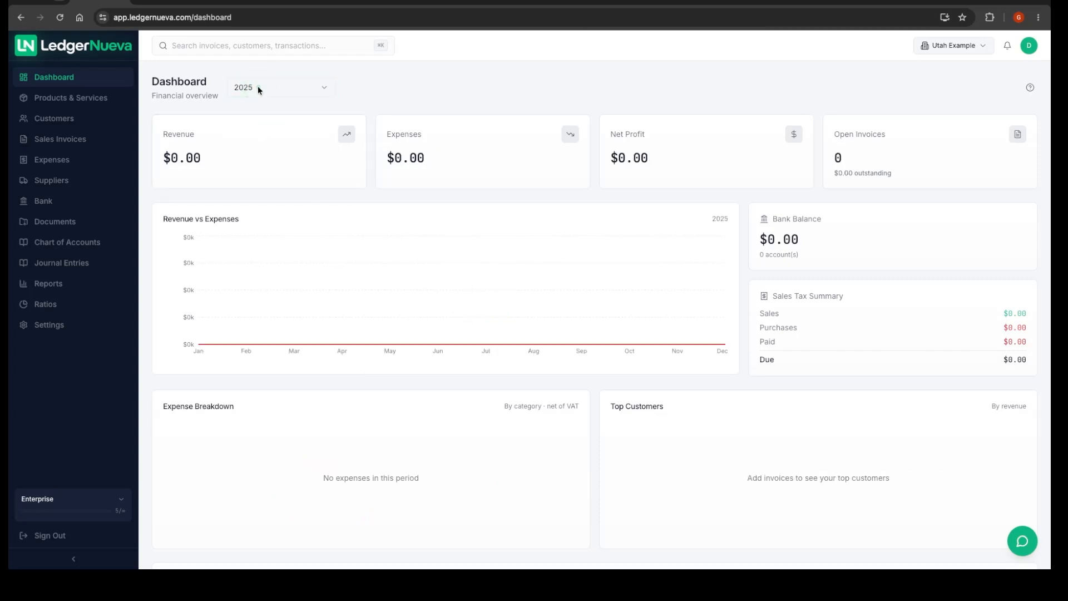
left_click(258, 85)
left_click(256, 151)
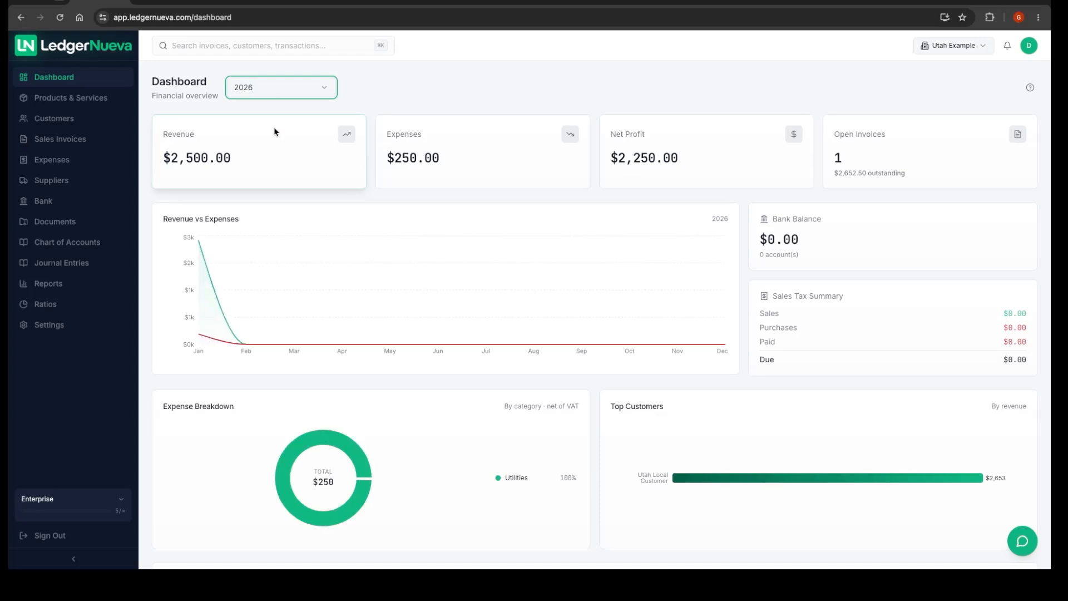
Step: Compare the dashboard's Revenue vs Expenses chart for all time and 2026, leaving the period set to 2026
left_click(267, 87)
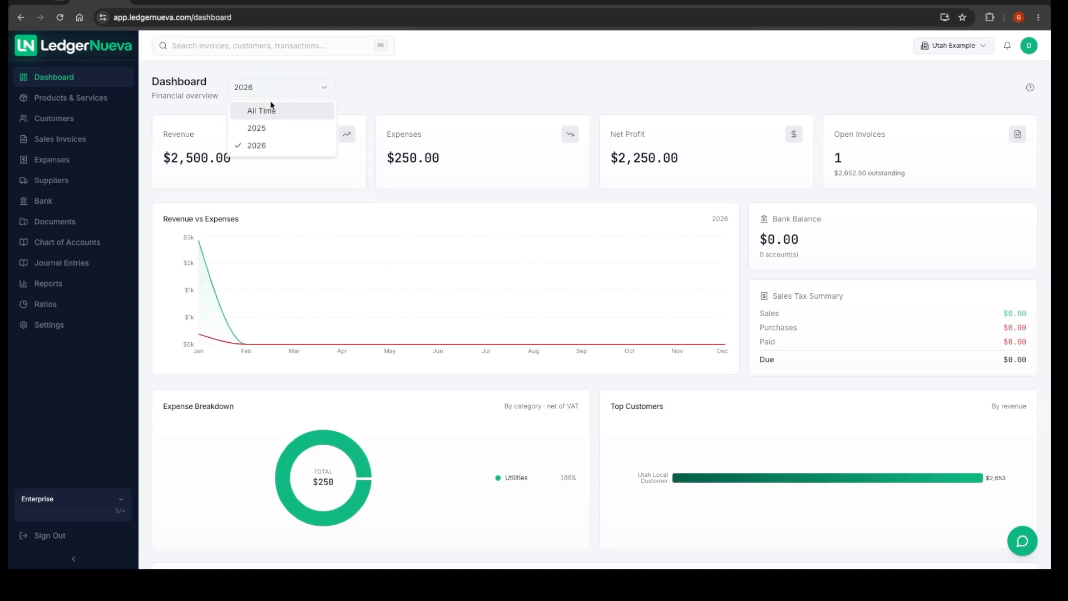
left_click(256, 114)
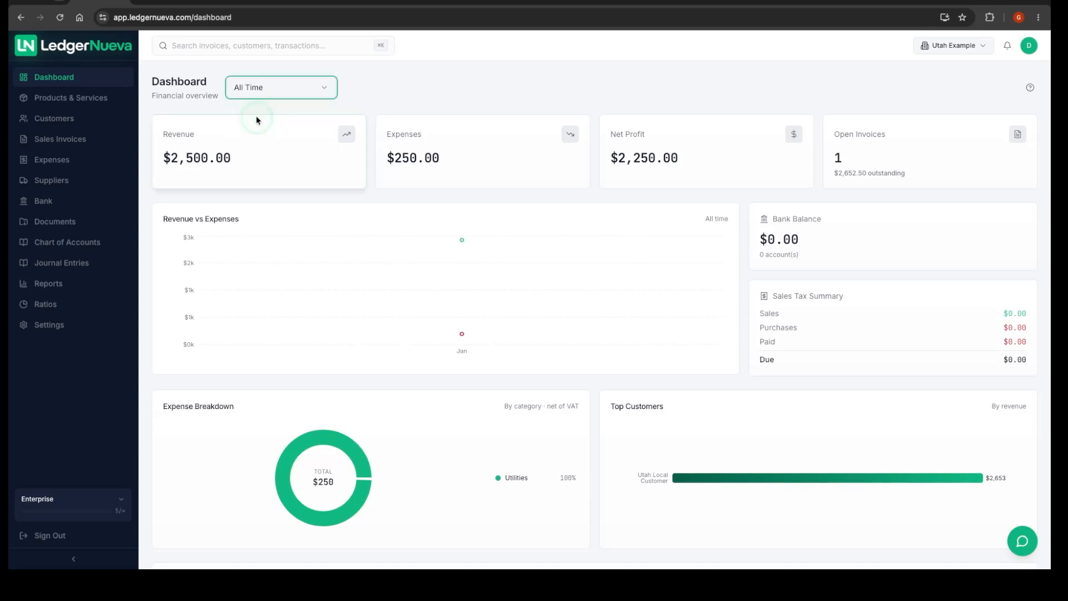
mouse_move(303, 281)
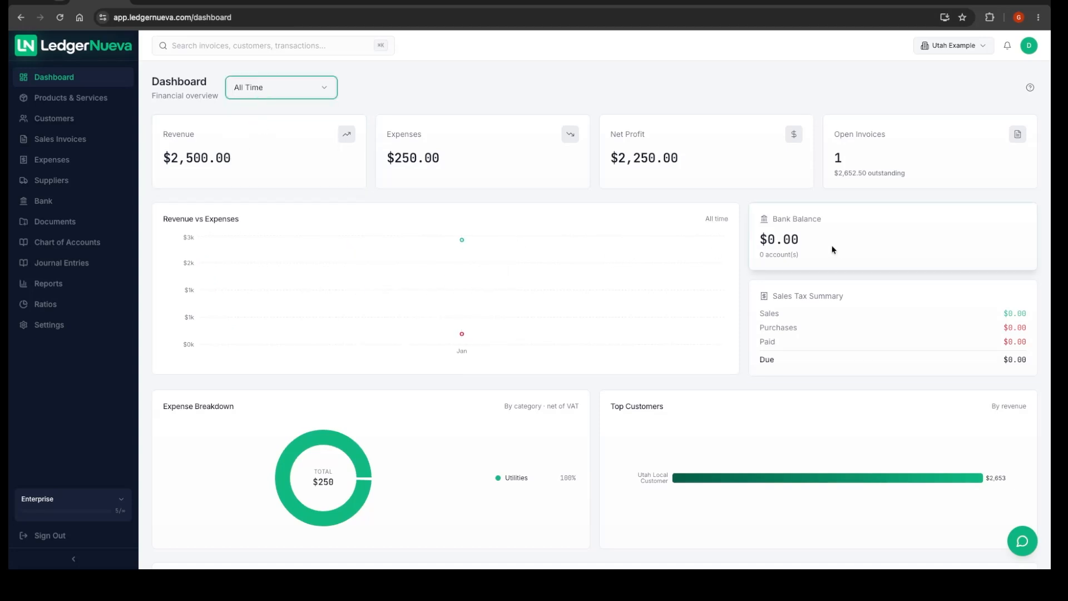
key("Down")
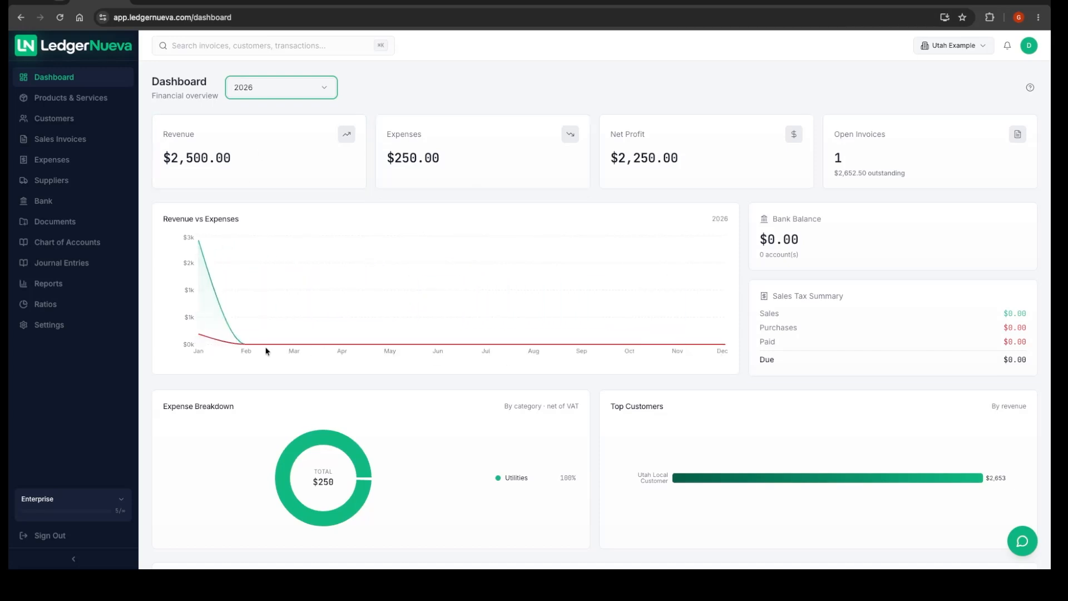
left_click(275, 96)
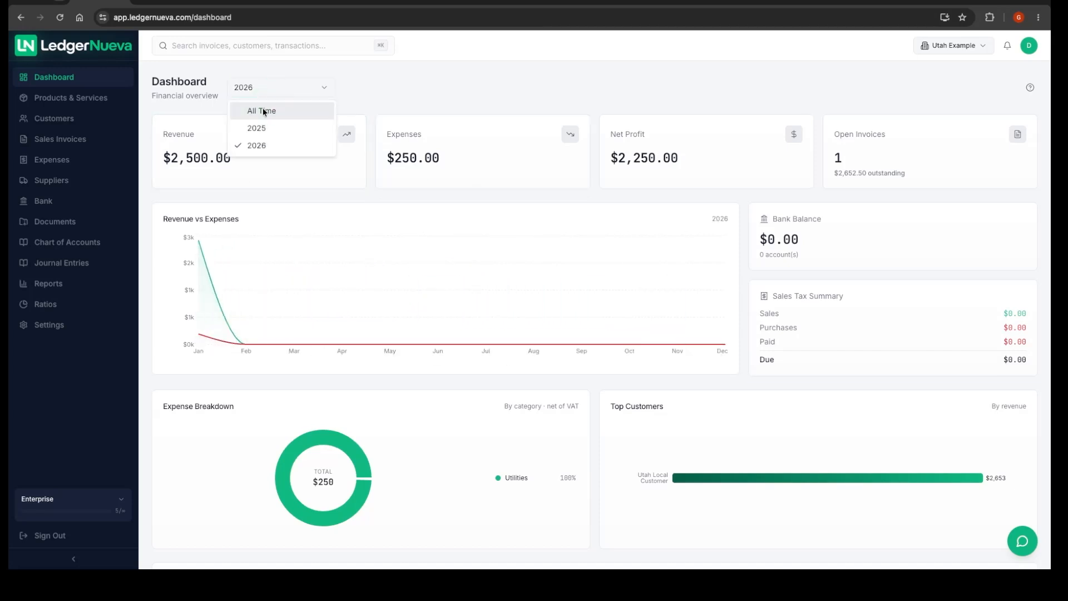
left_click(262, 109)
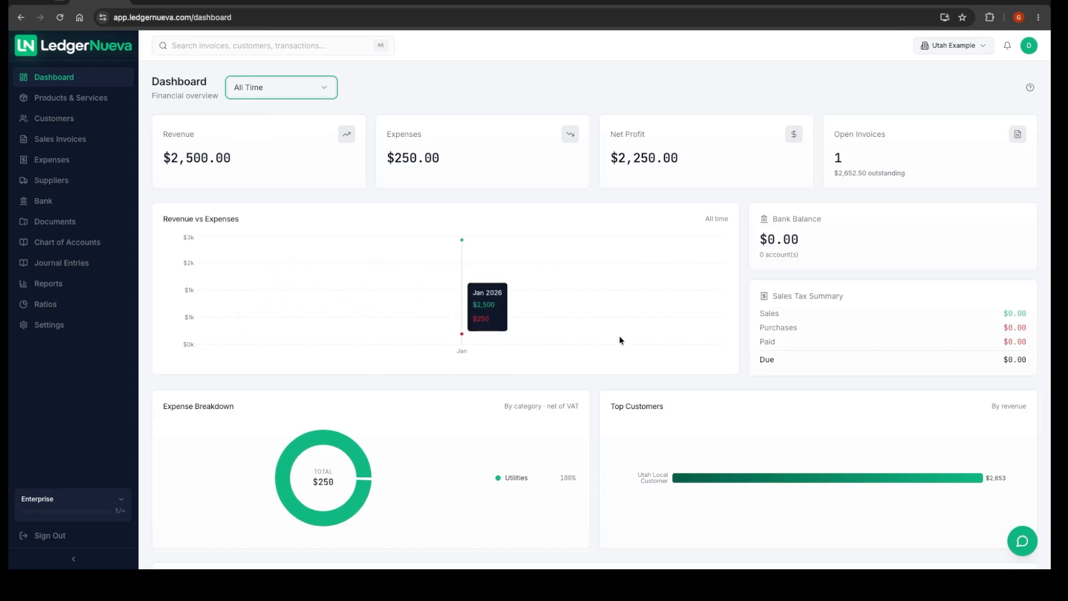
left_click(295, 95)
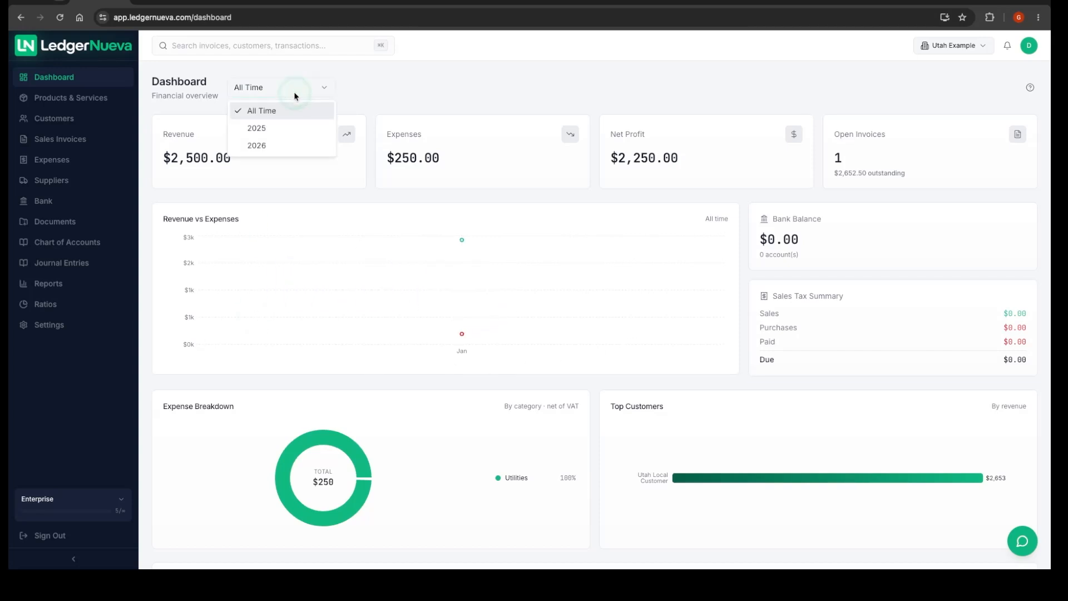
left_click(275, 145)
scroll(315, 252, "down", 2)
scroll(314, 253, "up", 2)
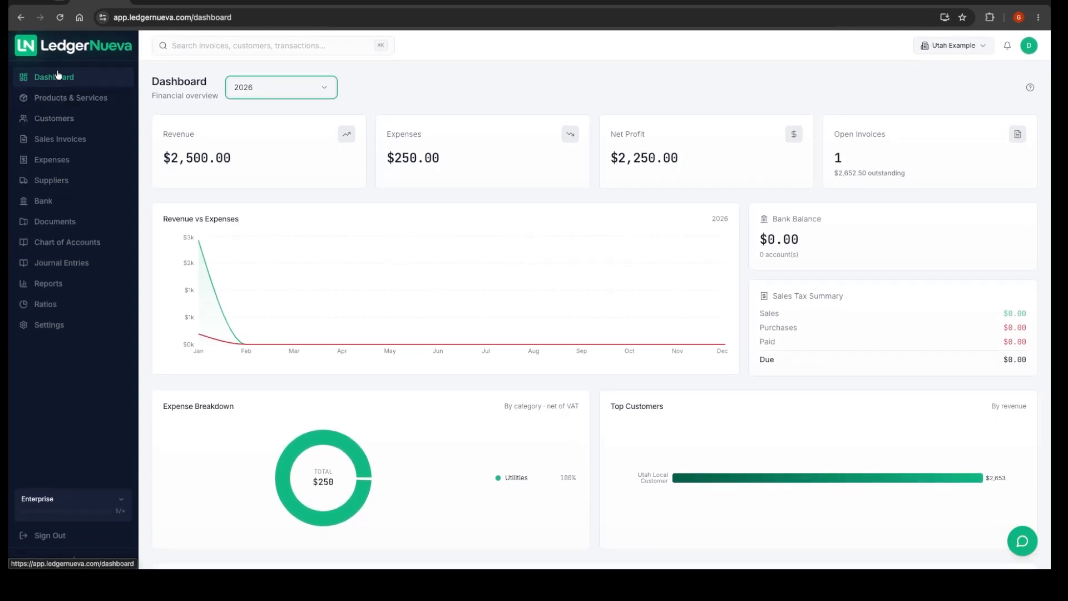
Step: Show the sales invoices, open the AI assistant chat, and move its window toward the middle of the page
left_click(54, 142)
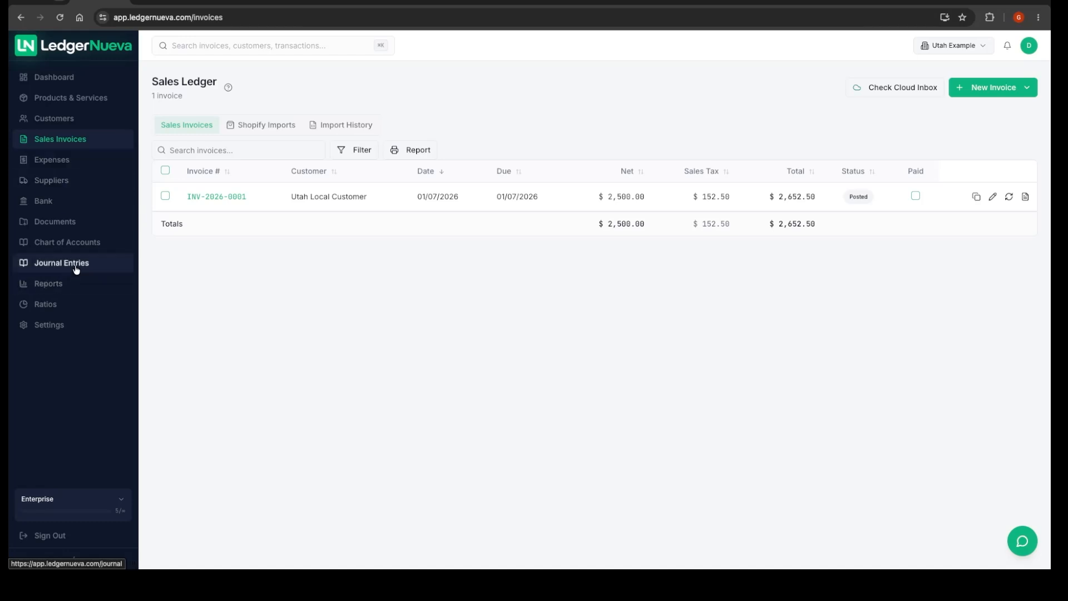
left_click_drag(1022, 540, 448, 353)
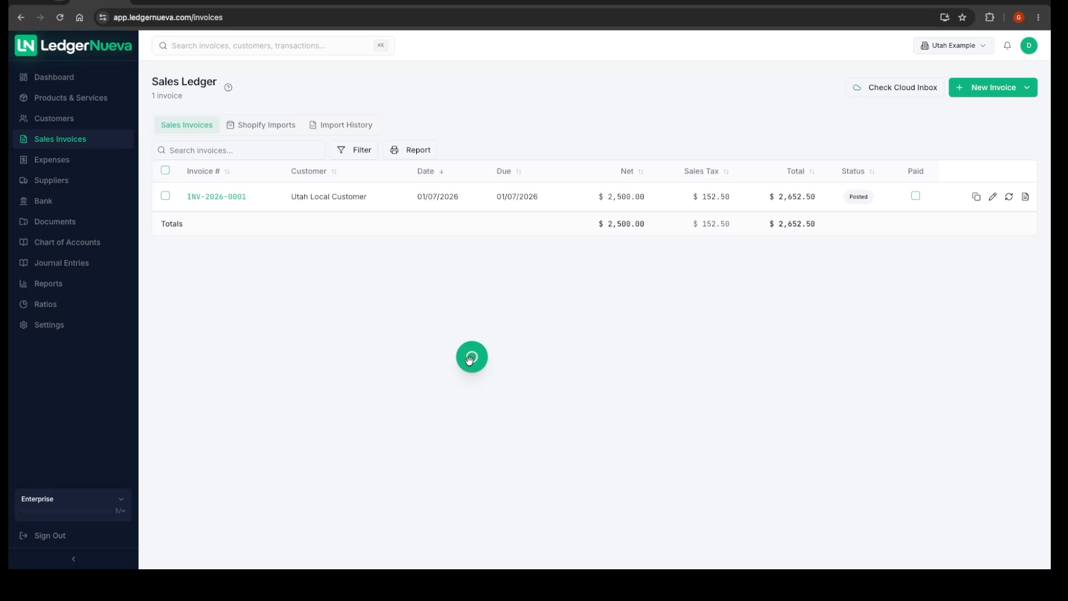
left_click_drag(469, 358, 479, 330)
left_click(479, 330)
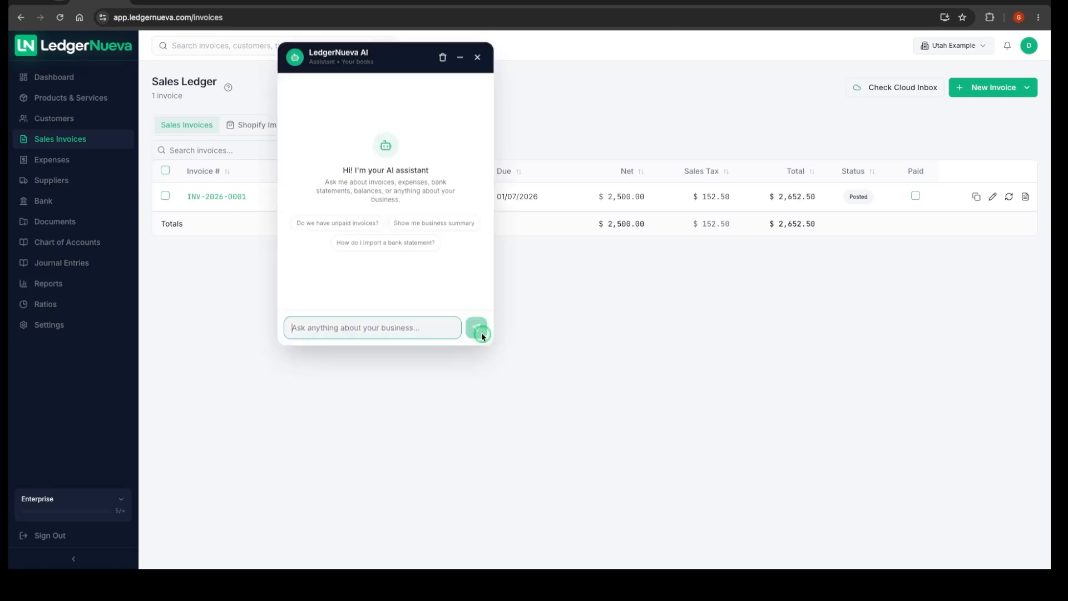
left_click(330, 324)
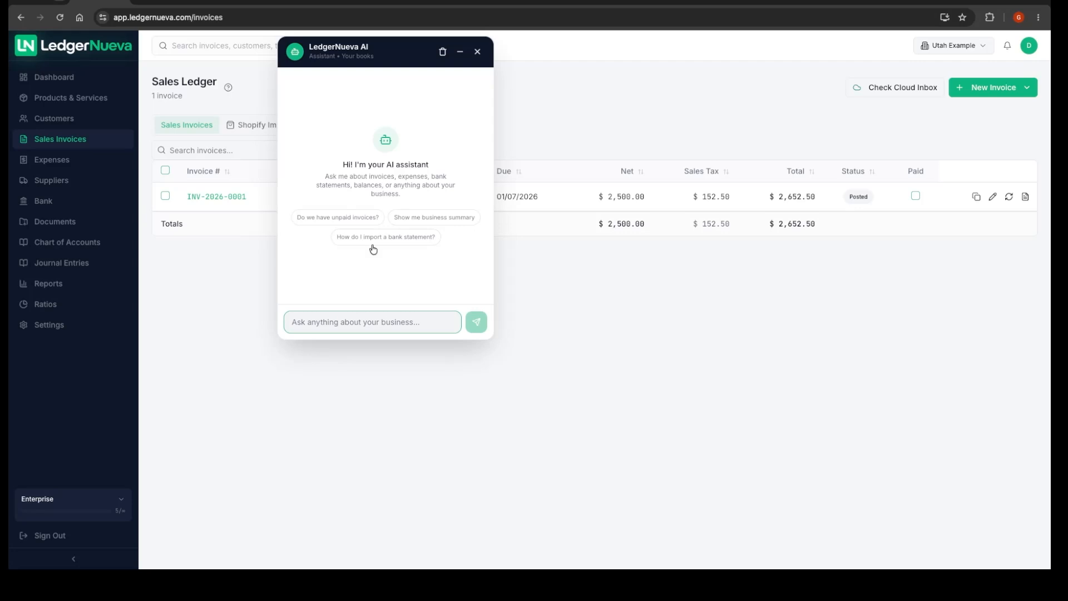
left_click_drag(396, 52, 521, 192)
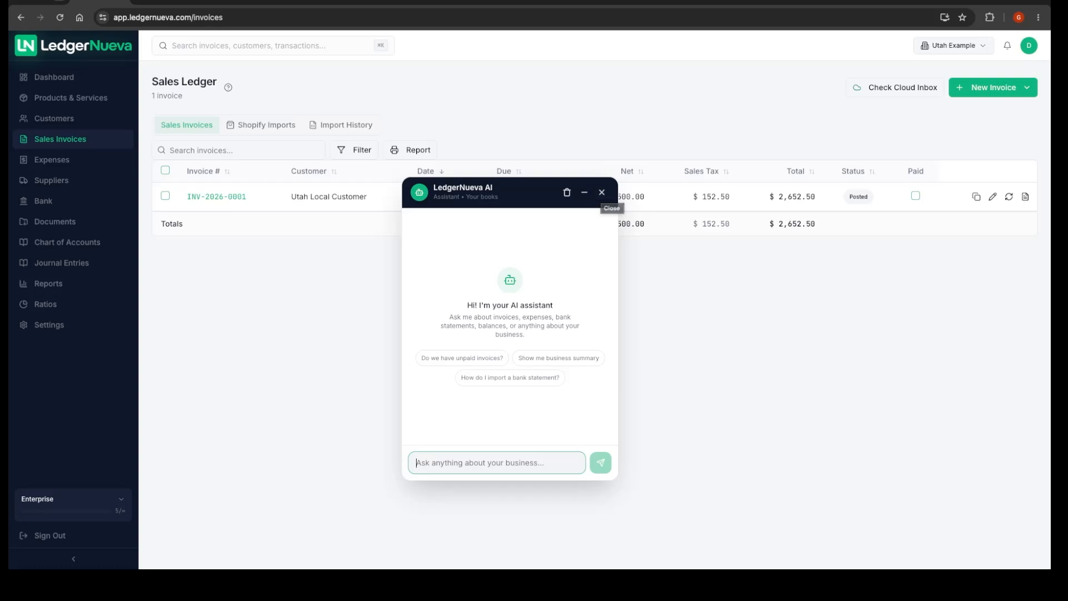
Step: Turn on the tutor features in the business settings, with the AI chat moved beside them, and open the chat's Tutor mode
left_click(72, 326)
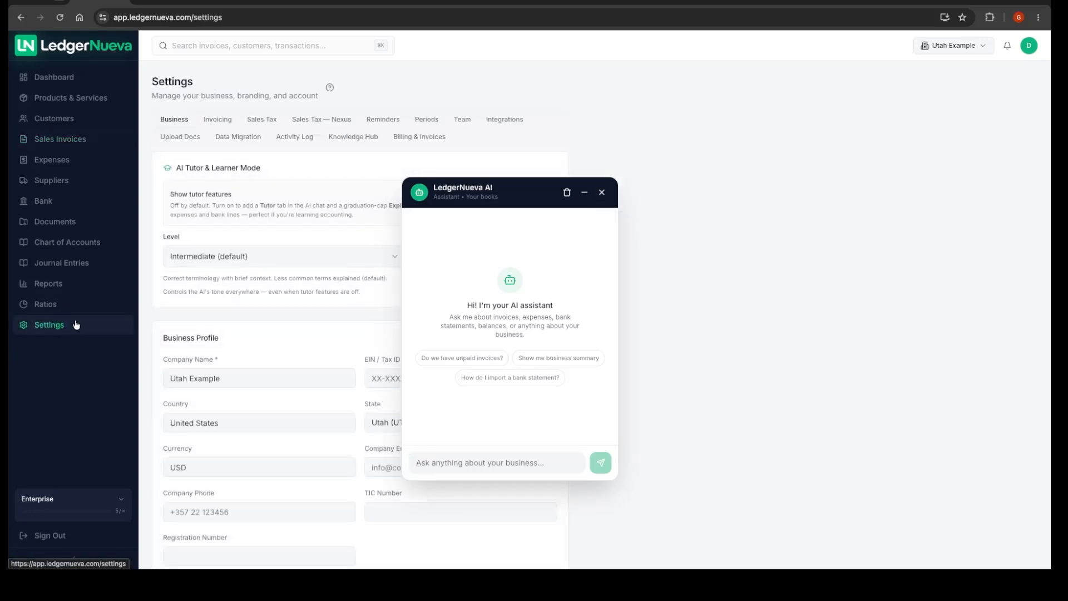
left_click_drag(514, 200, 807, 186)
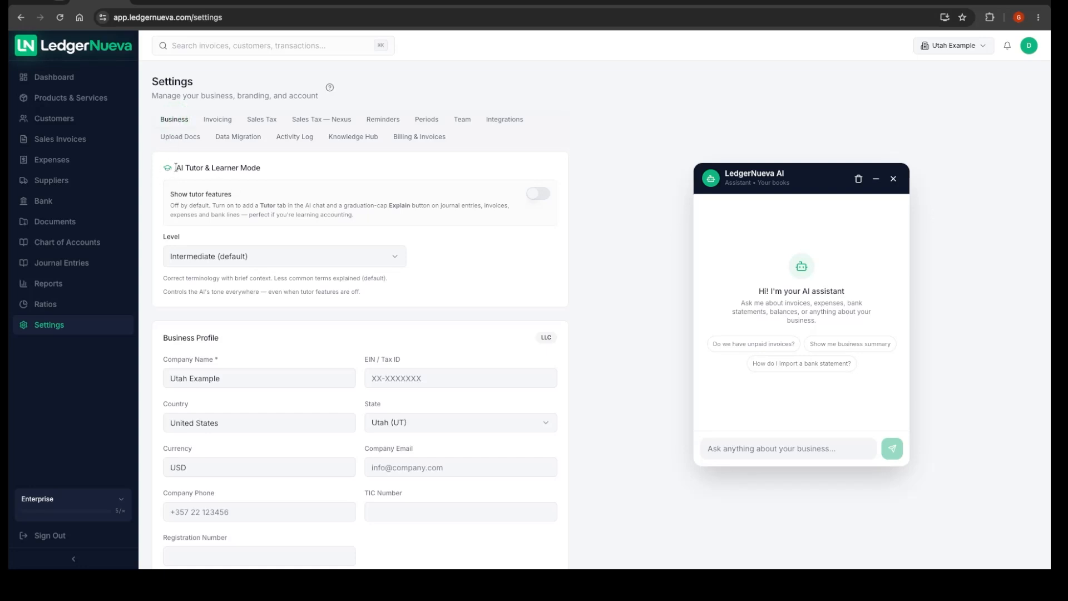
left_click_drag(176, 168, 249, 167)
left_click(398, 189)
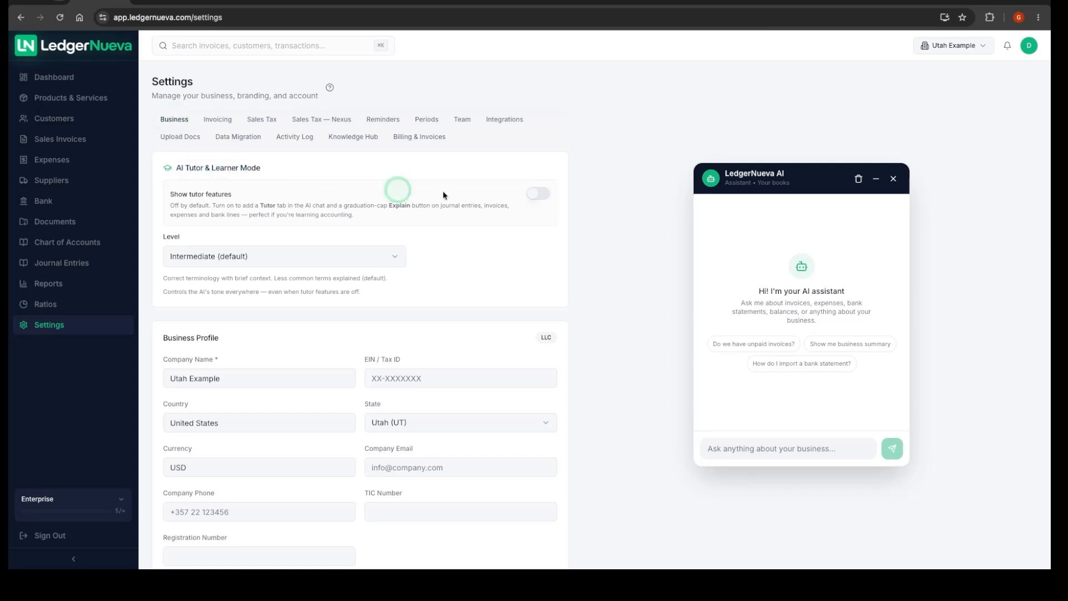
left_click(534, 194)
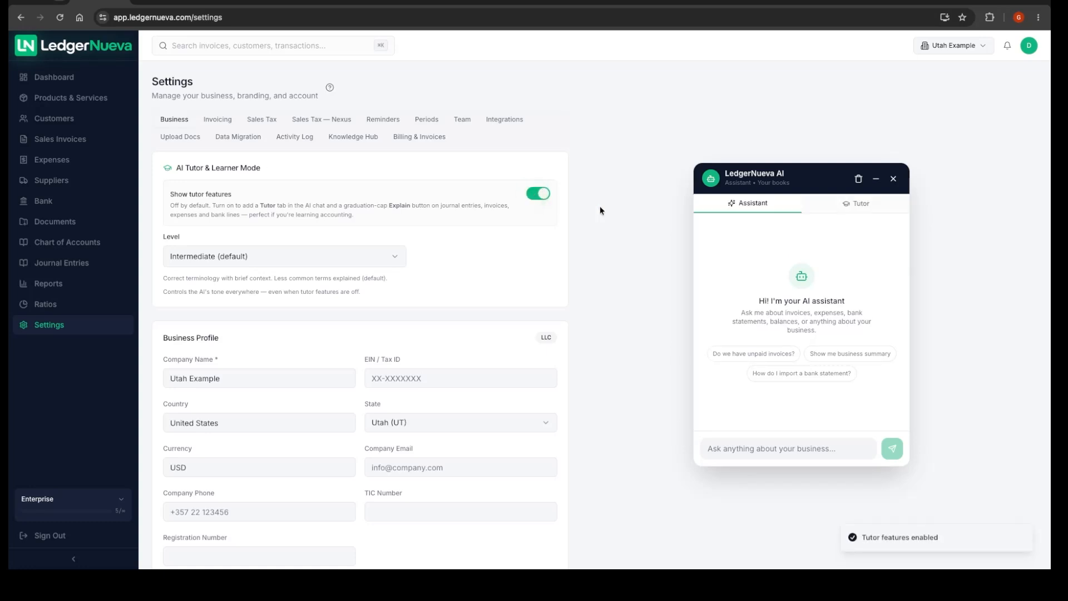
left_click(872, 211)
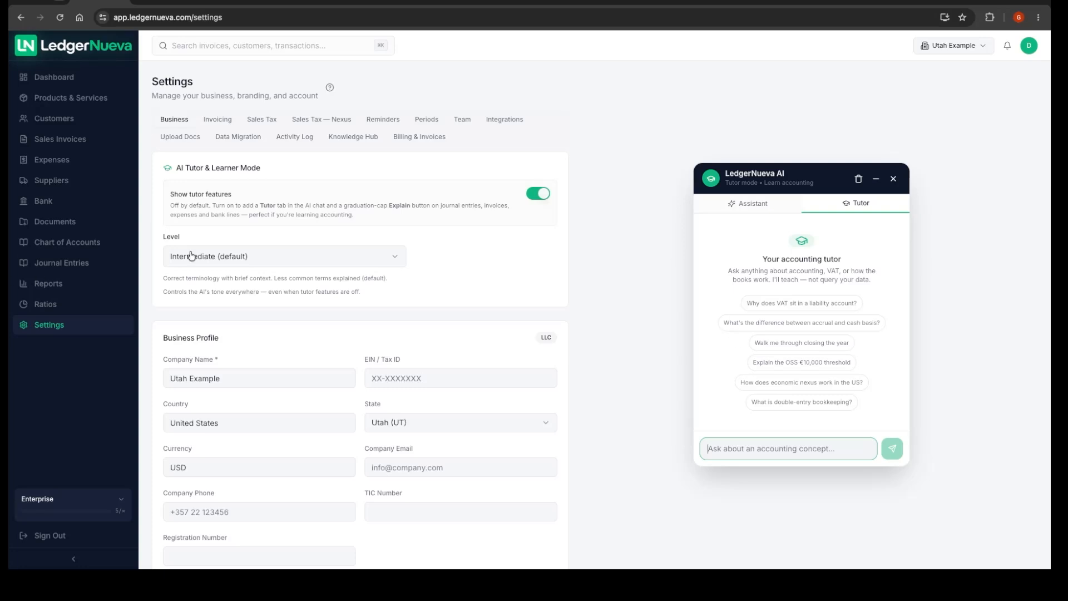
Step: View the journal entries and sales invoices with tutor features on, moving the AI chat aside and minimizing it
left_click(58, 267)
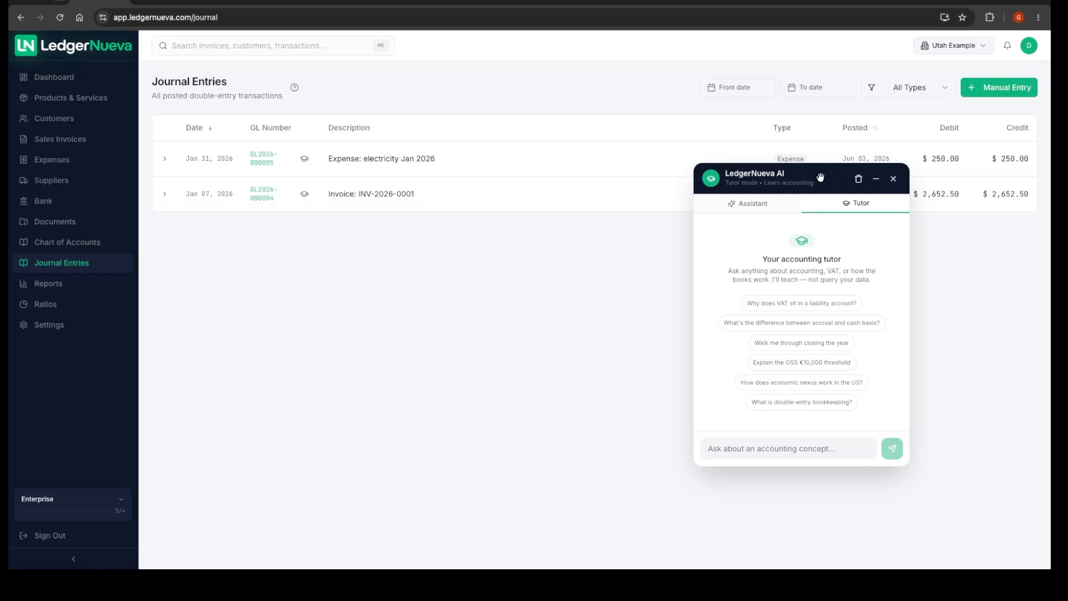
left_click_drag(820, 177, 951, 271)
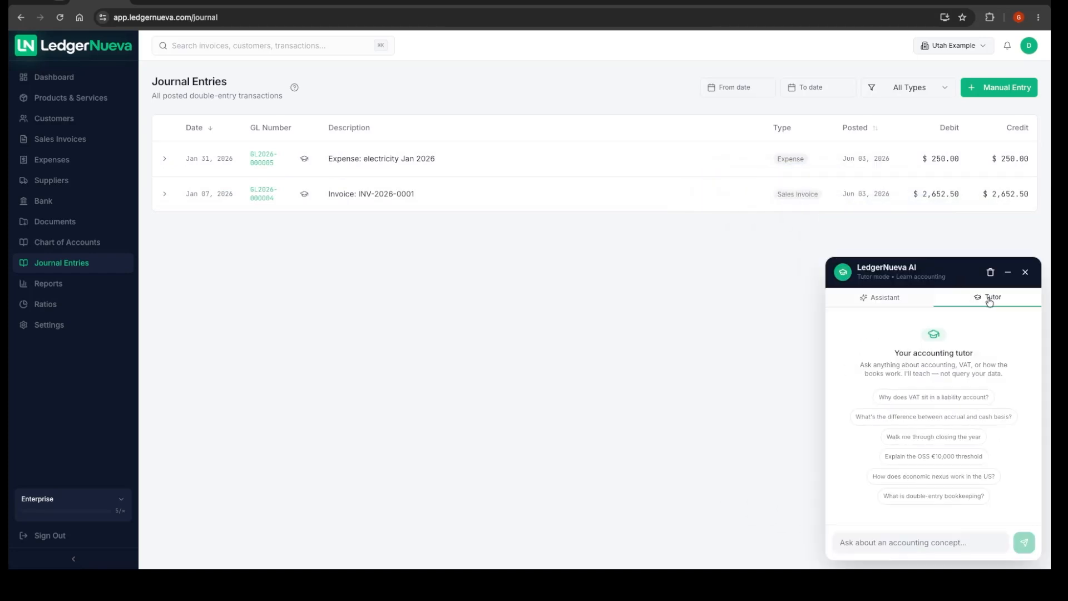
left_click(1008, 272)
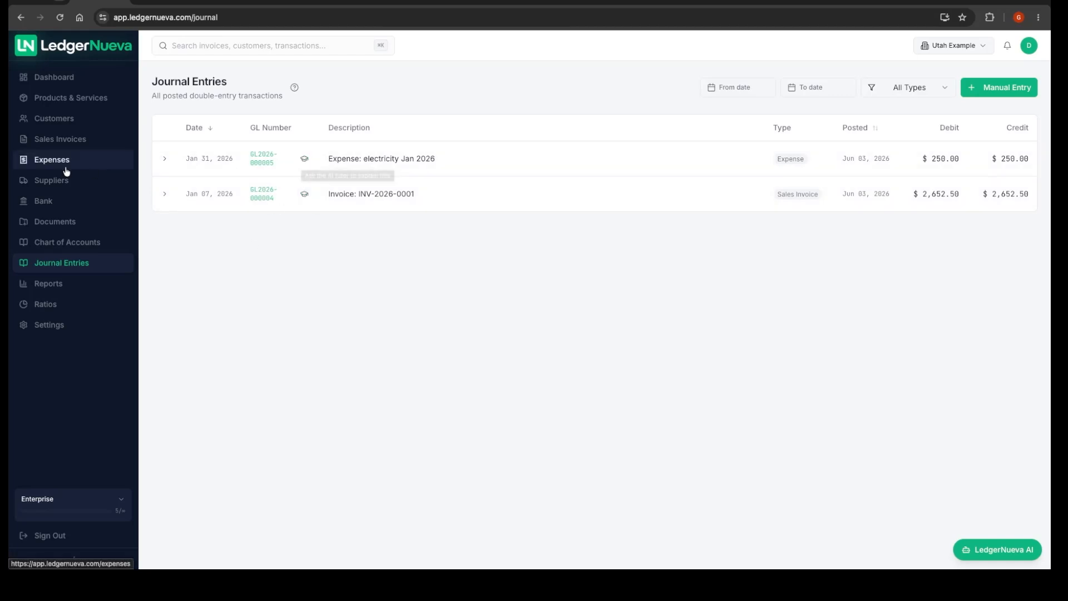
left_click(52, 143)
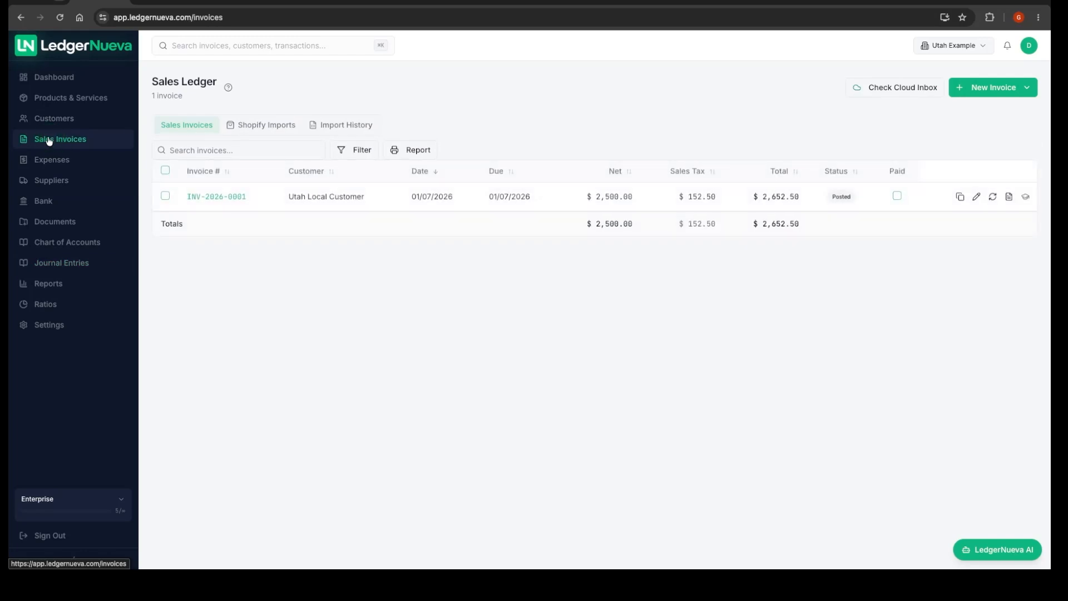
Step: Ask the AI to explain the electricity Jan 2026 journal entry and check both the Tutor and Assistant chats
left_click(61, 262)
left_click(304, 158)
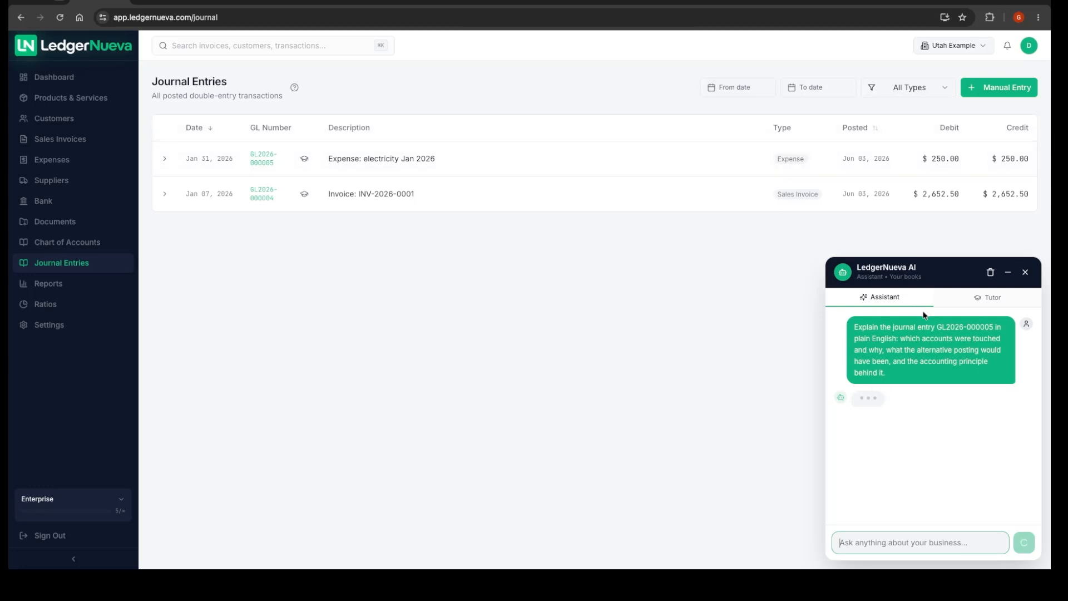
left_click(974, 298)
left_click(884, 299)
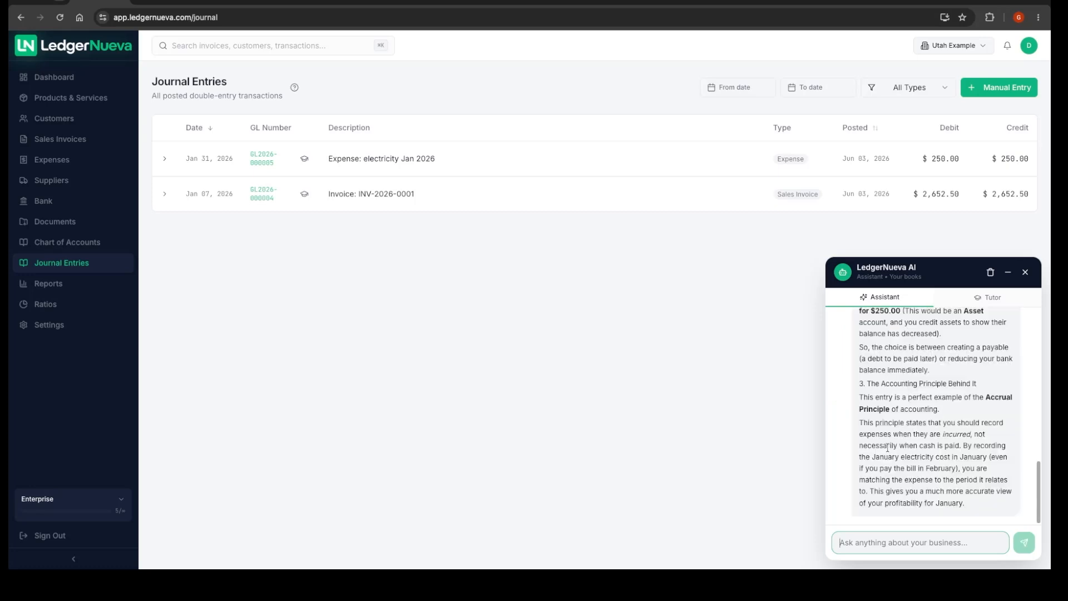
Step: Read the assistant's full explanation of the electricity journal entry from start to end, and minimize the chat
scroll(884, 434, "up", 10)
scroll(879, 413, "up", 2)
scroll(879, 412, "down", 3)
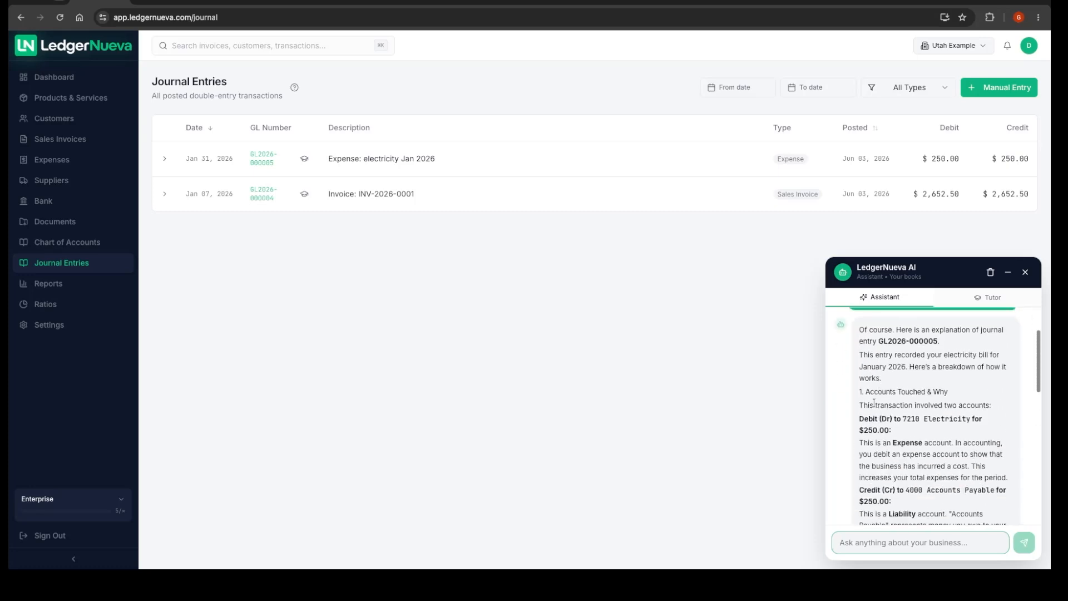
scroll(926, 415, "down", 2)
scroll(922, 407, "down", 5)
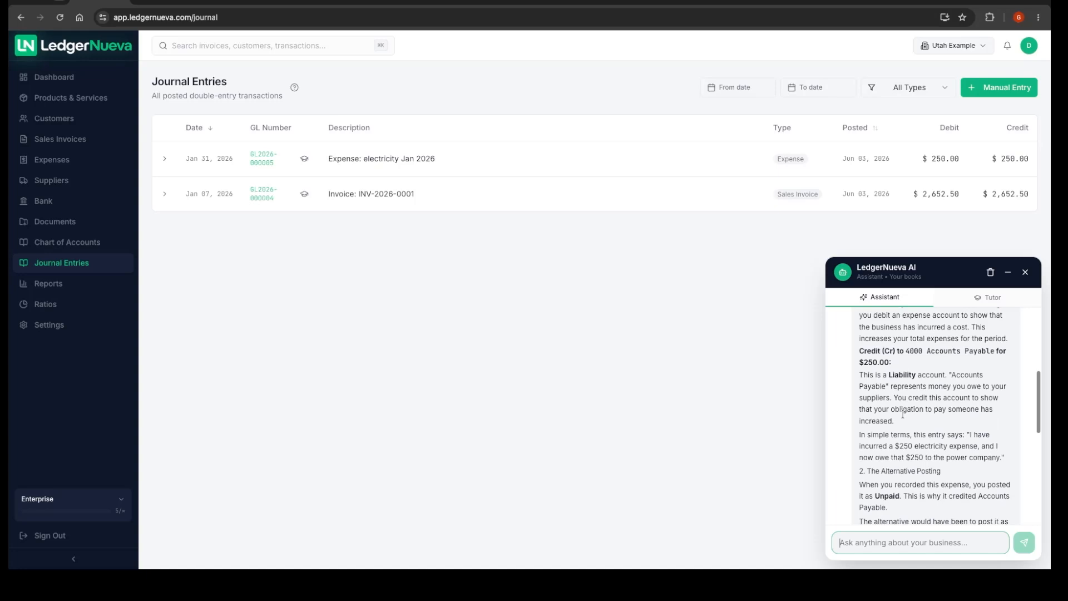
scroll(904, 416, "down", 5)
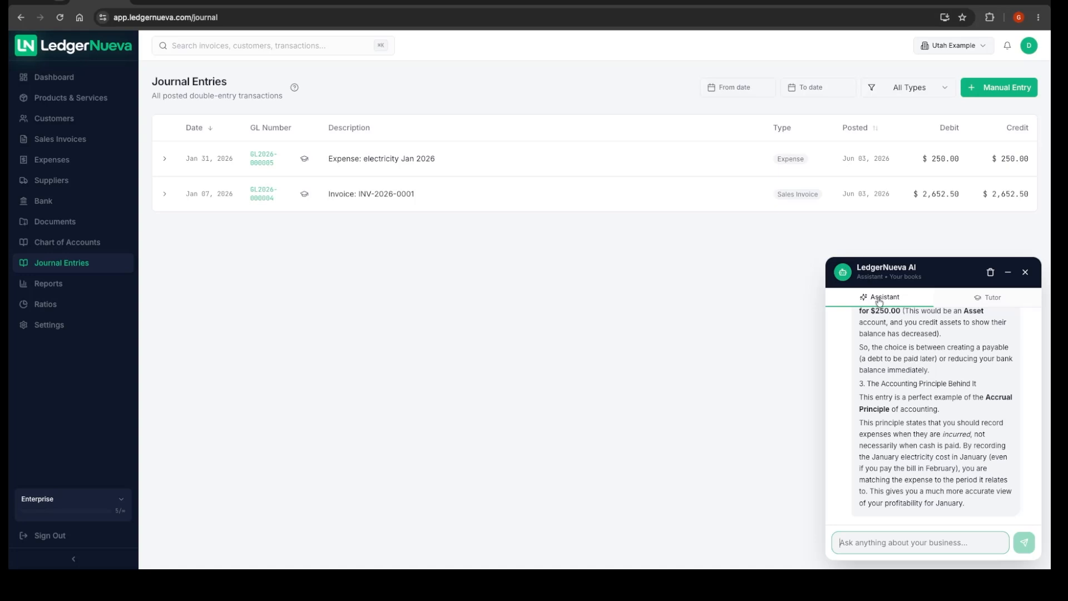
left_click(1010, 276)
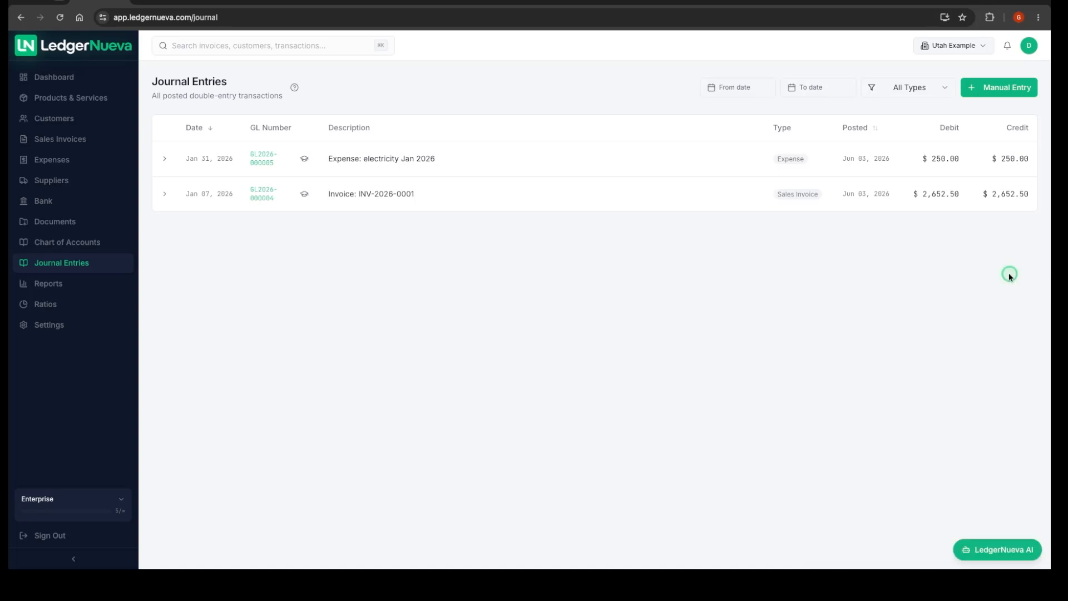
Step: Review the available AI tutor levels in the business settings and turn off the tutor features
left_click(69, 327)
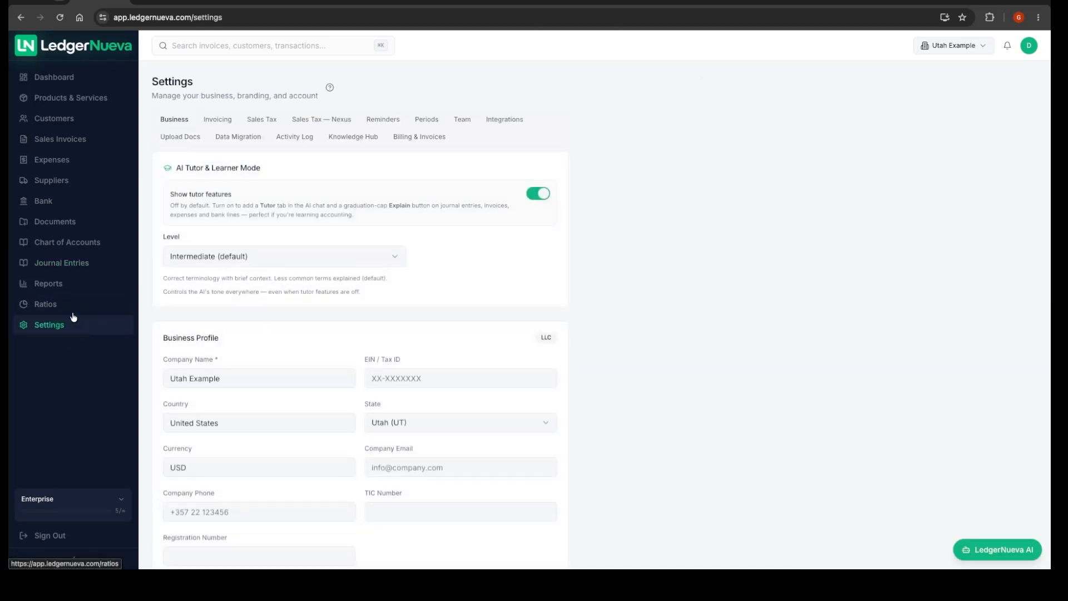
left_click(261, 256)
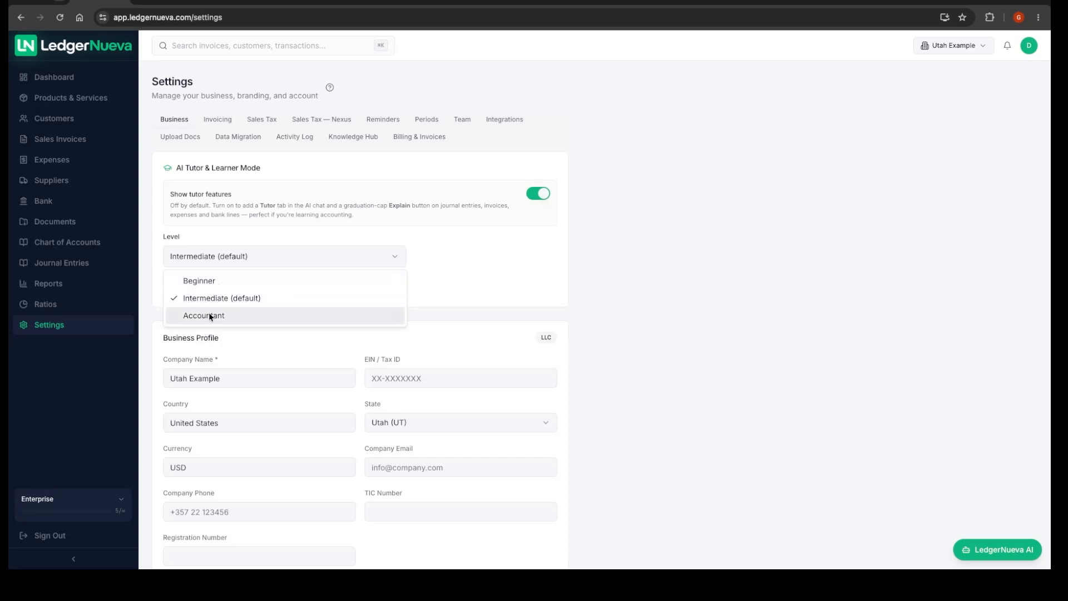
left_click(492, 264)
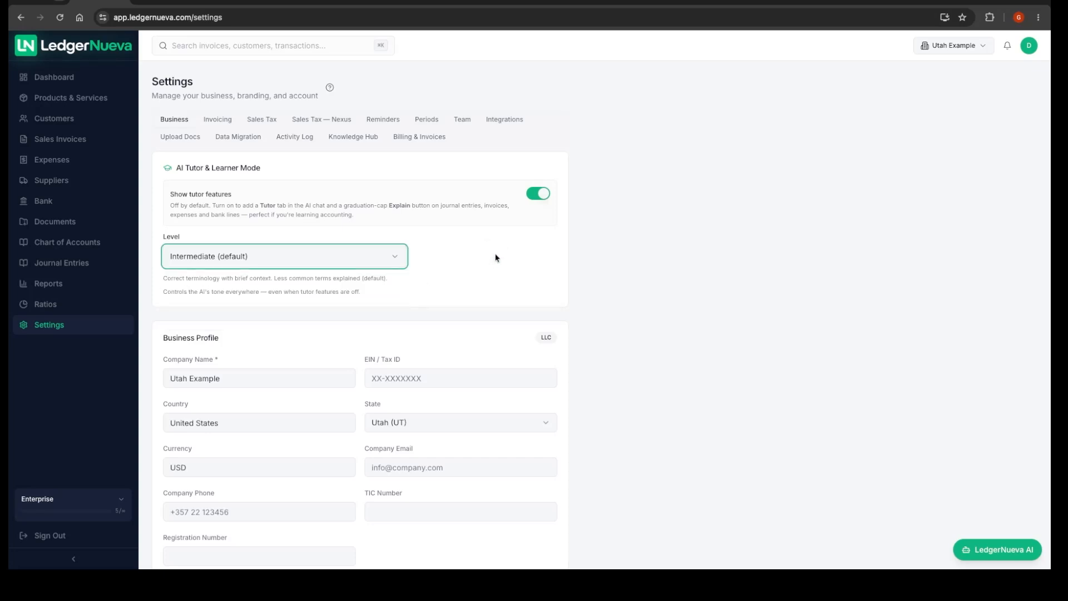
left_click(538, 193)
Step: Check the journal entries and the AI chat with tutor features off, and minimize the chat
left_click(82, 263)
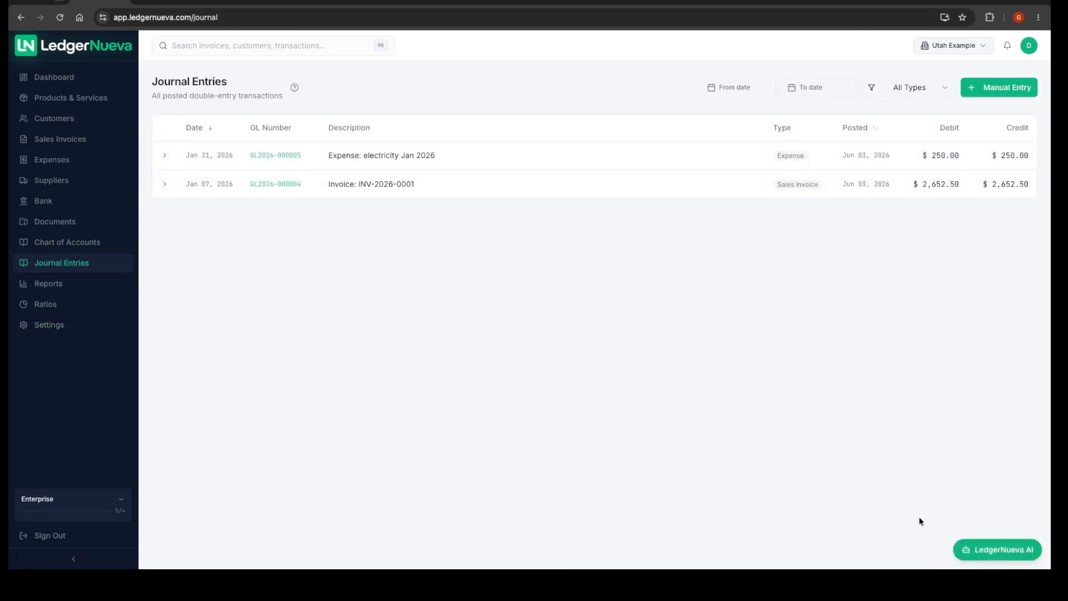
left_click(997, 550)
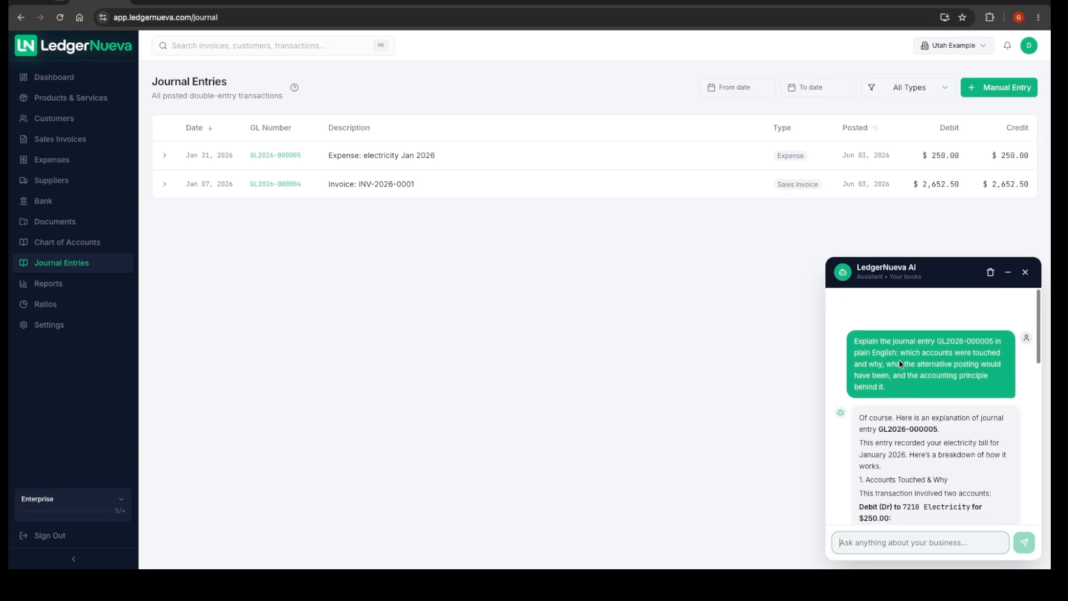
scroll(901, 348, "down", 1)
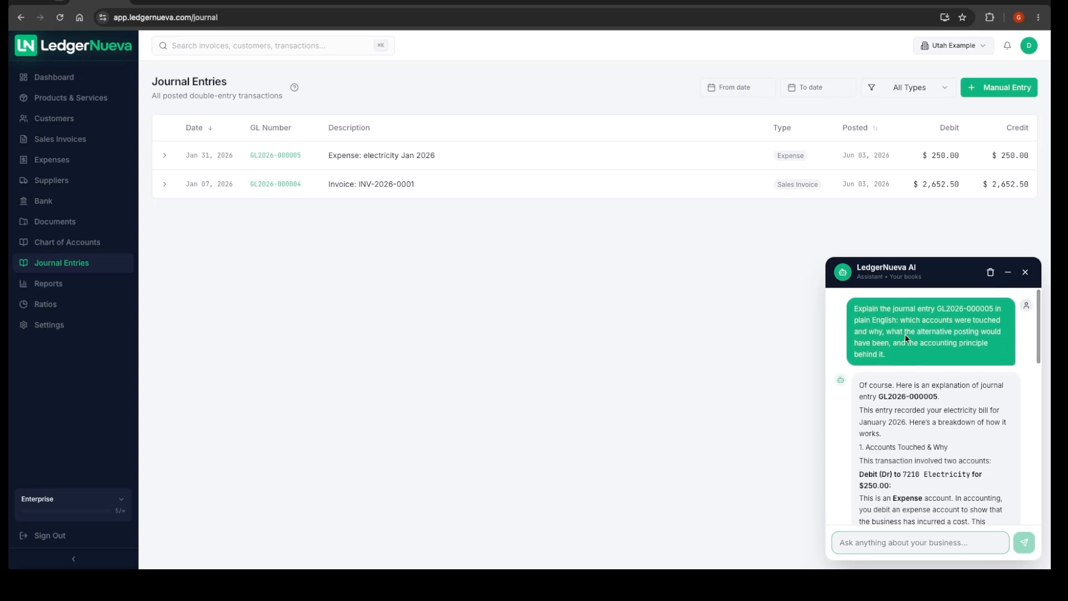
left_click(1010, 272)
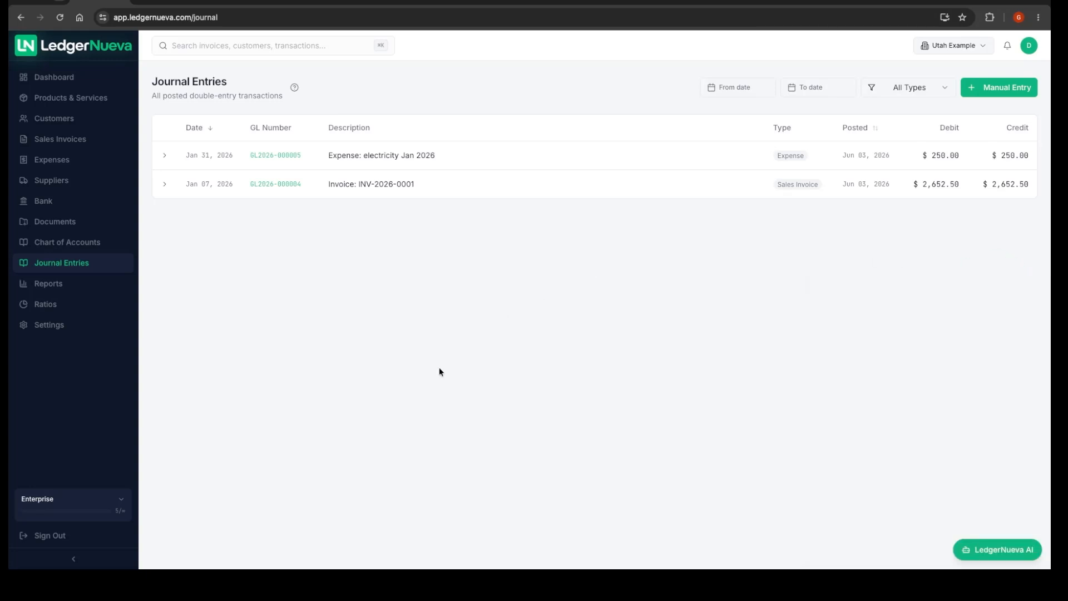